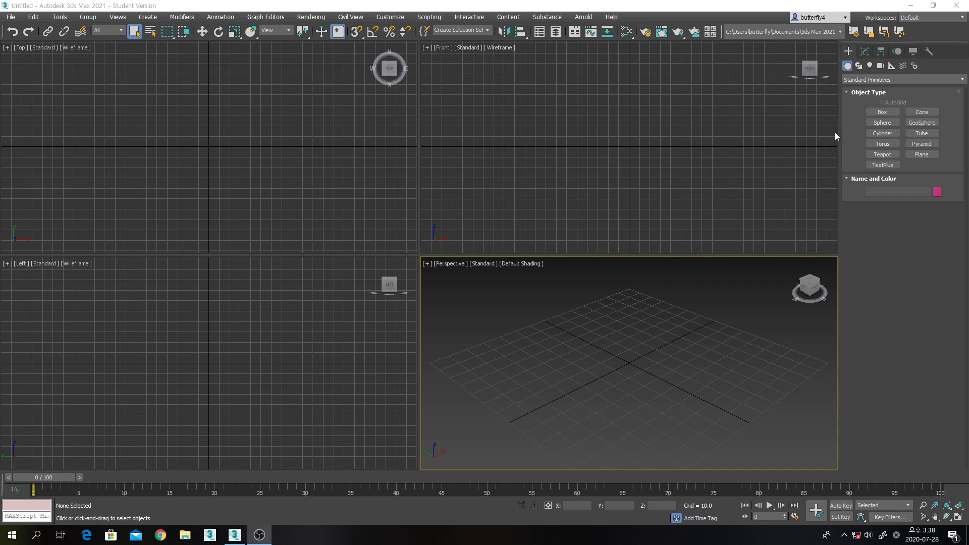
Step: Create a box in the Top view, about 60 long, 68 wide and 75 high
left_click(875, 114)
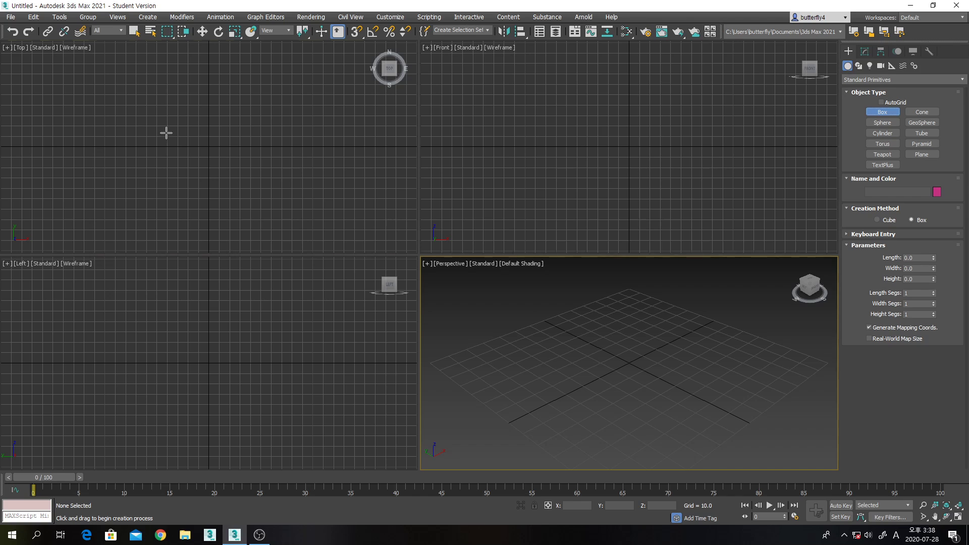
left_click_drag(166, 132, 238, 195)
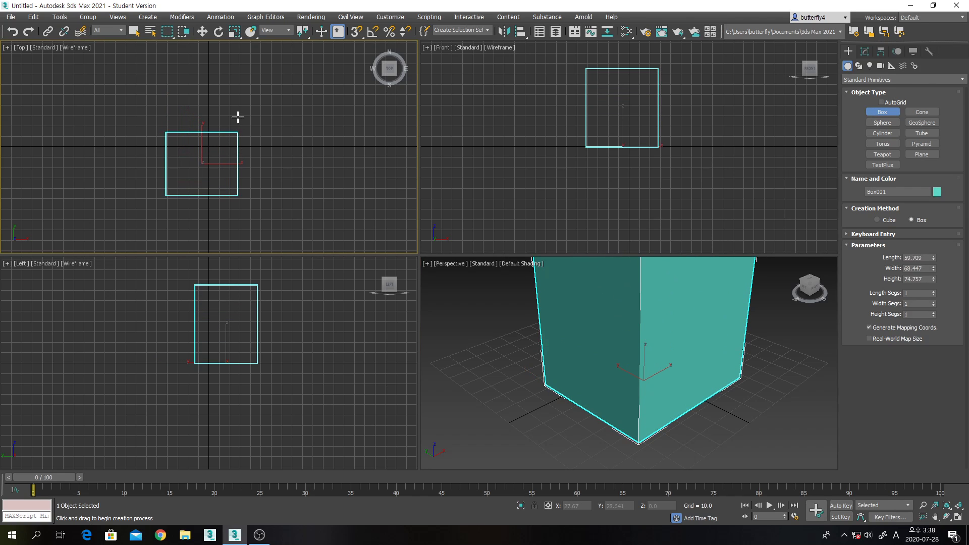
left_click(238, 117)
right_click(579, 297)
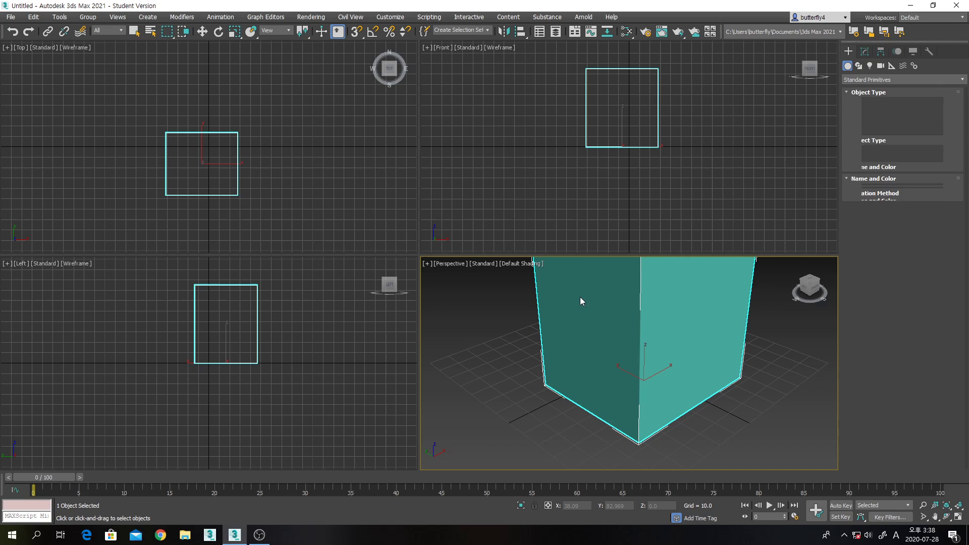
right_click(579, 297)
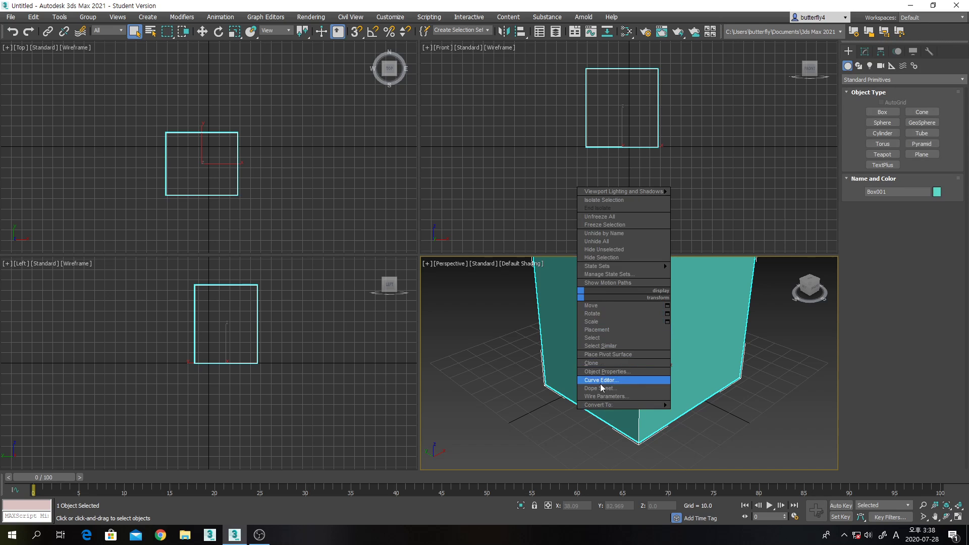
mouse_move(607, 406)
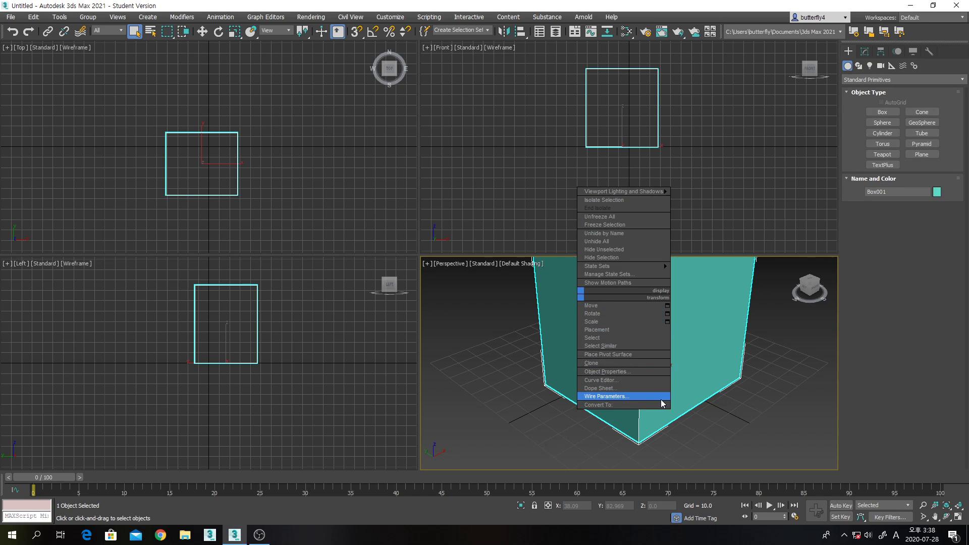
left_click(776, 374)
Step: Set the box's length to 50, its width to 50 and its height to 75
middle_click_drag(777, 374, 776, 418)
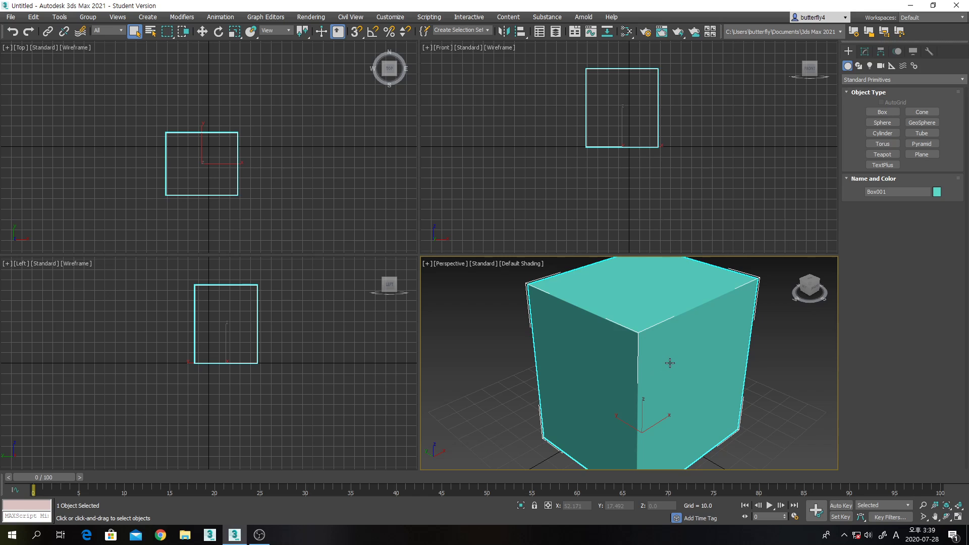
scroll(669, 363, "down", 4)
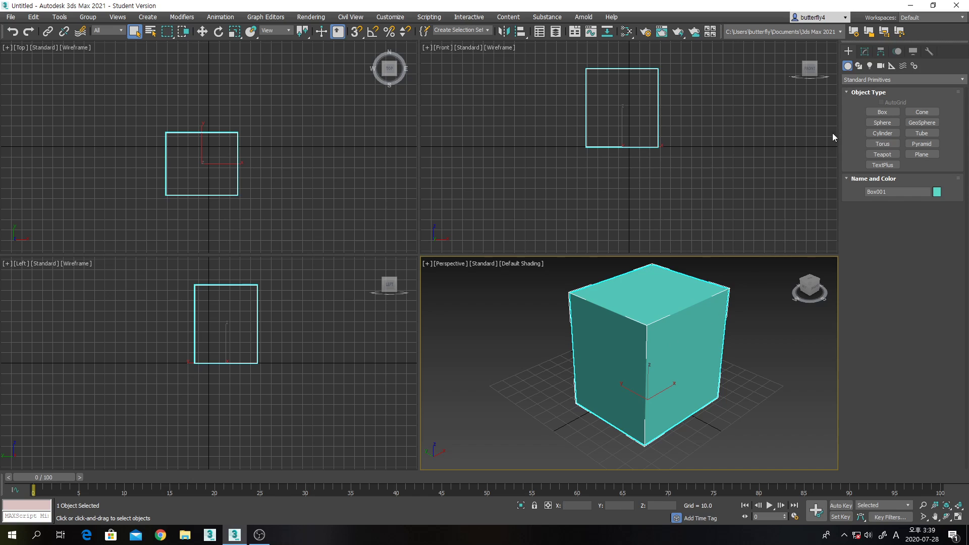
left_click(865, 52)
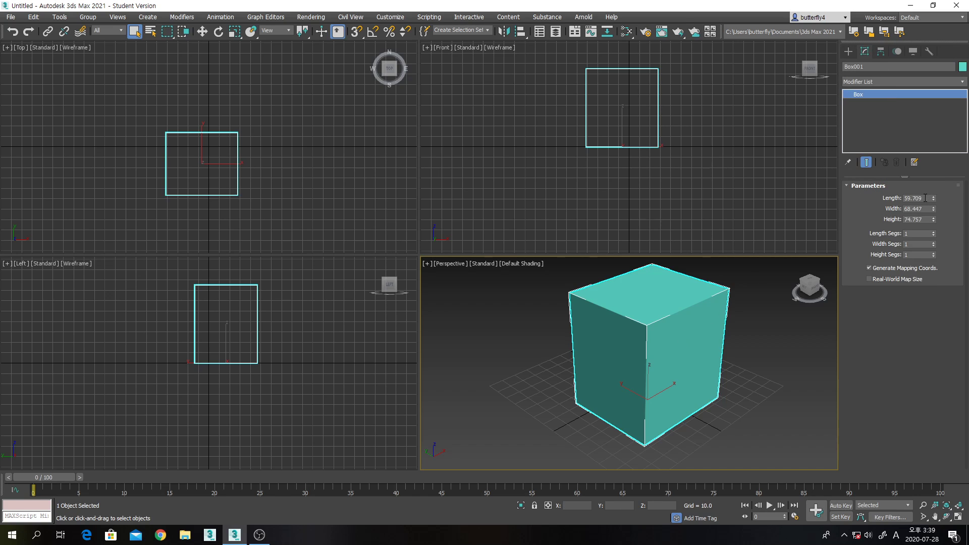
left_click_drag(925, 197, 903, 198)
type("50")
key("Return")
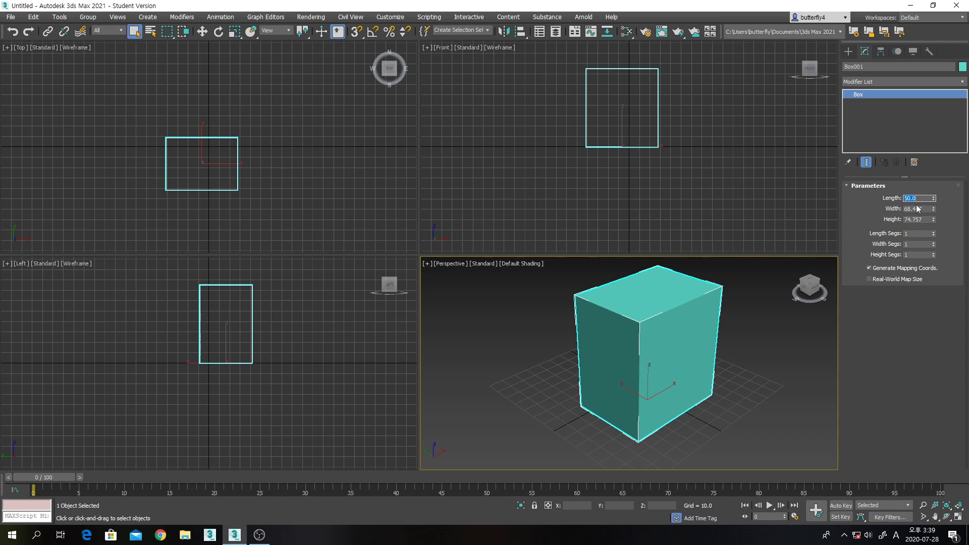
left_click_drag(923, 208, 881, 216)
type("50")
key("Return")
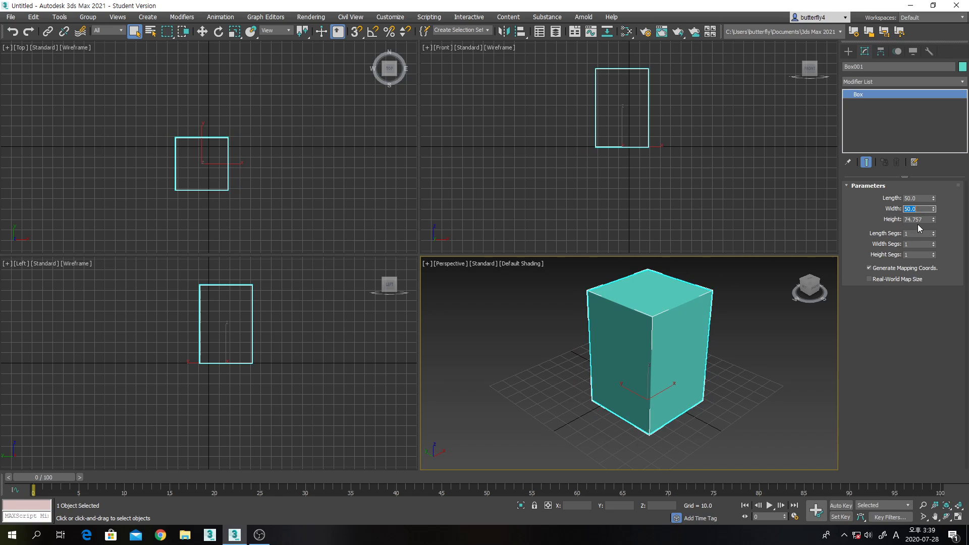
left_click_drag(924, 219, 889, 229)
type("75")
key("Return")
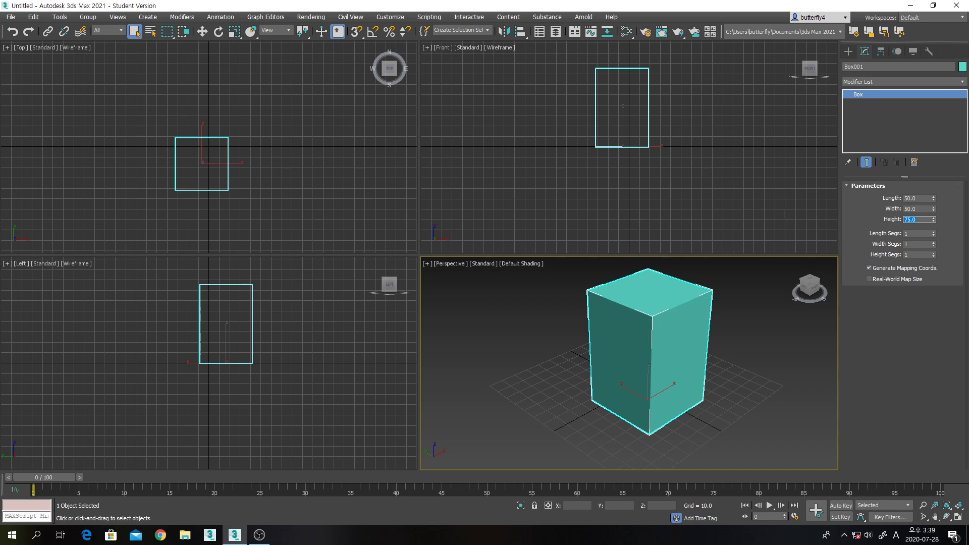
Step: Divide the box into 2 length segments, 2 width segments and 5 height segments
middle_click_drag(729, 310, 716, 328)
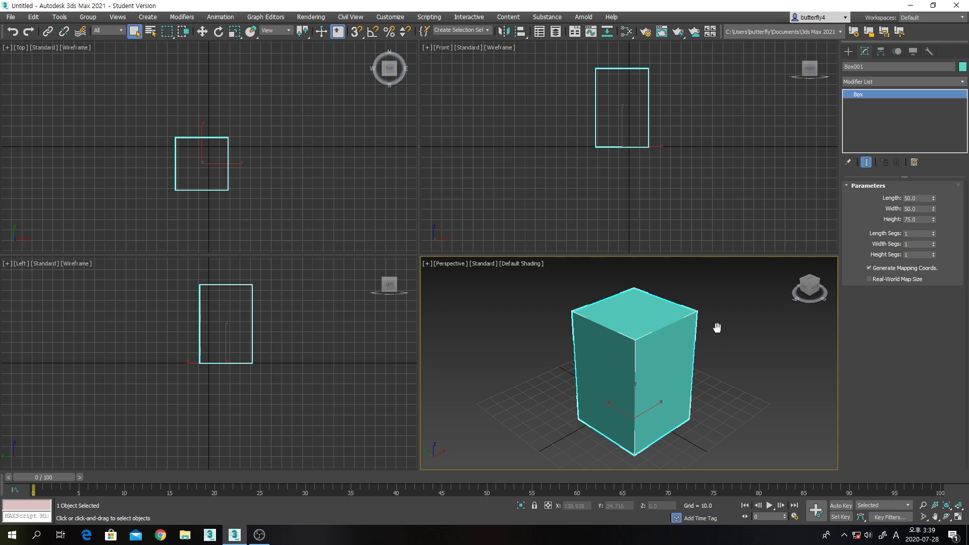
left_click(933, 232)
left_click(934, 243)
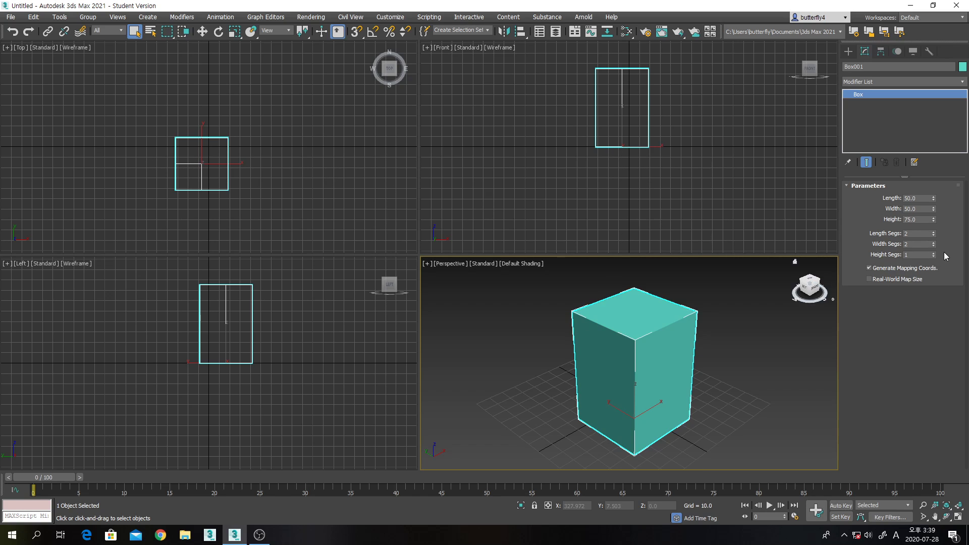
left_click(934, 255)
left_click(933, 255)
left_click(933, 255)
left_click(933, 254)
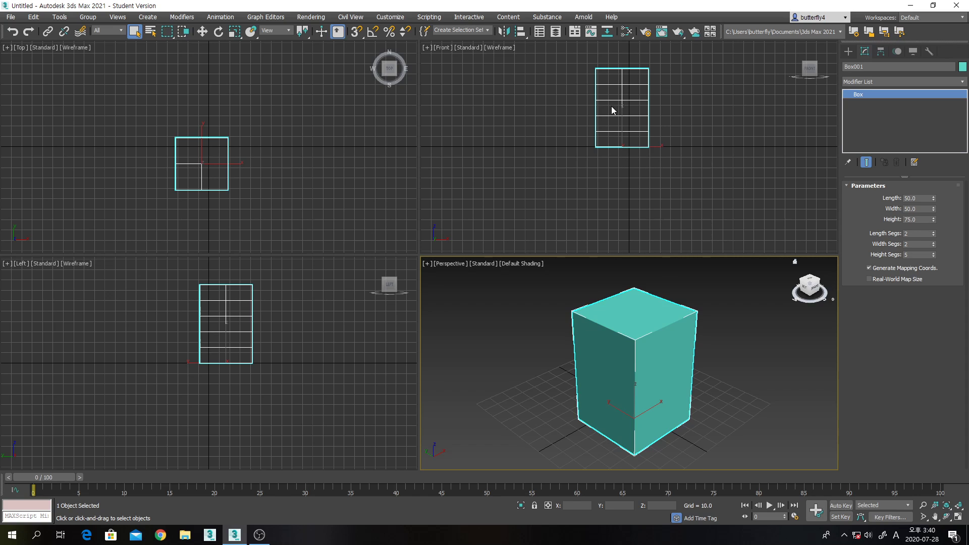
Step: Display Edged Faces in the Perspective view and maximize that view
middle_click_drag(618, 176, 622, 204)
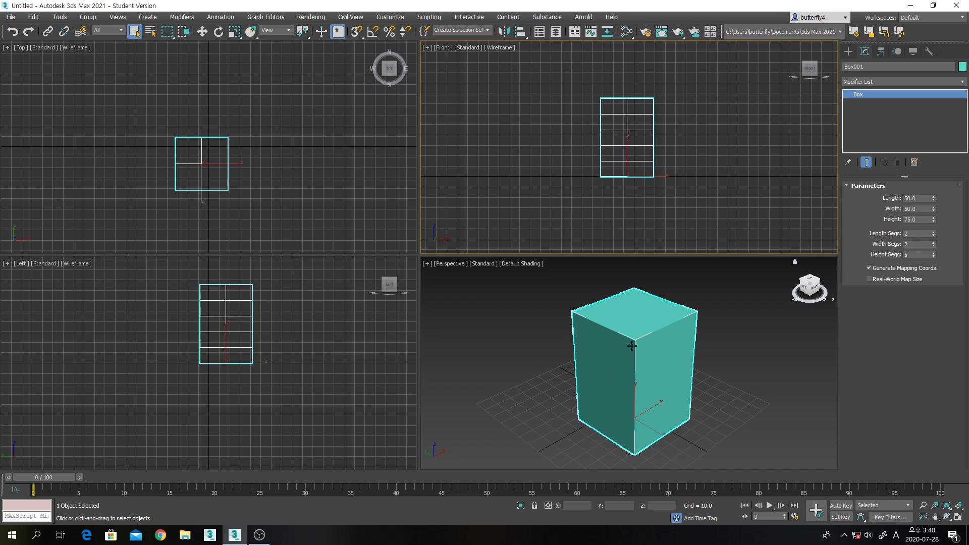
left_click(520, 265)
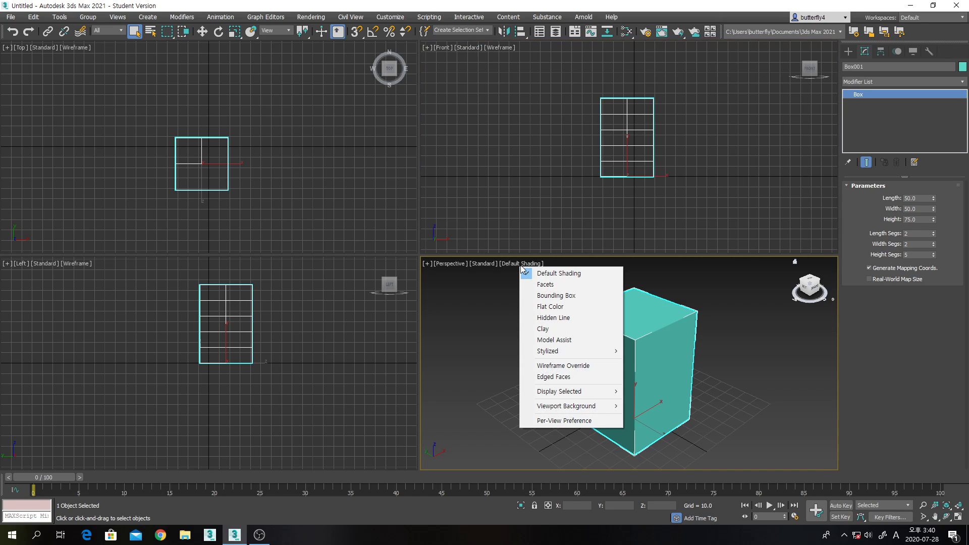
left_click(561, 378)
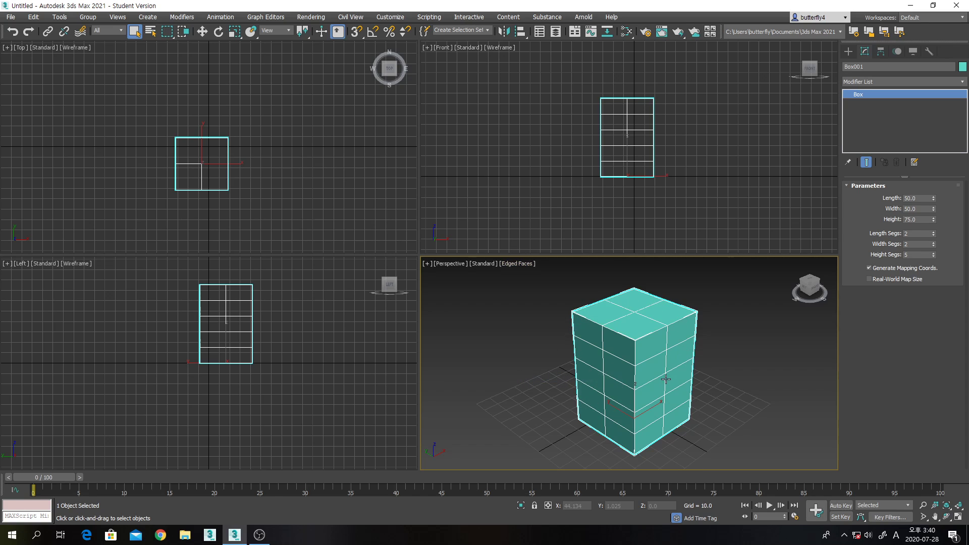
left_click(958, 517)
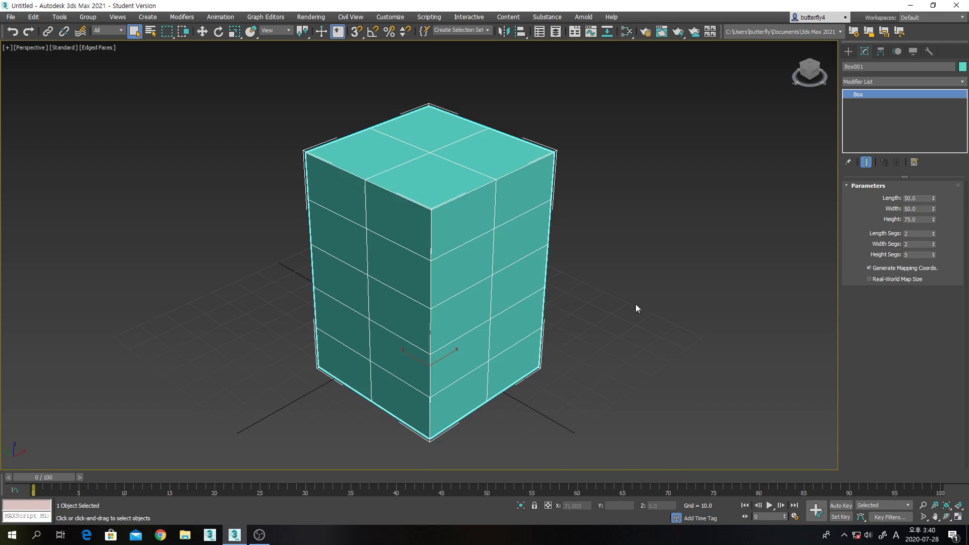
middle_click_drag(639, 328, 649, 308)
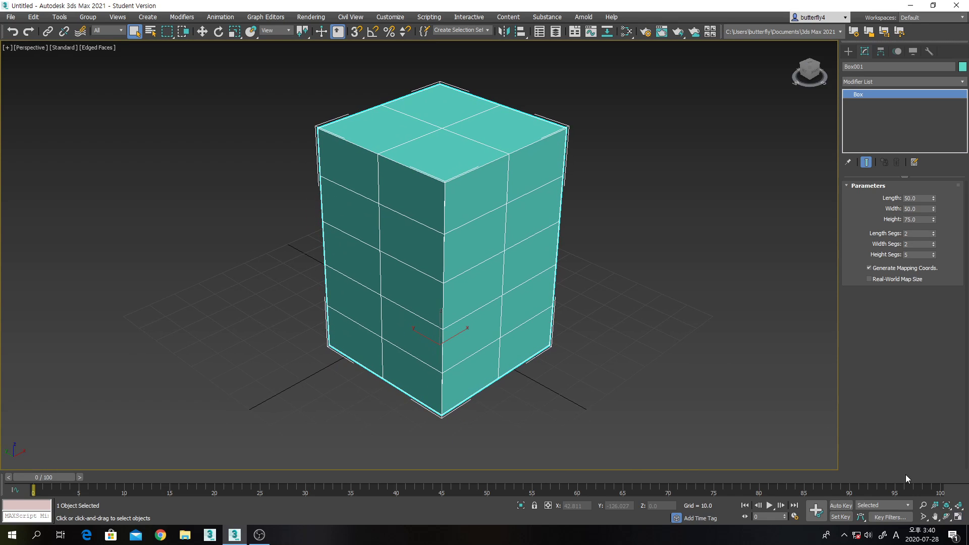
Step: Convert the segmented box to an Editable Poly
left_click(946, 516)
left_click_drag(665, 389, 667, 385)
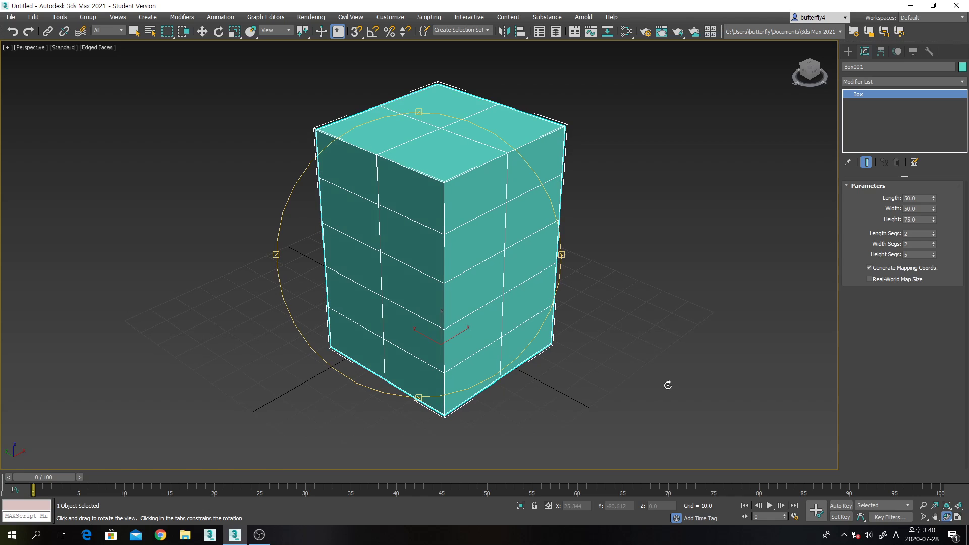
right_click(485, 259)
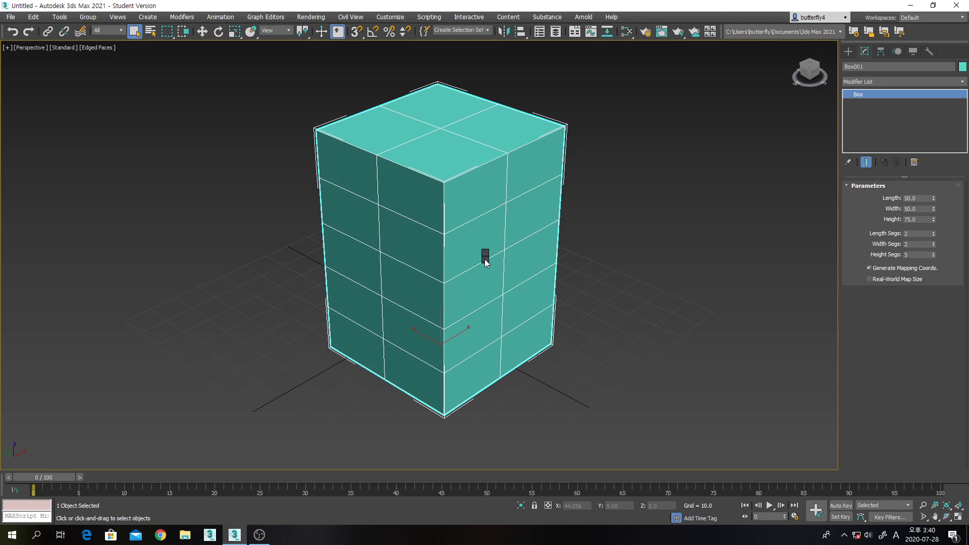
right_click(484, 259)
mouse_move(506, 369)
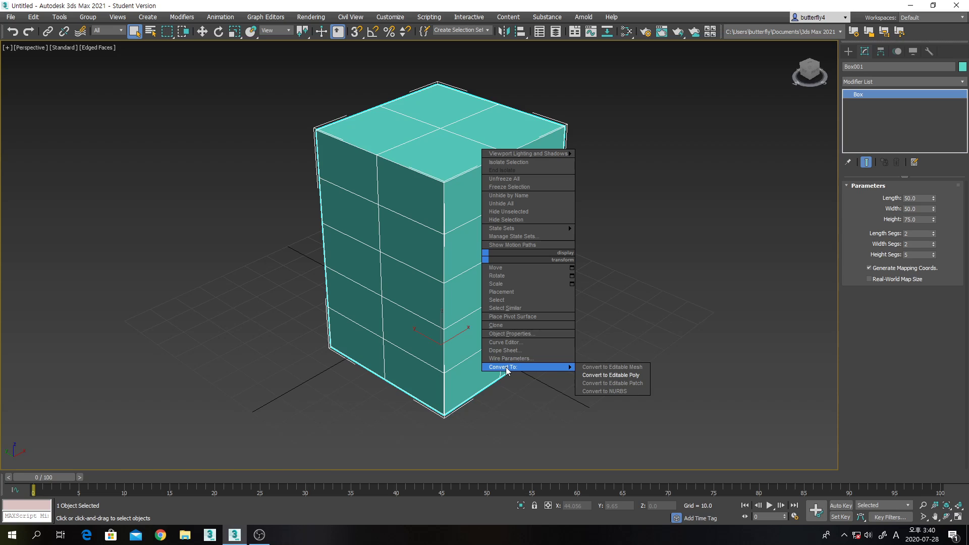
left_click(591, 376)
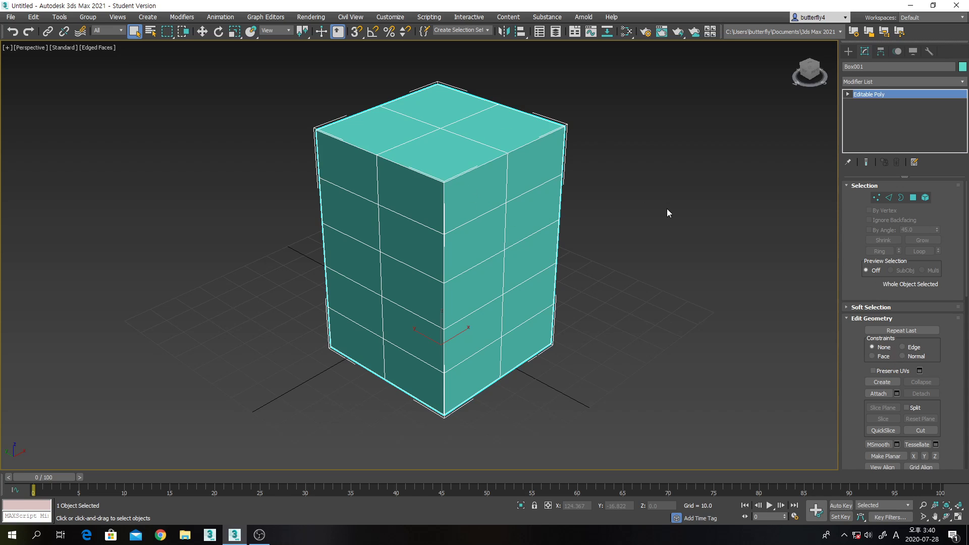
Step: At vertex level, select the middle vertex of the top face's near-left edge with Move, add the near corner vertex, and clear the selection
left_click(876, 198)
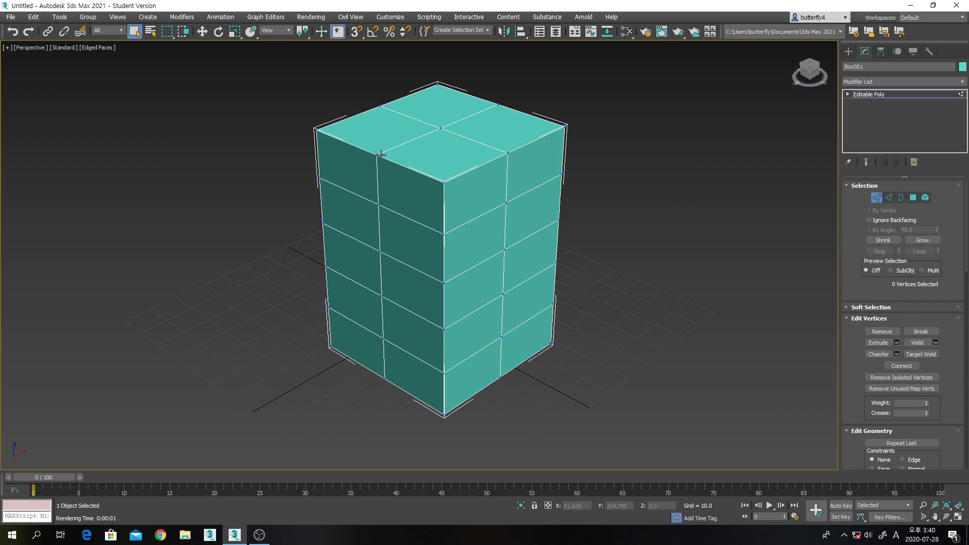
left_click(381, 154)
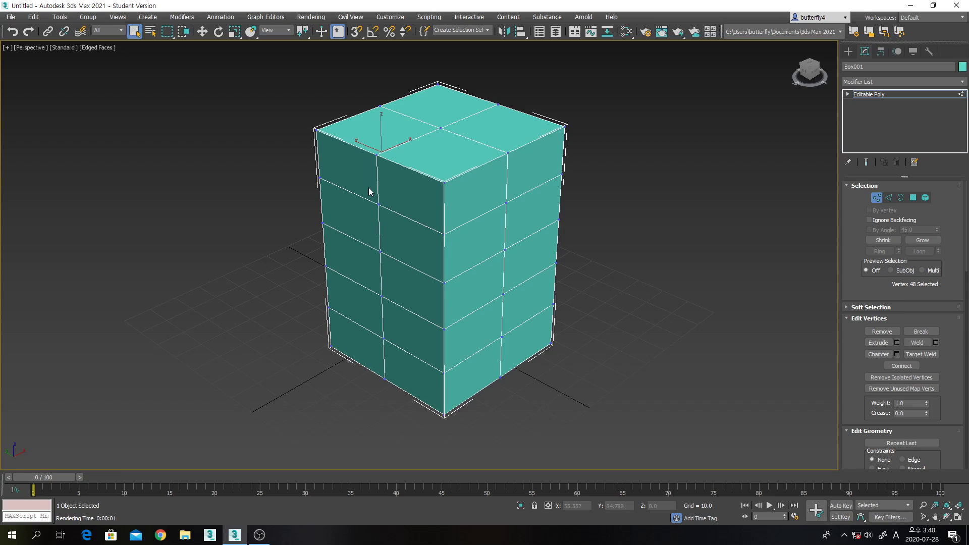
left_click(202, 31)
left_click(376, 155)
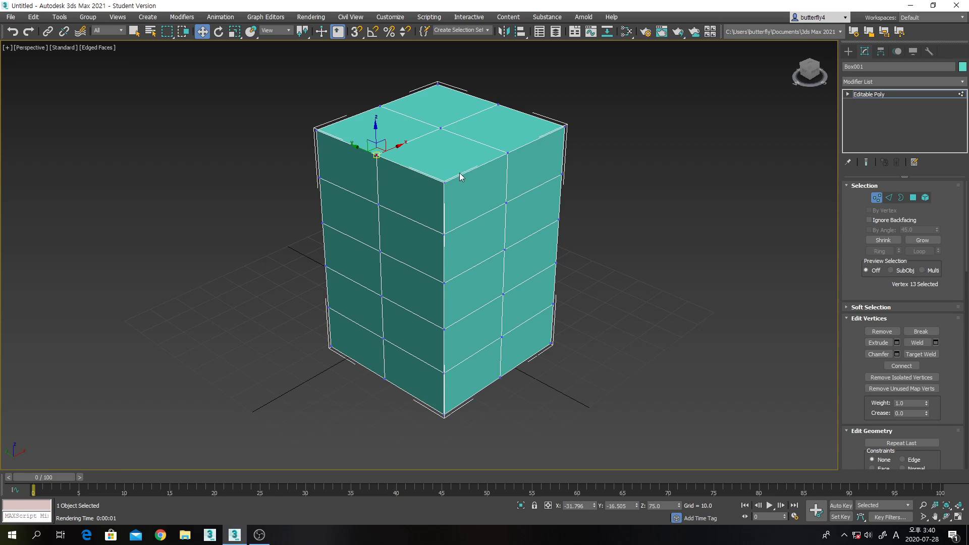
mouse_move(378, 128)
left_mouse_down()
mouse_move(376, 102)
mouse_move(378, 121)
left_mouse_up()
left_click(444, 182, "ctrl")
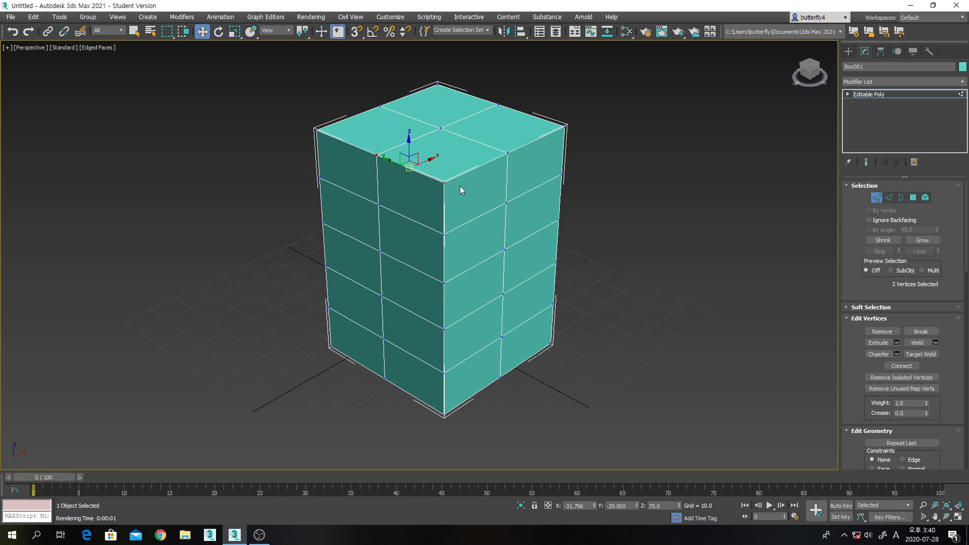
left_click(658, 184)
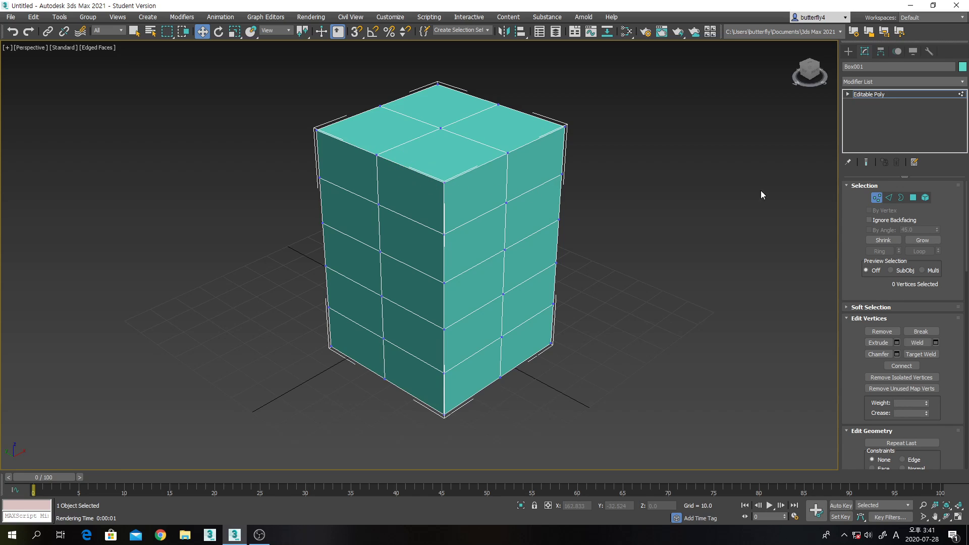
Step: Switch to edge level and select individual edges on the box's top face one at a time
left_click(889, 197)
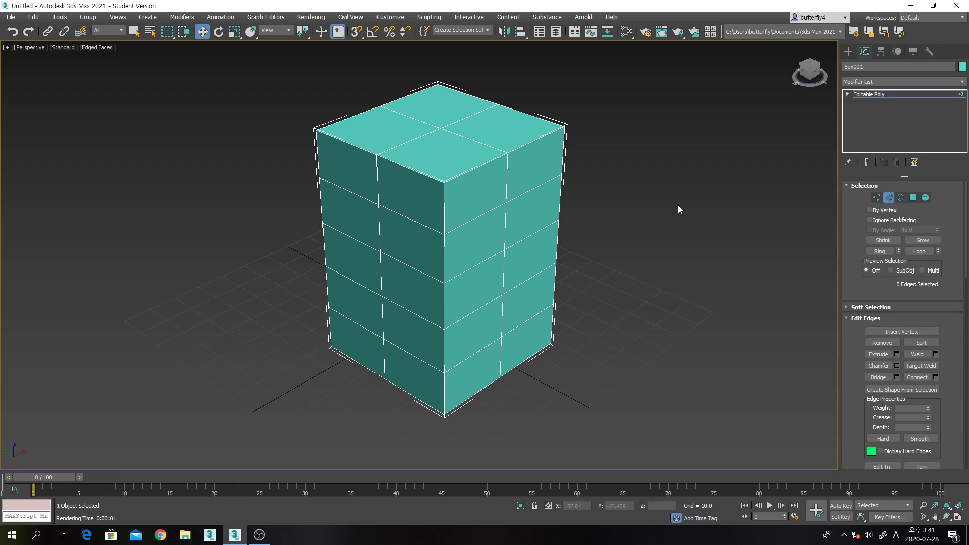
left_click(356, 145)
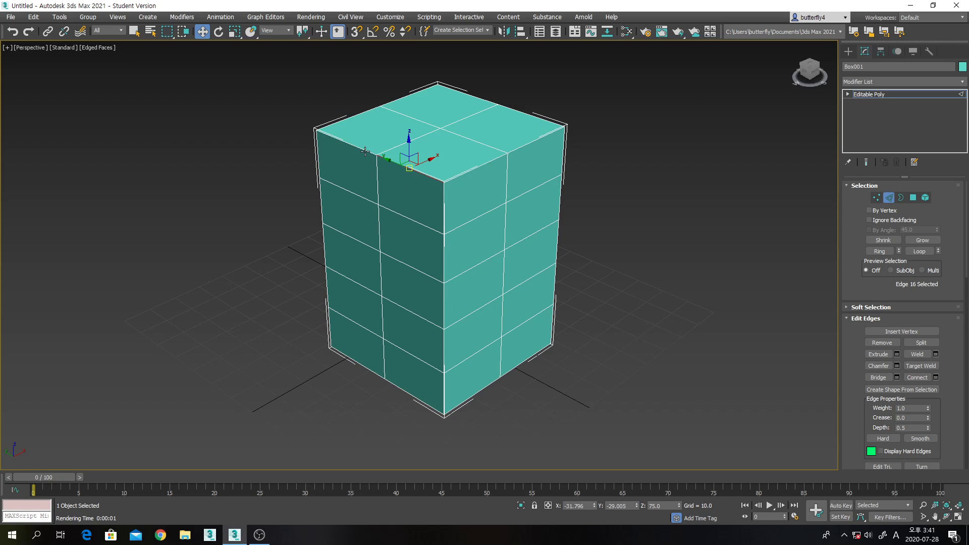
left_click(388, 159)
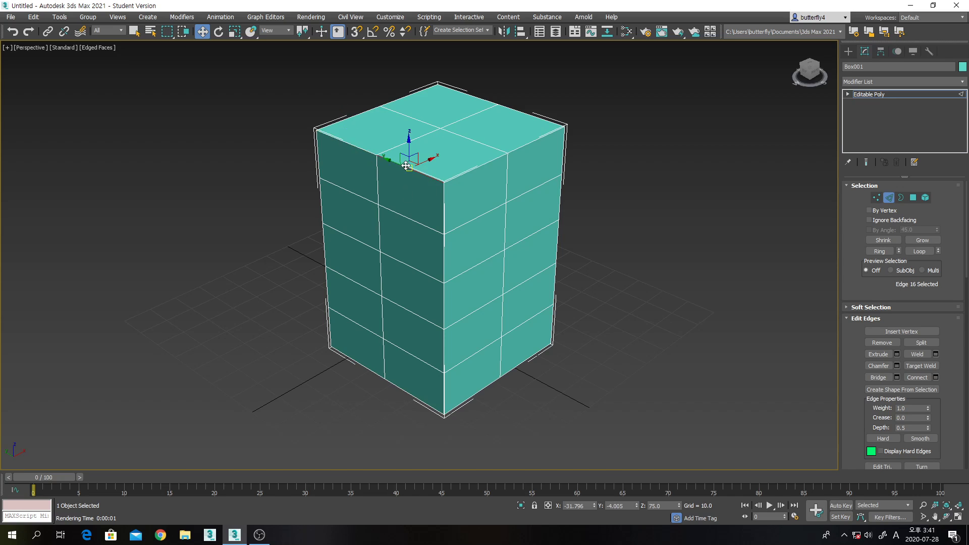
left_click(470, 136)
left_click(469, 138)
left_click(423, 123)
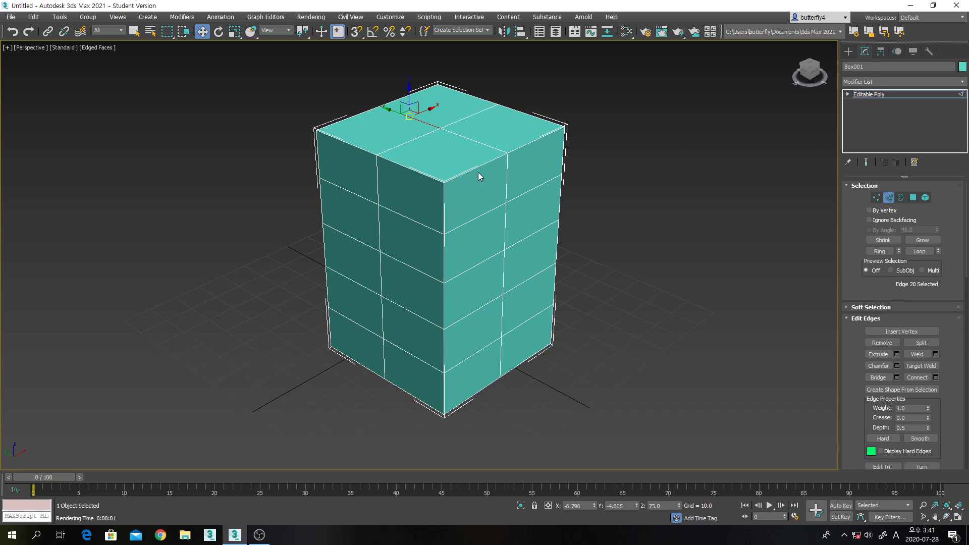
left_click(475, 168)
Step: Select the four inner horizontal edges stacked in the column beside the near vertical corner on the box's right-hand face
left_click(482, 214)
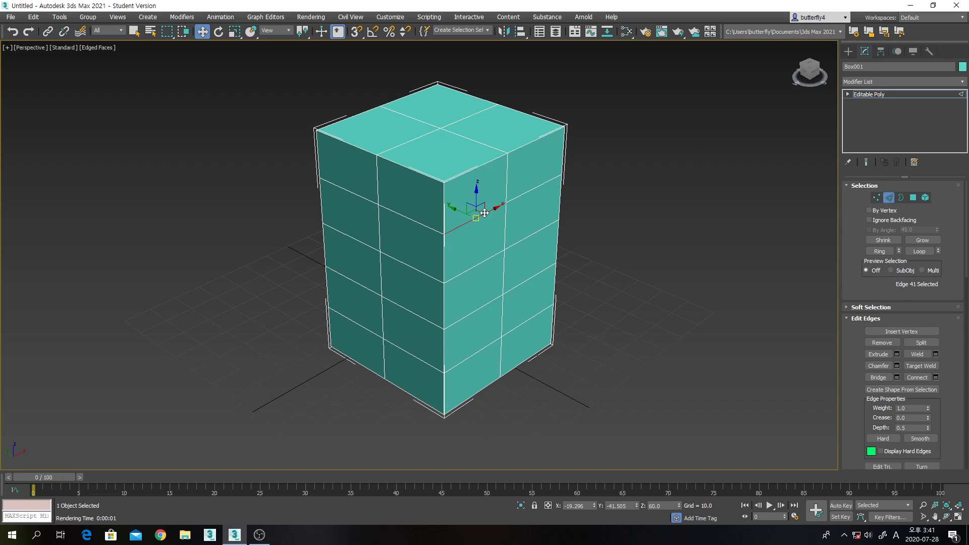
left_click(493, 256, "ctrl")
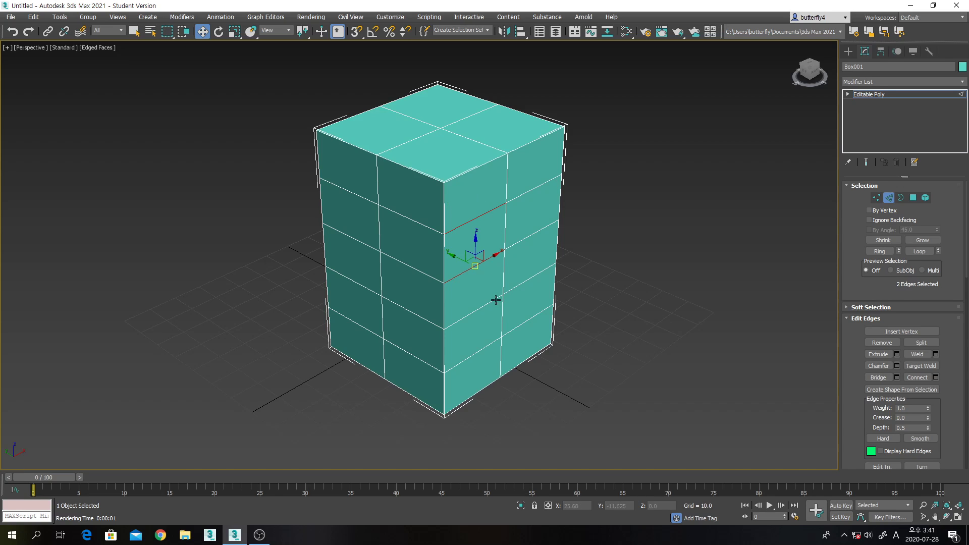
left_click(496, 300, "ctrl")
left_click(496, 341, "ctrl")
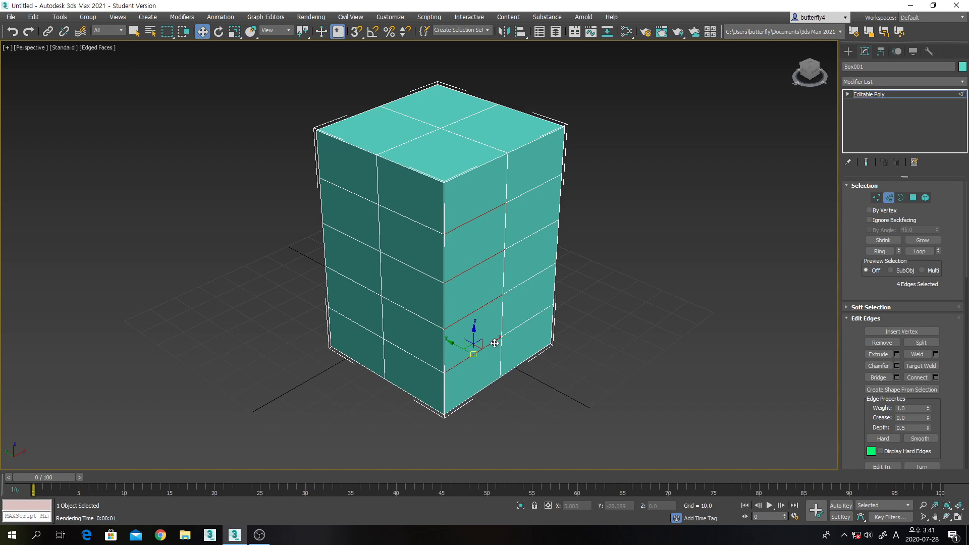
Step: Clear the selection, select the second inner horizontal edge from the top beside the near corner on the right-hand face, and extend it with Ring
left_click(598, 294)
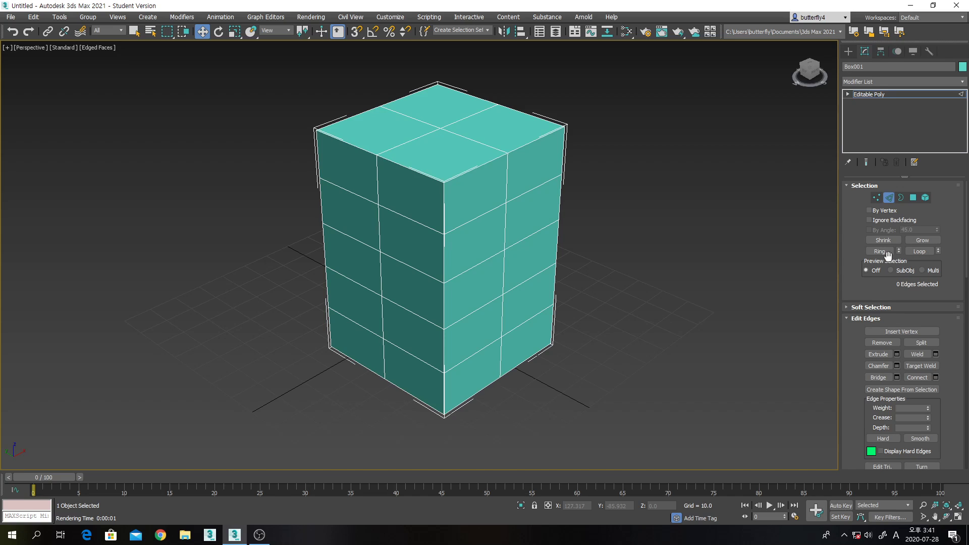
left_click(480, 265)
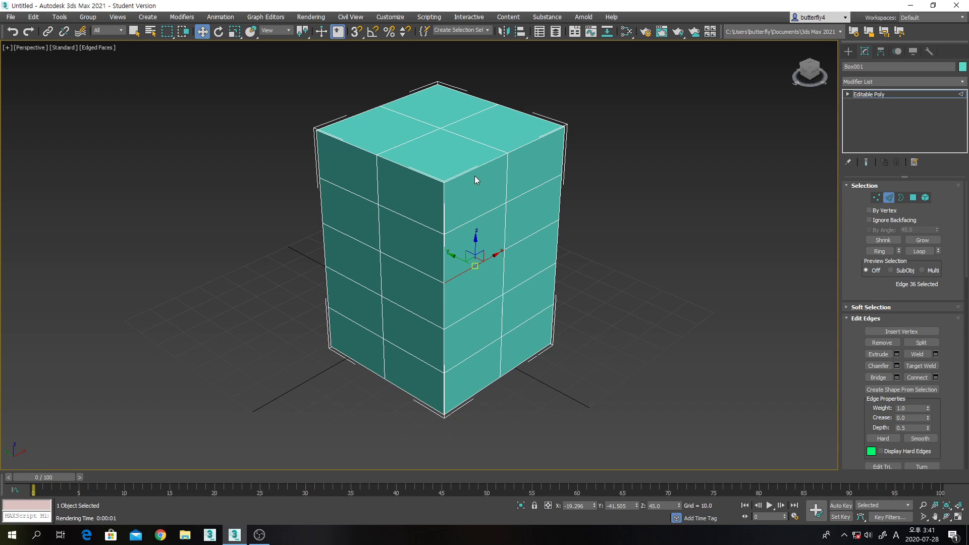
left_click(874, 251)
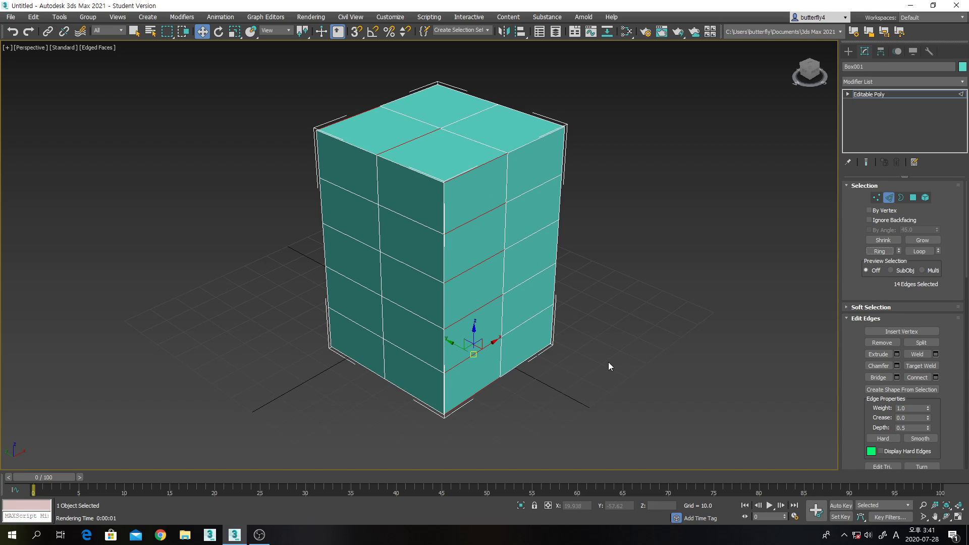
left_click(946, 516)
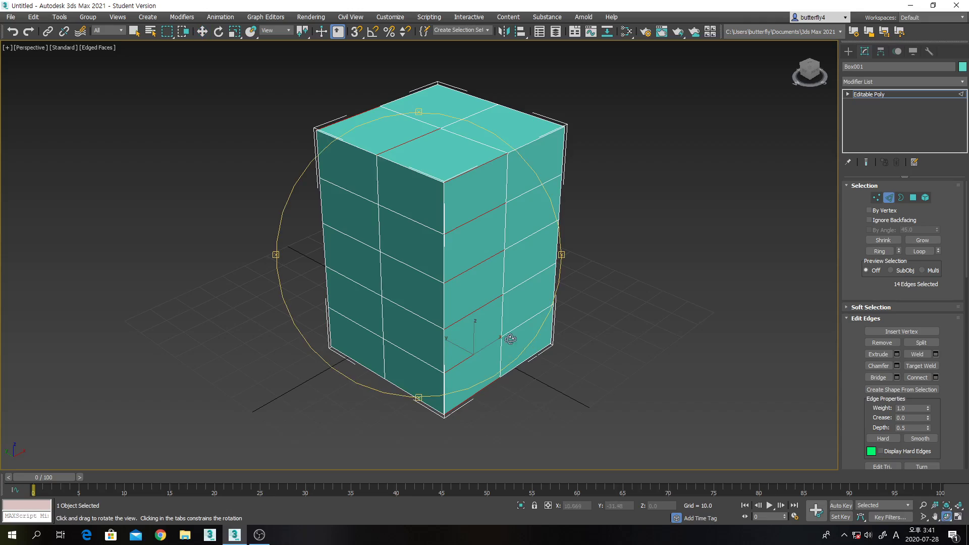
left_click_drag(492, 323, 631, 324)
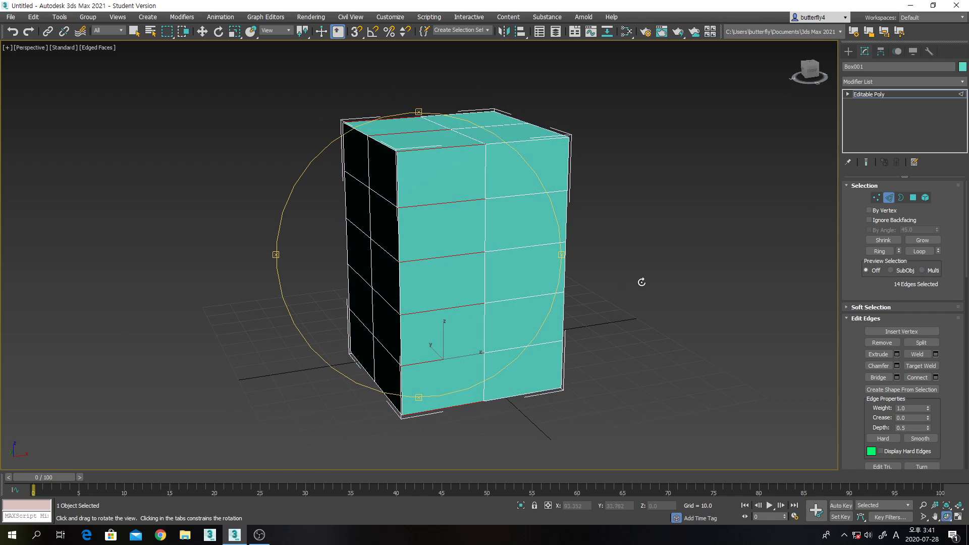
right_click(660, 281)
Step: Replace the ring selection with the second inner horizontal edge beside the near corner and extend it around the box with Loop
left_click(507, 294)
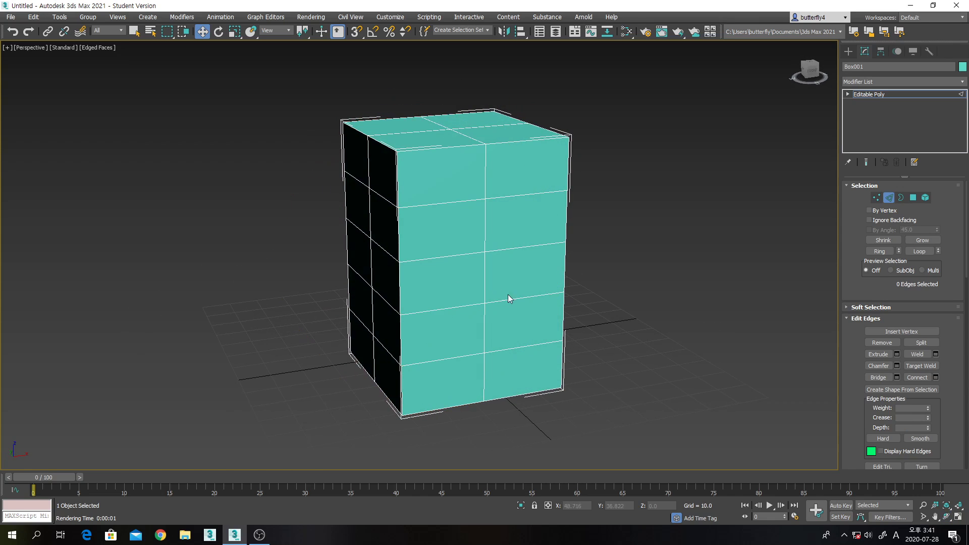
left_click(443, 260)
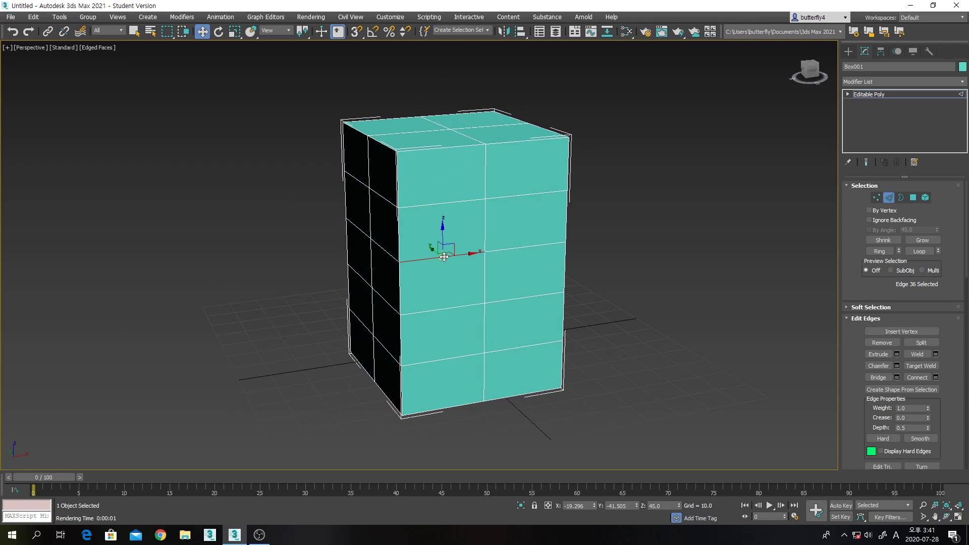
left_click(915, 252)
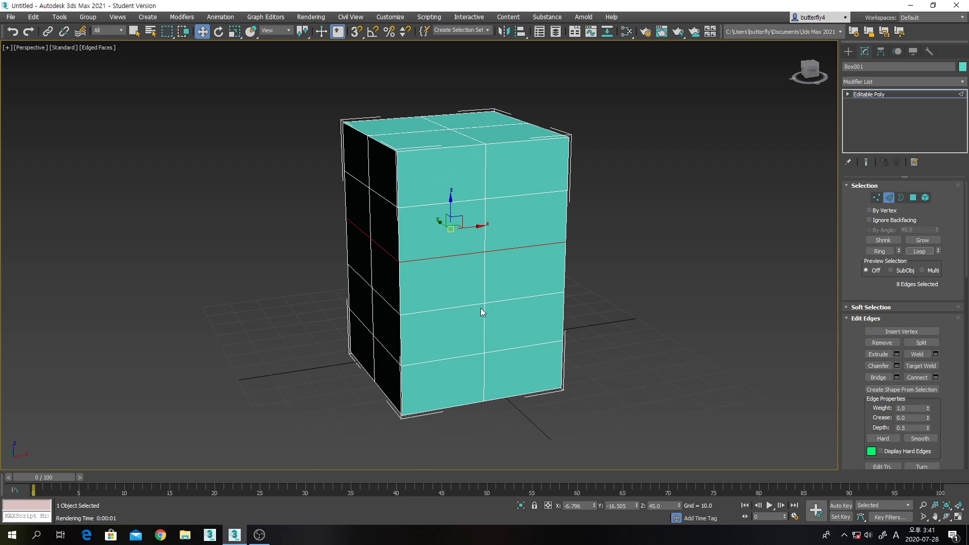
left_click(946, 516)
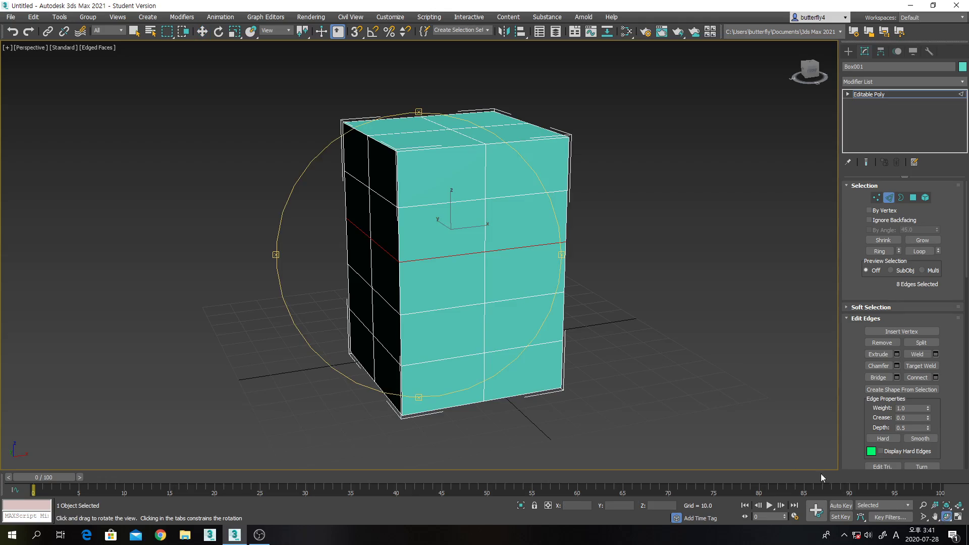
left_click_drag(455, 308, 652, 339)
left_click_drag(567, 302, 633, 285)
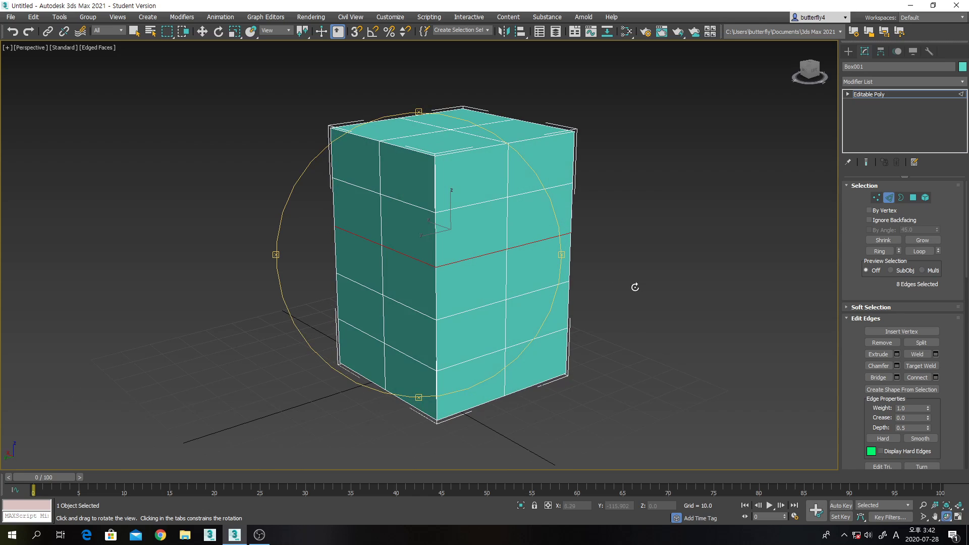
key("w")
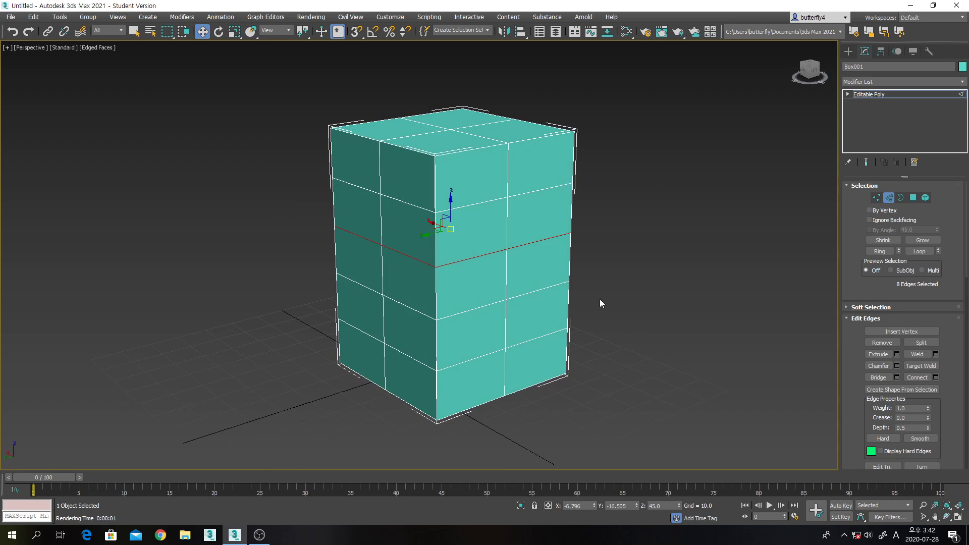
left_click(946, 517)
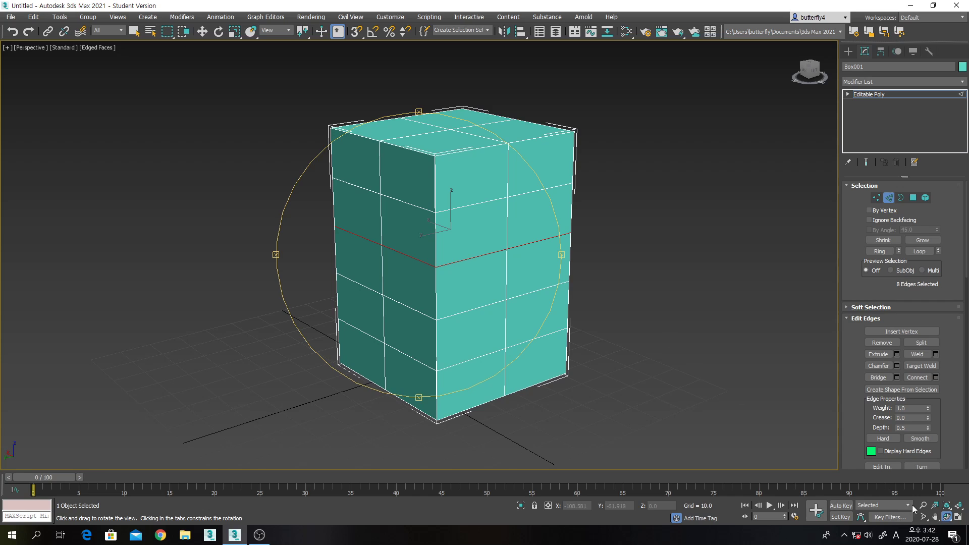
left_click_drag(512, 267, 442, 258)
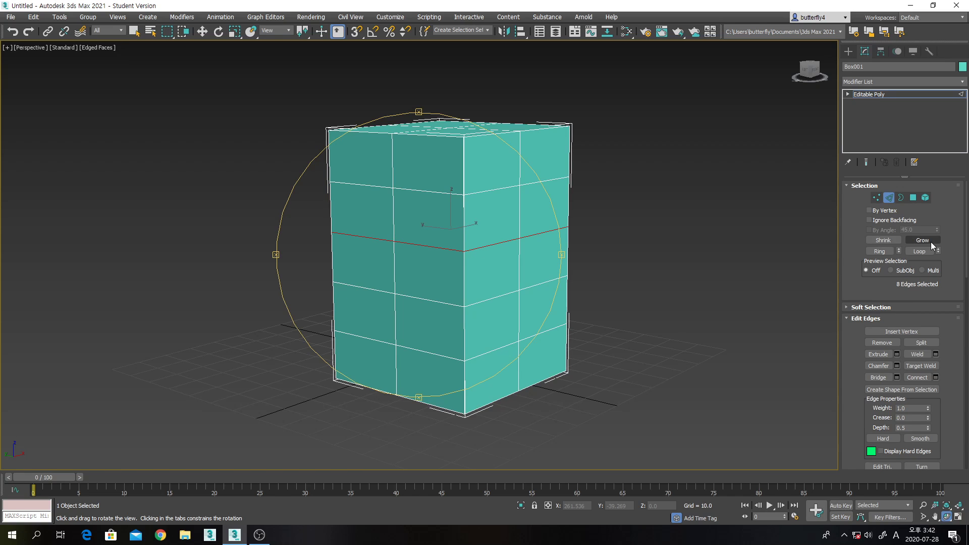
Step: At edge level, select the middle vertical edge on the right-hand face's centre line and grow the selection twice
left_click(889, 198)
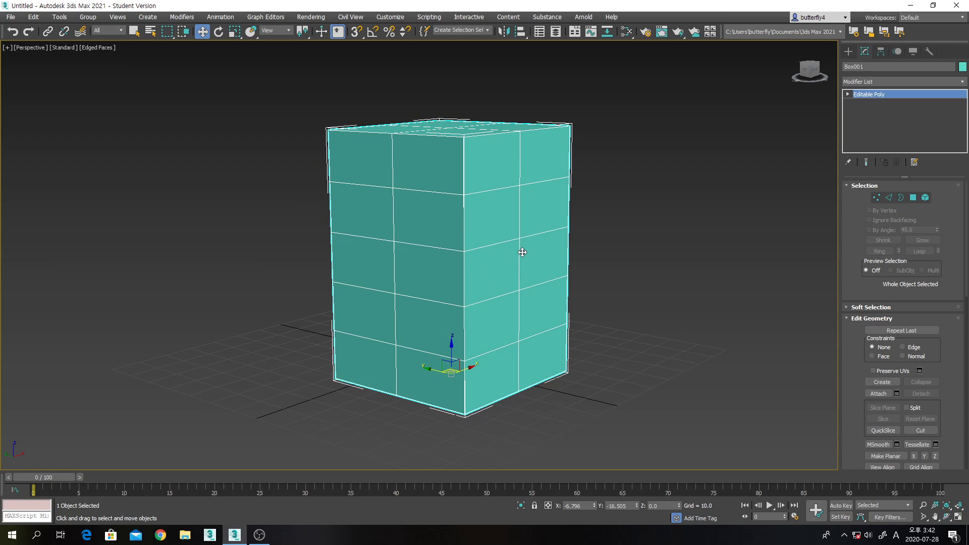
left_click(888, 198)
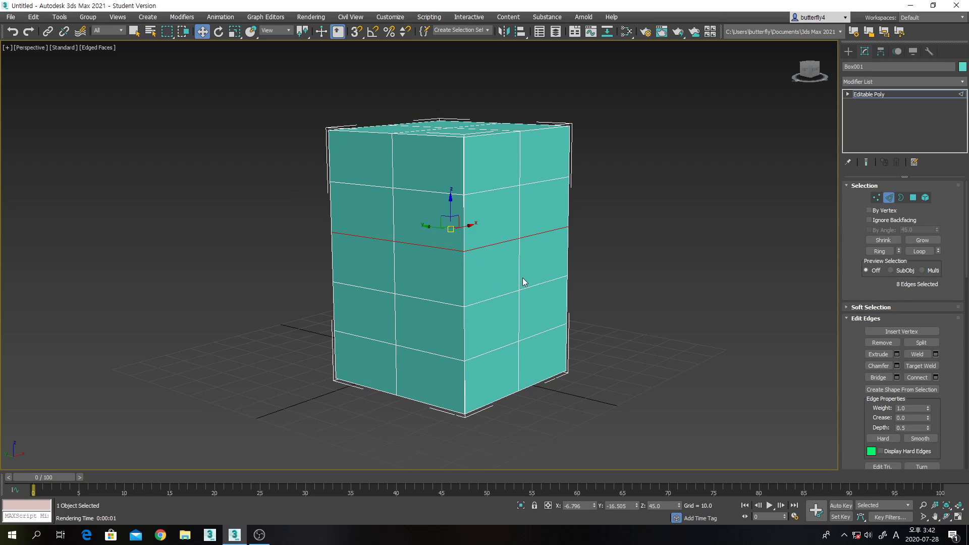
left_click(519, 271)
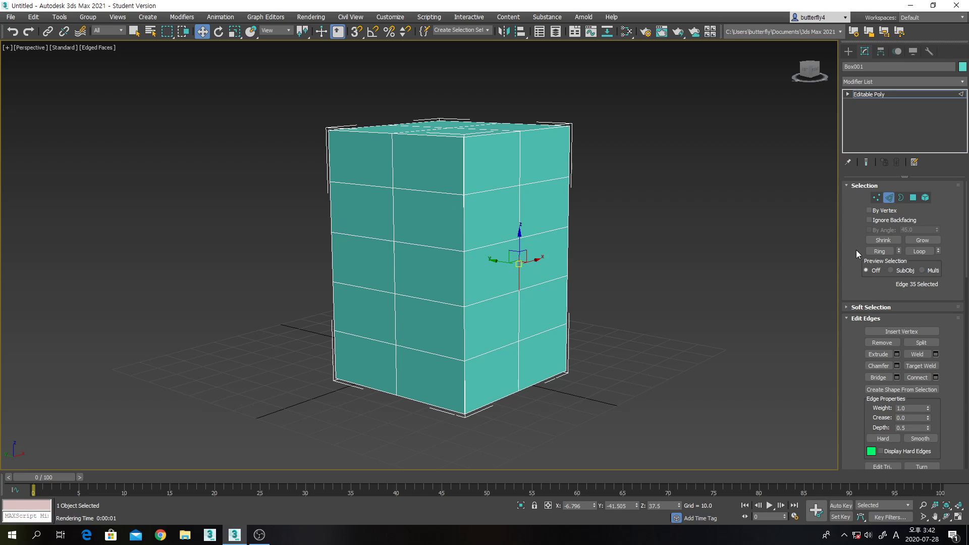
left_click(922, 242)
left_click(916, 241)
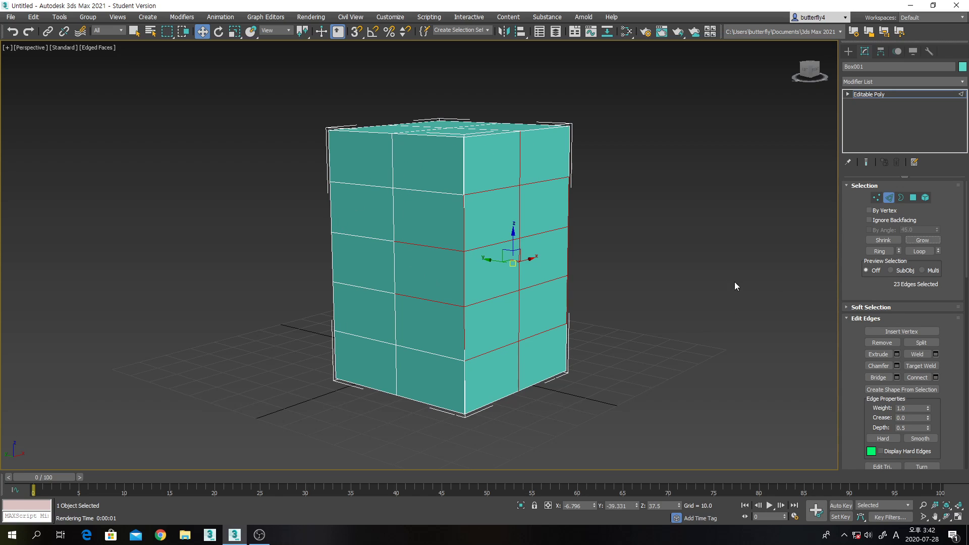
Step: Shrink the edge selection twice and clear it
left_click(878, 243)
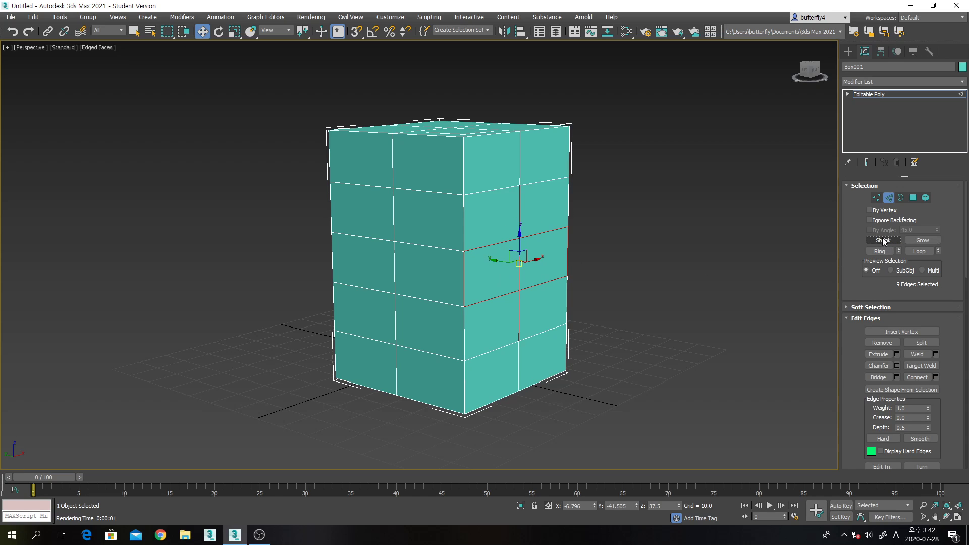
left_click(881, 241)
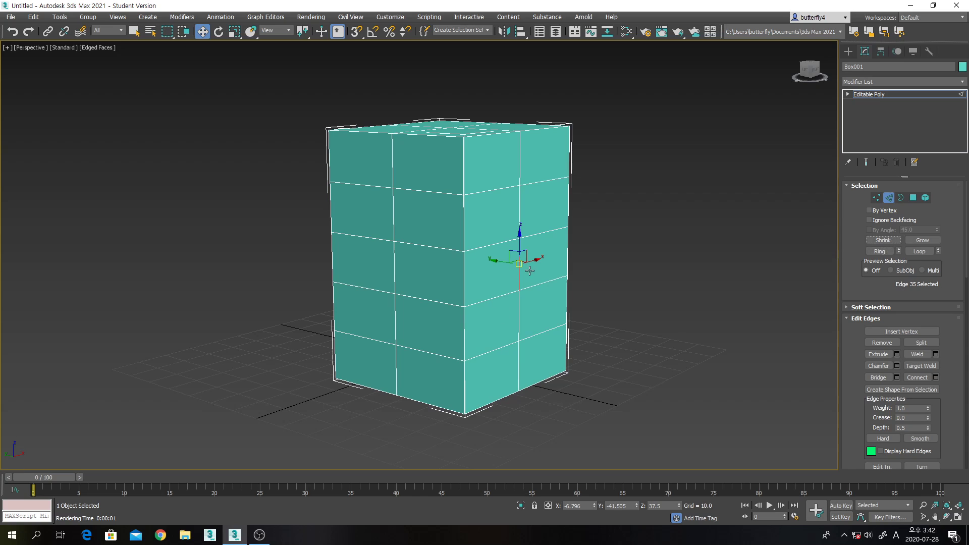
left_click(632, 274)
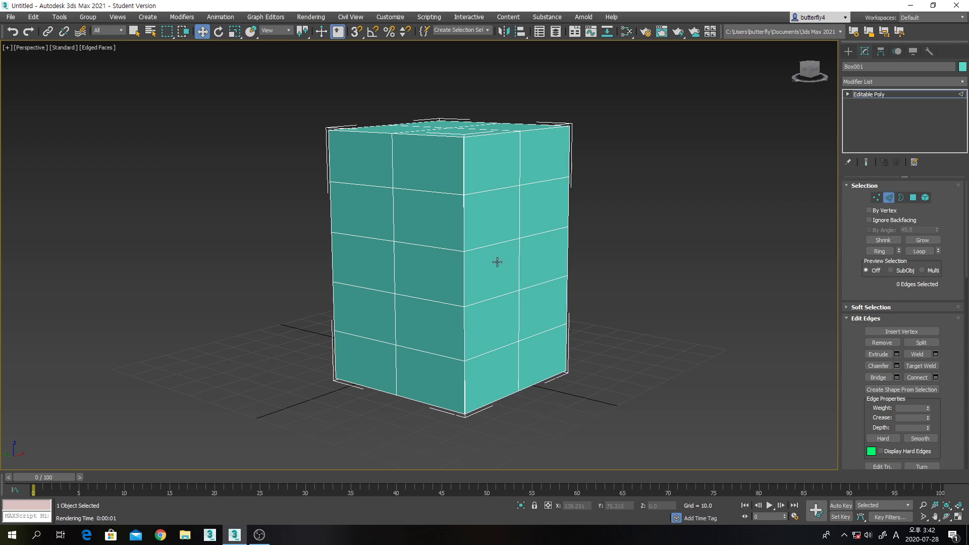
Step: Select the second and fourth inner horizontal edges in the right-hand face's far column, extend both with Loop, and clear the selection
left_click(539, 233)
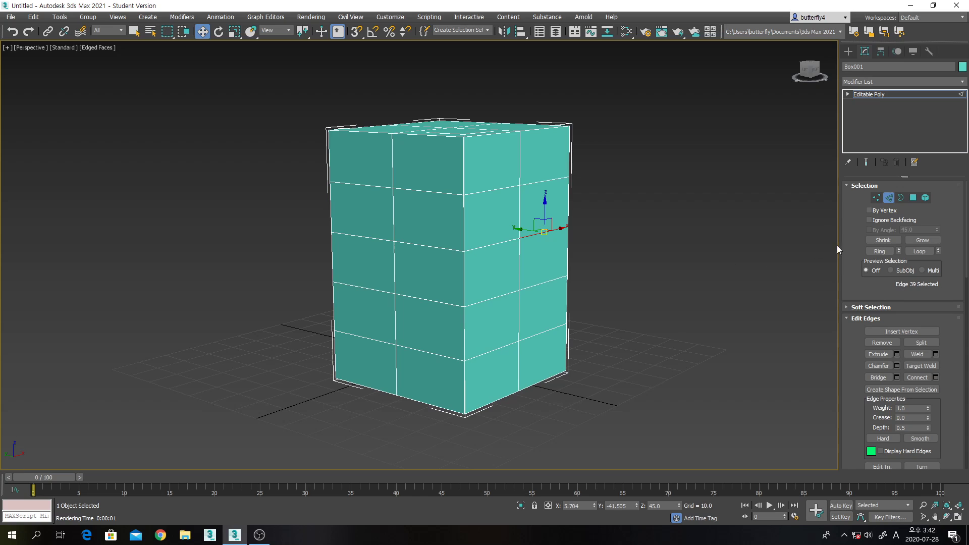
left_click(555, 332)
left_click(528, 235, "ctrl")
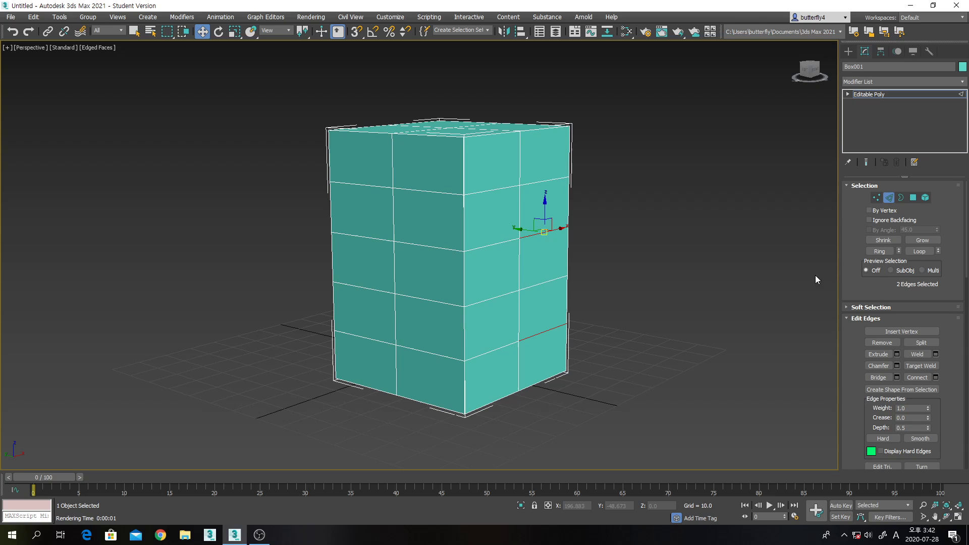
left_click(917, 252)
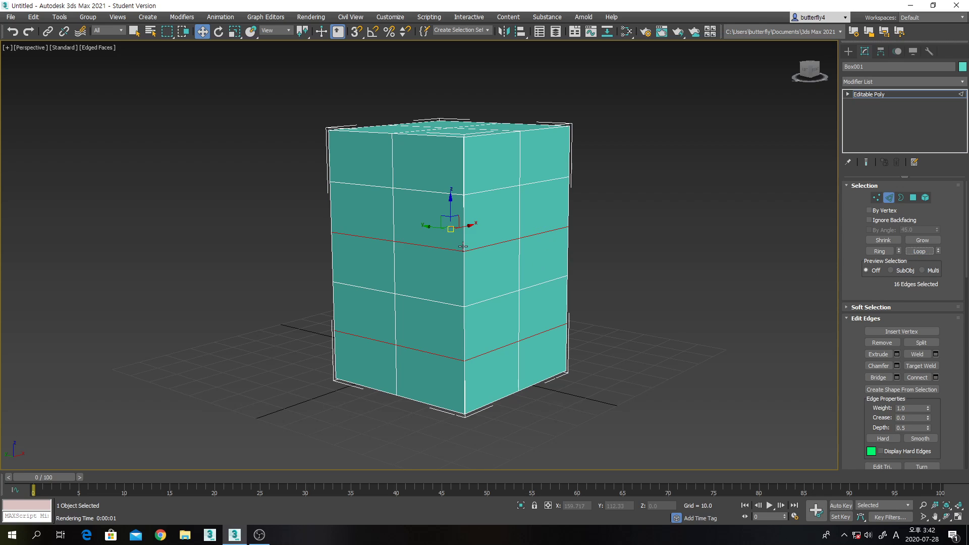
left_click(611, 247)
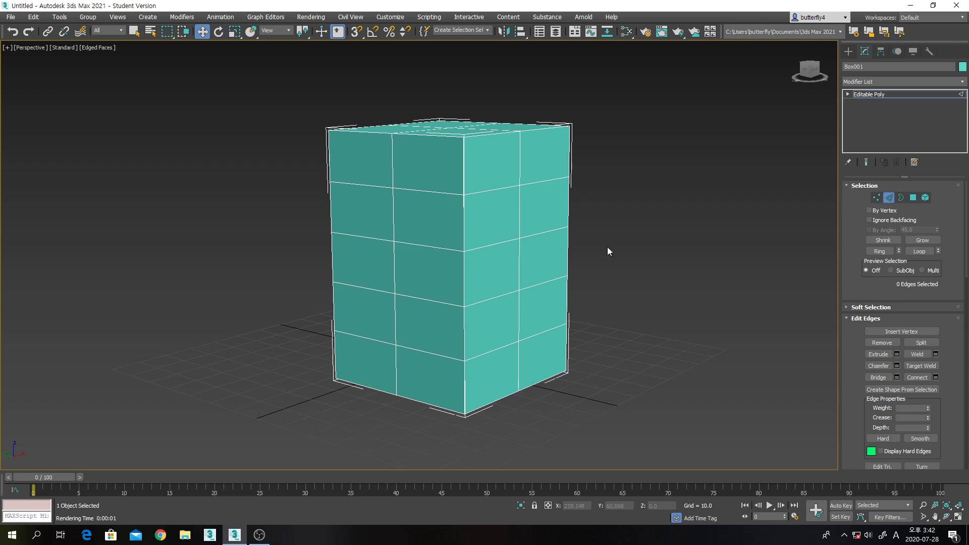
Step: Select a horizontal edge on the right-hand face and a centre vertical edge on the left-hand face, extend both with Loop, and clear the selection
left_click(537, 233)
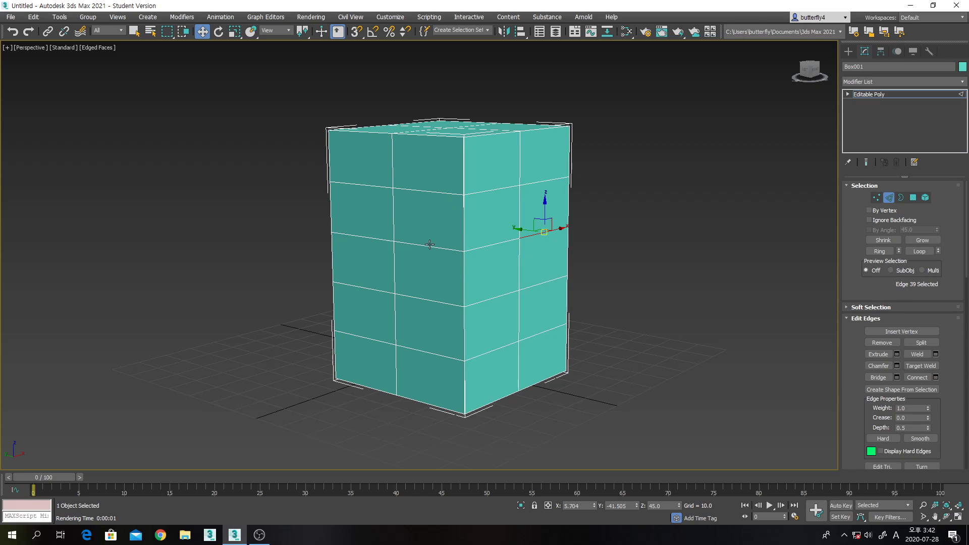
left_click(395, 226, "ctrl")
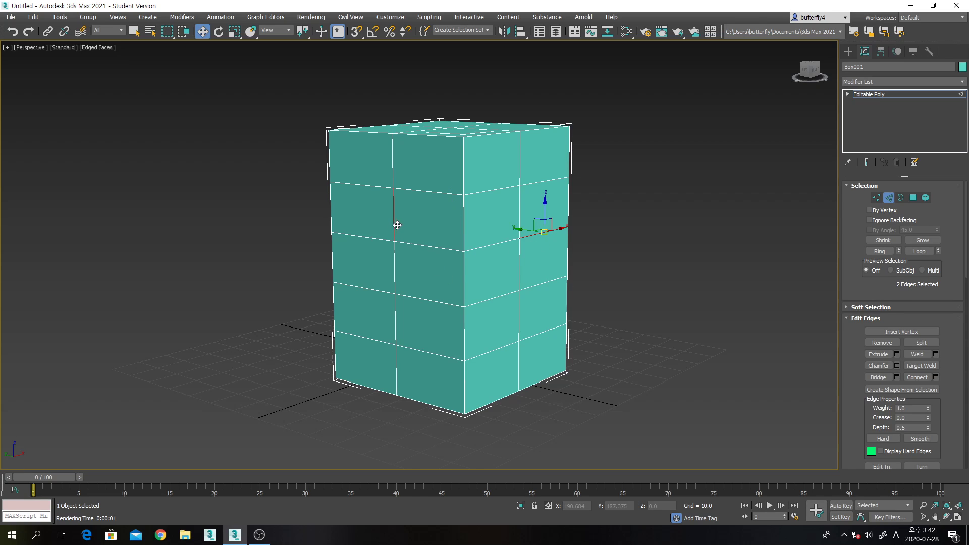
left_click(917, 251)
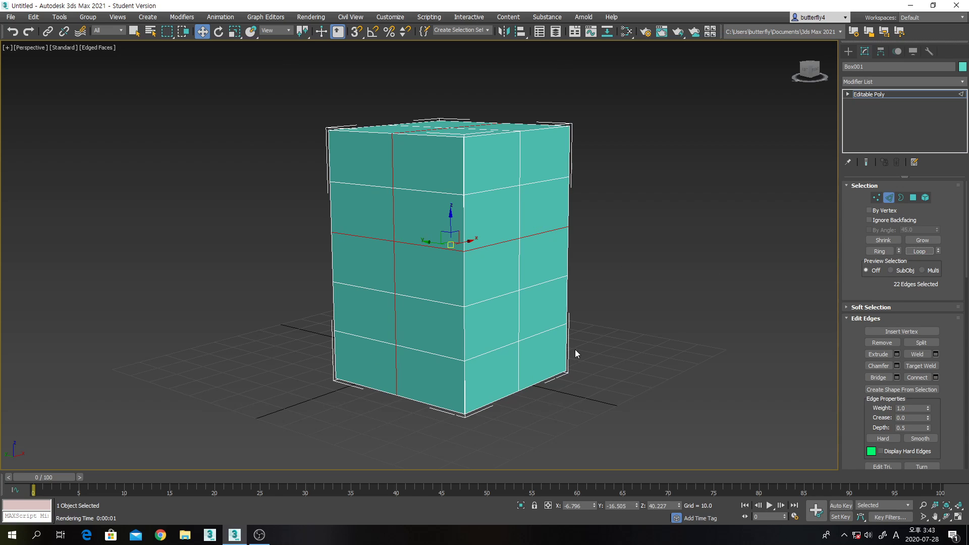
left_click(656, 327)
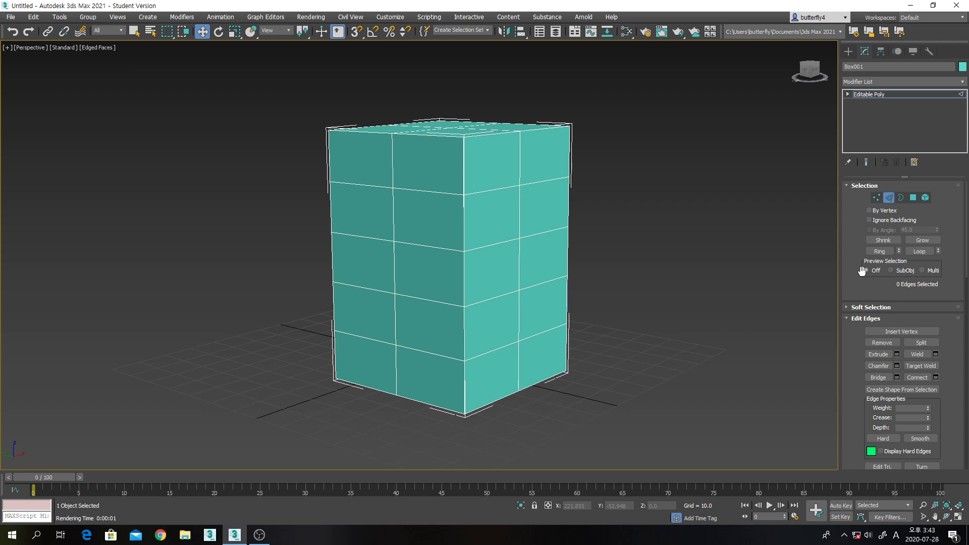
Step: Ring-select from the second inner horizontal edge beside the near corner on the right-hand face, and use Connect to add one vertical edge loop
left_click(919, 251)
left_click(946, 517)
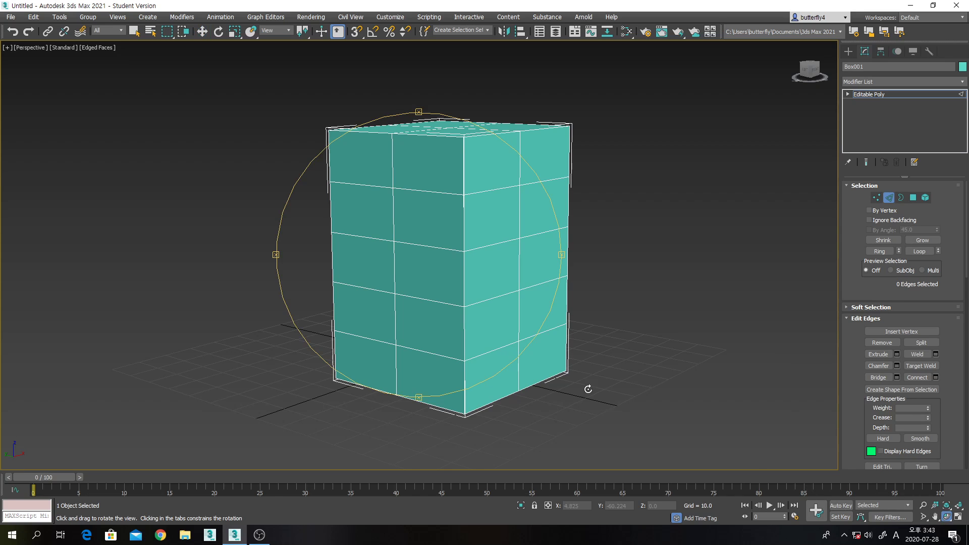
left_click_drag(539, 307, 532, 289)
right_click(577, 306)
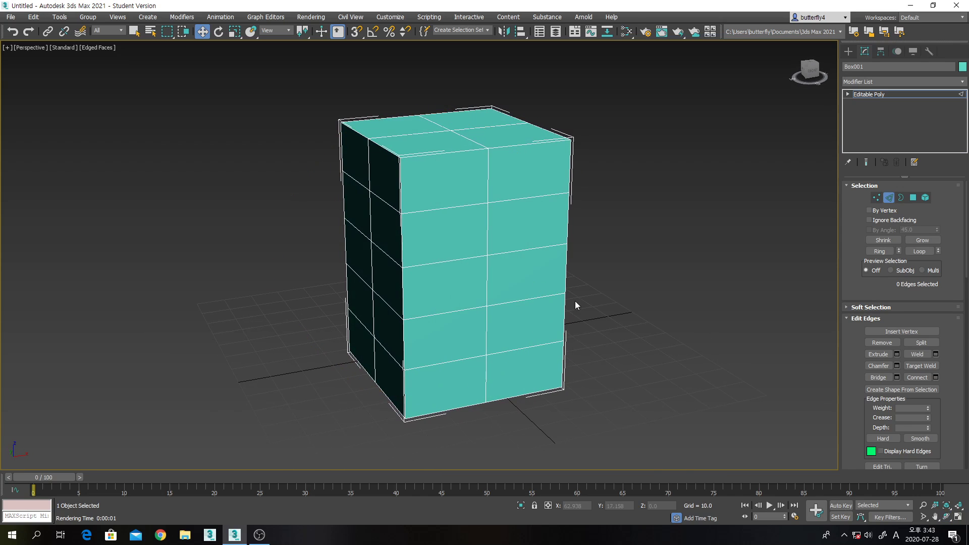
left_click(451, 262)
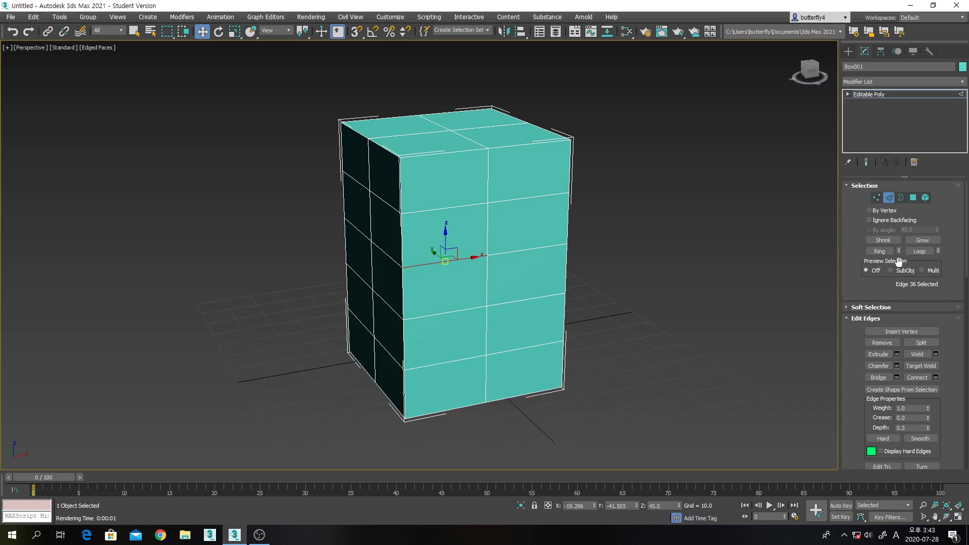
left_click(881, 251)
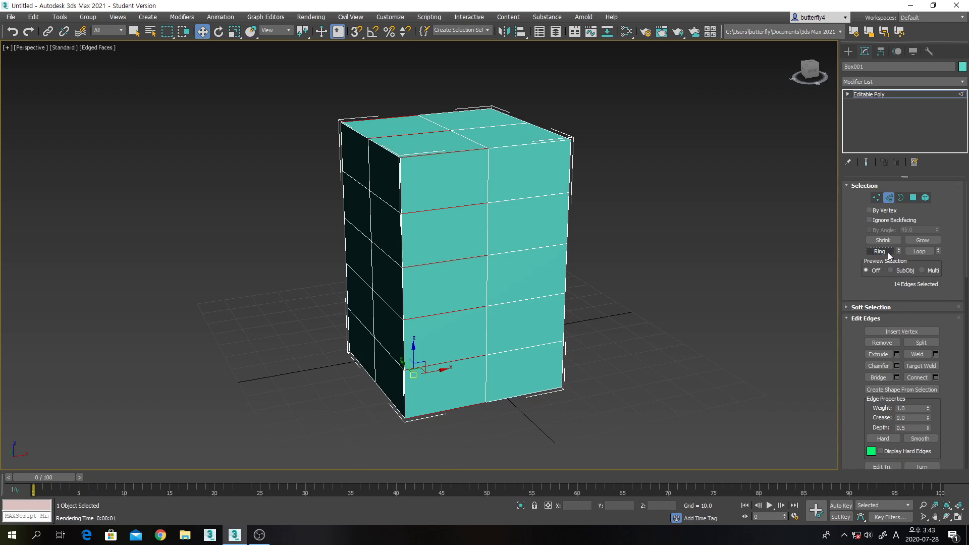
left_click(946, 516)
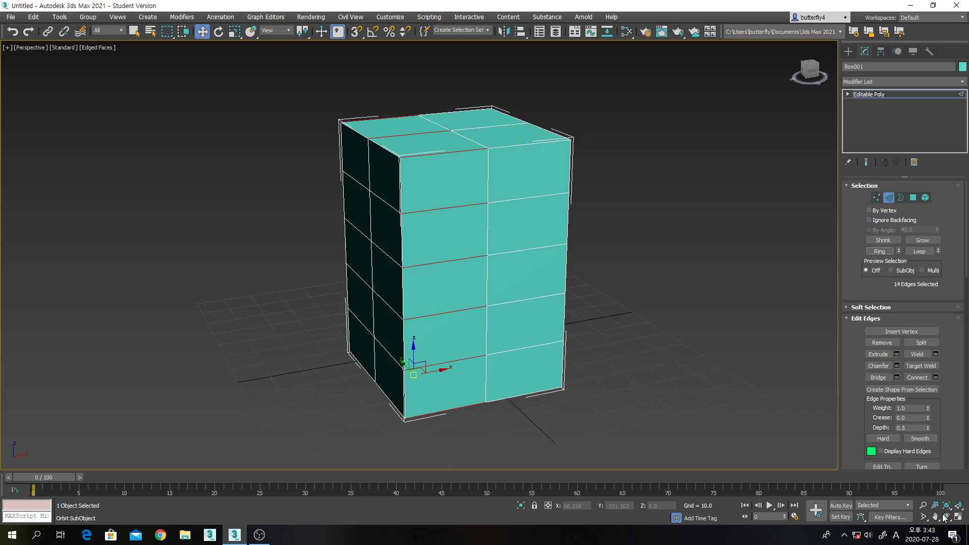
mouse_move(517, 313)
left_mouse_down()
mouse_move(507, 230)
mouse_move(478, 243)
mouse_move(515, 329)
mouse_move(532, 320)
left_mouse_up()
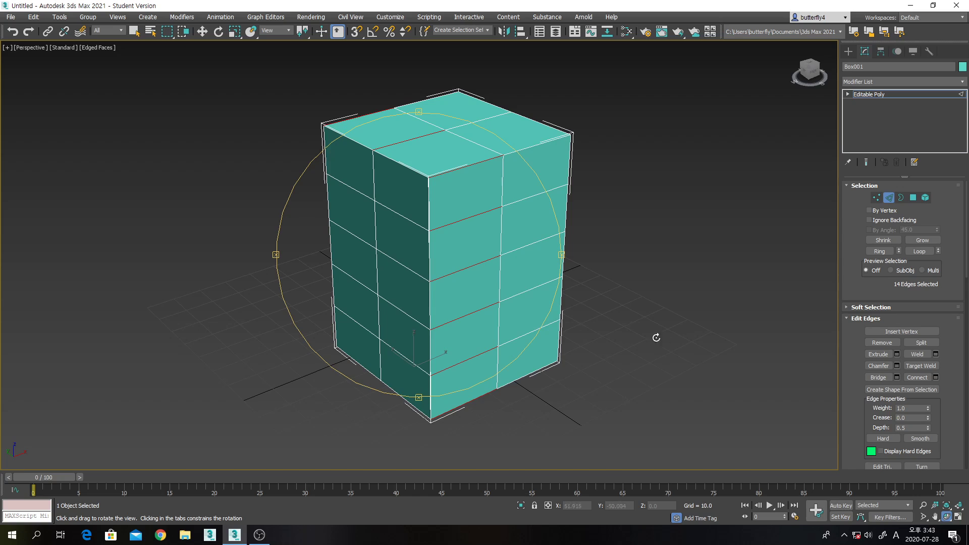
left_click(917, 378)
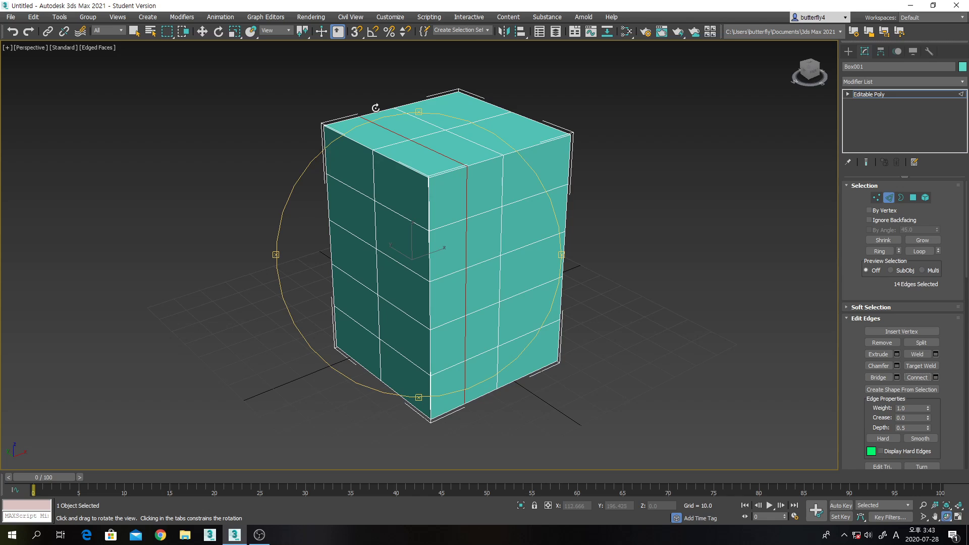
Step: Clear the edge selection, inspect the box, and undo back to the ring selection before the Connect loop was added
left_click_drag(519, 309, 501, 295)
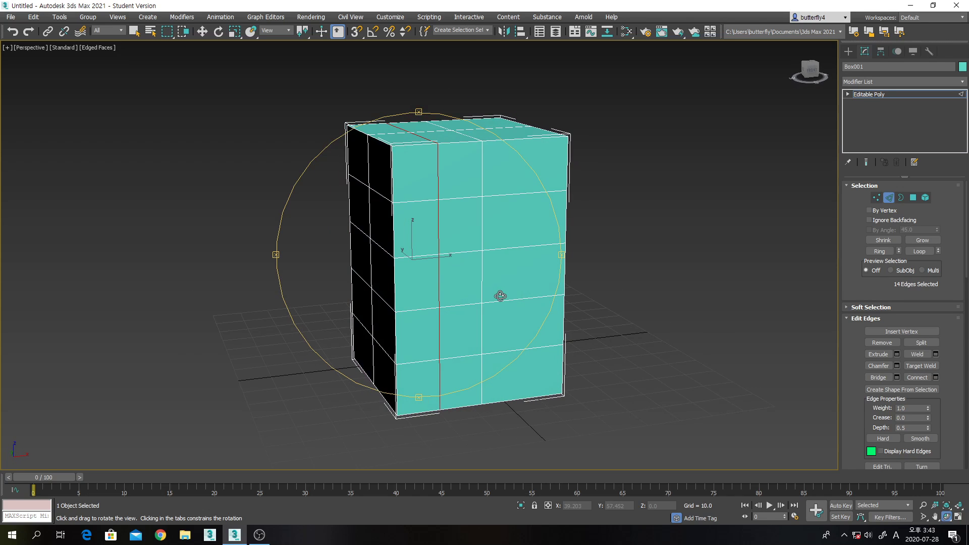
key("w")
left_click(622, 287)
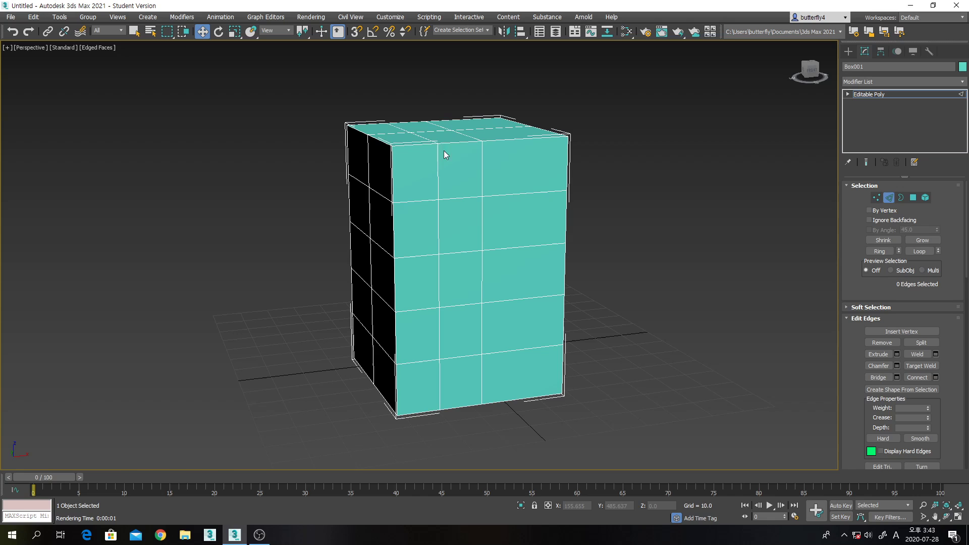
left_click(946, 516)
left_click_drag(464, 293, 473, 313)
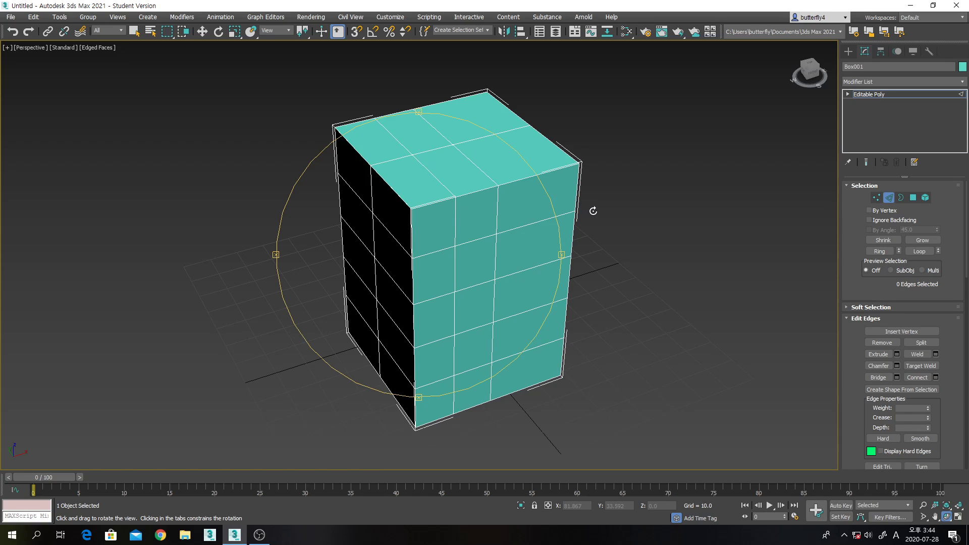
key("ctrl+z")
key("ctrl+z")
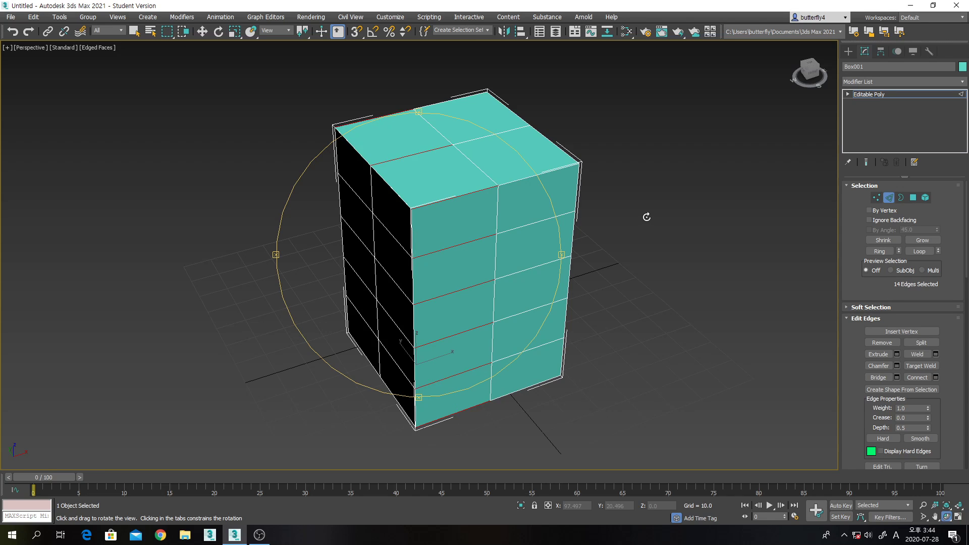
Step: Try Connect on the ringed edges with two and three segments, and cancel the preview
left_click_drag(536, 251, 530, 228)
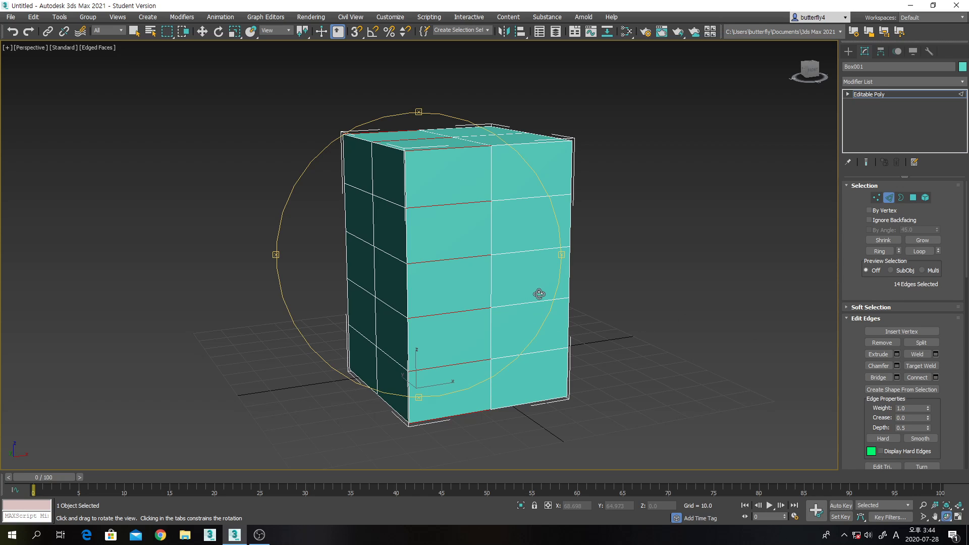
left_click(935, 378)
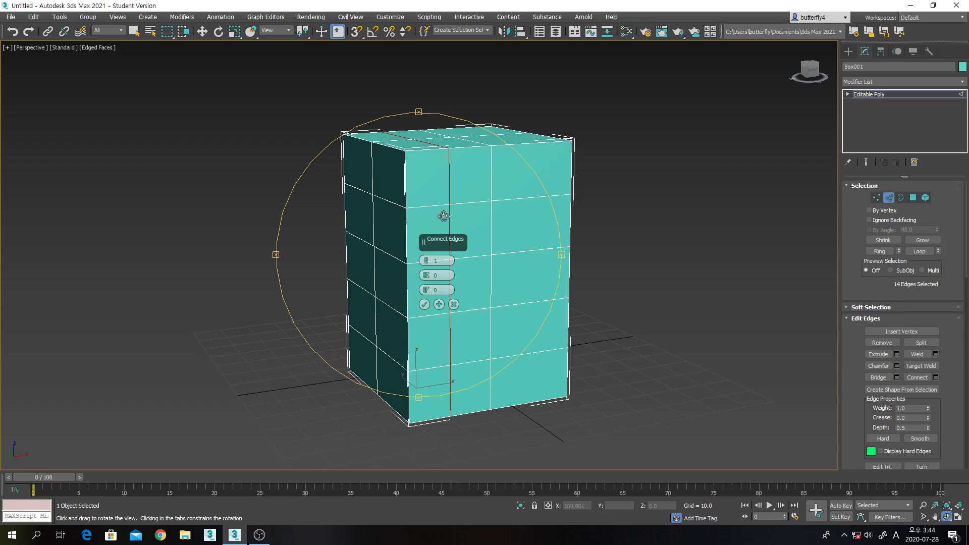
left_click_drag(427, 260, 443, 216)
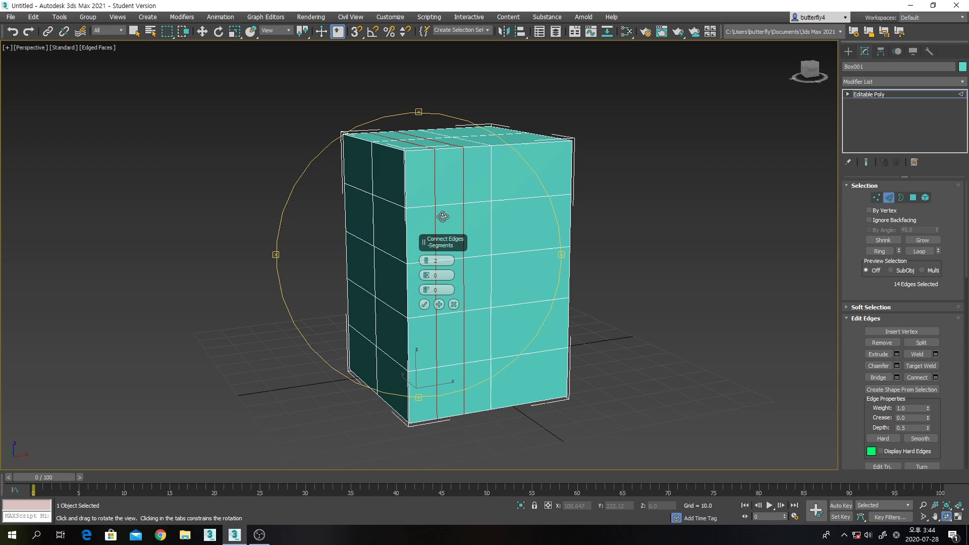
left_click_drag(471, 184, 471, 184)
left_click(428, 259)
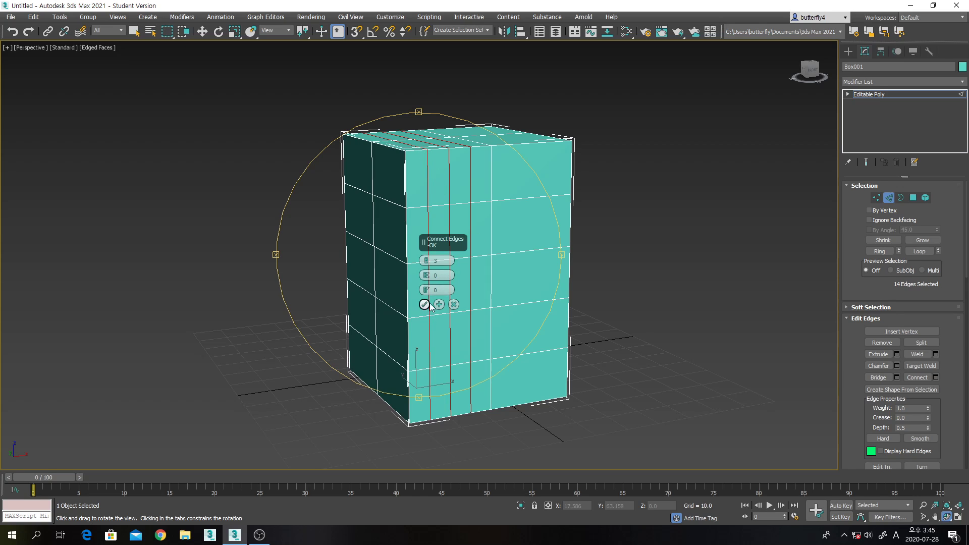
left_click(453, 304)
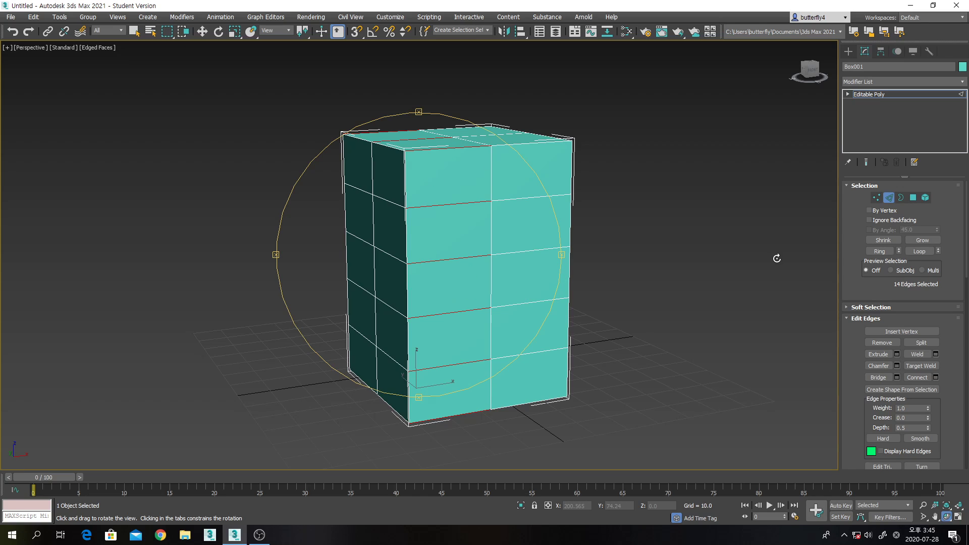
Step: Connect the ringed edges in the right-hand face's near column with 1 segment, adding one vertical edge loop
left_click(936, 377)
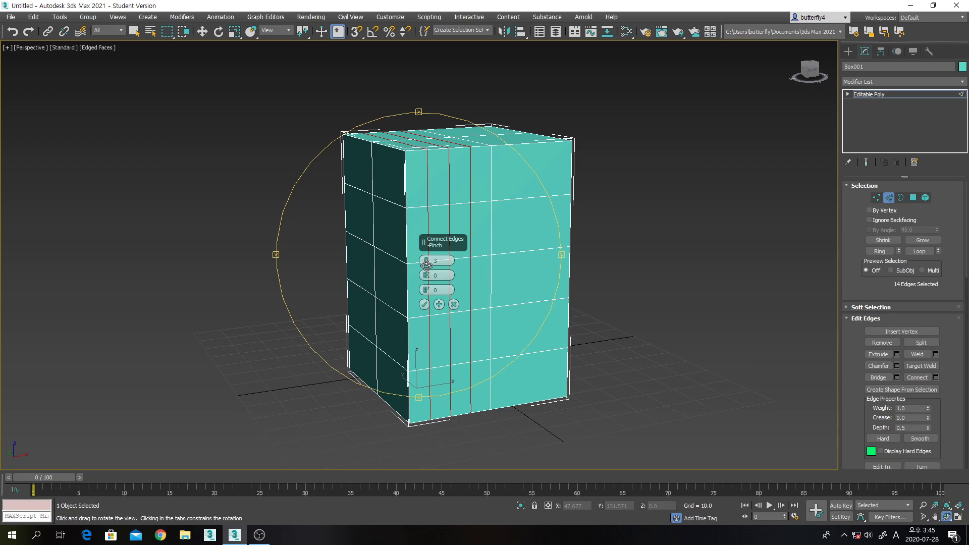
left_click_drag(426, 263, 427, 264)
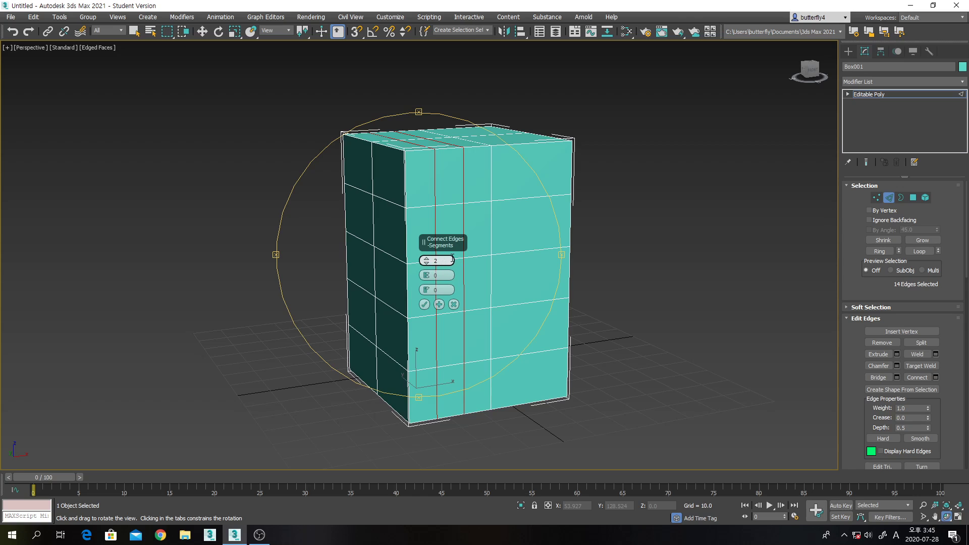
left_click(426, 265)
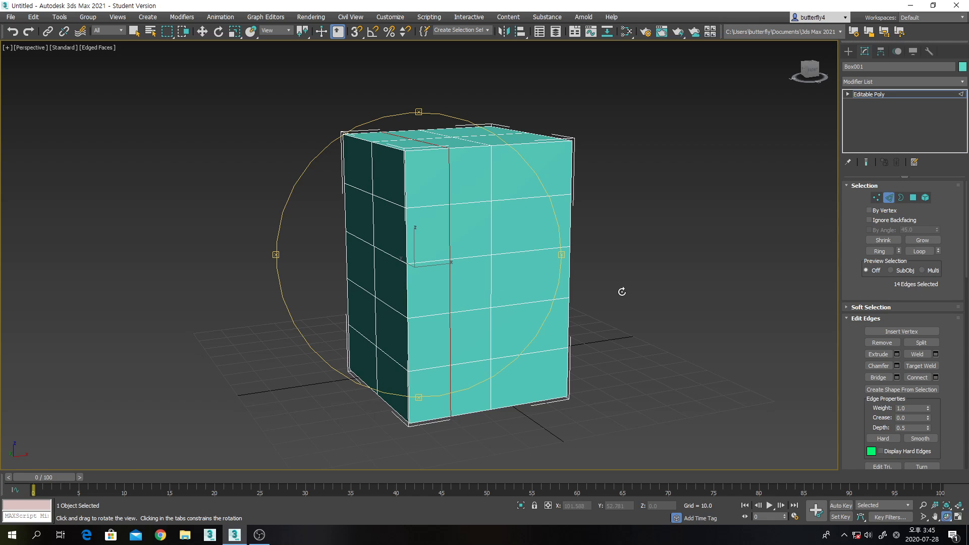
left_click_drag(528, 249, 531, 267)
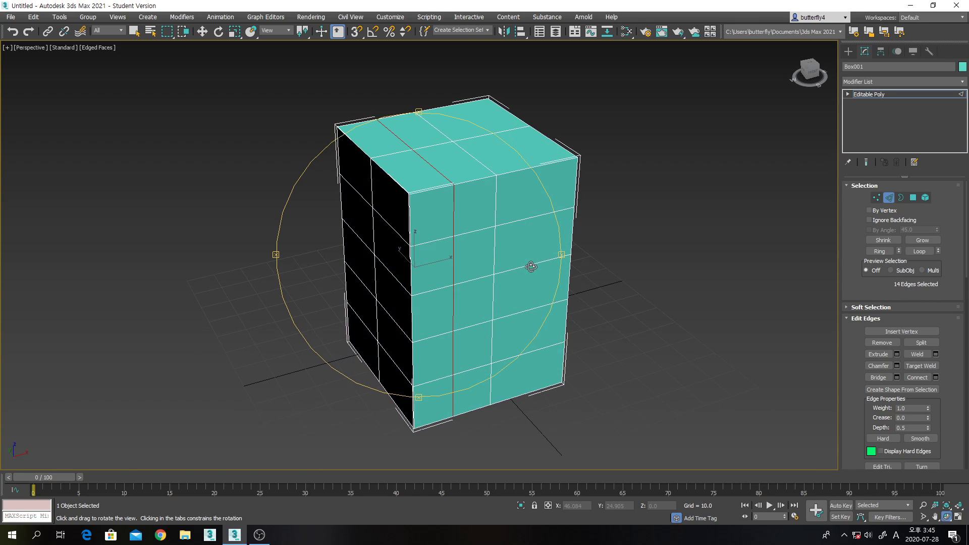
right_click(639, 224)
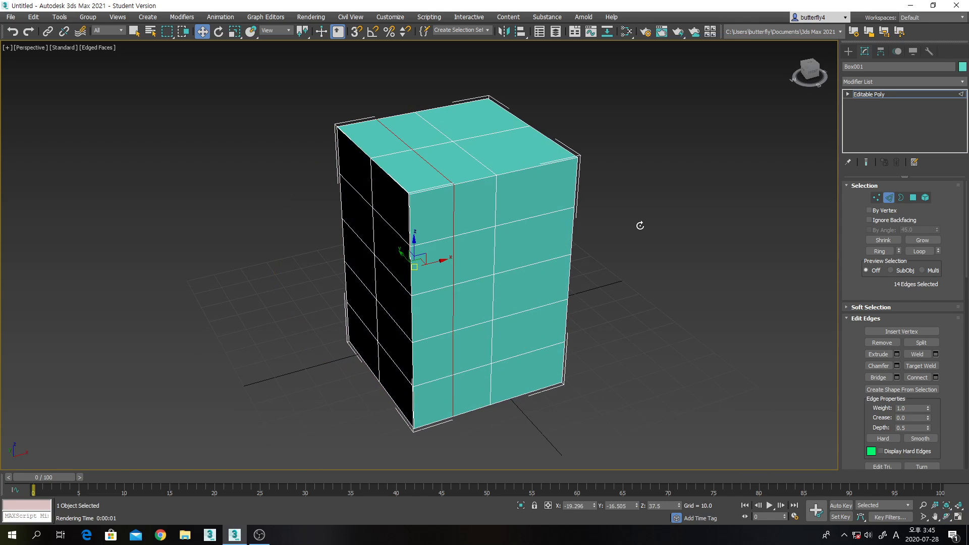
Step: In Vertex mode, raise the vertex where the added loop crosses the top face's centre line, and undo the move
left_click(877, 197)
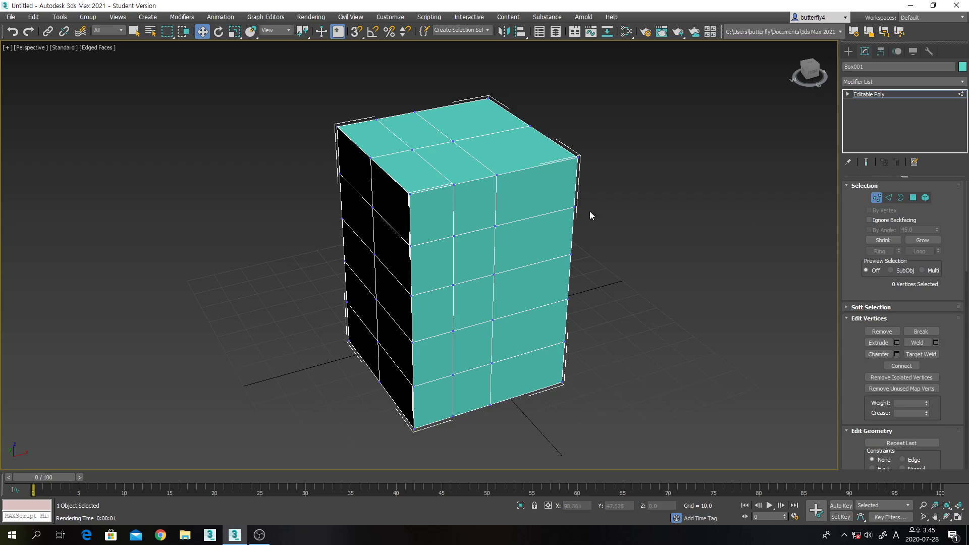
left_click(409, 149)
left_click_drag(413, 124, 415, 99)
key("ctrl+z")
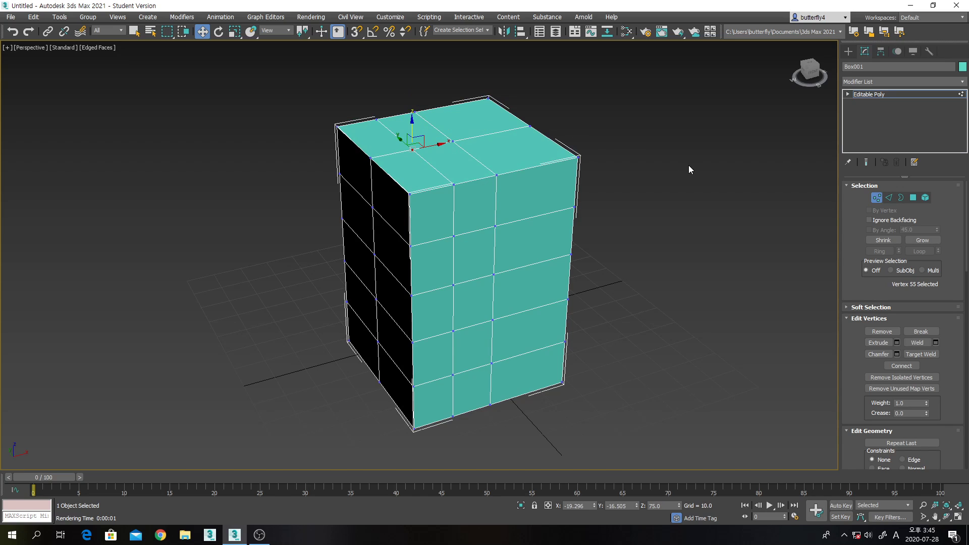
Step: In Edge mode, select the uppermost inner horizontal edge in the right-hand face's far column and extend it with Ring
left_click(946, 516)
left_click_drag(530, 288, 660, 306)
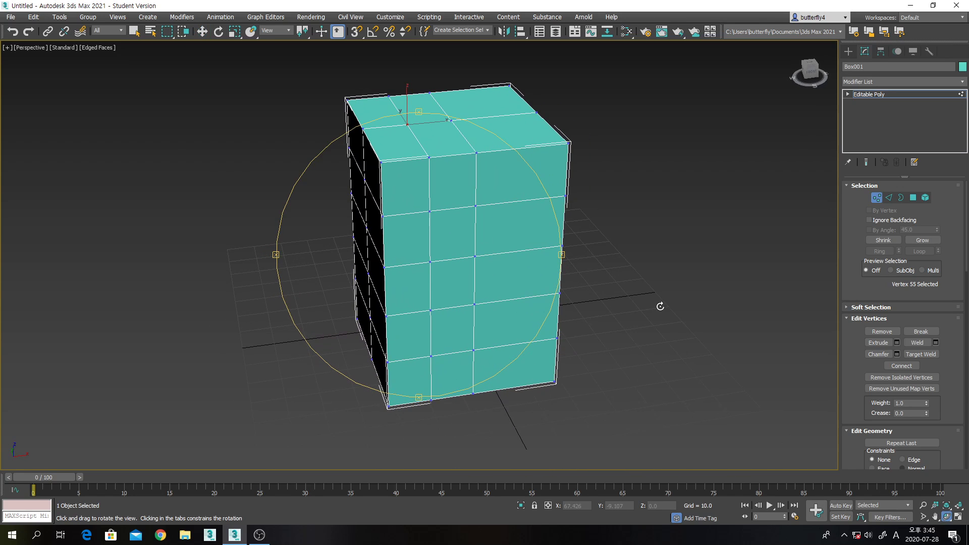
left_click(888, 198)
key("w")
left_click(531, 201)
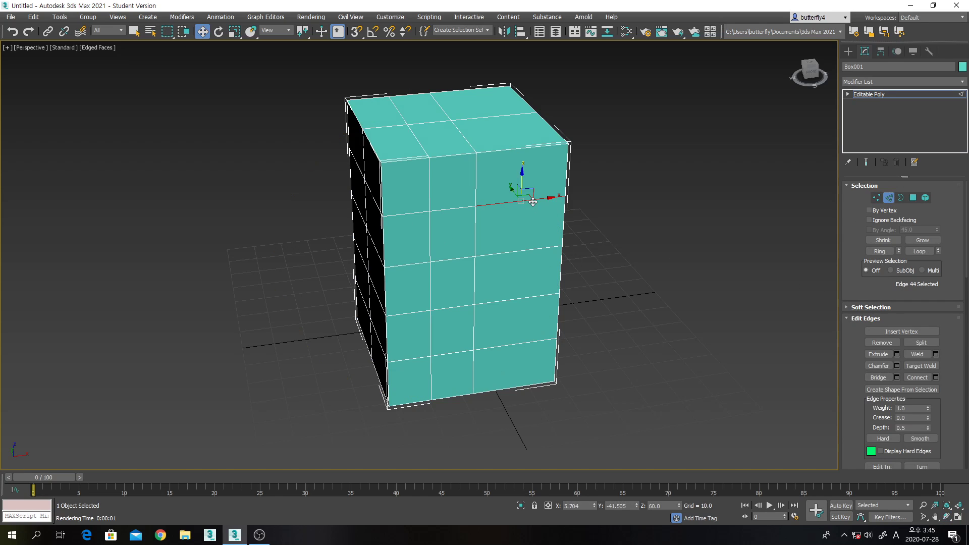
left_click(879, 250)
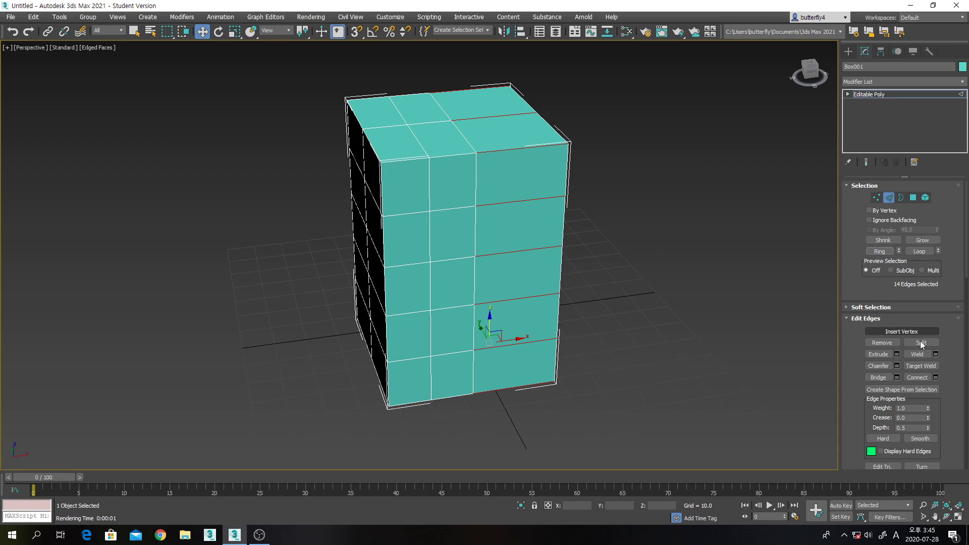
Step: Open the Connect settings for the ringed edges, set 2 segments, try changing Pinch, and reset Pinch to 0
left_click(936, 377)
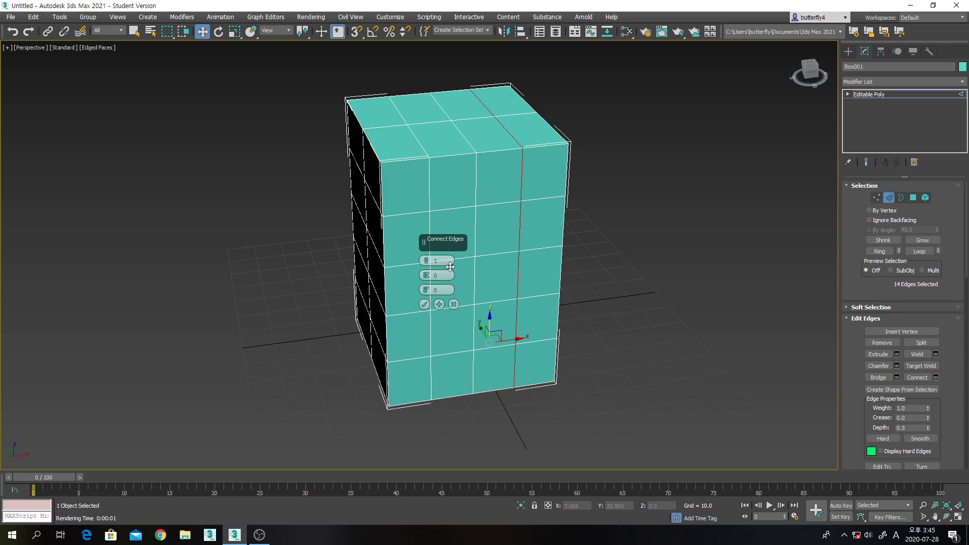
scroll(427, 263, "up", 1)
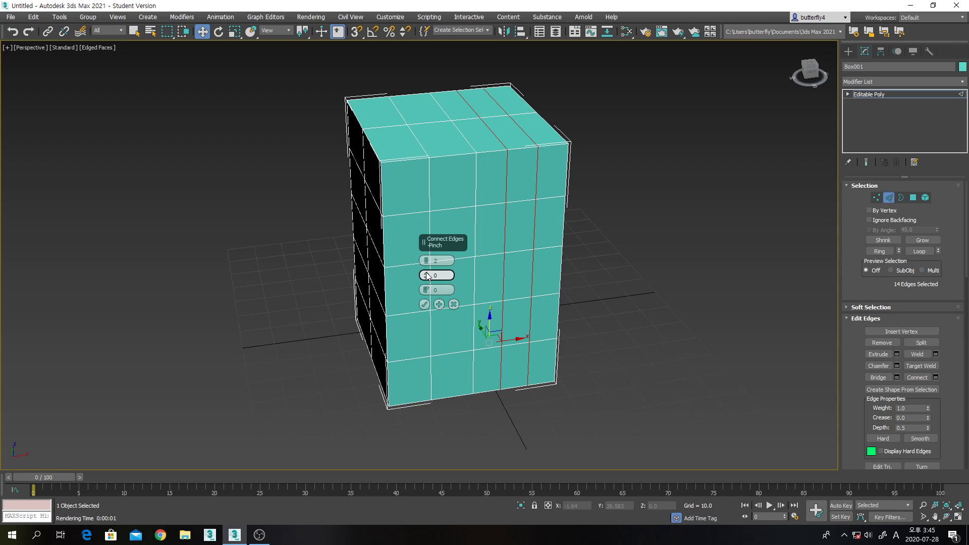
mouse_move(426, 275)
left_mouse_down()
mouse_move(439, 80)
mouse_move(456, 308)
left_mouse_up()
double_click(443, 275)
type("1")
Step: Try shifting the two previewed edge loops with a negative Slide value, and reset Slide to 0
left_click_drag(430, 289, 464, 324)
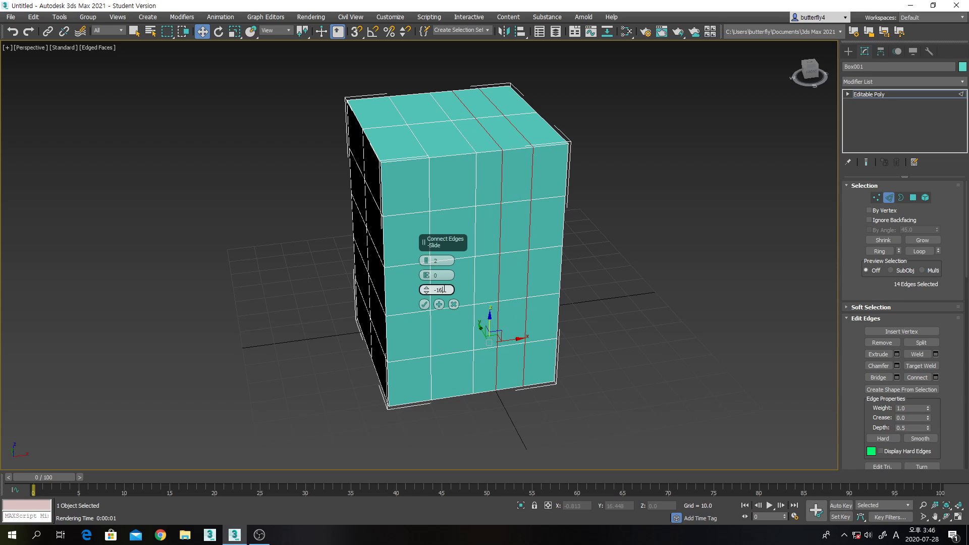
double_click(433, 290)
key("Return")
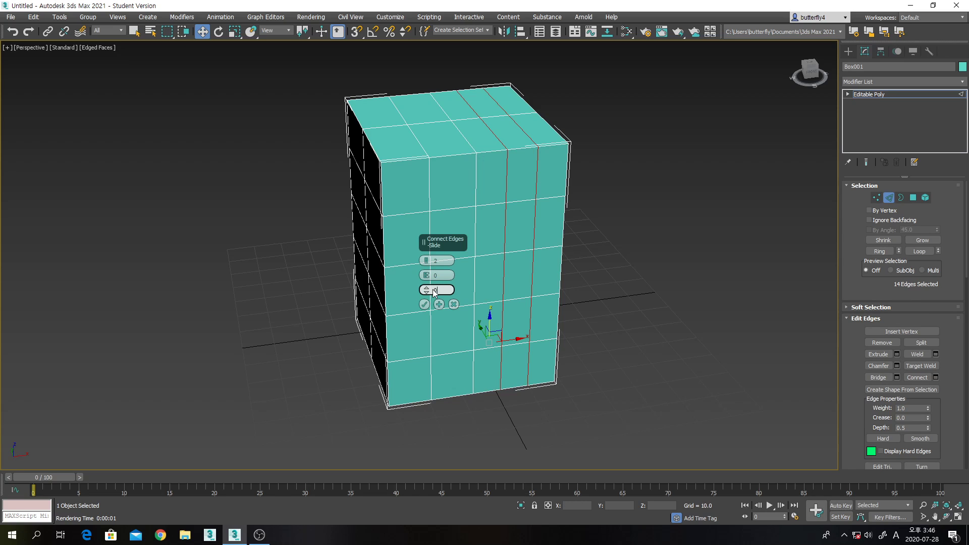
Step: Set the Connect segments to 1, and raise them to 3
left_click(427, 263)
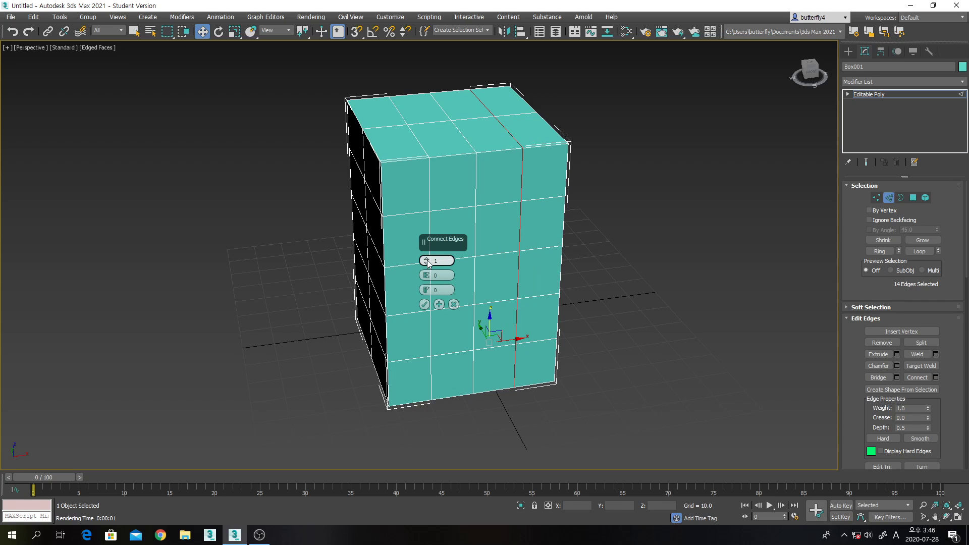
left_click(427, 260)
left_click(426, 260)
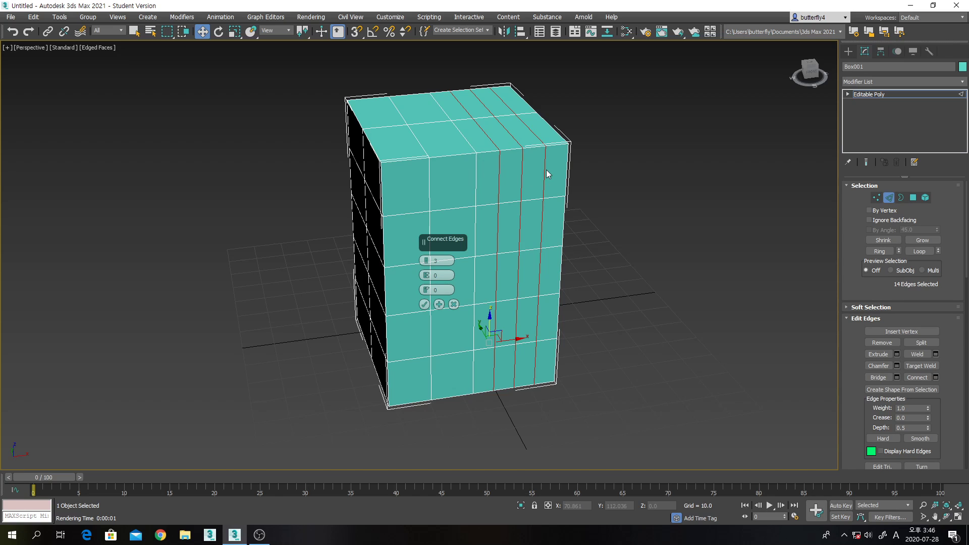
Step: Try a Pinch of 50 and a negative Slide on the three previewed loops, and reset both to 0
left_click_drag(428, 277, 426, 182)
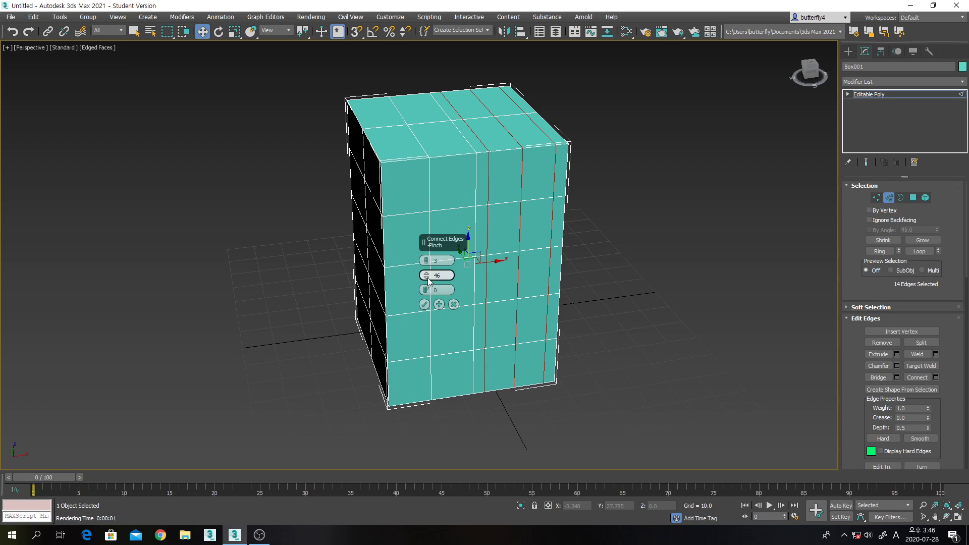
left_click_drag(428, 277, 425, 293)
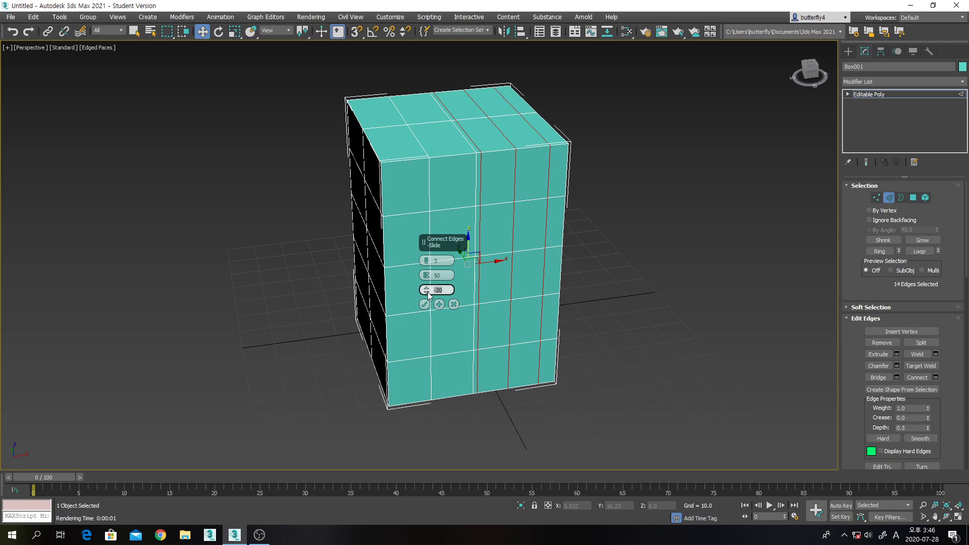
left_click(447, 275)
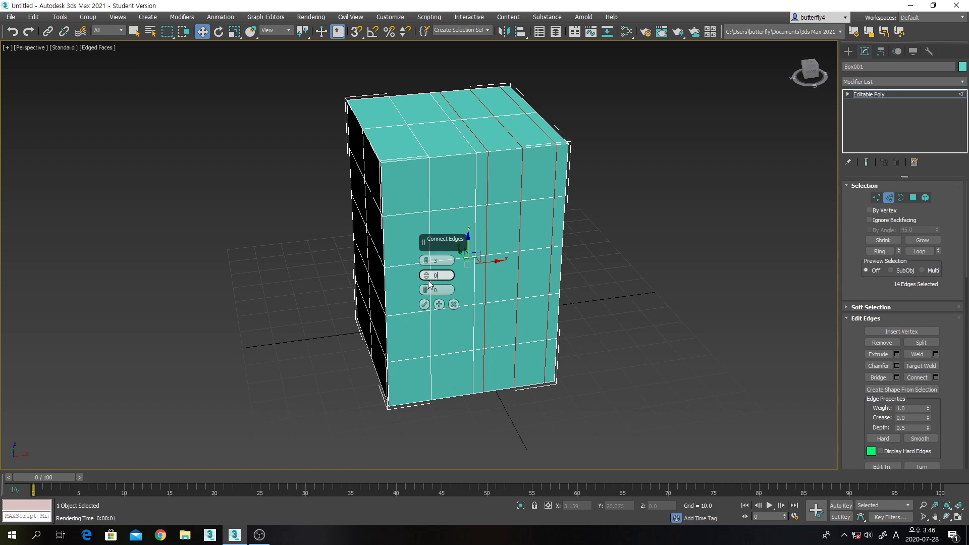
type("0")
key("Return")
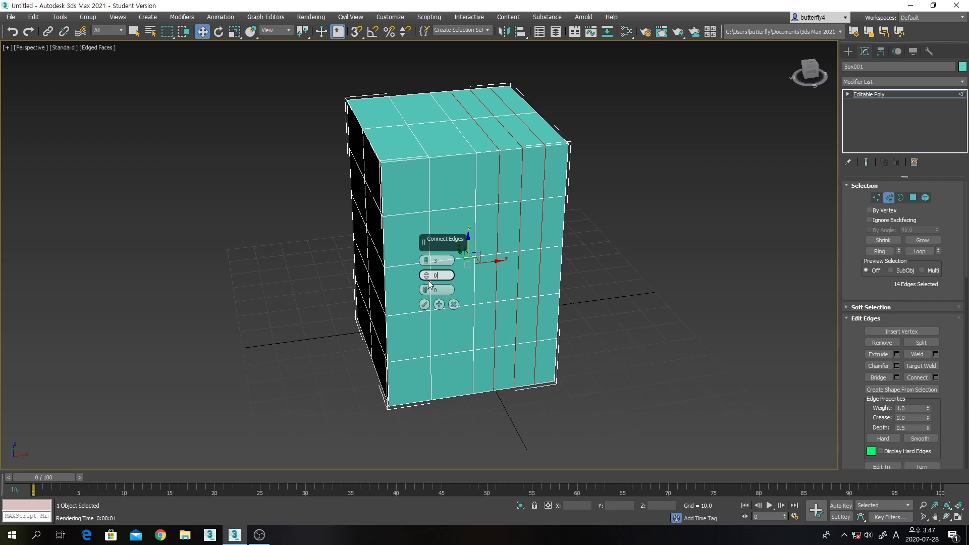
Step: Set the Connect preview to 4 segments with Pinch 12 and Slide 27
left_click(427, 259)
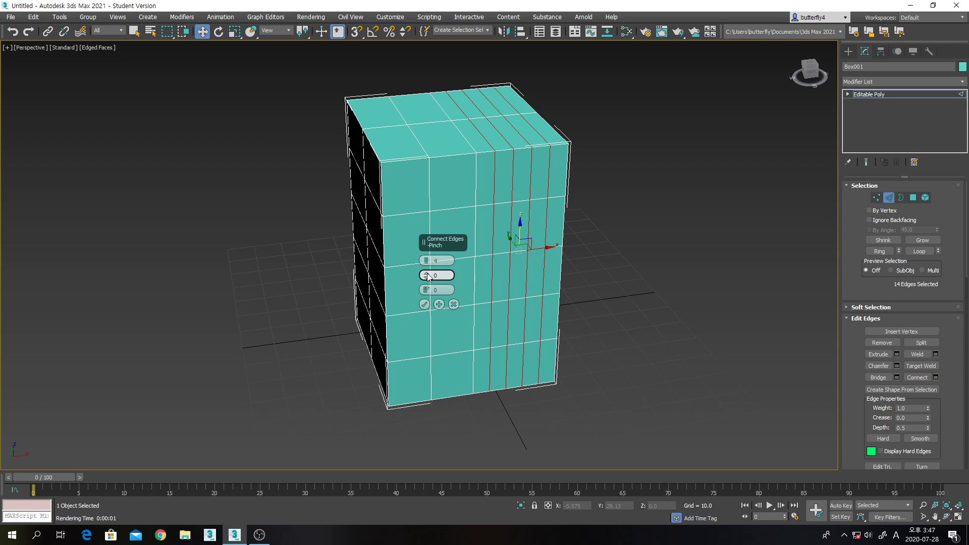
mouse_move(428, 276)
left_mouse_down()
mouse_move(429, 163)
mouse_move(445, 253)
left_mouse_up()
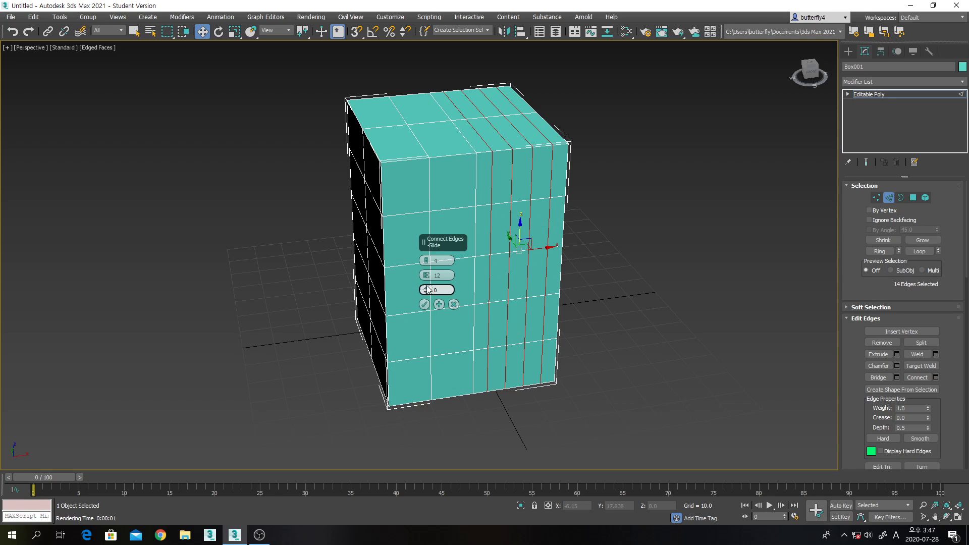
left_click_drag(426, 288, 426, 232)
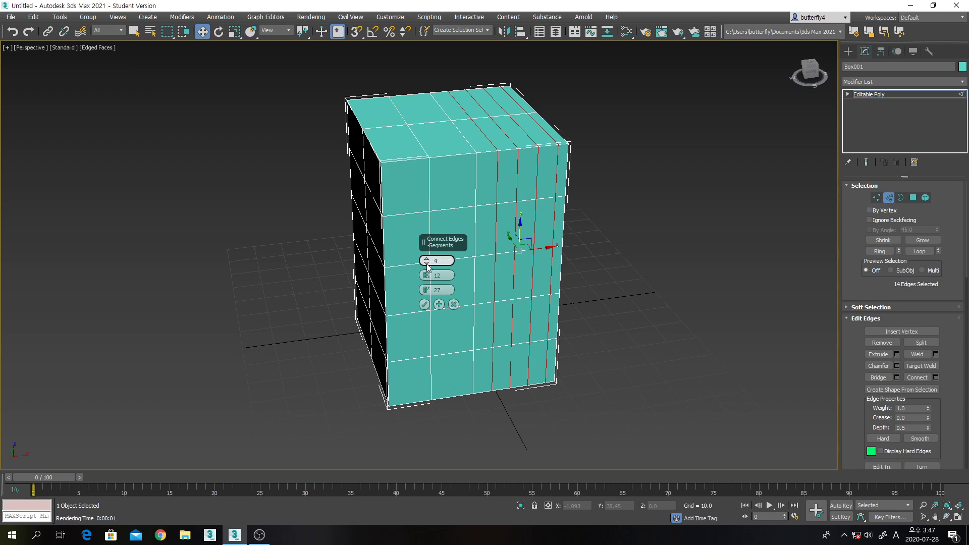
Step: Return the Connect preview to 3 segments and reset Pinch and Slide to 0
left_click_drag(427, 261, 427, 265)
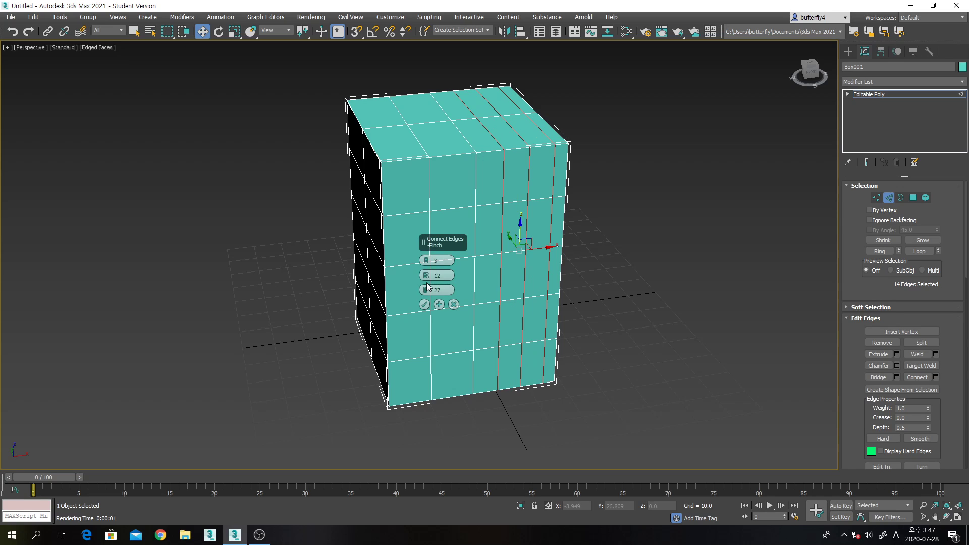
left_click(431, 276)
left_click(438, 291)
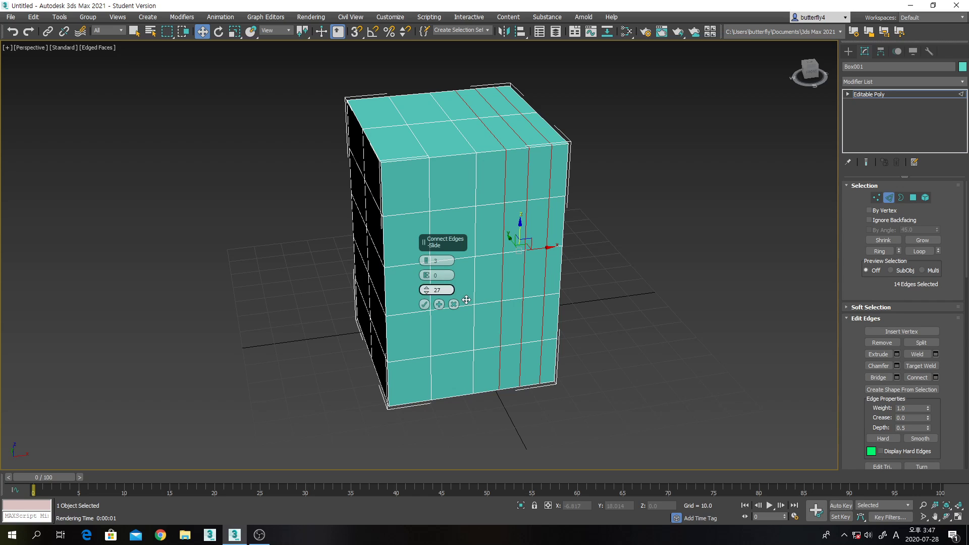
left_click(437, 290)
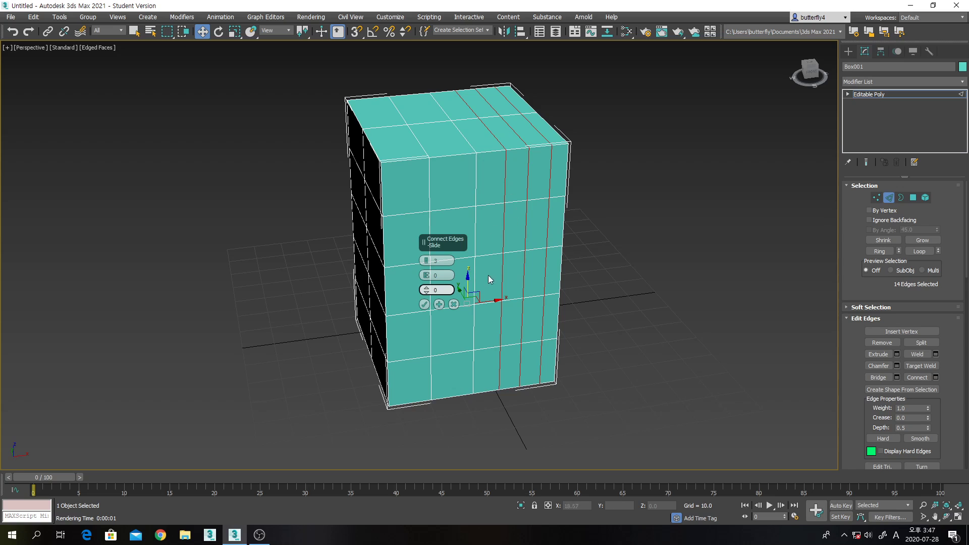
Step: Apply the three-segment Connect and select the complete loop of the new vertical edges nearest the box's middle
left_click(424, 304)
left_click(636, 241)
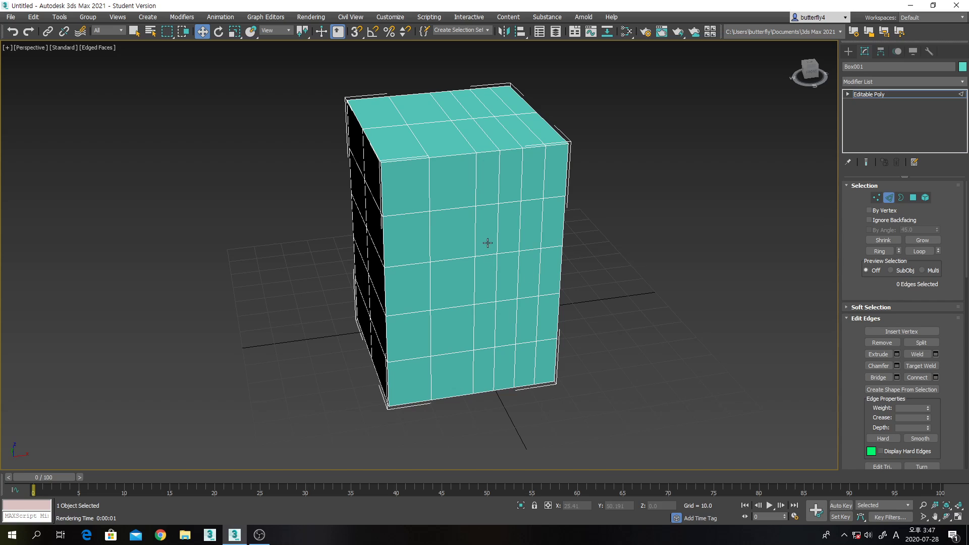
left_click(498, 238)
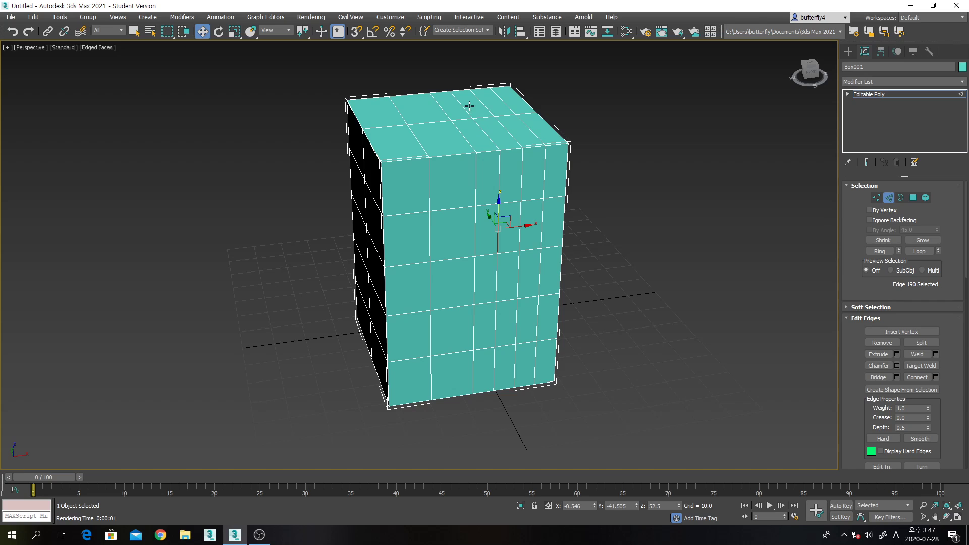
left_click(919, 251)
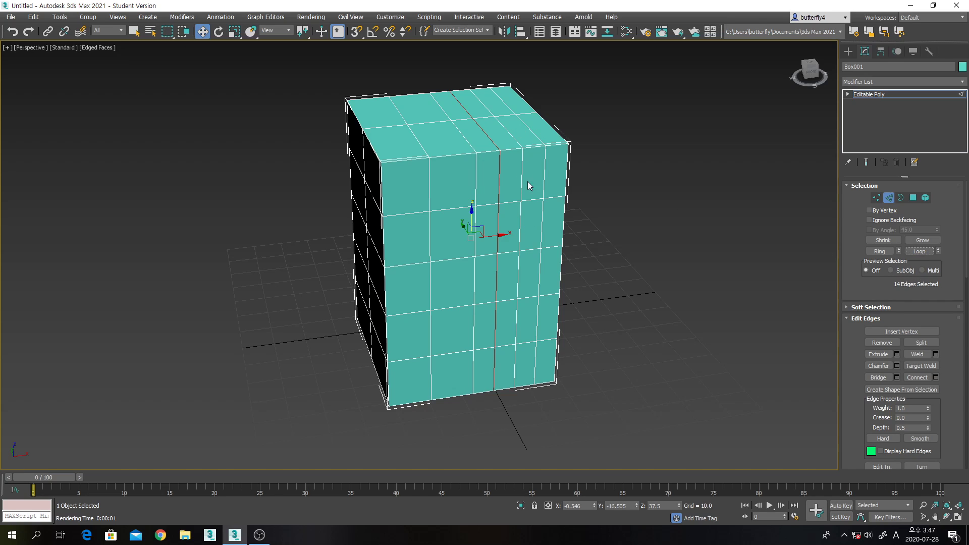
Step: Try deleting the middle one of the three new edge loops, and undo the deletion
left_click(946, 516)
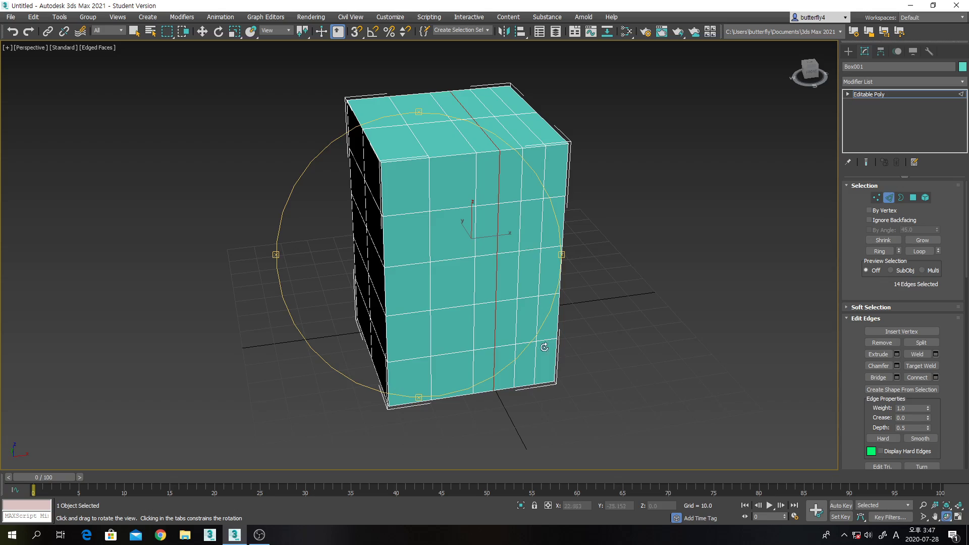
left_click_drag(473, 257, 502, 256)
key("w")
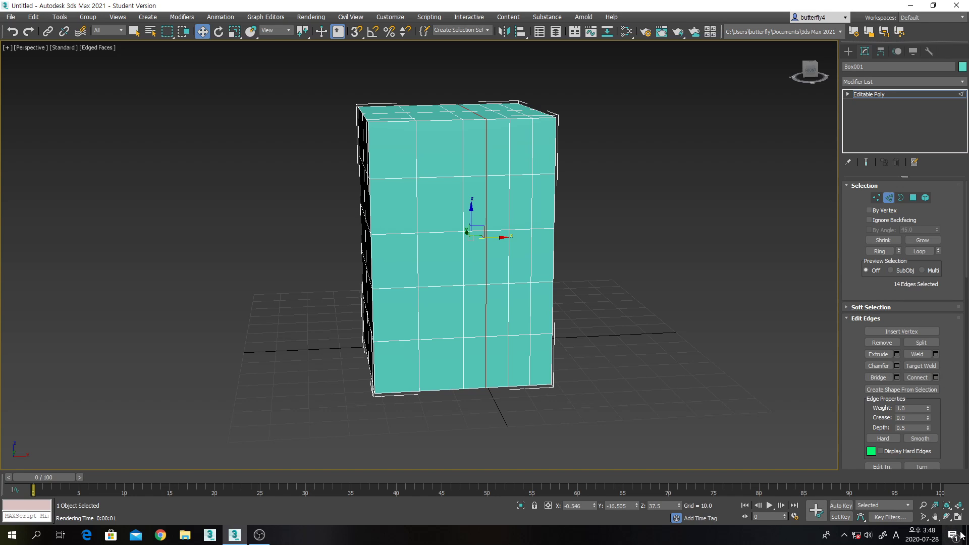
left_click(949, 518)
left_click_drag(461, 290, 494, 305)
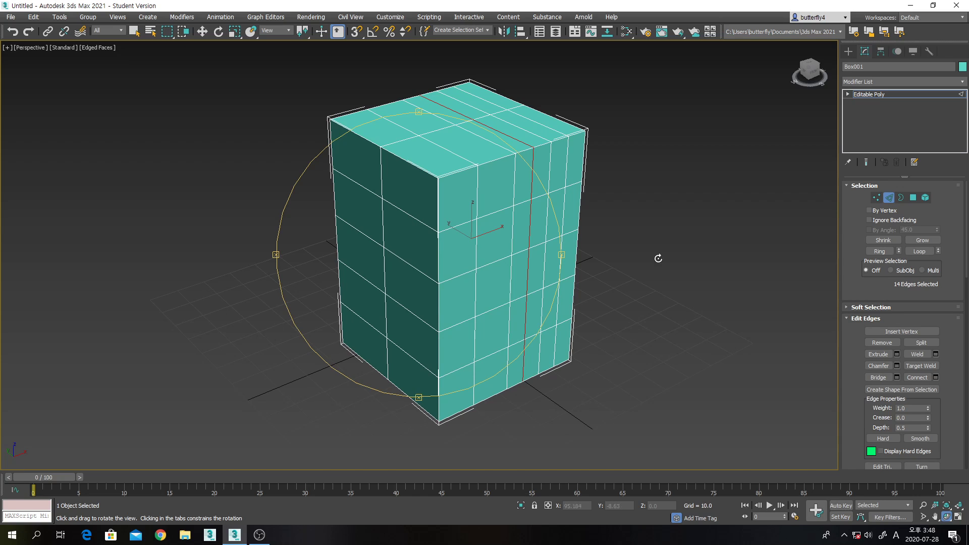
left_click_drag(519, 288, 499, 286)
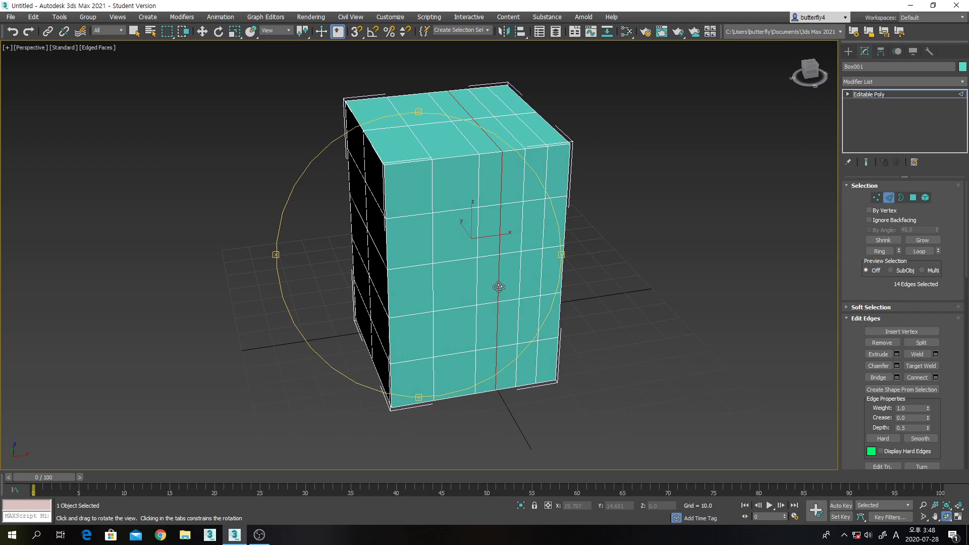
right_click(605, 286)
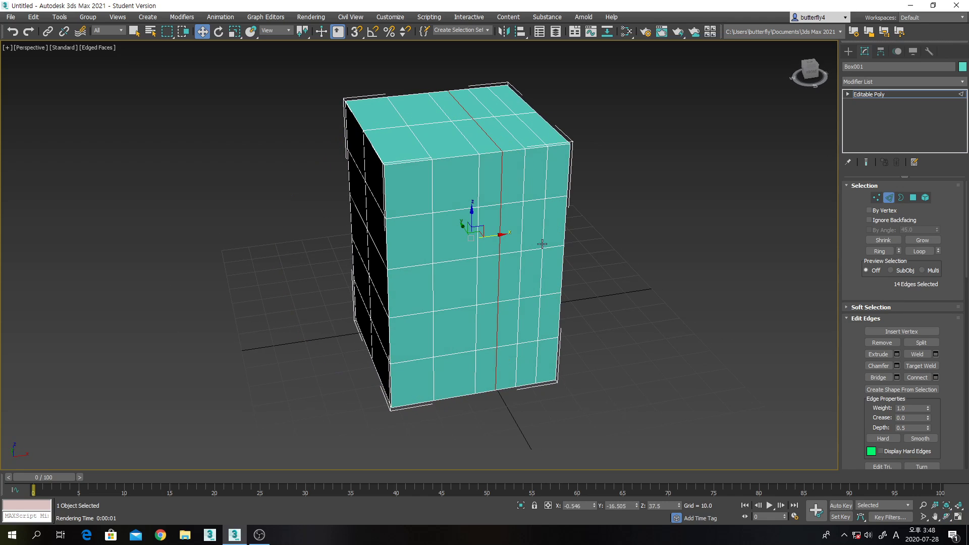
left_click(522, 188)
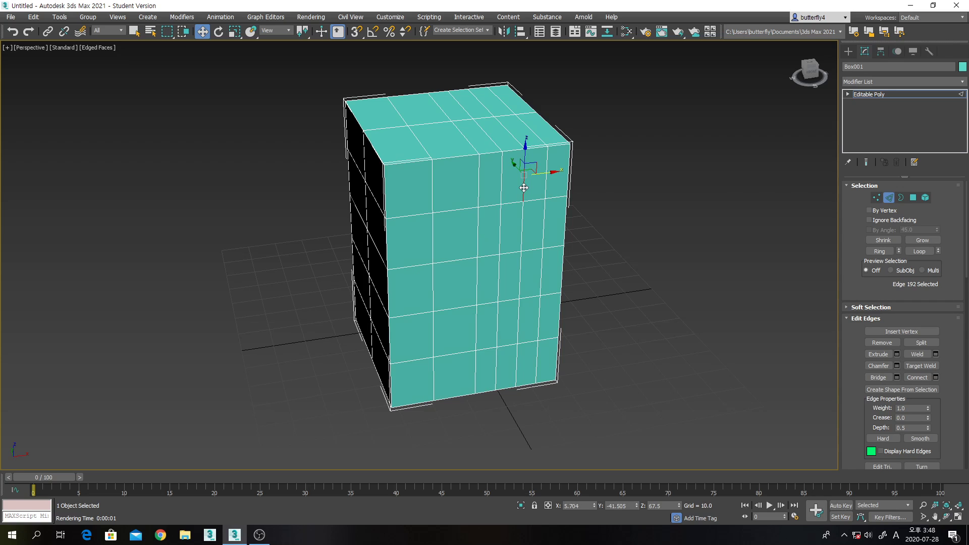
left_click(918, 251)
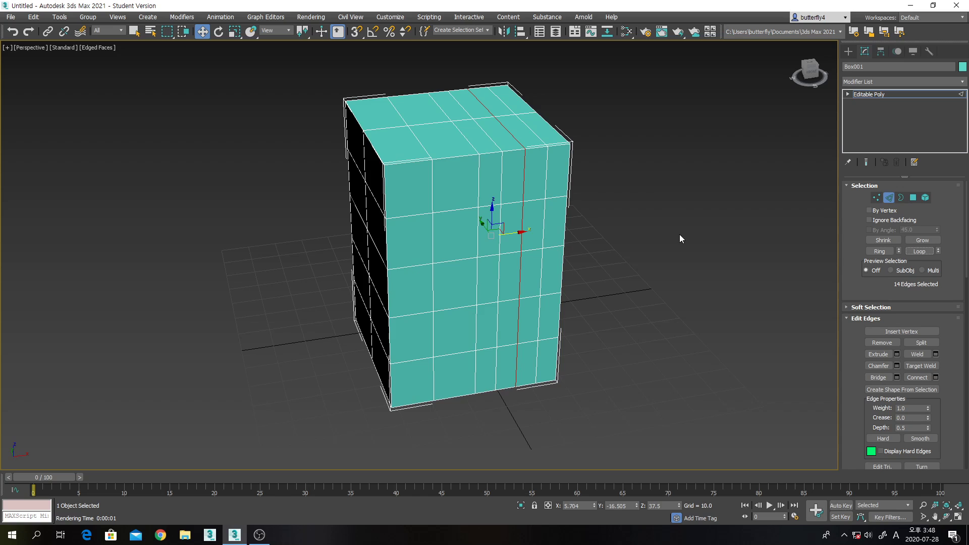
key("Delete")
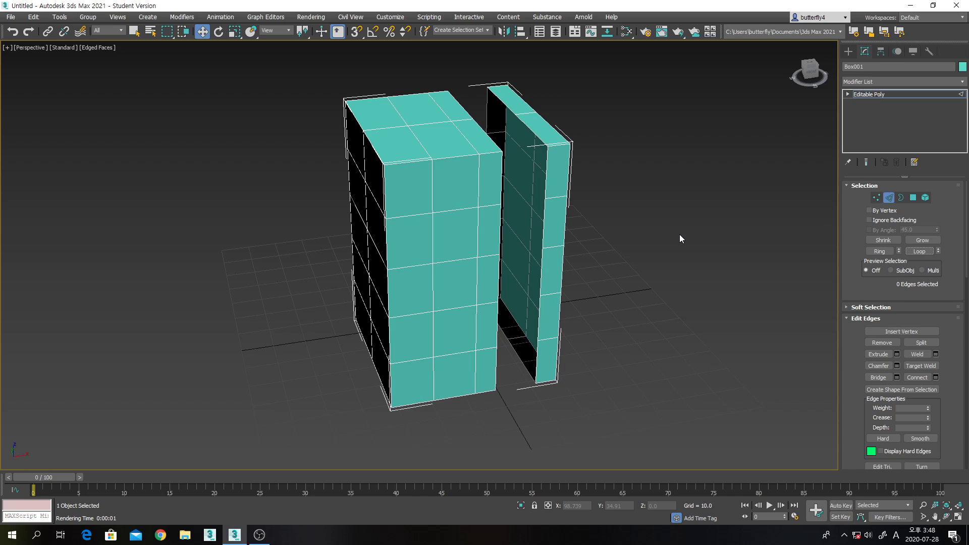
key("ctrl+z")
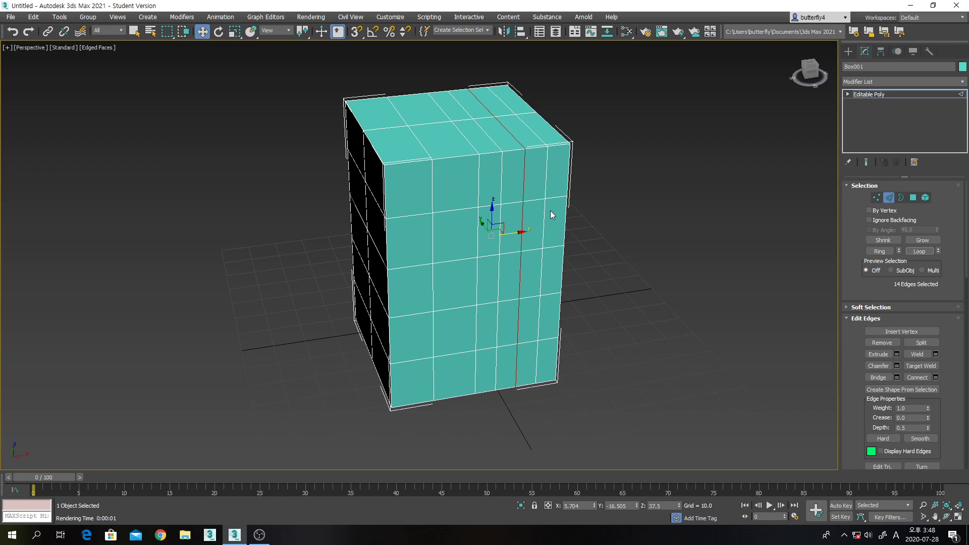
Step: Dissolve the middle new edge loop with Remove, restore it, and remove it again without its vertices
left_click(881, 343)
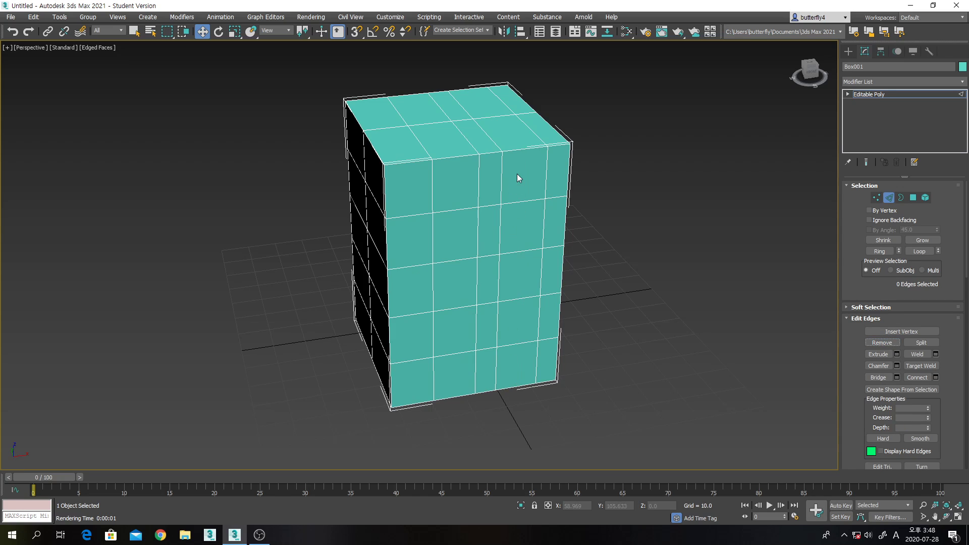
double_click(519, 271)
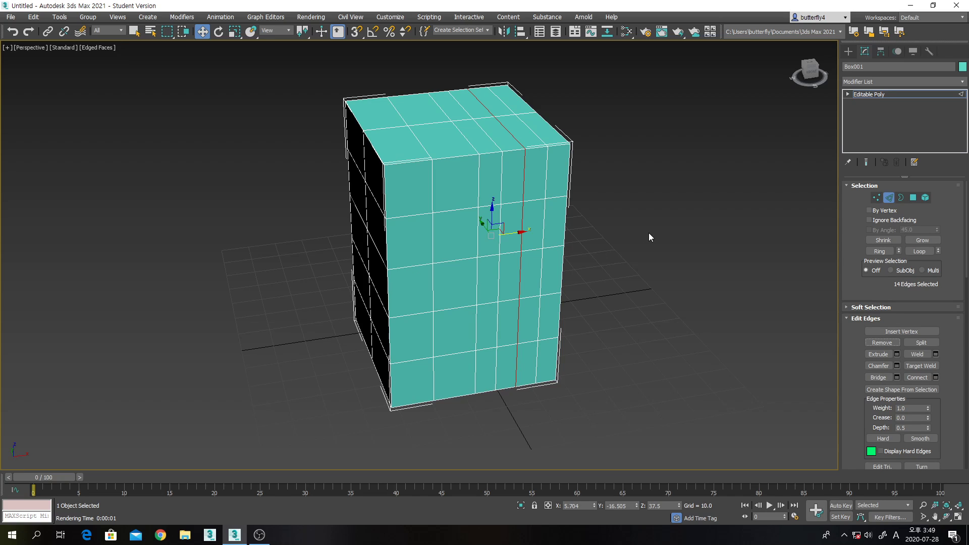
key("BackSpace")
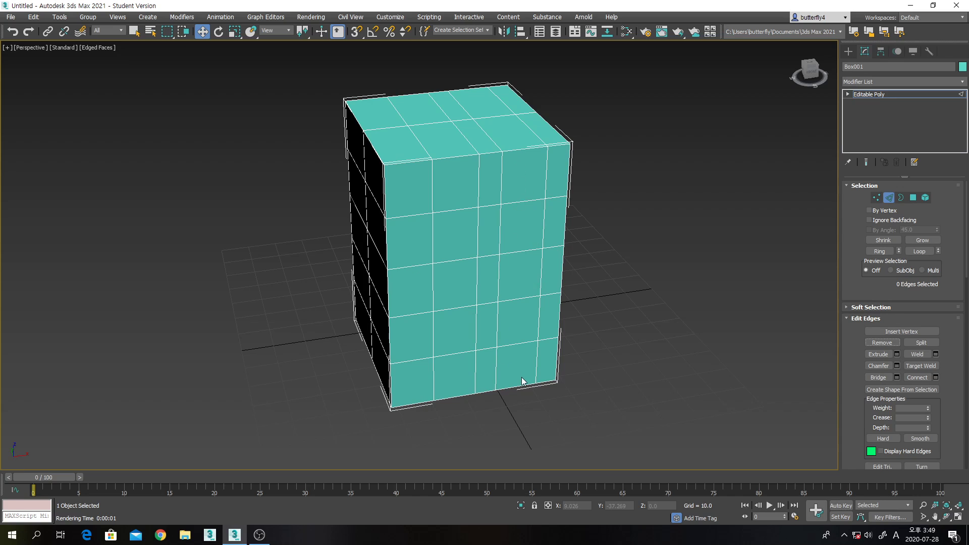
Step: Remove a leftover vertex of the dissolved loop on the front face, and undo back until the whole loop is restored
left_click(876, 198)
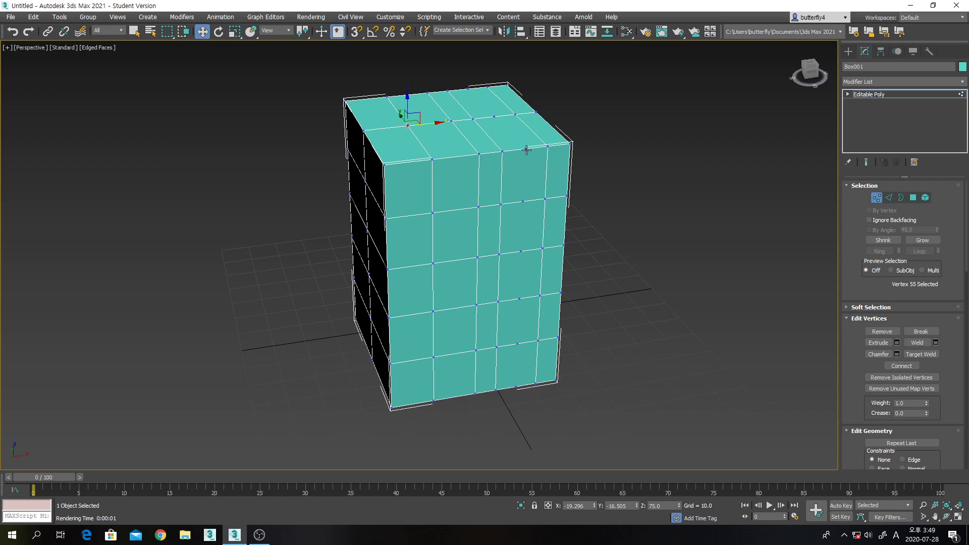
left_click(523, 202)
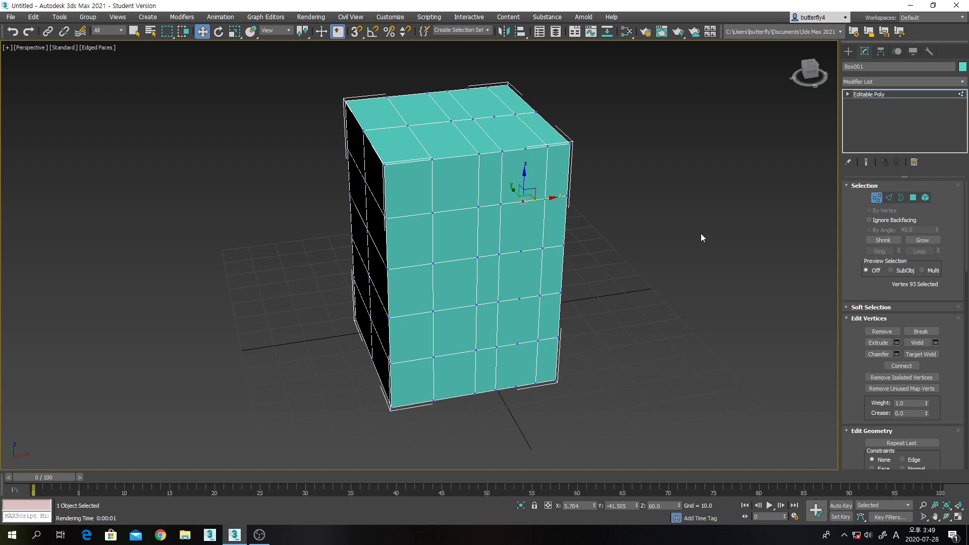
left_click(889, 333)
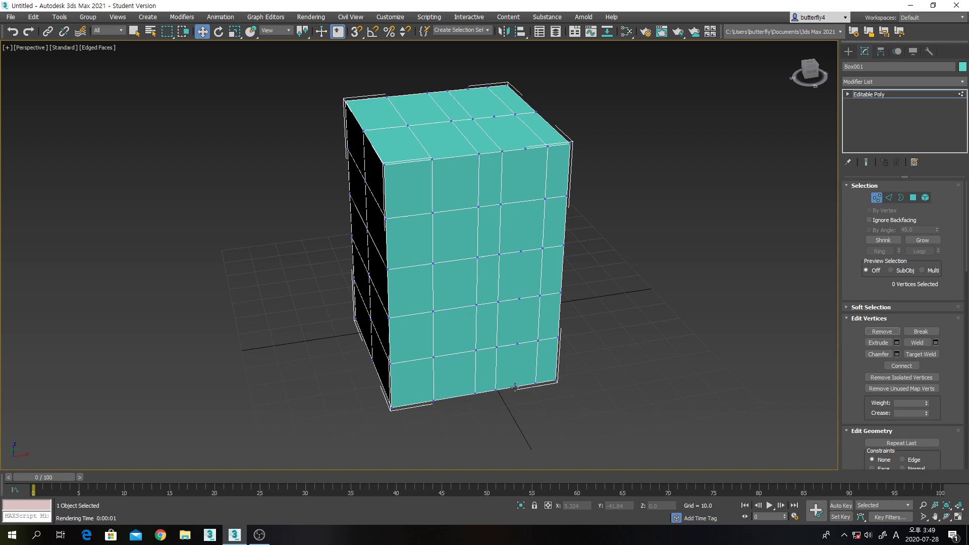
key("ctrl+z")
key("ctrl+z")
key("ctrl+z")
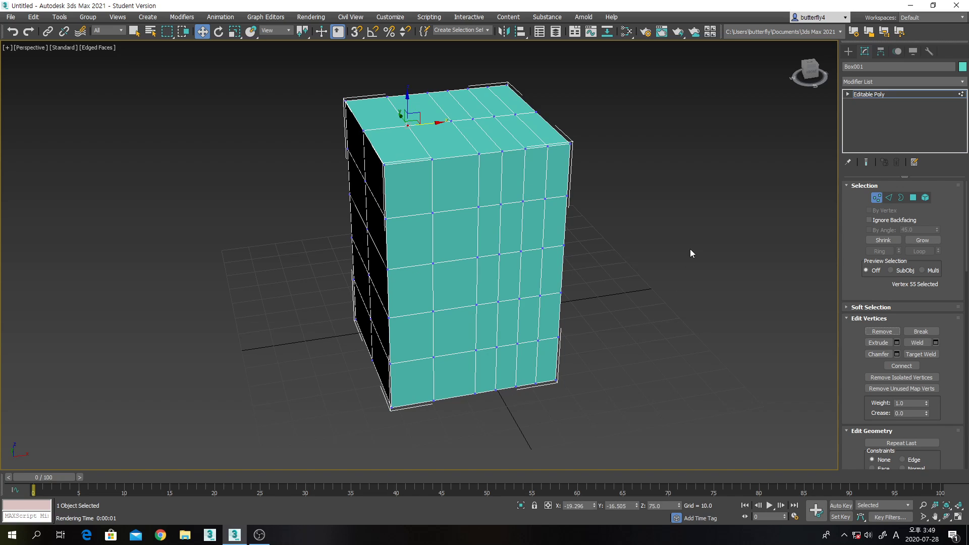
Step: Remove the complete middle new edge loop together with its vertices, and check for leftover points at vertex level
left_click(889, 198)
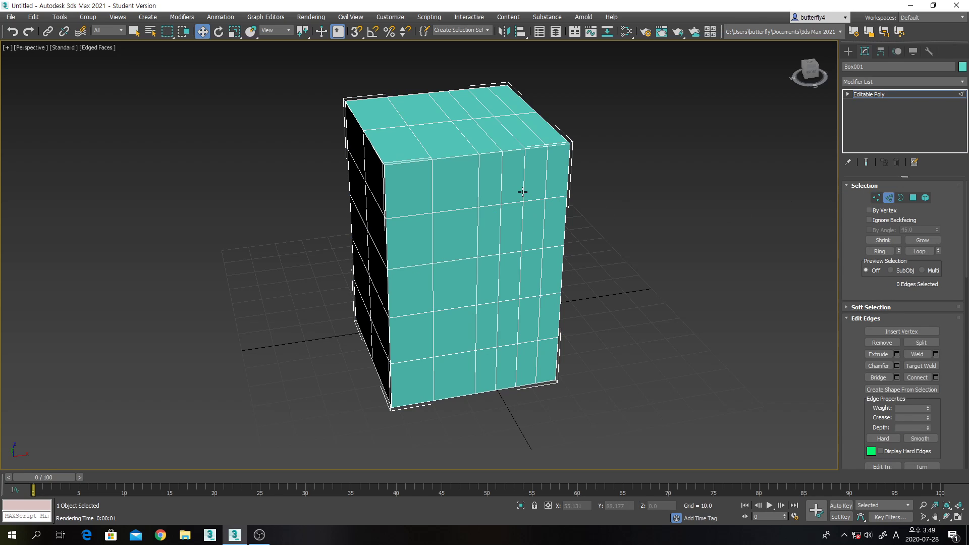
left_click(520, 188)
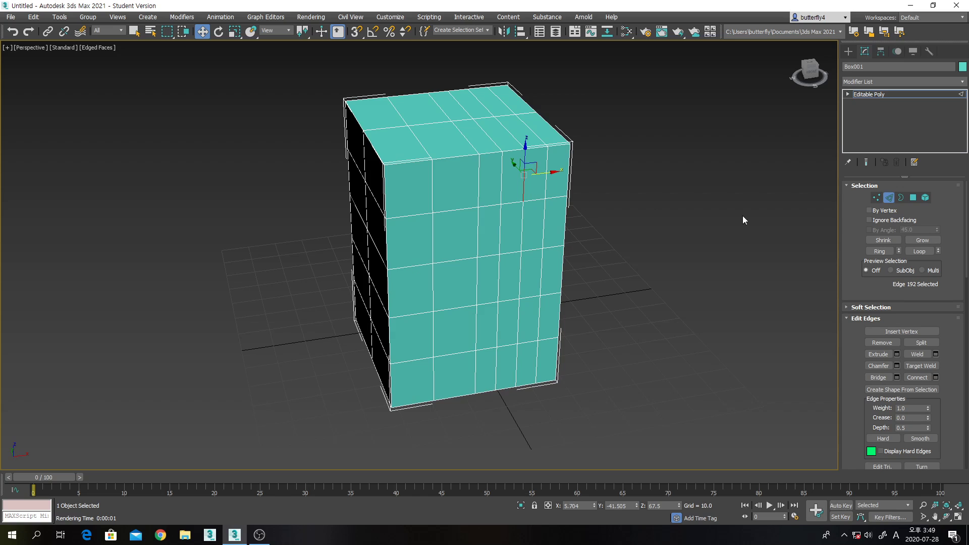
left_click(919, 251)
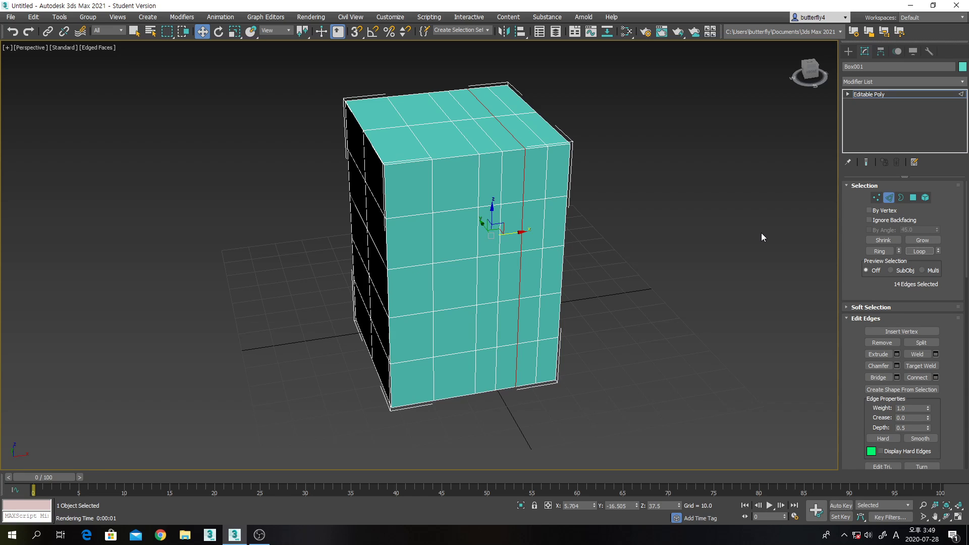
left_click(762, 237)
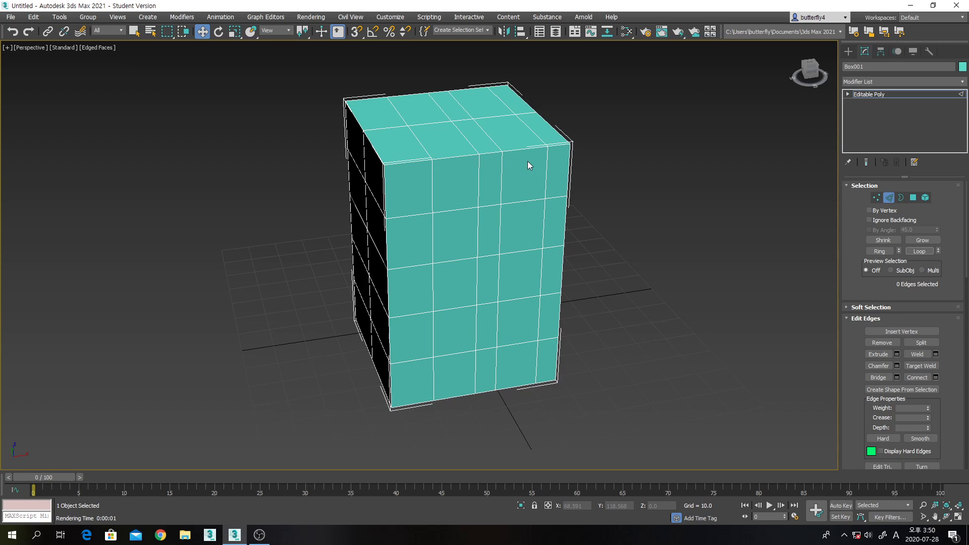
left_click(877, 197)
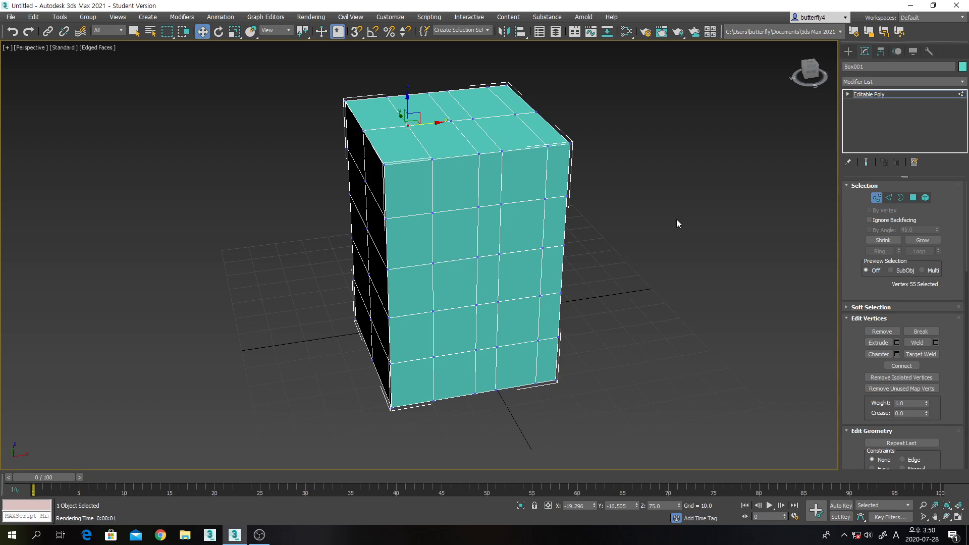
left_click(888, 197)
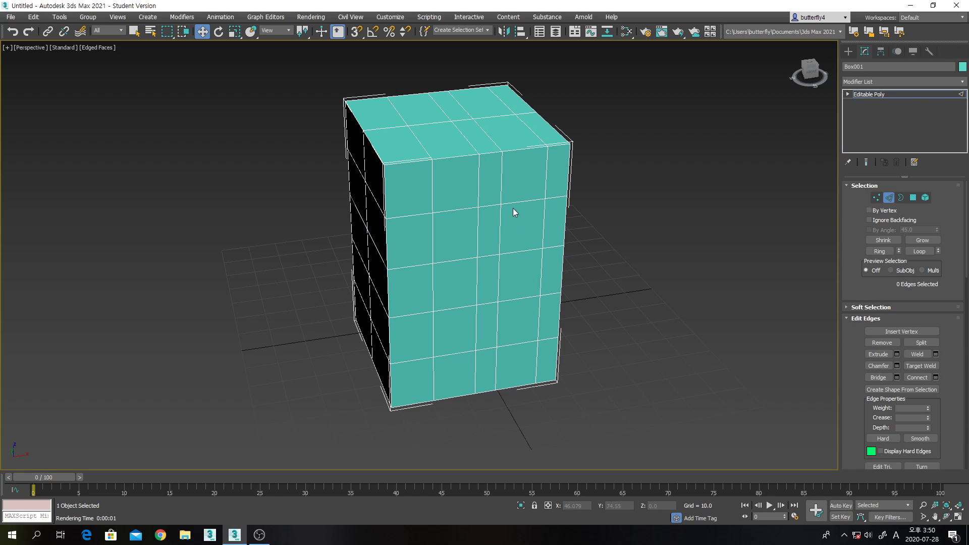
Step: Select the full new edge loop nearer the box's middle and move it along X to about 1.632
left_click(504, 192)
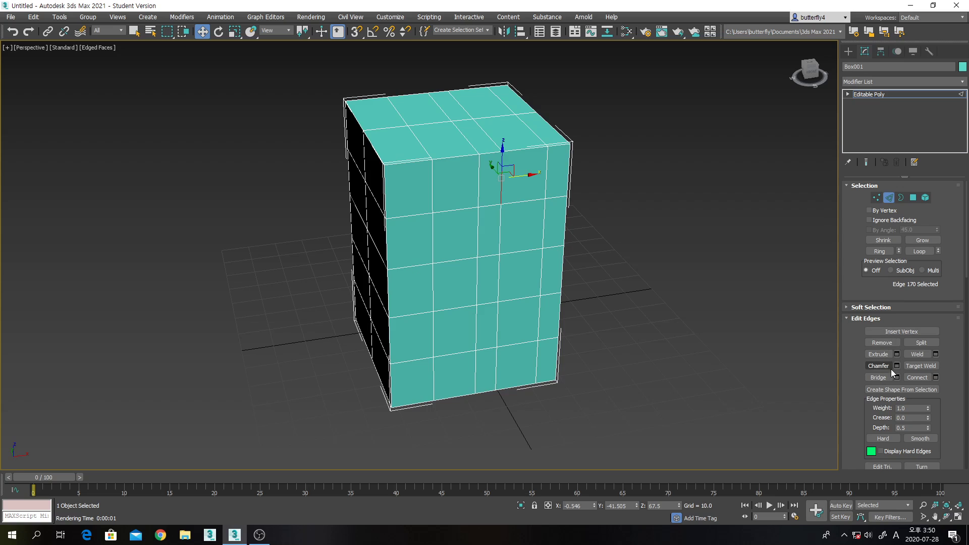
left_click(919, 251)
left_click_drag(498, 236, 503, 233)
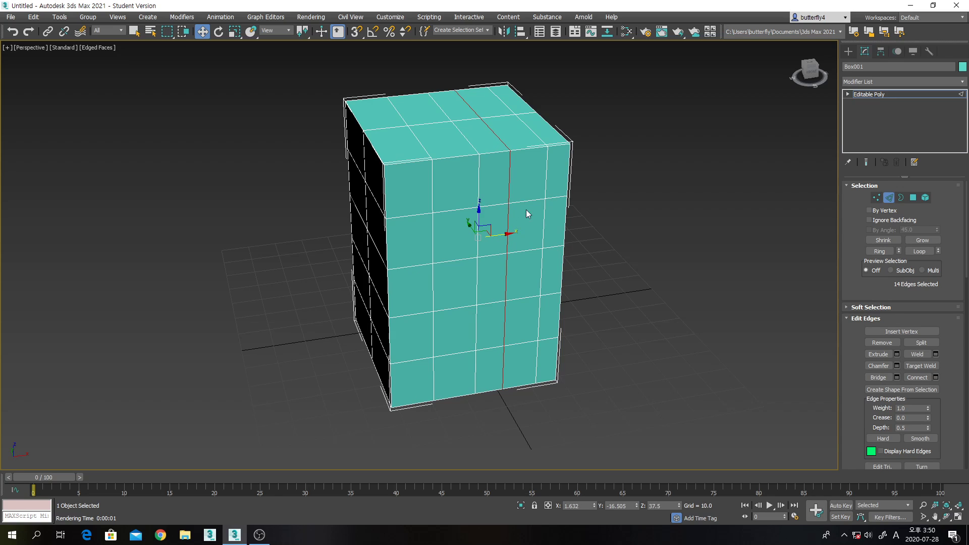
Step: Move the full edge loop nearest the box's right side about -1.335 along X, and clear the selection
left_click(546, 189)
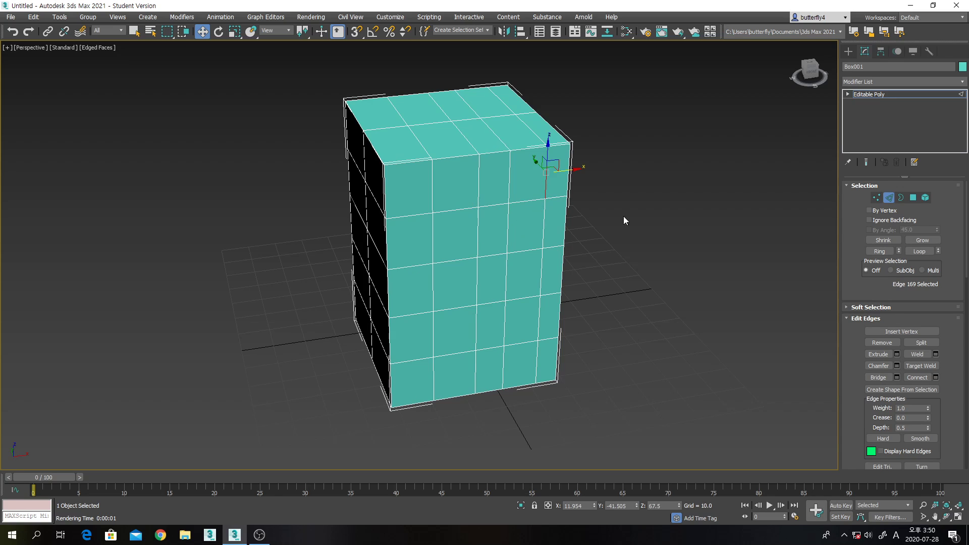
left_click(923, 252)
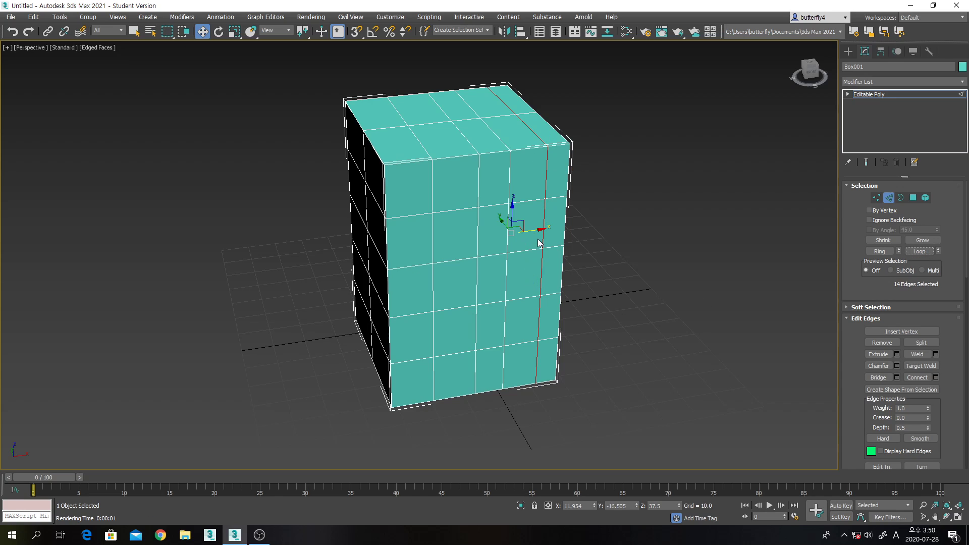
left_click_drag(539, 231, 533, 233)
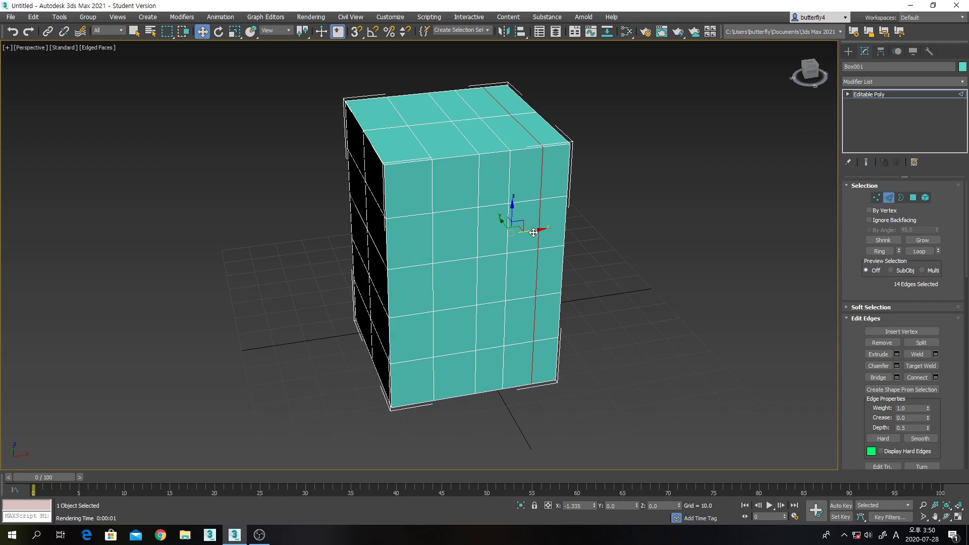
left_click(586, 232)
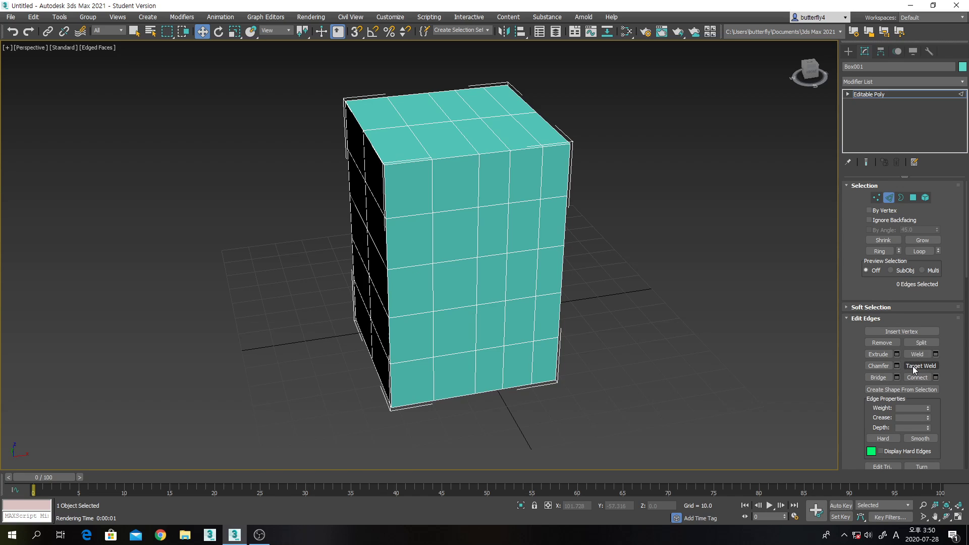
Step: Switch to polygon level and select the second polygon from the left in the front row of the box's top face
left_click(947, 519)
left_click_drag(443, 296, 434, 320)
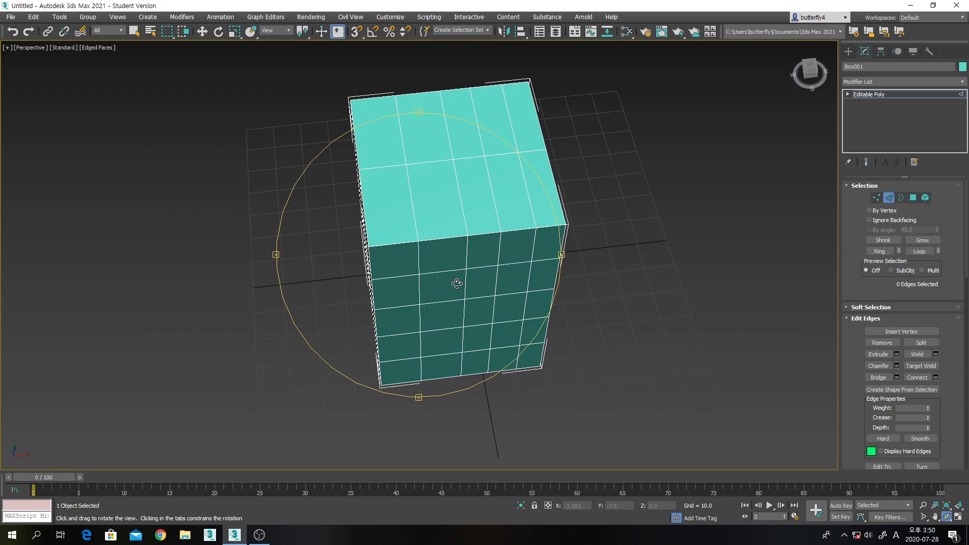
middle_click_drag(456, 284, 488, 319)
left_click_drag(487, 318, 502, 308)
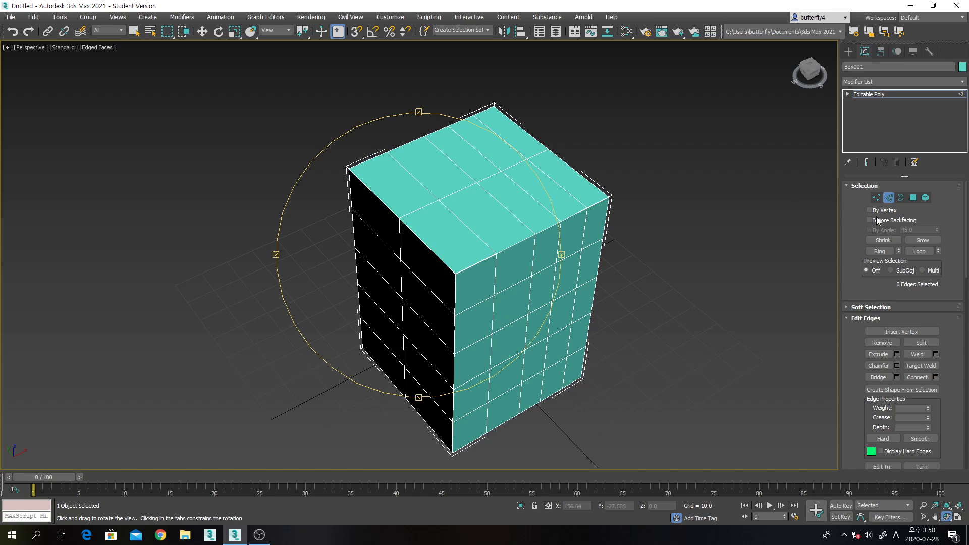
right_click(510, 238)
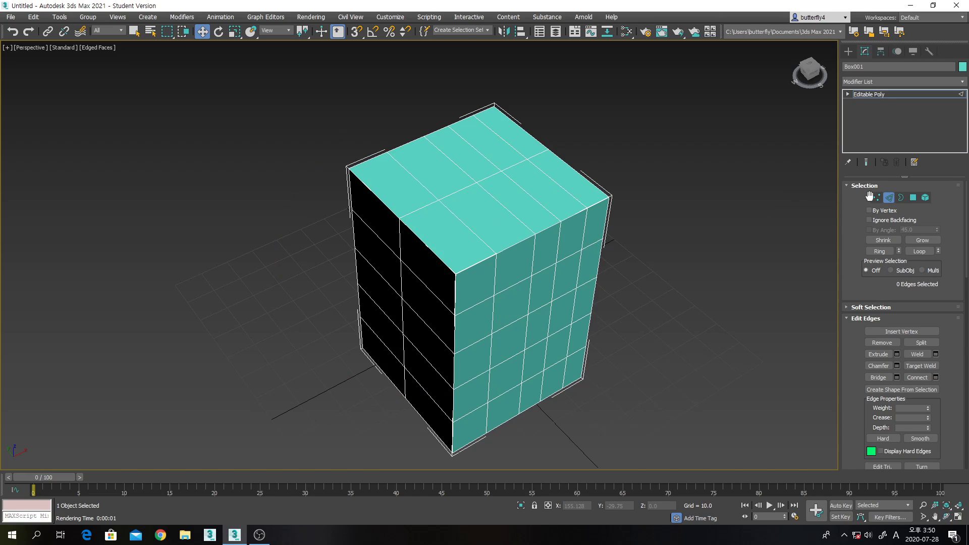
left_click(913, 197)
left_click(489, 215)
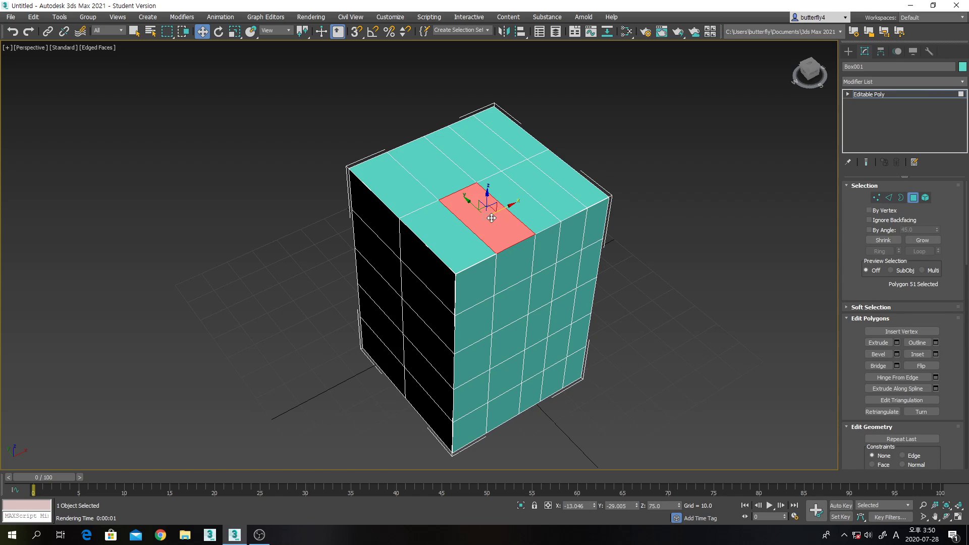
Step: Delete the selected polygon in the front row of the box's top face
key("Delete")
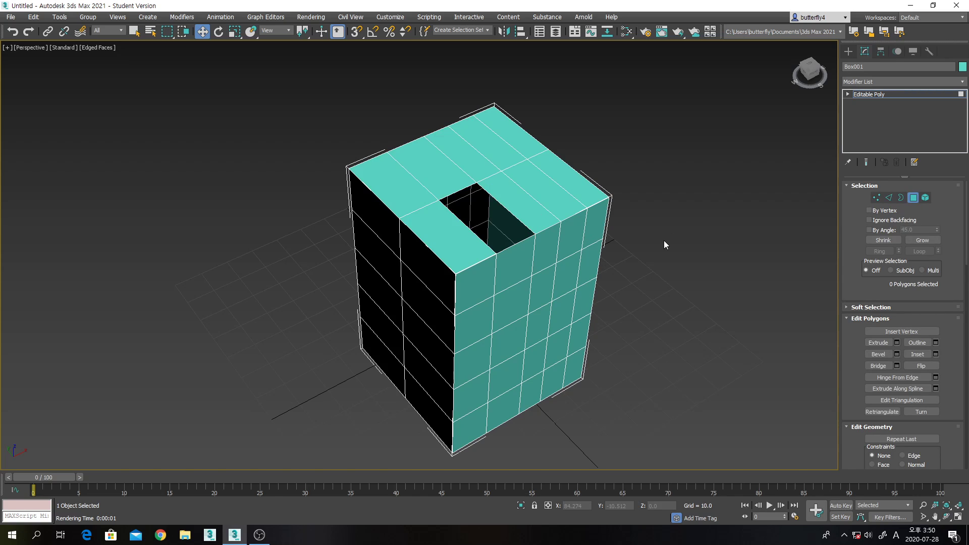
scroll(527, 253, "up", 5)
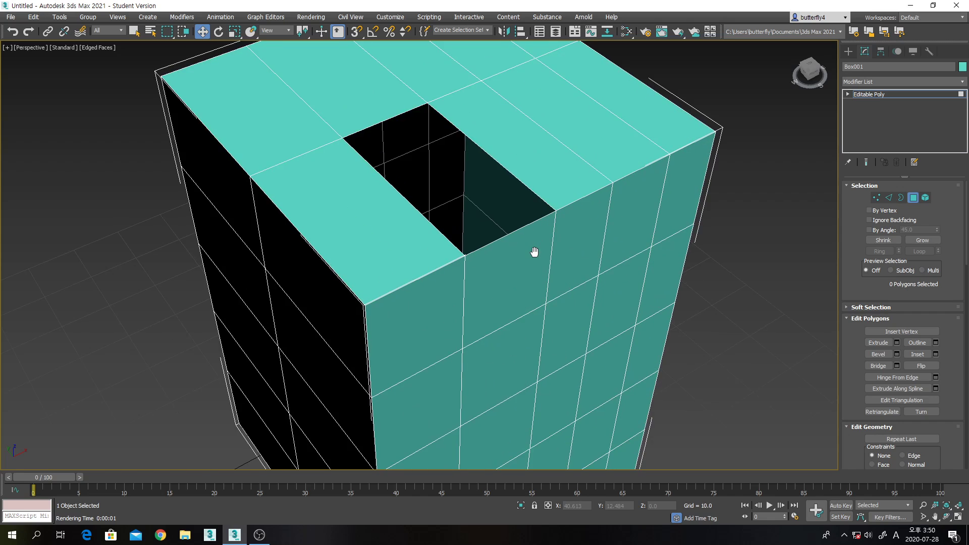
middle_click_drag(532, 250, 534, 261)
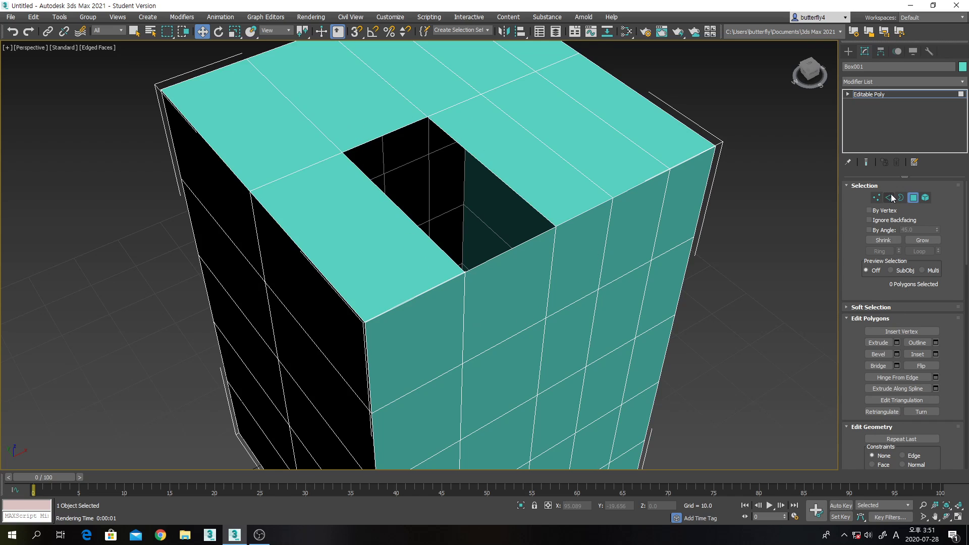
Step: Try capping the open border of the hole in the top face, undo the cap and clear the selection
left_click(902, 197)
left_click(522, 195)
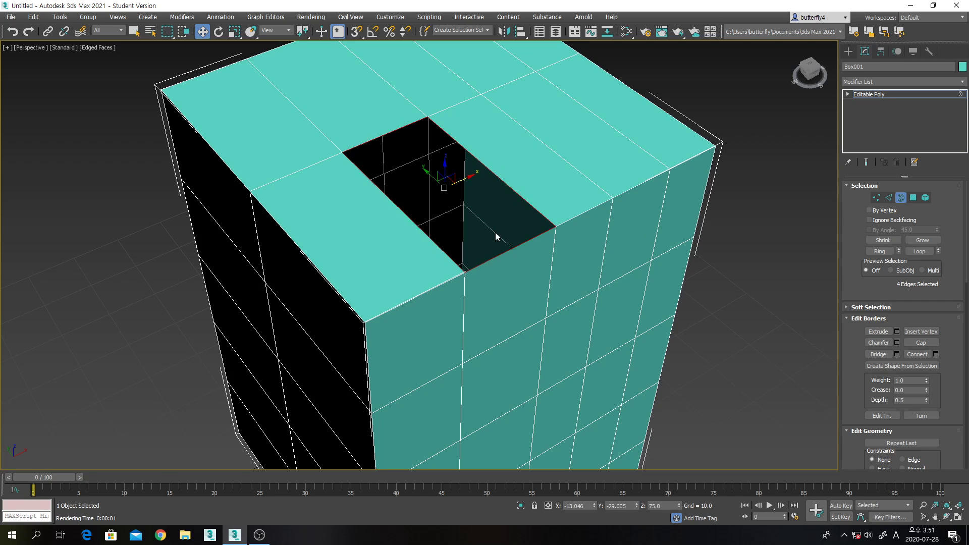
left_click(921, 343)
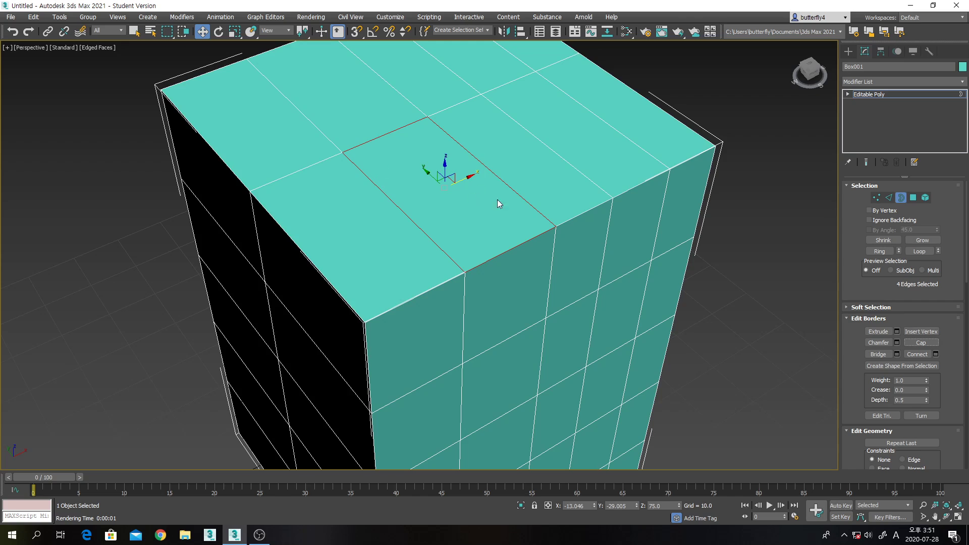
key("ctrl+z")
left_click(780, 274)
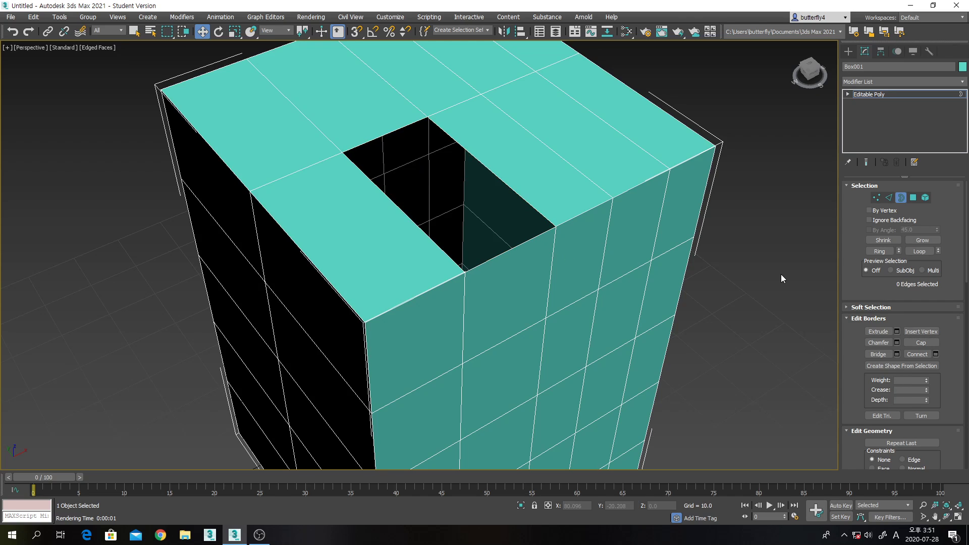
Step: At edge level, extend a new face from the hole's left long edge up and inward to about X -10.877, Z 78.534
left_click(889, 199)
left_click(432, 240)
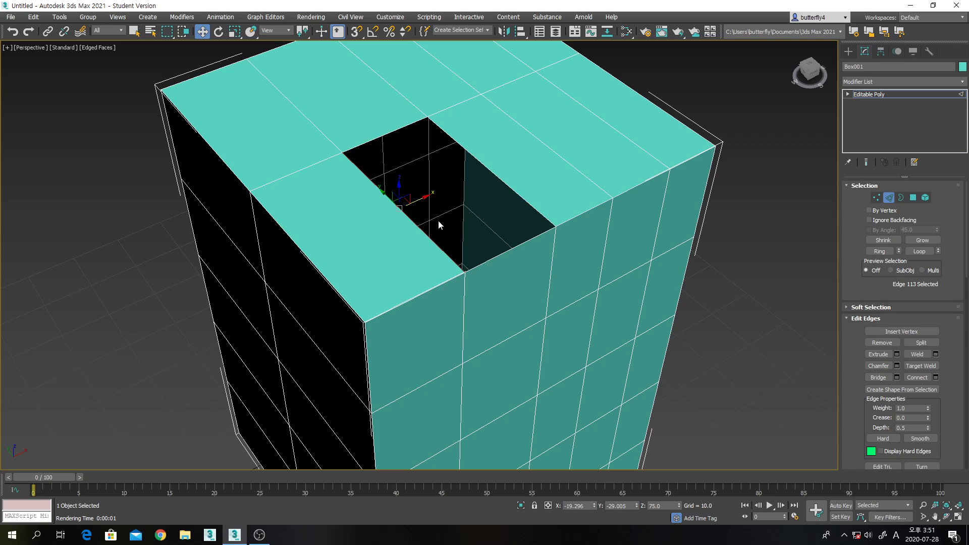
left_click_drag(419, 200, 459, 133, "shift")
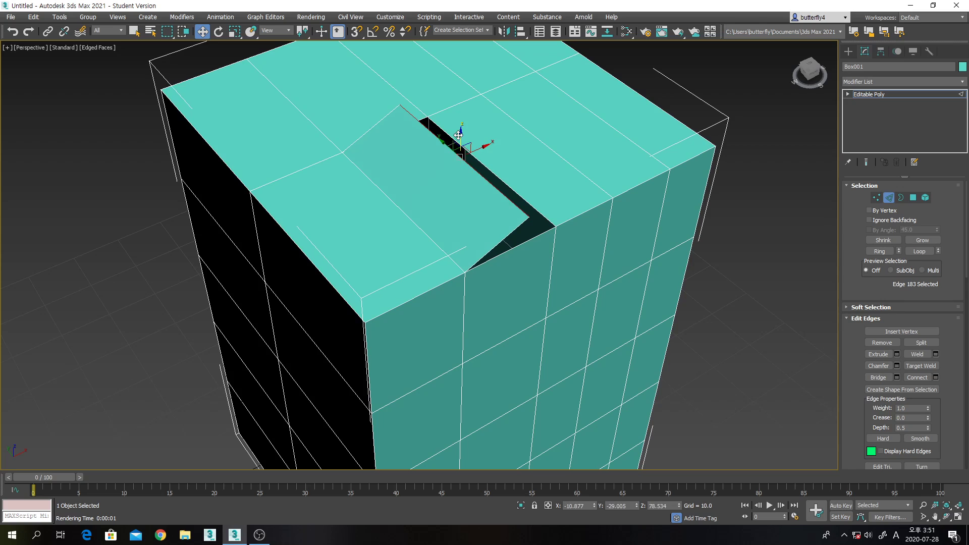
Step: Extend a second face from the raised free edge along X toward the hole's opposite side, to about X -6.984
left_click(945, 506)
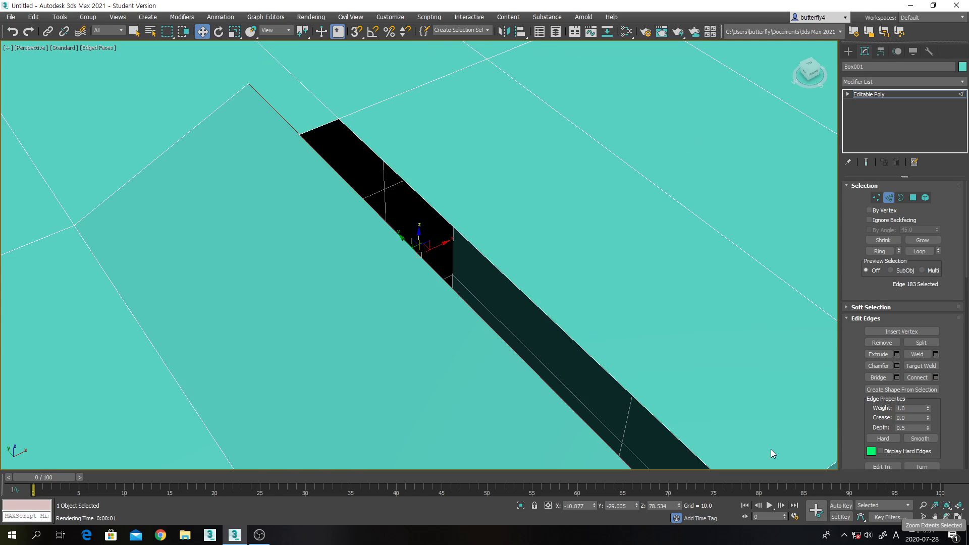
scroll(552, 296, "down", 15)
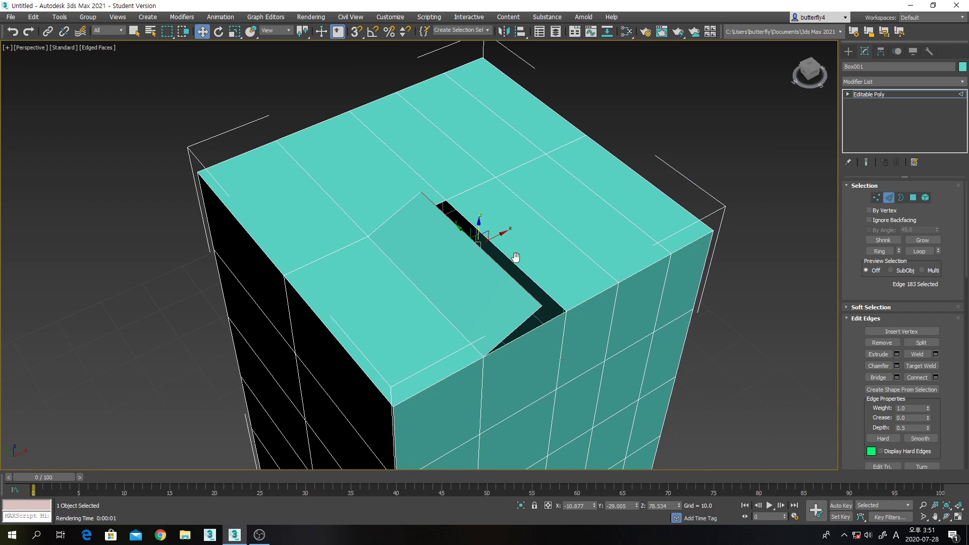
left_click(946, 516)
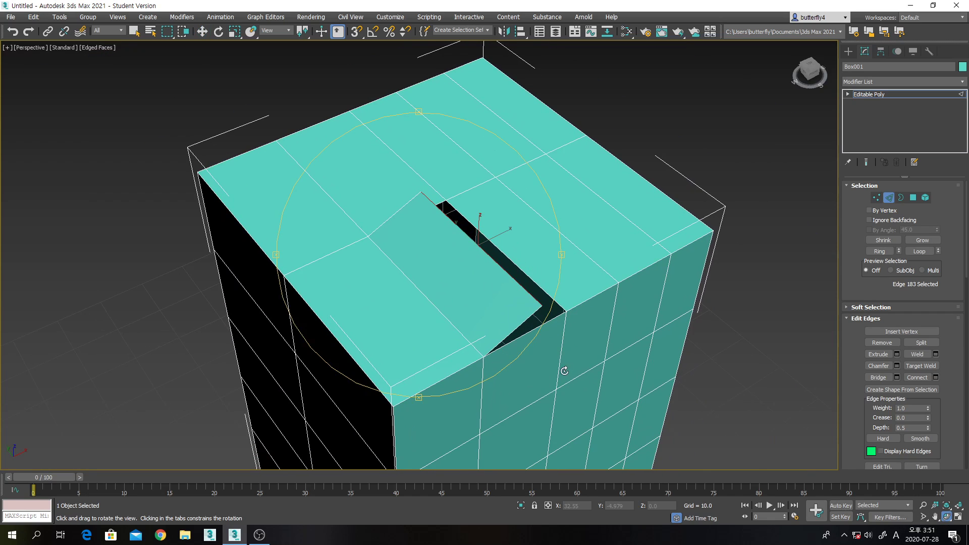
left_click_drag(564, 371, 505, 332)
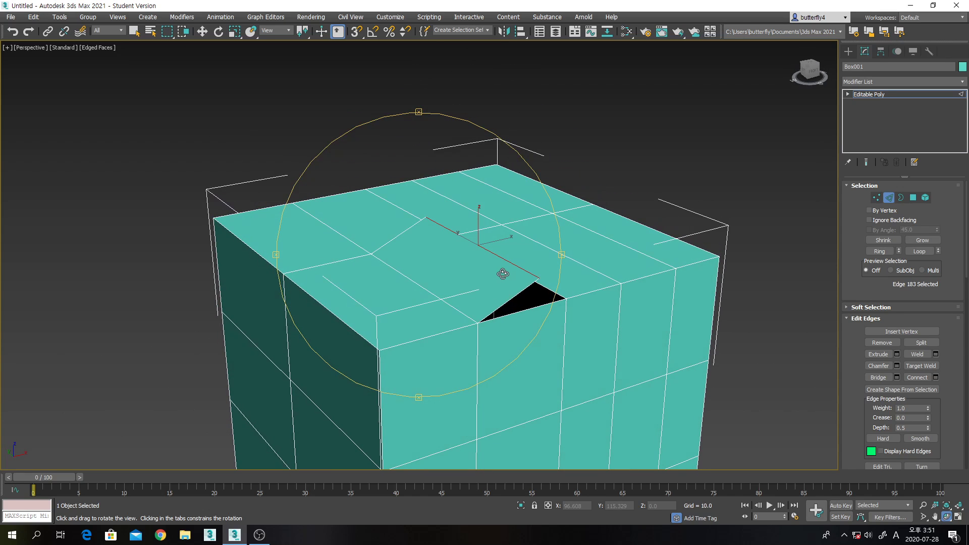
left_click_drag(504, 240, 471, 245)
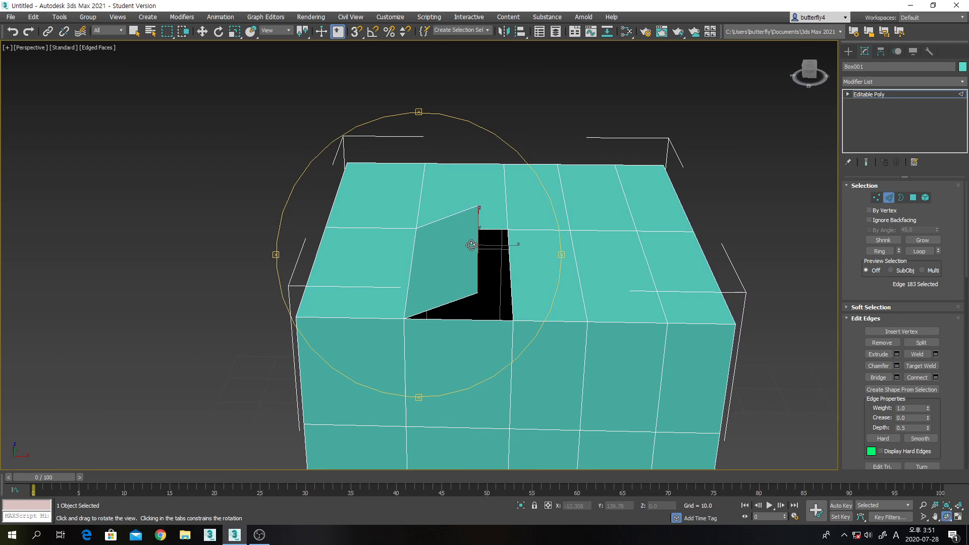
left_click(202, 33)
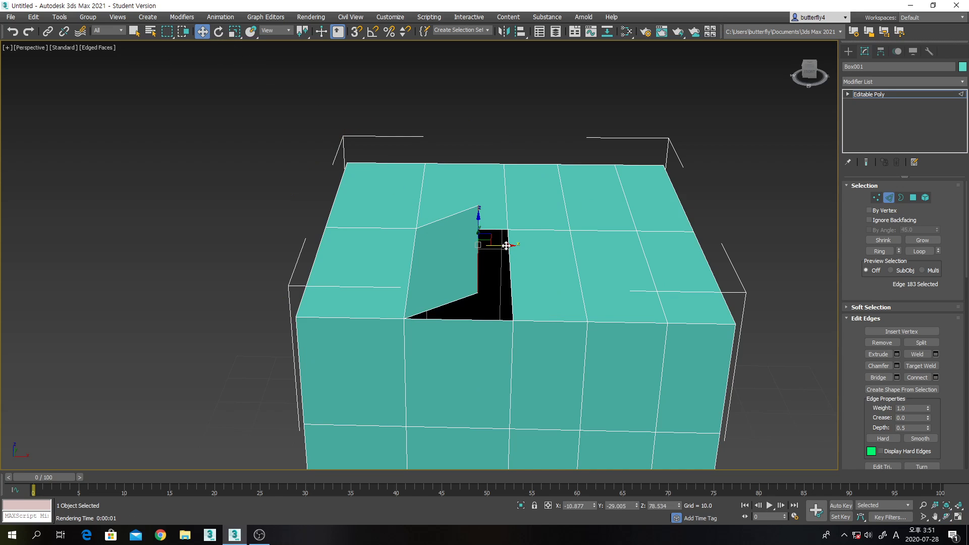
mouse_move(507, 246)
left_mouse_down()
mouse_move(516, 244)
mouse_move(495, 240)
mouse_move(522, 250)
left_mouse_up()
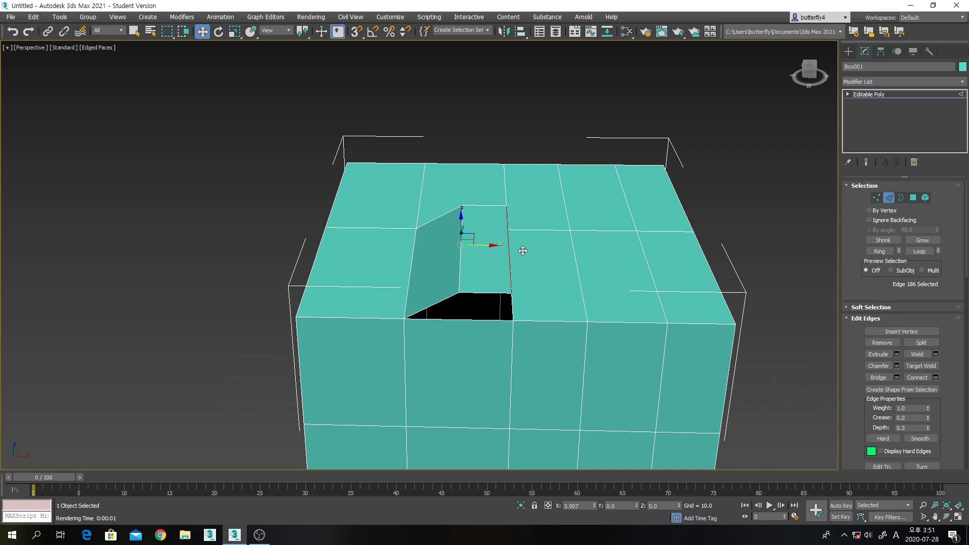
Step: Lower the new face's free edge along Z to about 75.114, close to the hole's right long edge
left_click(946, 517)
left_click_drag(487, 300, 470, 290)
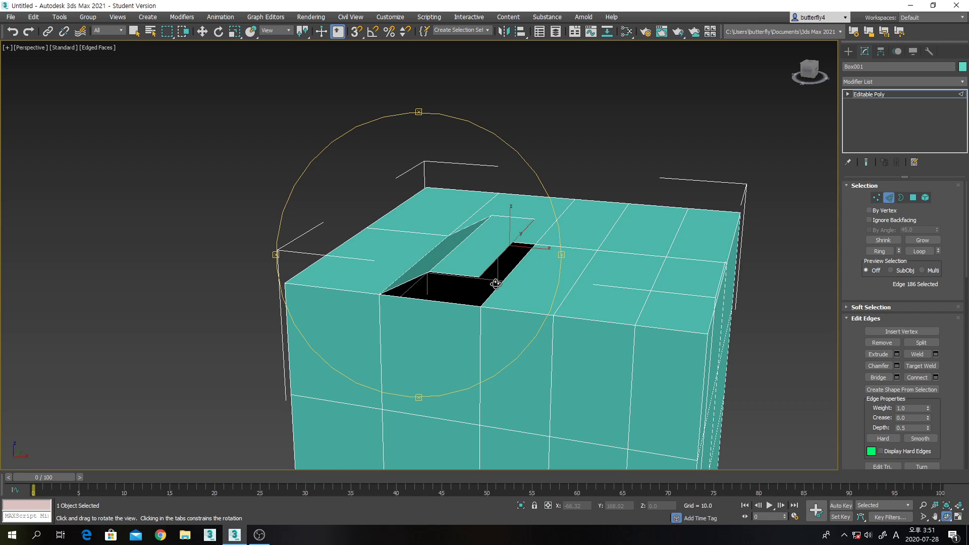
scroll(494, 261, "up", 10)
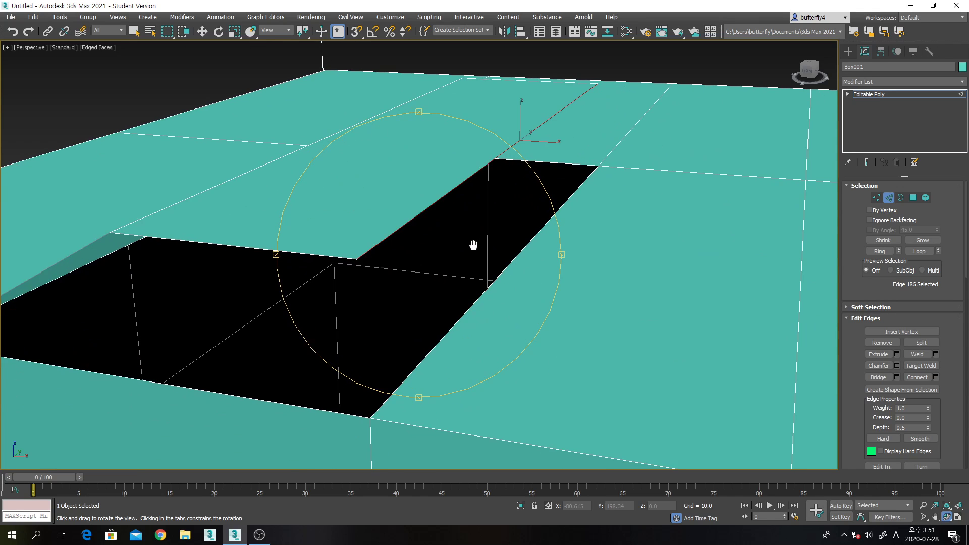
left_click(202, 31)
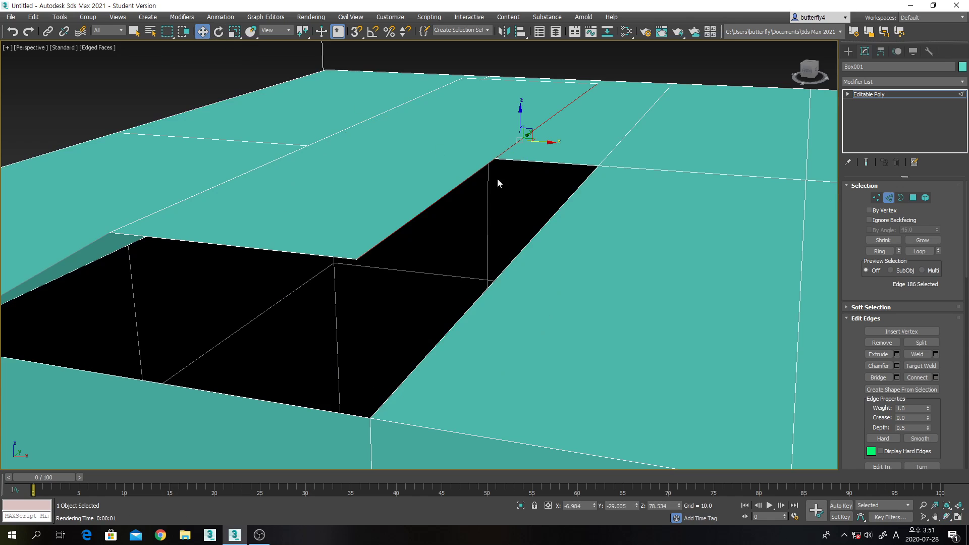
left_click_drag(525, 132, 525, 242)
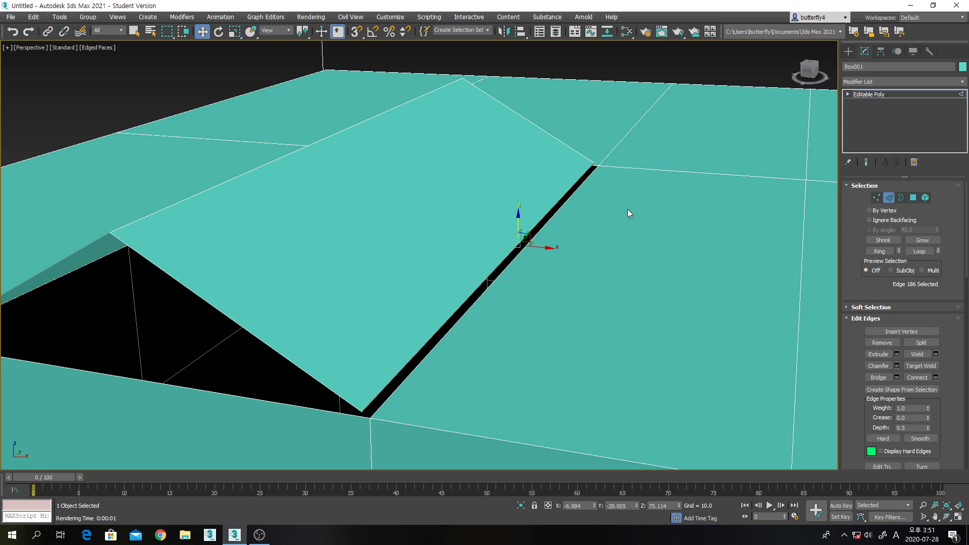
Step: Select the free edge together with the hole's adjacent right edge and weld them with a threshold of 1.34
left_click(474, 303)
double_click(464, 304)
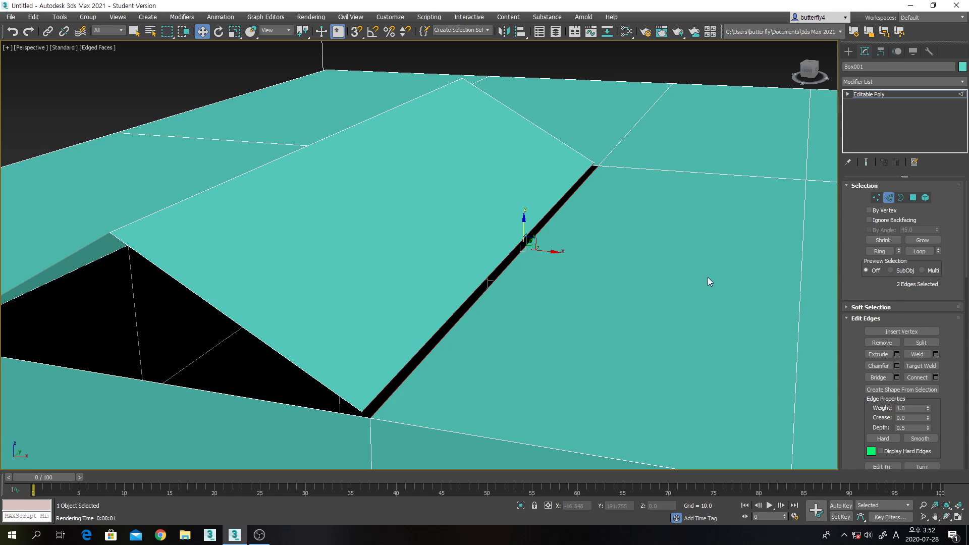
left_click(934, 354)
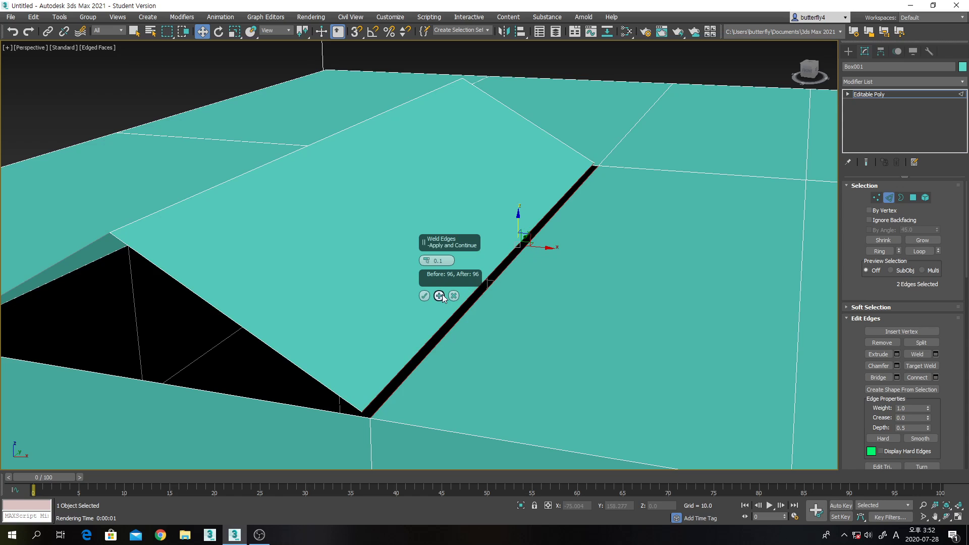
left_click_drag(427, 263, 426, 252)
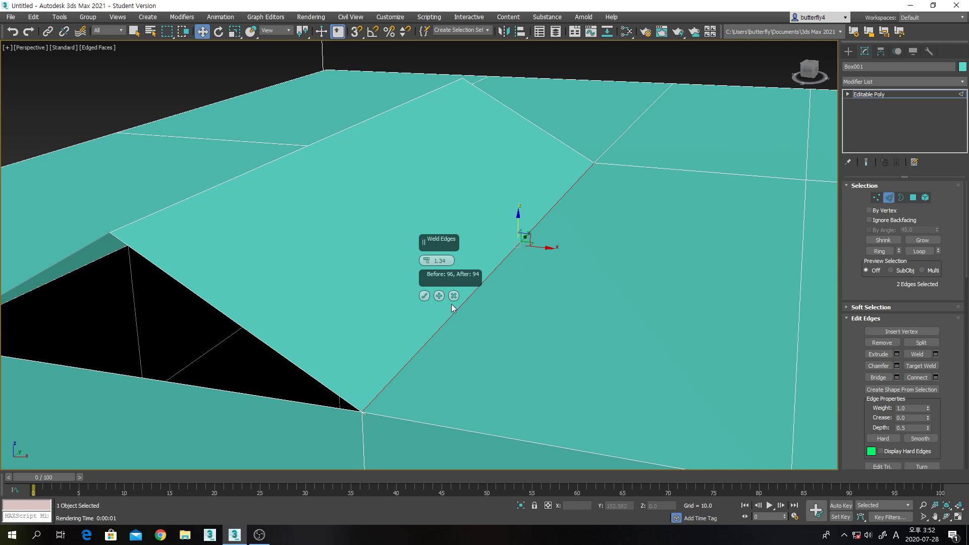
left_click(425, 296)
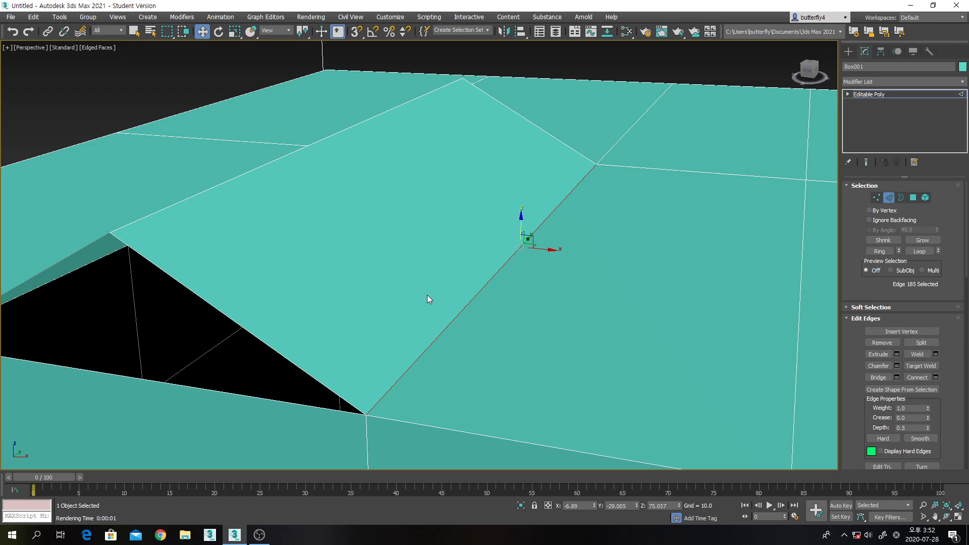
Step: Examine the welded seam from above and from the front, and undo the edge weld
scroll(537, 273, "down", 3)
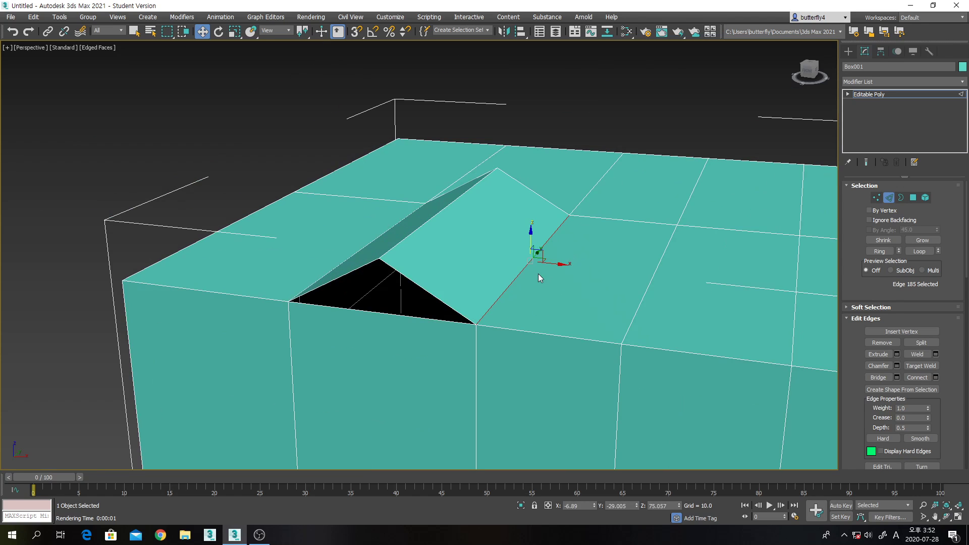
left_click(946, 516)
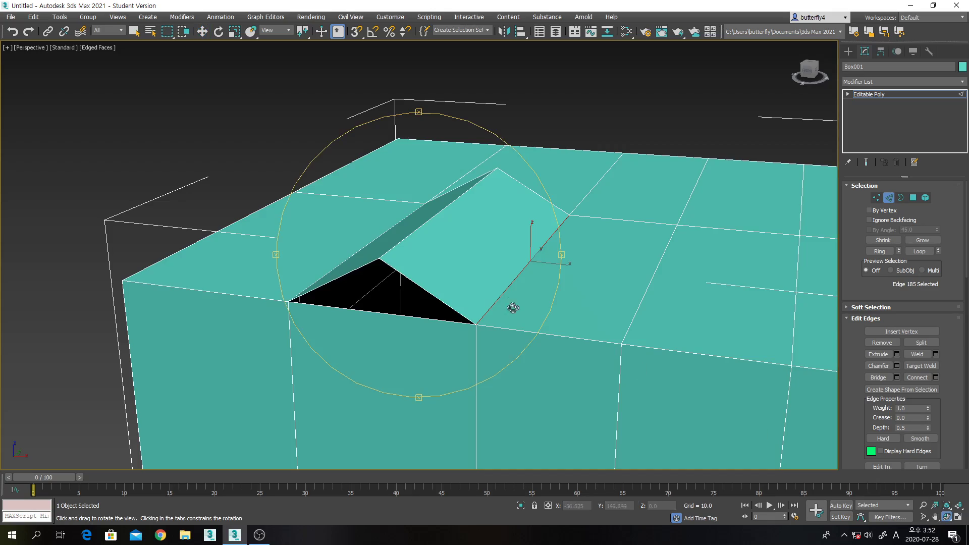
mouse_move(512, 307)
left_mouse_down()
mouse_move(478, 318)
mouse_move(495, 364)
mouse_move(511, 344)
mouse_move(526, 273)
mouse_move(511, 374)
mouse_move(520, 309)
left_mouse_up()
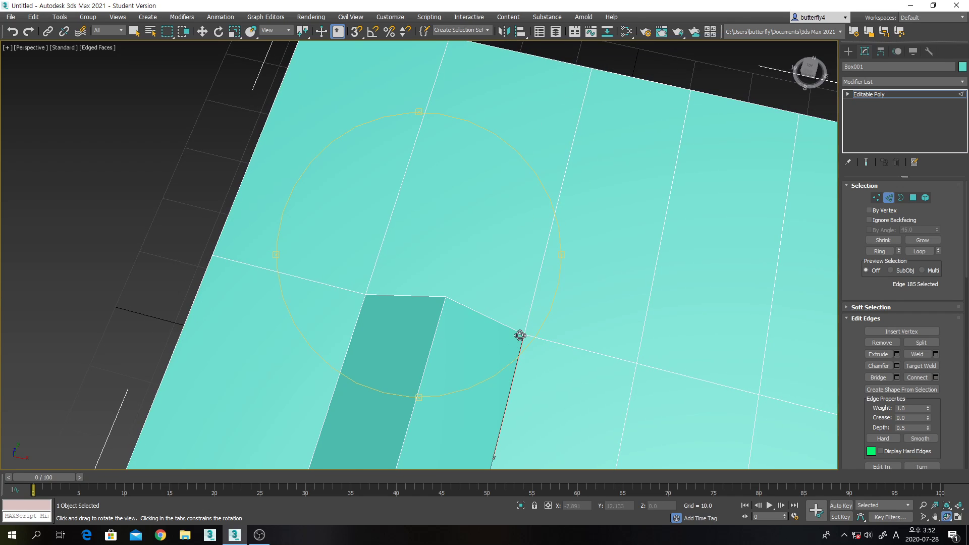
left_click_drag(520, 335, 584, 225)
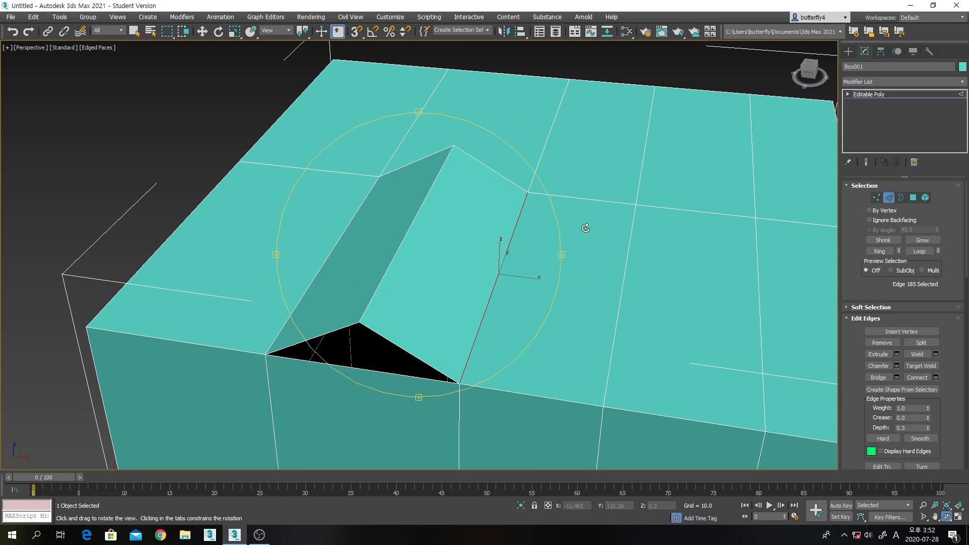
key("ctrl+z")
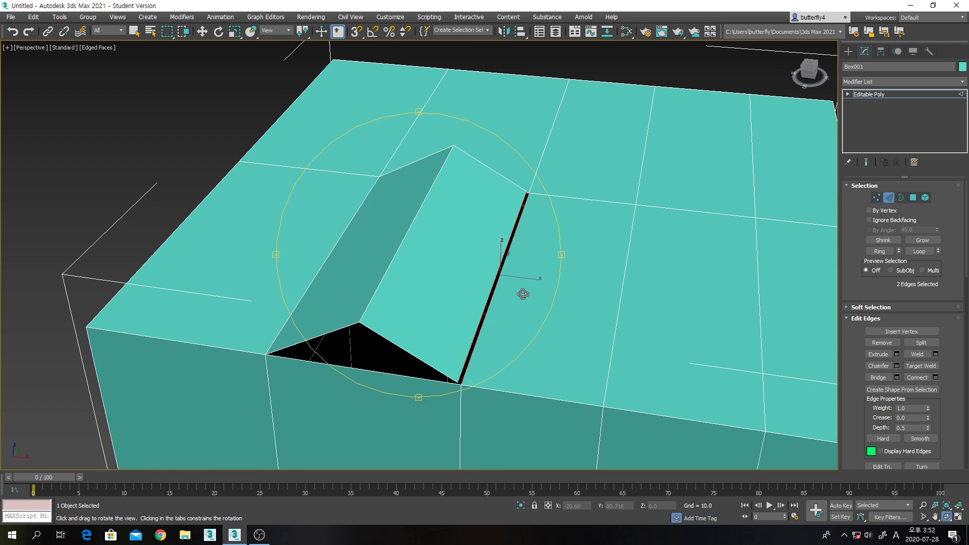
Step: Move the flap's free edge back along X to about -11.918, and target-weld it to the hole's right long edge
scroll(521, 301, "up", 3)
middle_click_drag(520, 305, 539, 268)
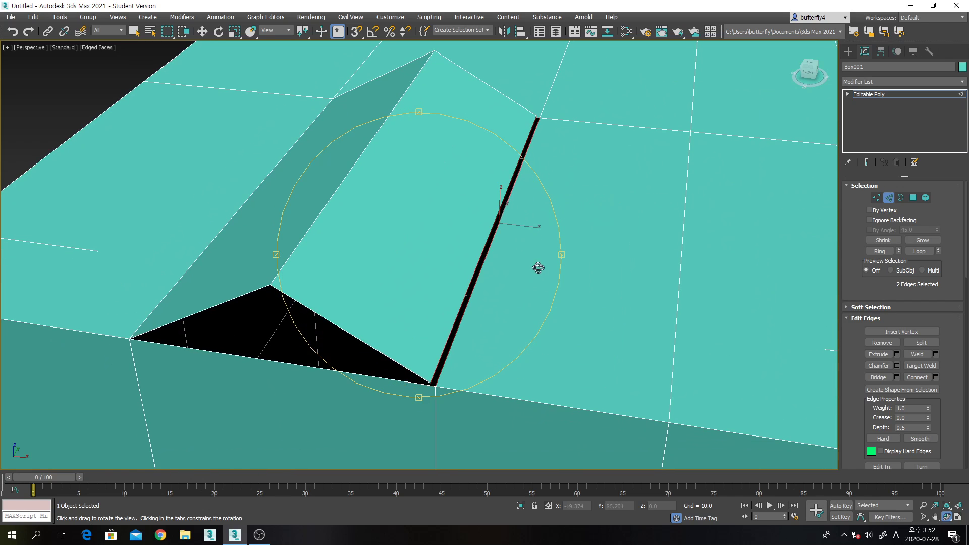
left_click(920, 366)
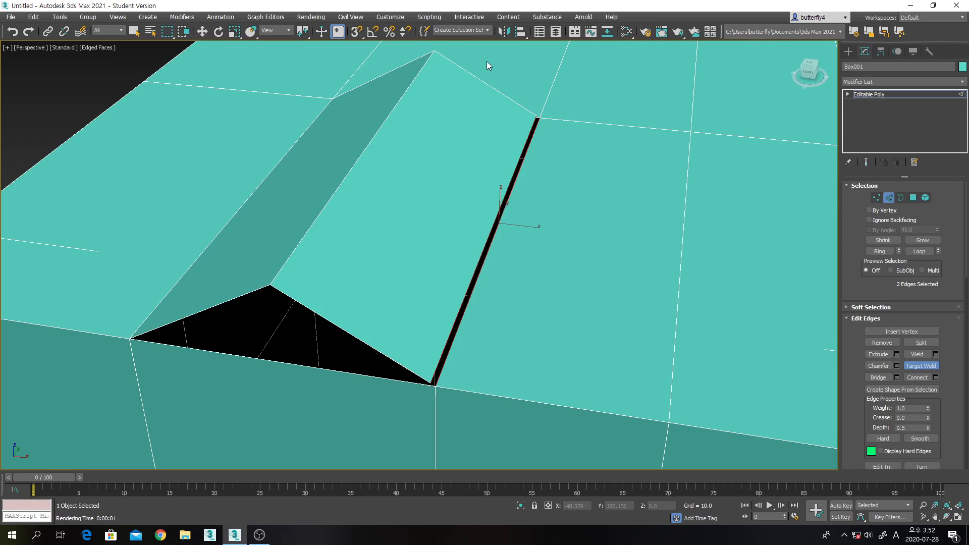
left_click(201, 32)
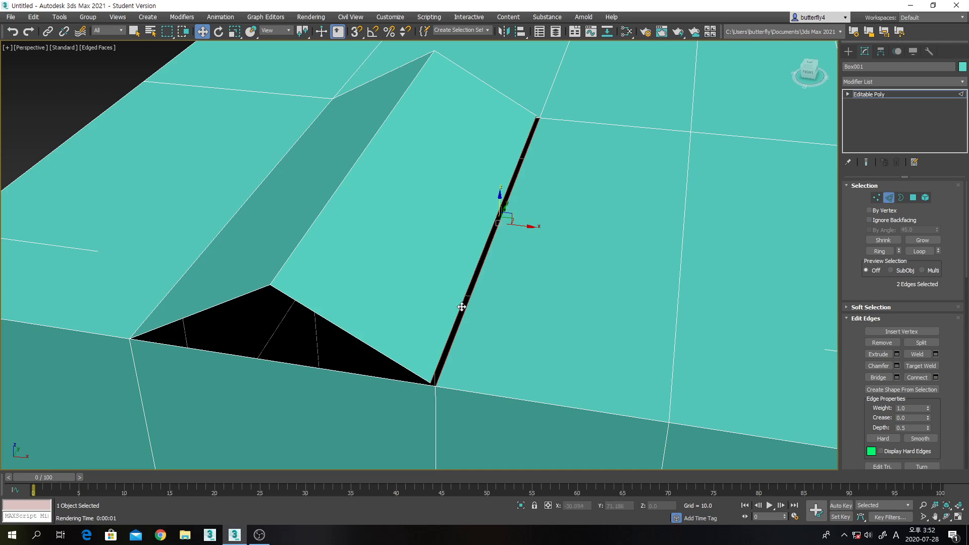
left_click(385, 355)
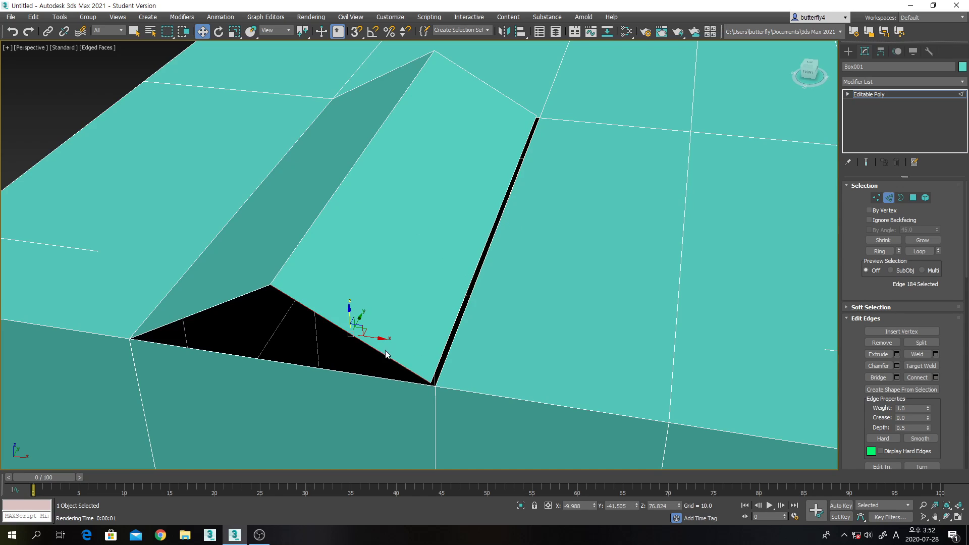
left_click(473, 273)
left_click_drag(527, 225, 502, 224)
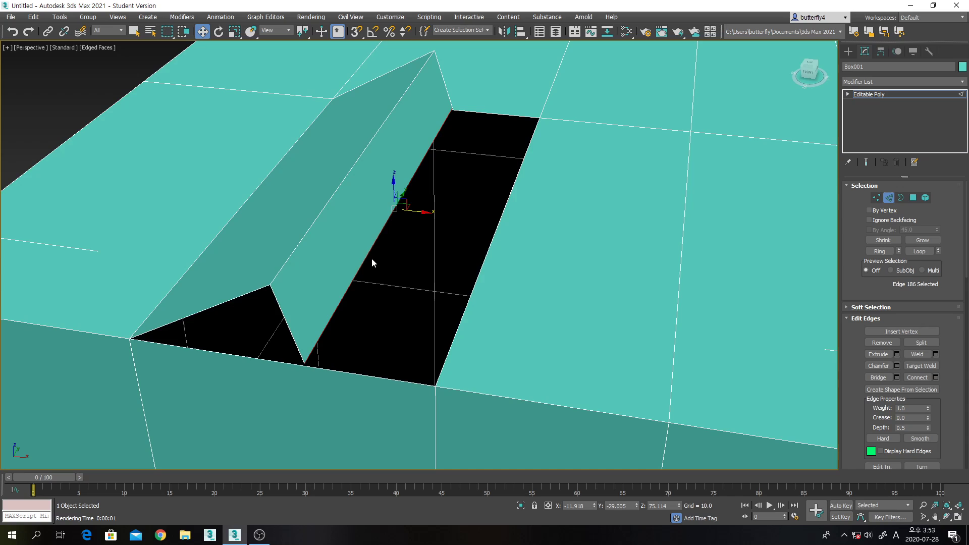
left_click(921, 366)
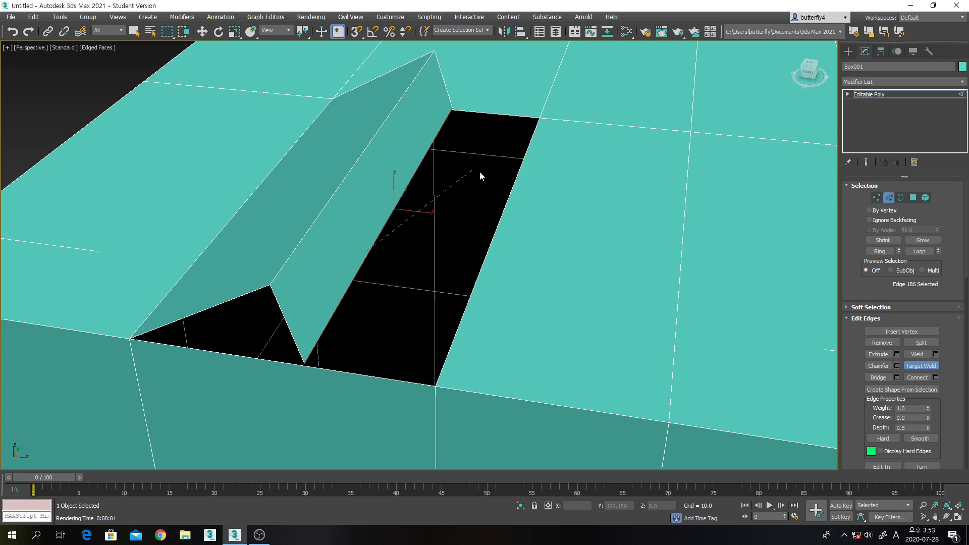
left_click(487, 254)
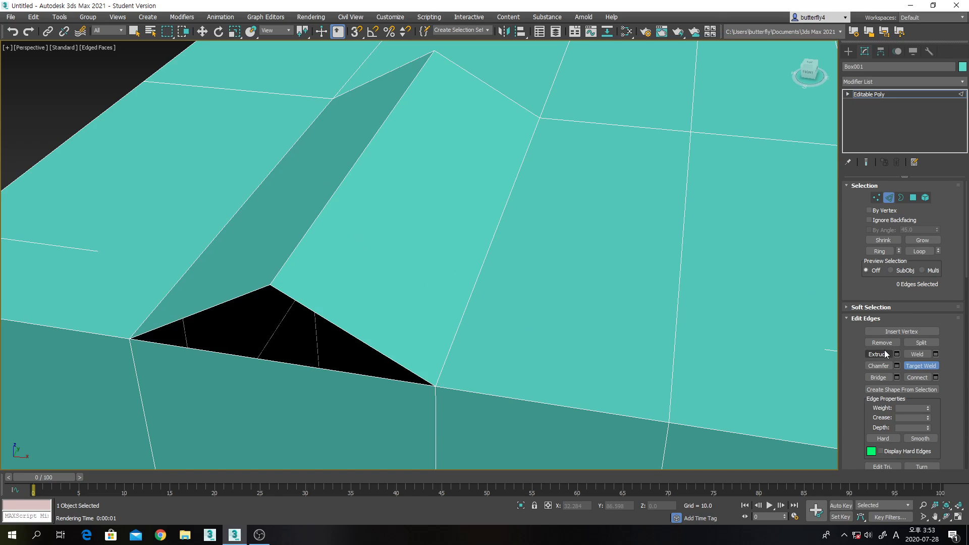
Step: Undo the last target weld and delete the downward-sloping flap polygon beside the hole, keeping the raised polygon
key("w")
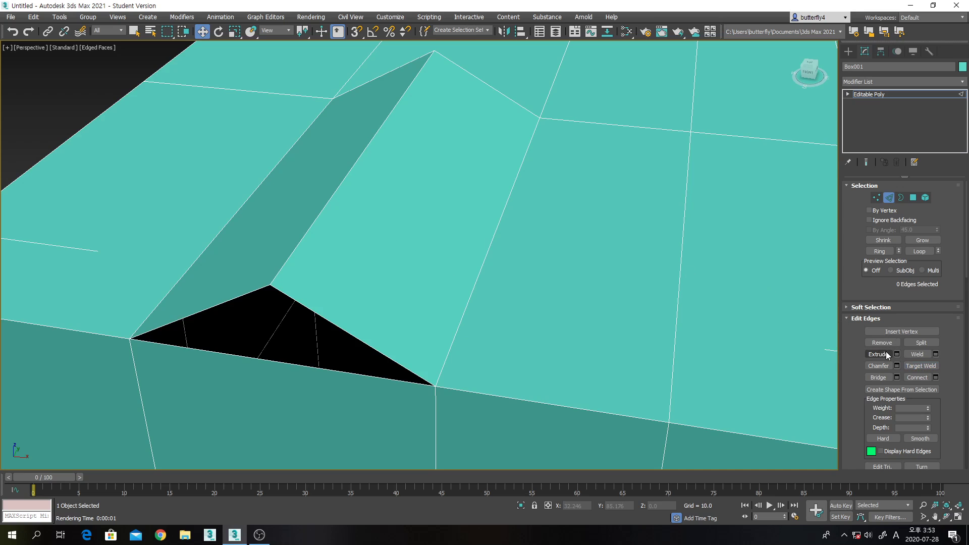
key("ctrl+z")
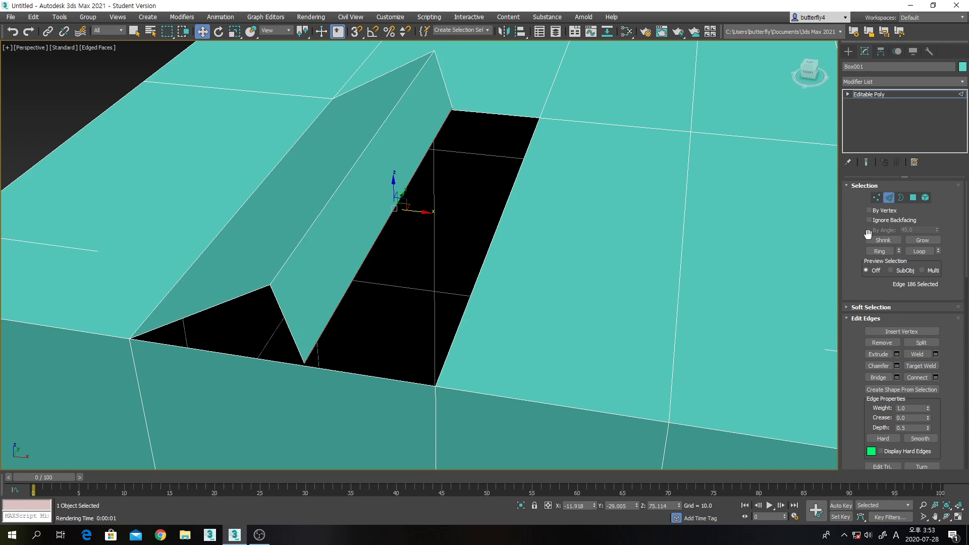
left_click(912, 198)
left_click(375, 226)
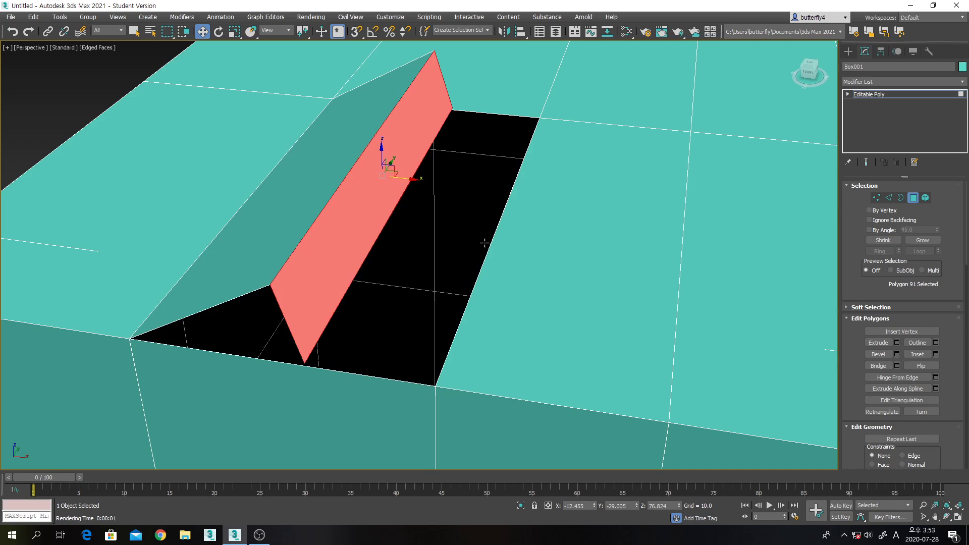
key("Delete")
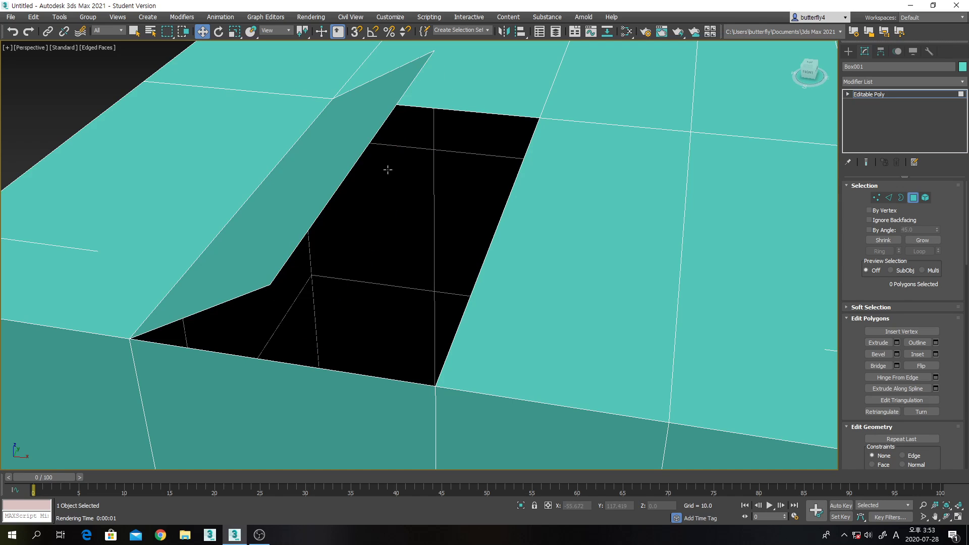
Step: Select the raised polygon's free edge and the hole's right long edge, and bridge them with a new face
left_click(888, 197)
left_click(343, 183)
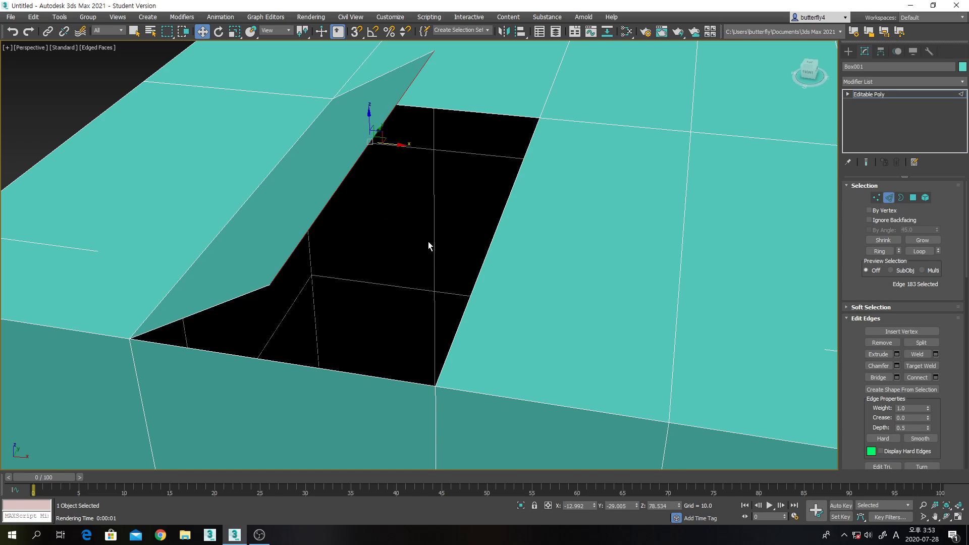
left_click(482, 272, "ctrl")
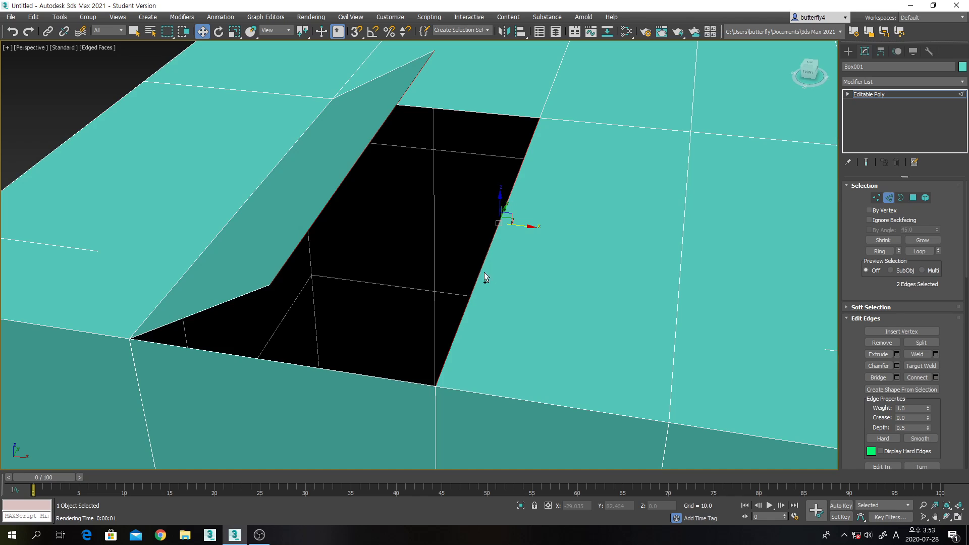
middle_click_drag(702, 350, 716, 317)
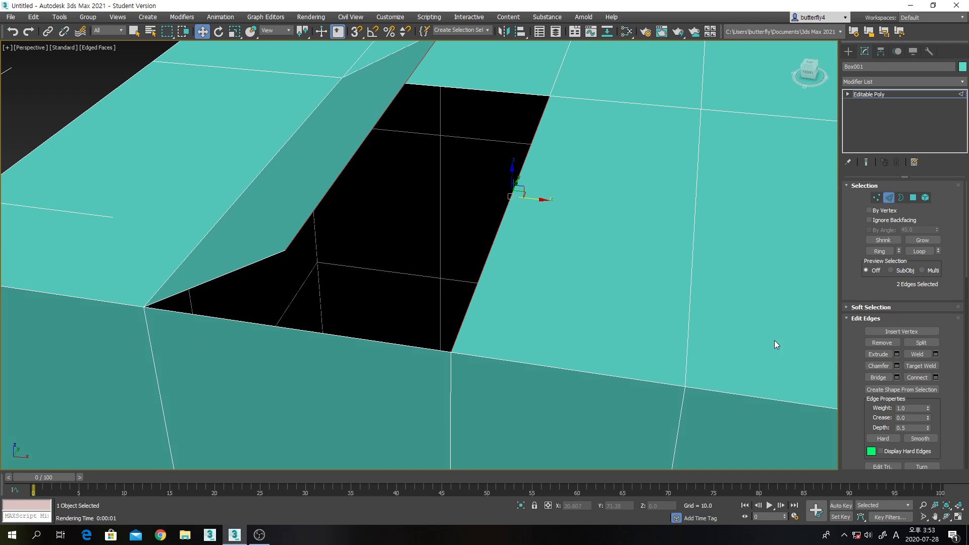
left_click(878, 378)
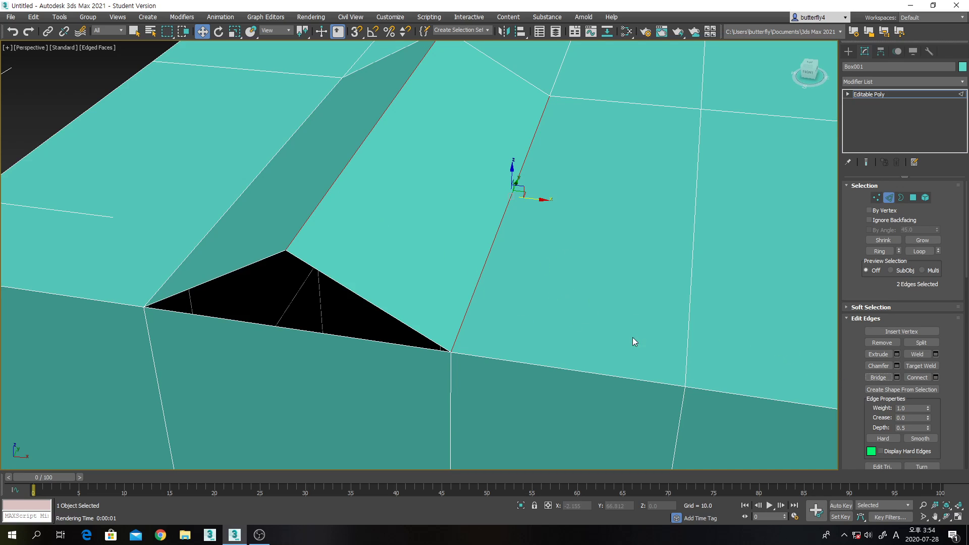
Step: Try to bridge the front triangular opening between its right sloping edge and its base edge
left_click(946, 517)
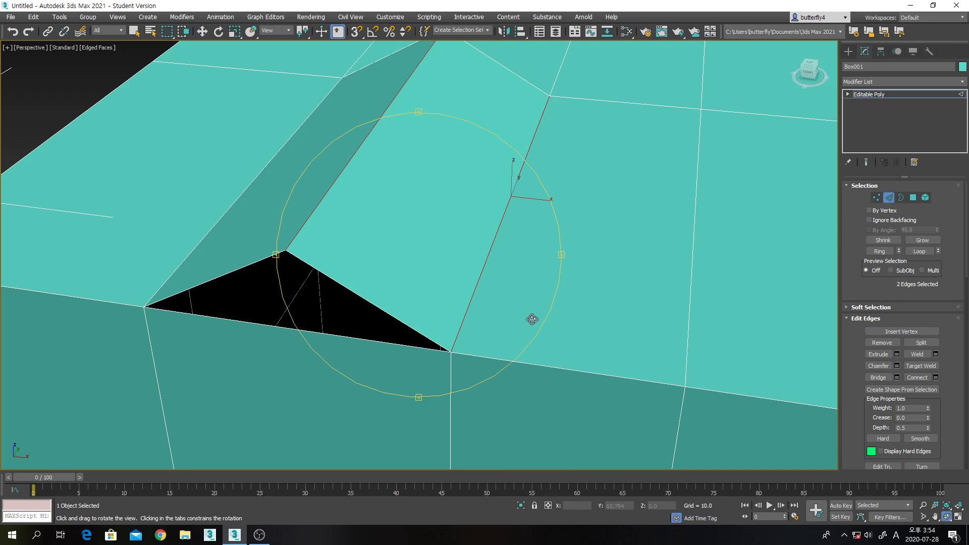
mouse_move(501, 298)
left_mouse_down()
mouse_move(514, 279)
mouse_move(524, 294)
mouse_move(508, 293)
left_mouse_up()
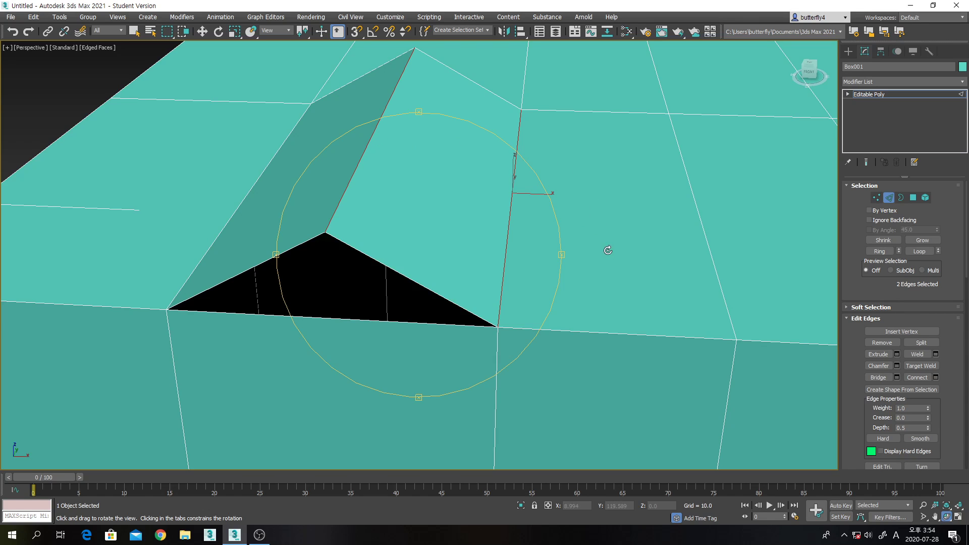
left_click_drag(573, 162, 385, 218)
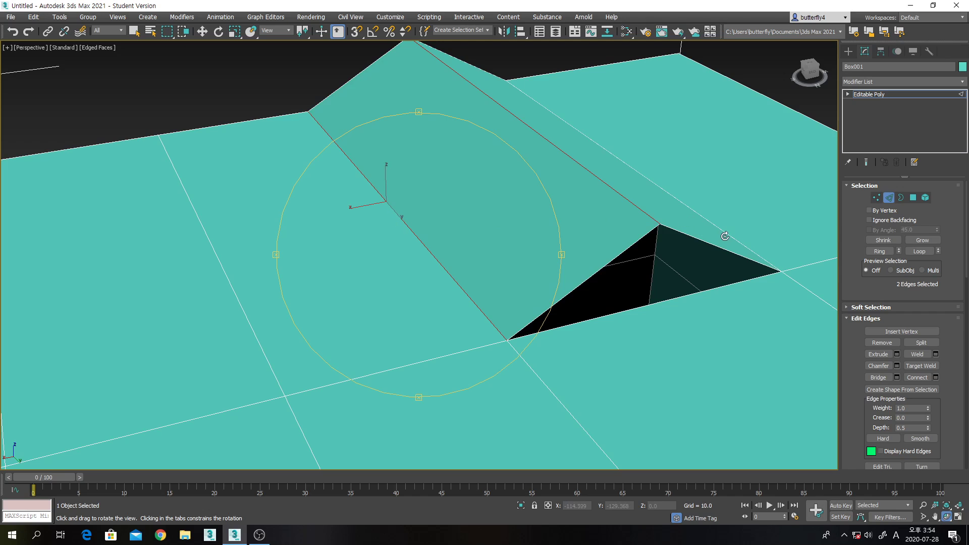
left_click_drag(472, 278, 619, 260)
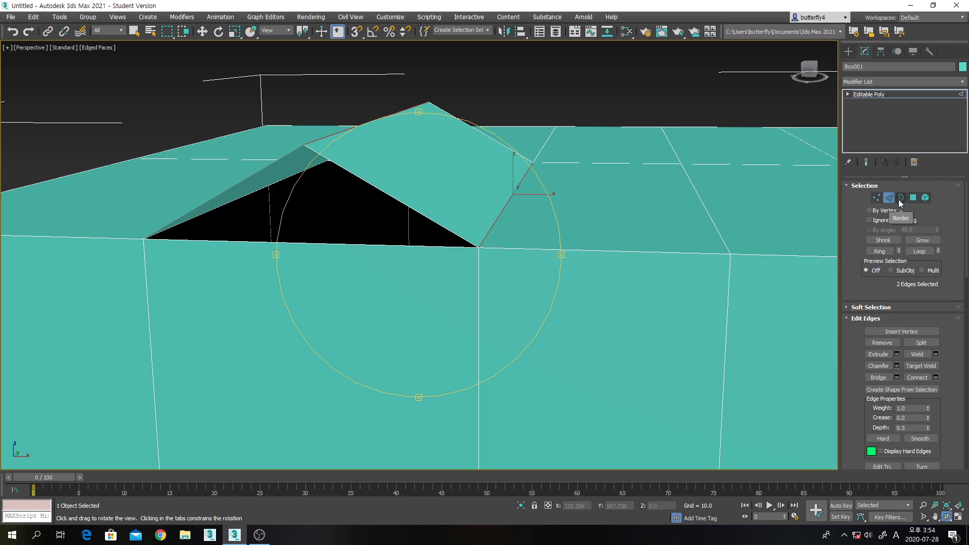
key("w")
left_click(409, 207)
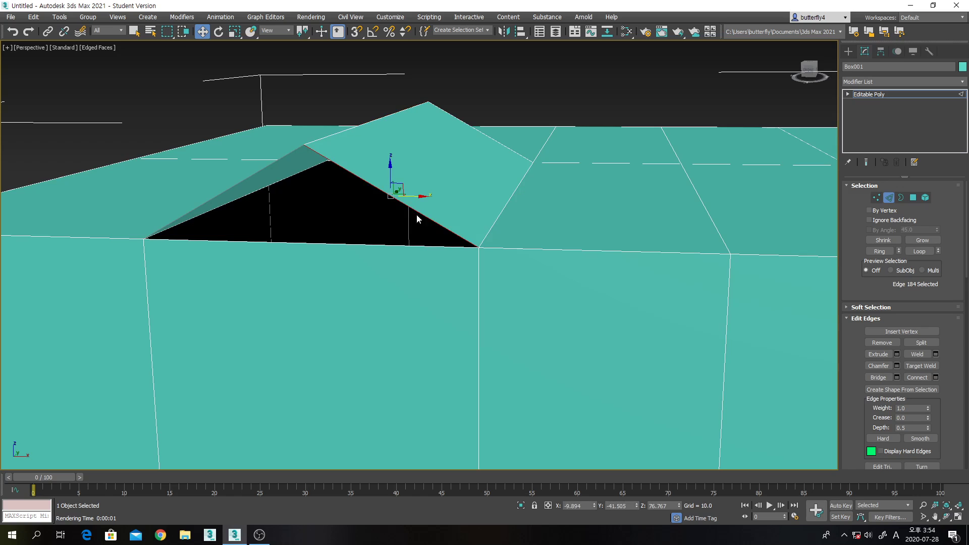
left_click(393, 241, "ctrl")
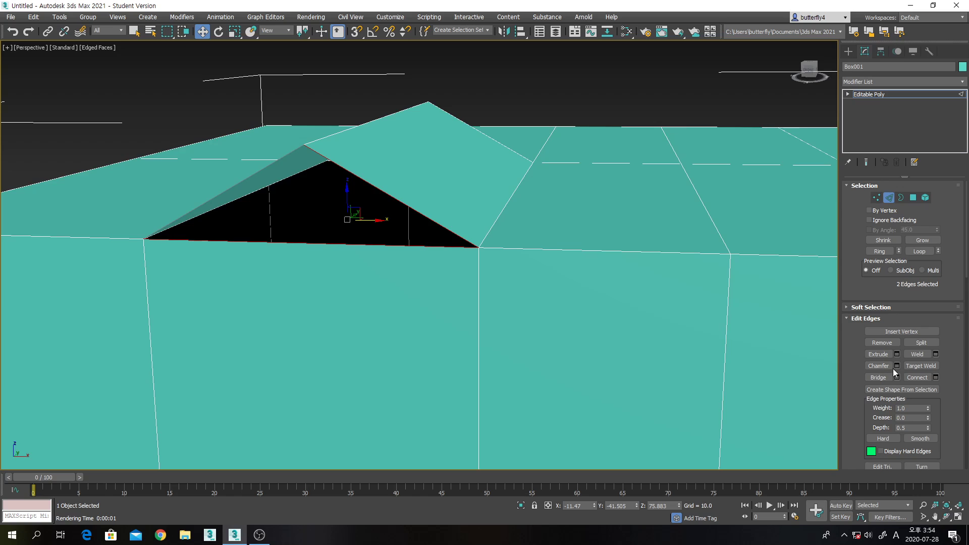
left_click(886, 380)
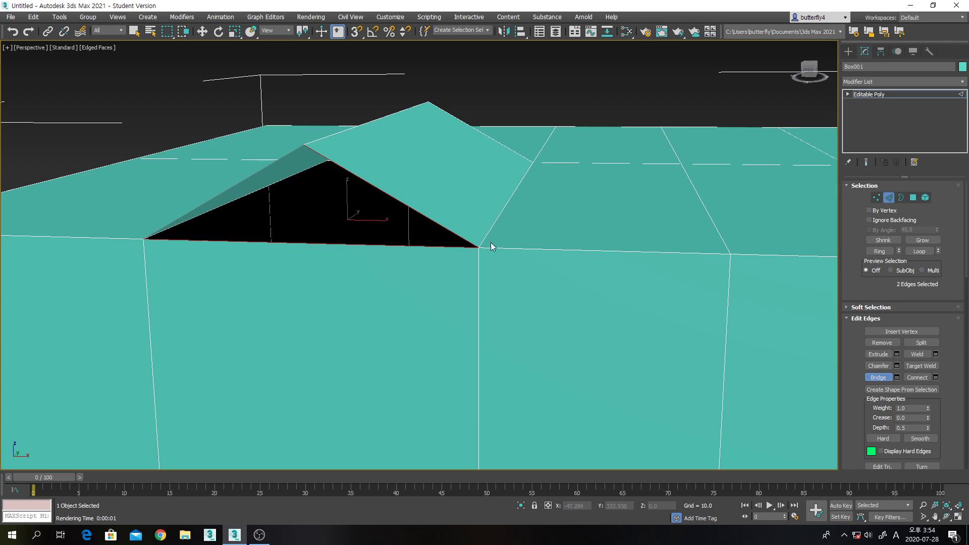
left_click(891, 199)
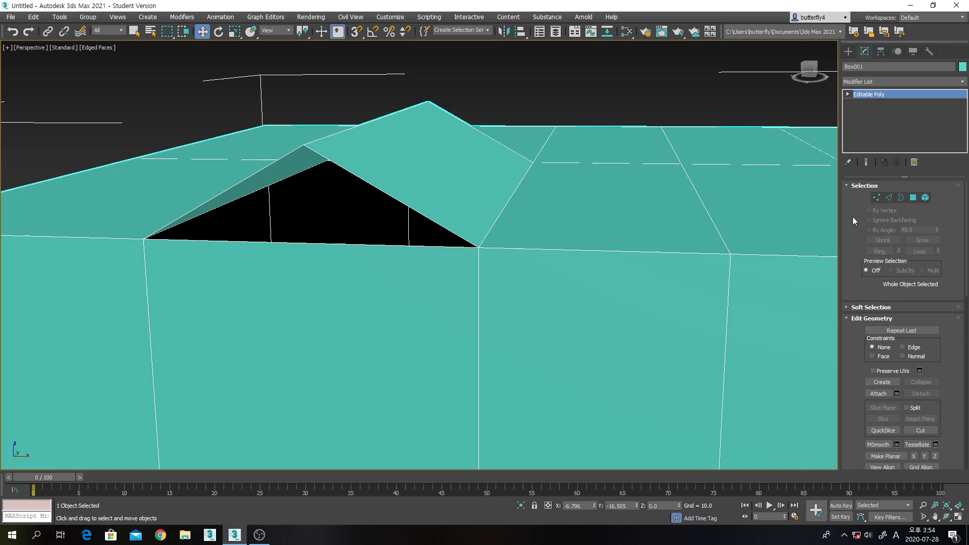
left_click(887, 199)
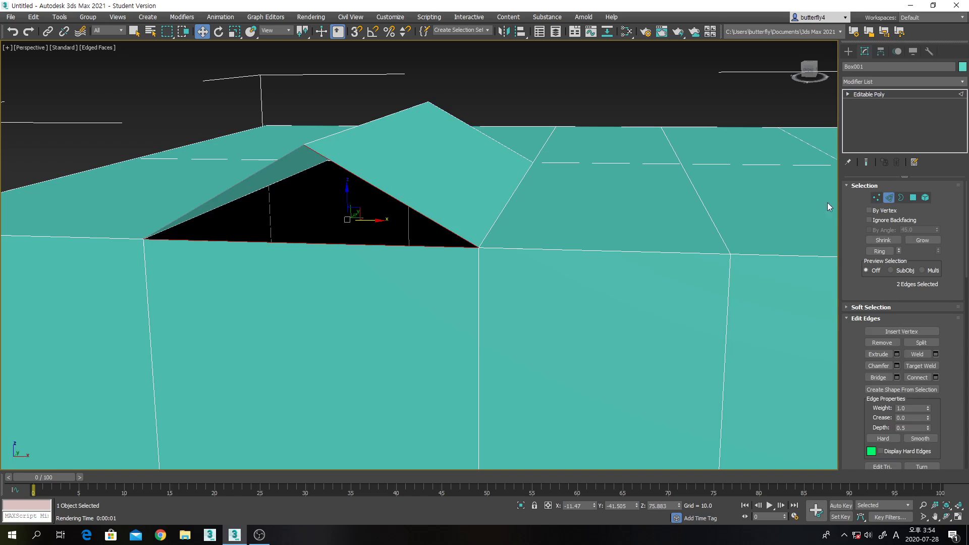
Step: Extend the opening's right sloping edge into a new face, moving its free edge to about X -11.648, Z 75.399
left_click(389, 198)
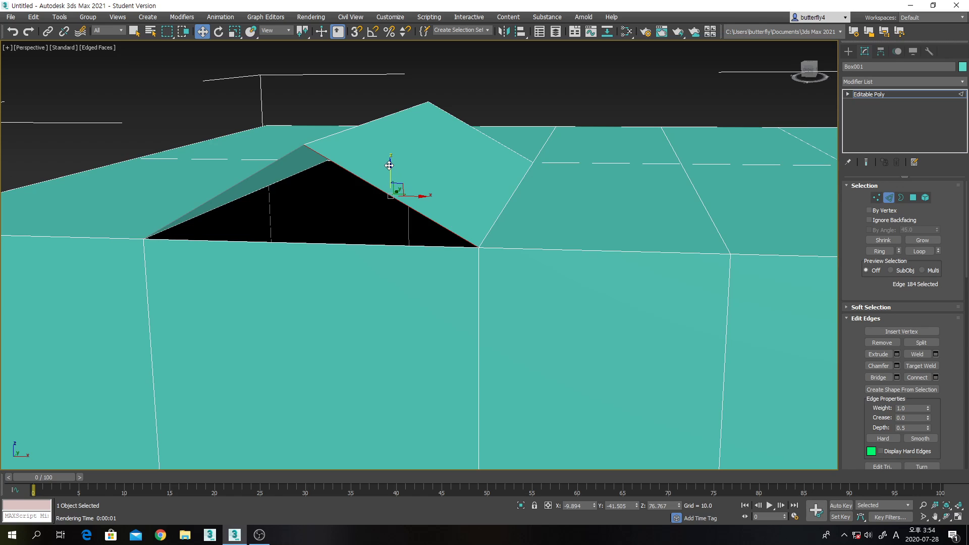
left_click_drag(389, 165, 391, 168, "shift")
left_click_drag(407, 227, 355, 225)
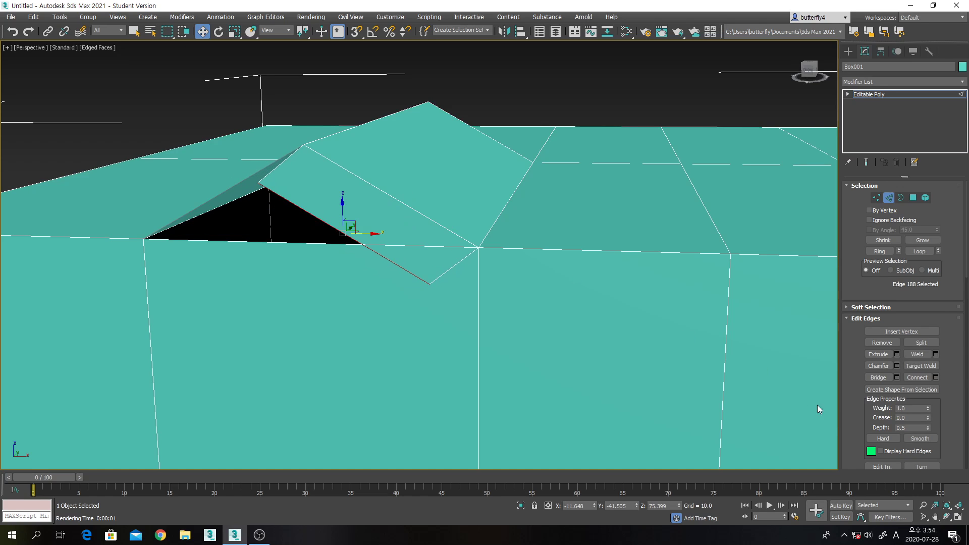
Step: Target-weld the new face's free edge to the base edge of the triangular opening
left_click(946, 515)
left_click_drag(450, 296, 482, 279)
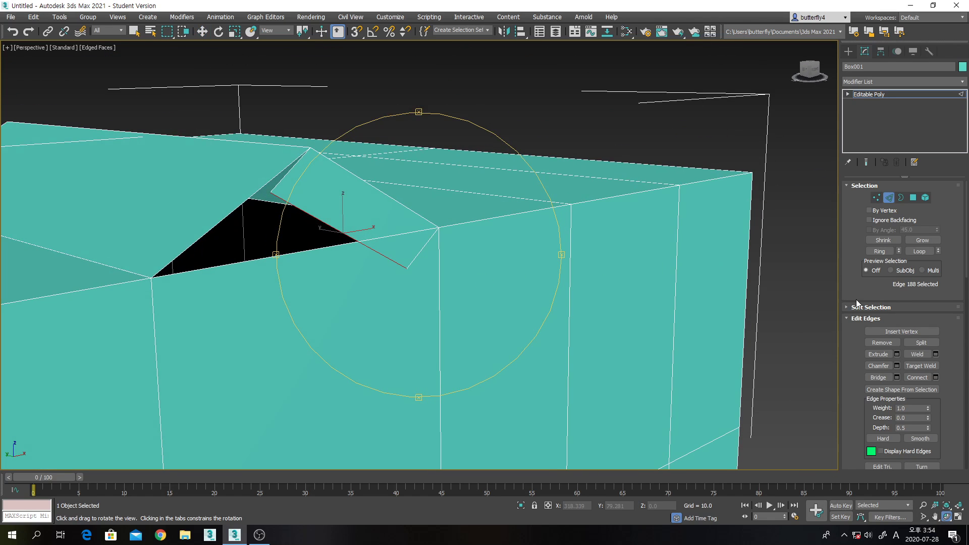
left_click(920, 366)
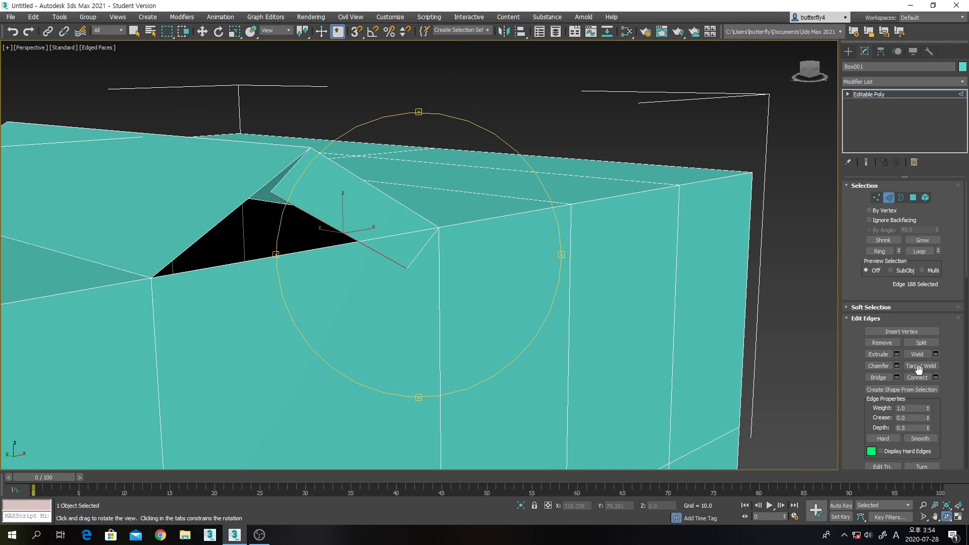
left_click(327, 225)
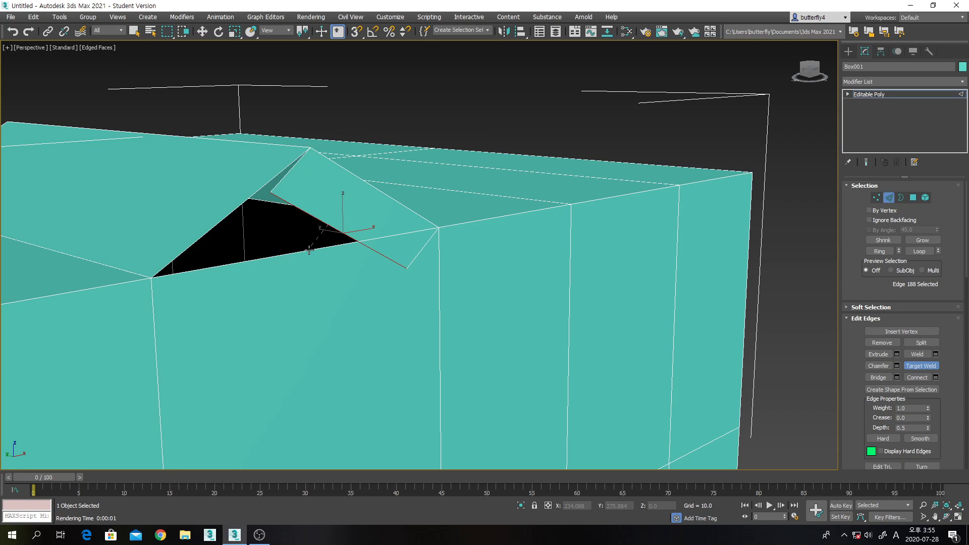
left_click(309, 249)
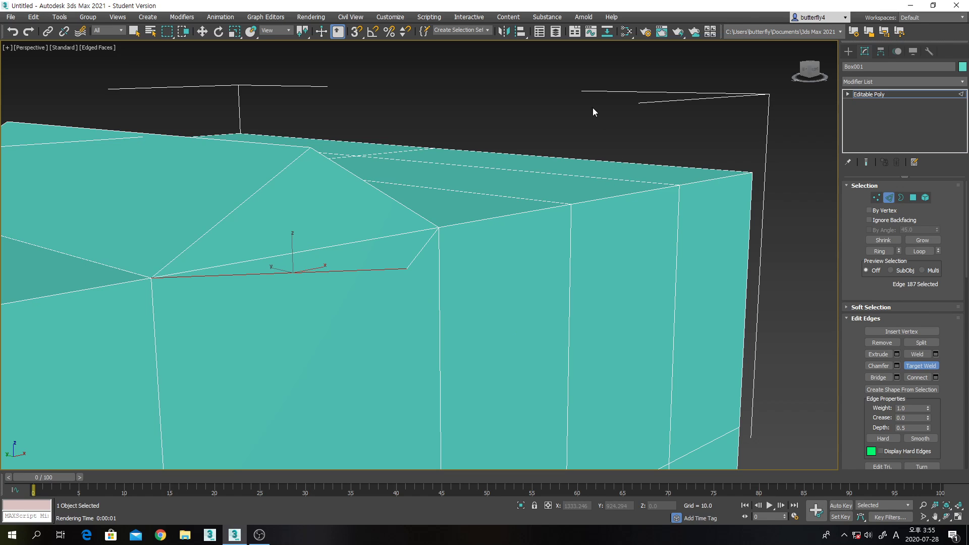
Step: Target-weld the new face's remaining loose vertex to the right base corner of the triangular opening
left_click(946, 517)
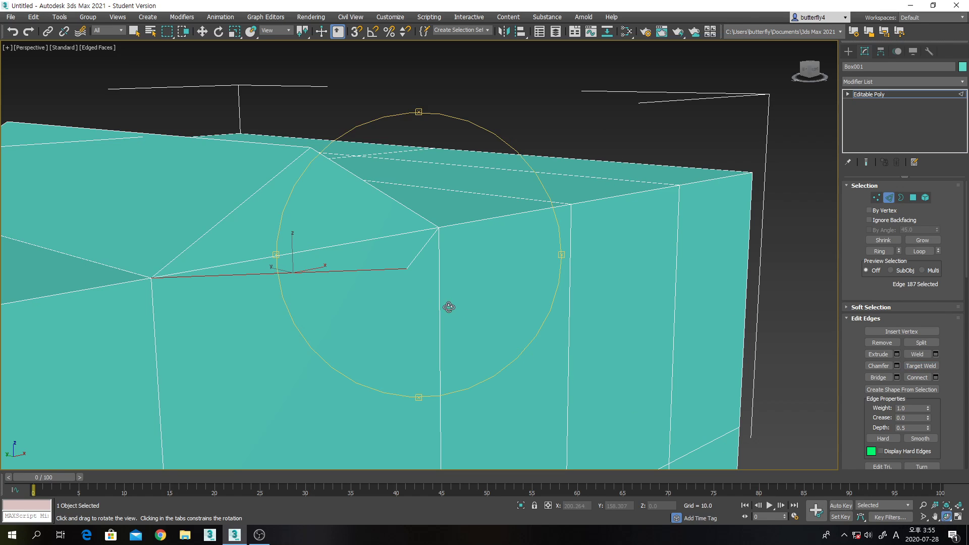
left_click_drag(450, 305, 422, 309)
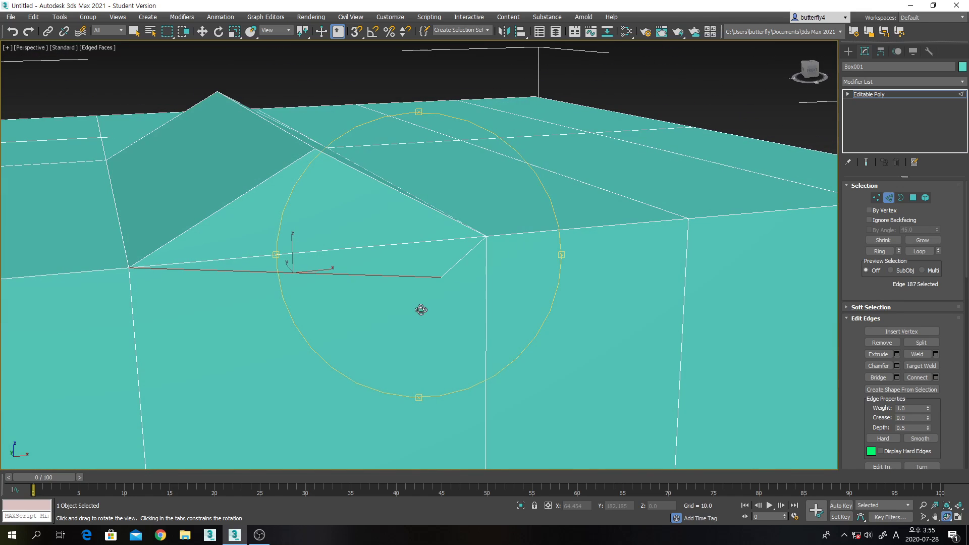
right_click(446, 289)
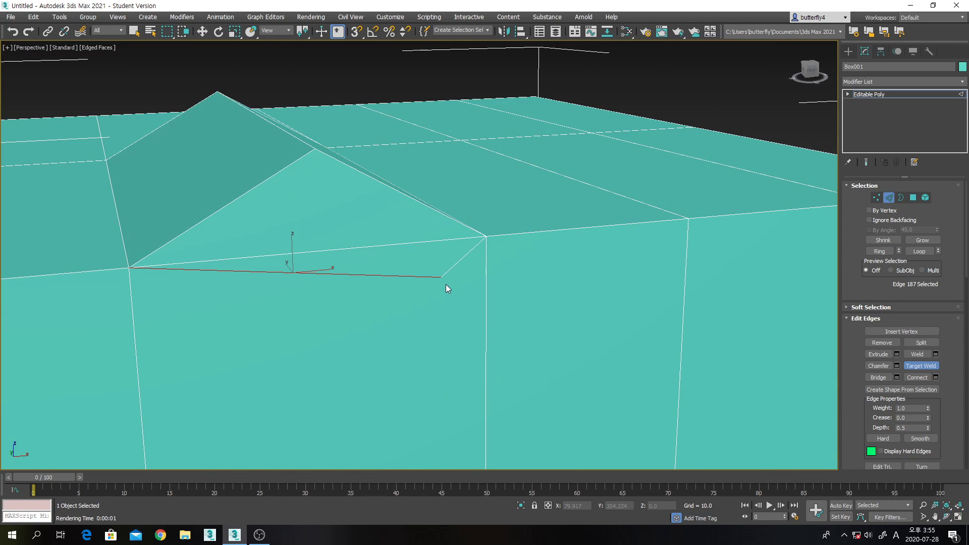
left_click(876, 197)
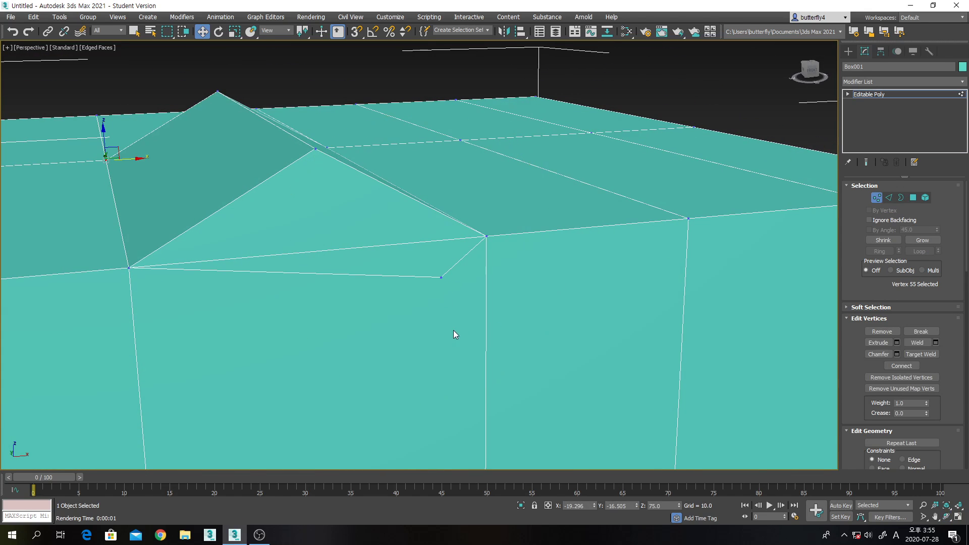
left_click(439, 278)
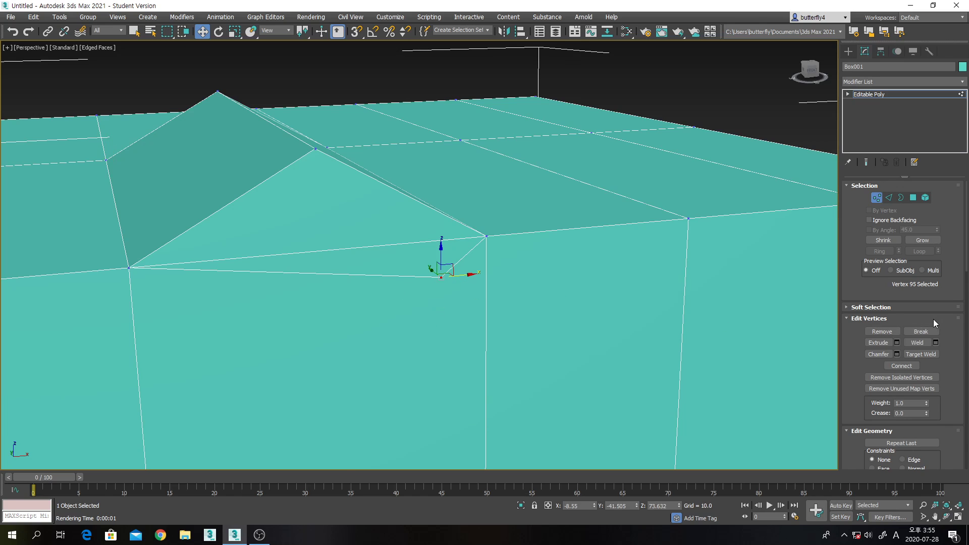
left_click(922, 354)
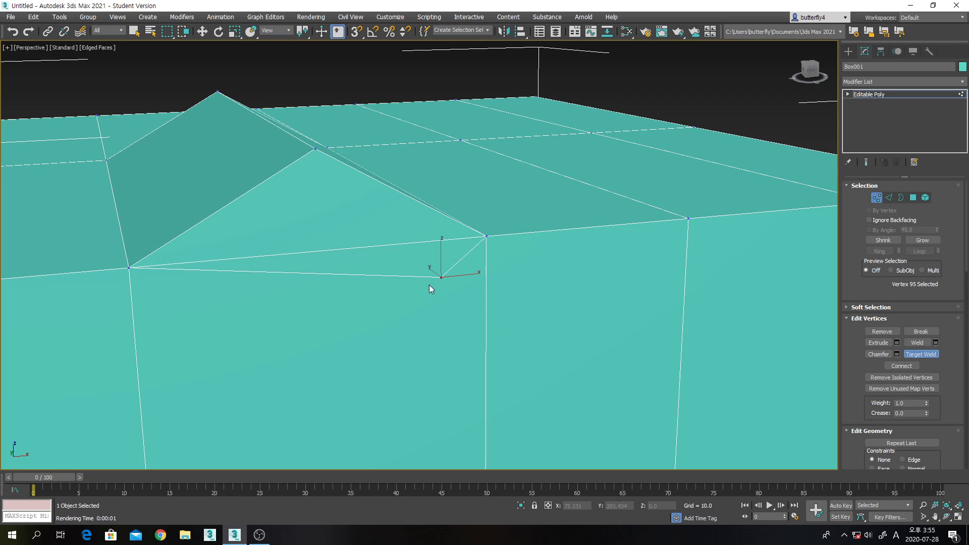
left_click(441, 277)
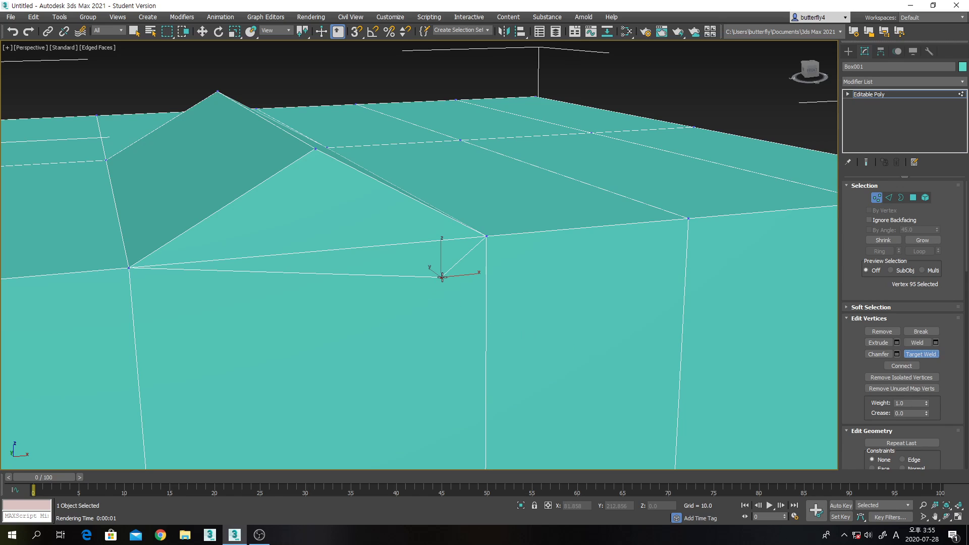
left_click(486, 237)
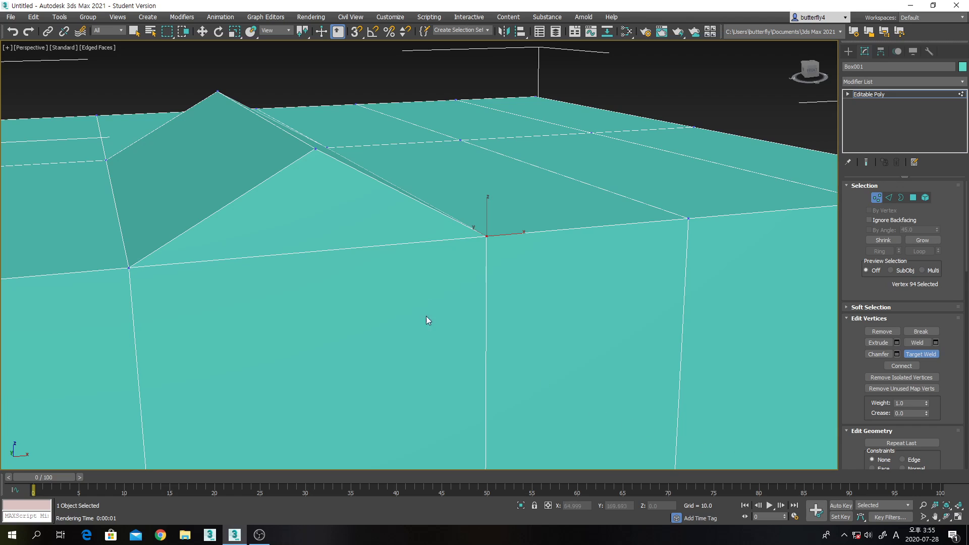
Step: Select the open triangular border at the end of the raised ridge on the box's top and cap it
left_click(946, 516)
left_click_drag(360, 297, 484, 290)
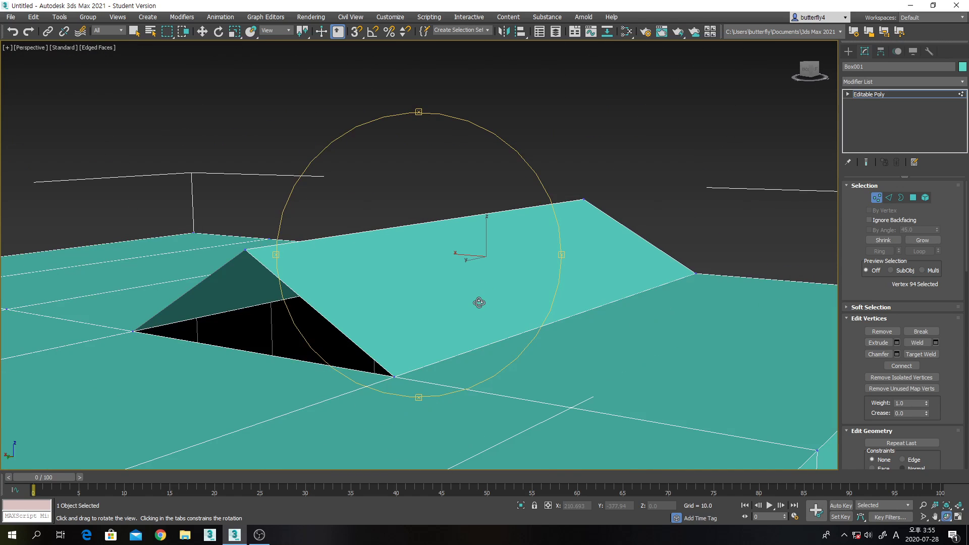
left_click(901, 198)
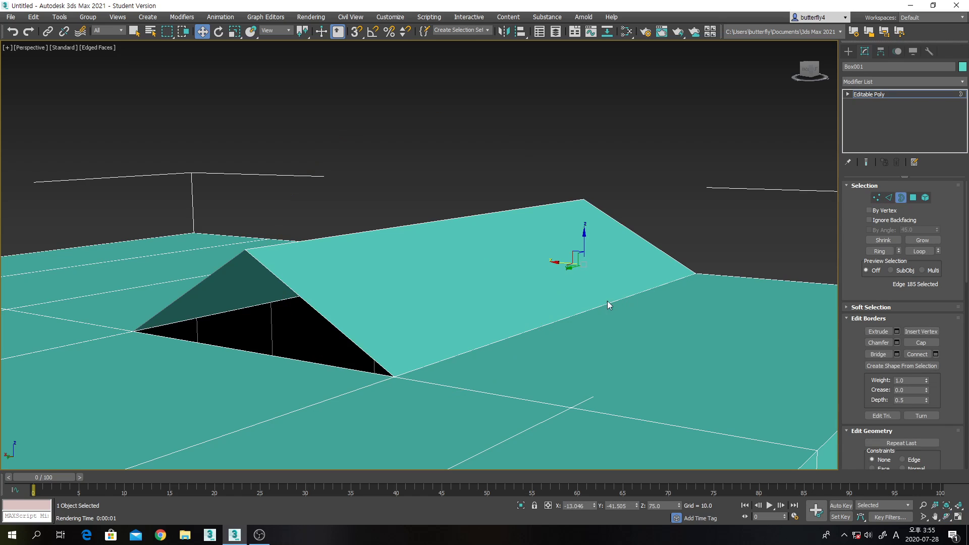
left_click(327, 318)
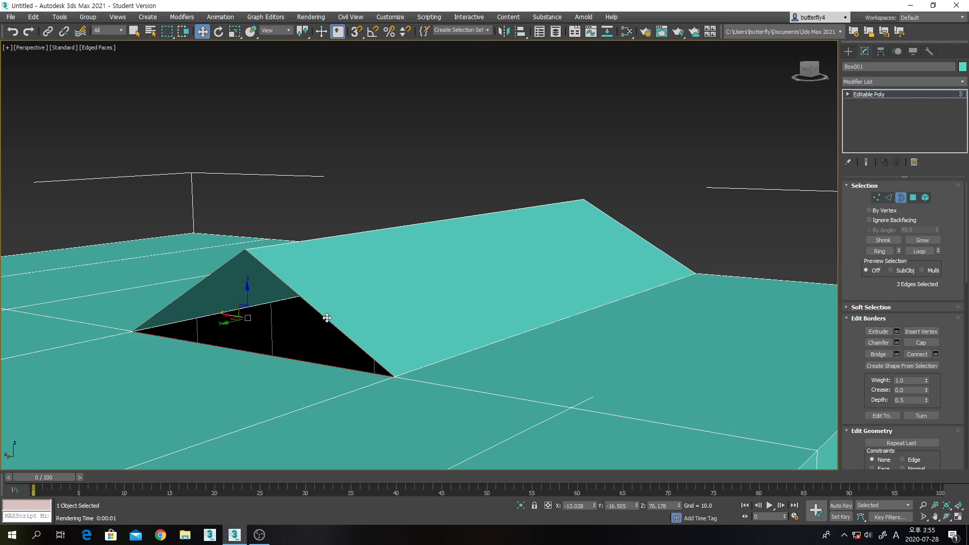
left_click(920, 343)
Step: Select the complete horizontal edge loop around the box nearest its base
scroll(433, 317, "down", 5)
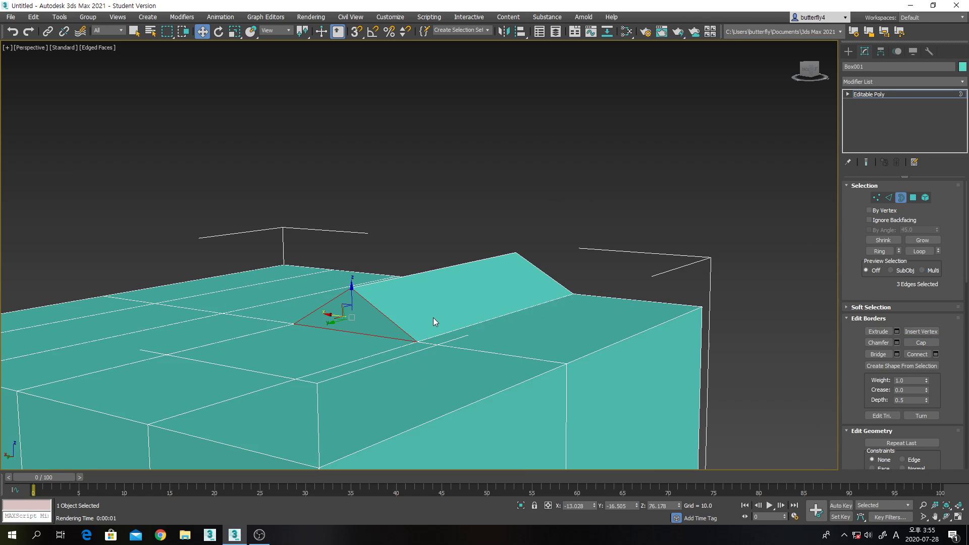
scroll(499, 252, "down", 3)
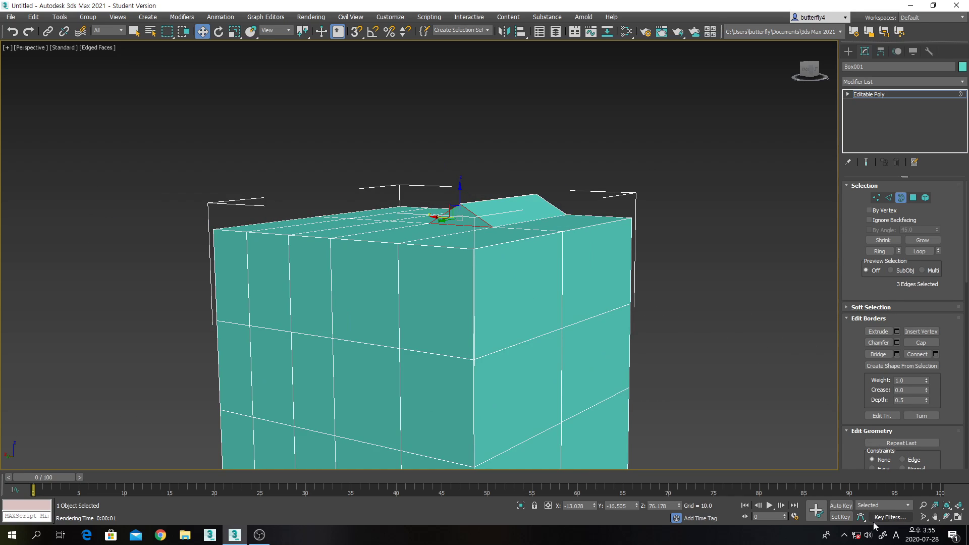
left_click(946, 518)
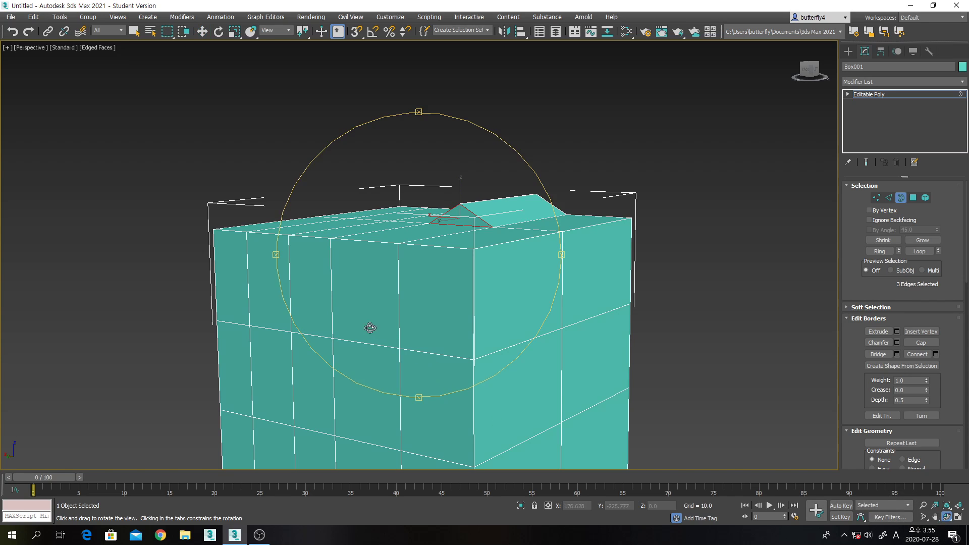
left_click_drag(425, 301, 402, 304)
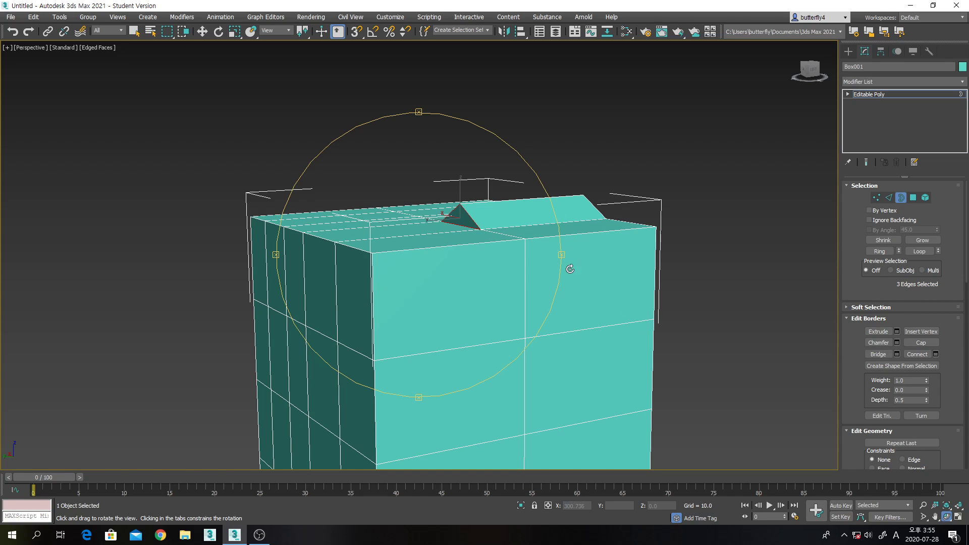
middle_click_drag(499, 296, 510, 190)
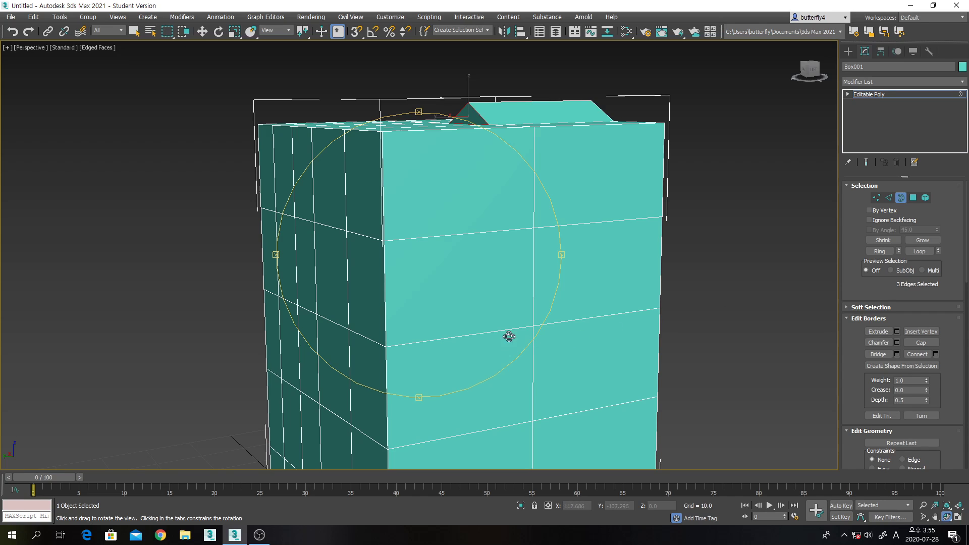
scroll(494, 339, "down", 3)
left_click_drag(494, 340, 503, 205)
scroll(487, 286, "up", 3)
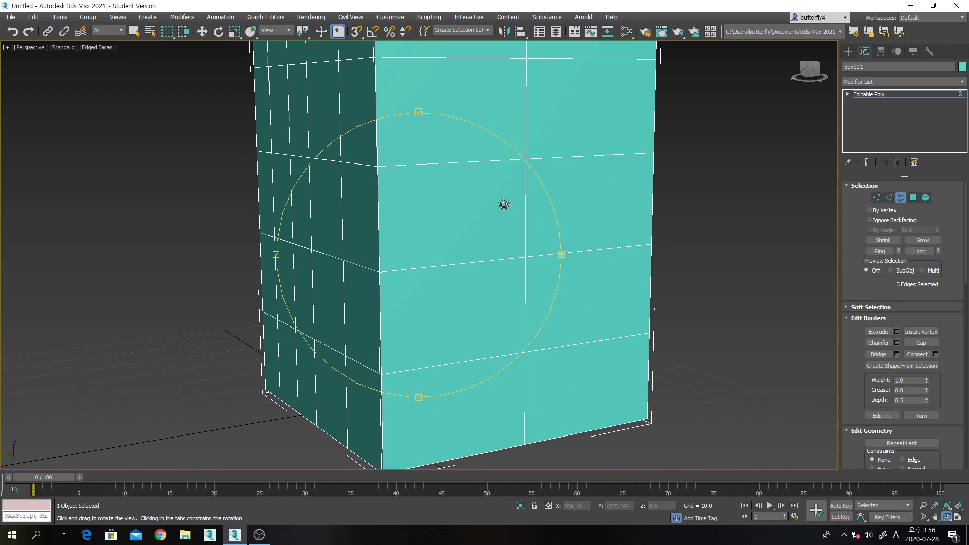
key("w")
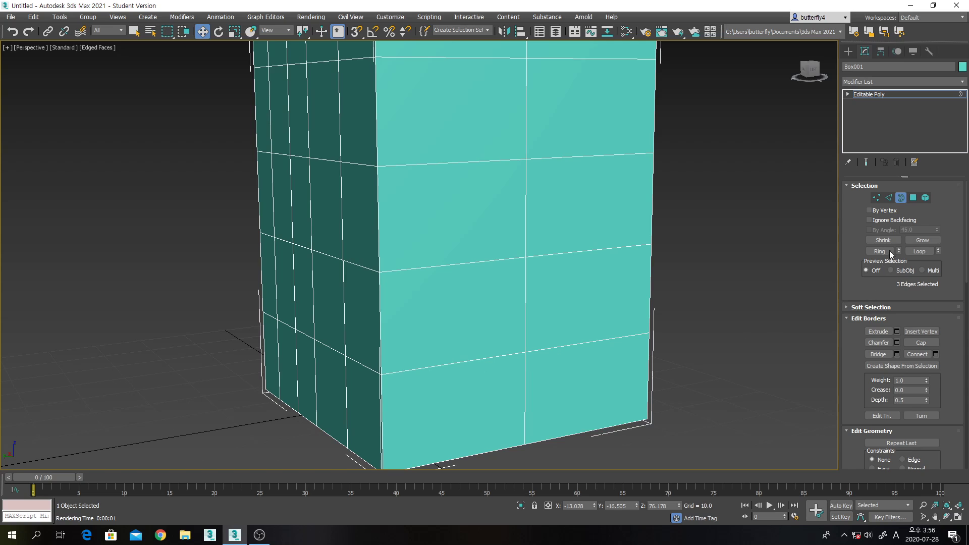
left_click(889, 197)
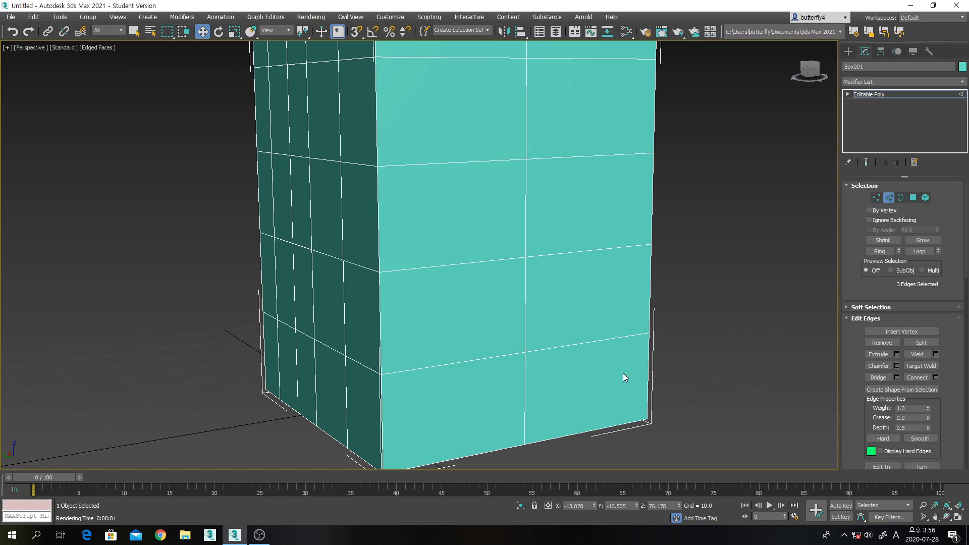
left_click(505, 356)
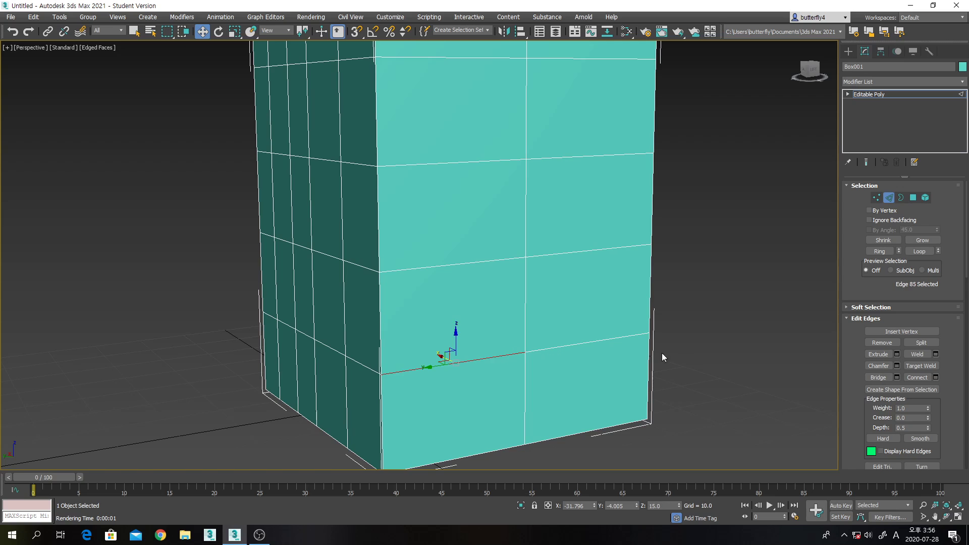
left_click(925, 251)
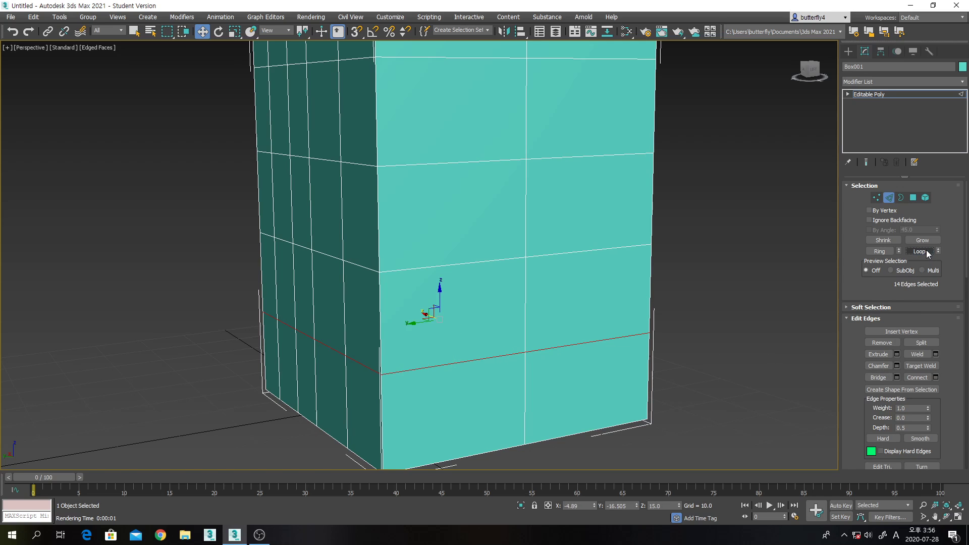
Step: Open the Extrude Edges settings for the selected loop and widen the extrusion to 10.099
left_click(946, 516)
left_click_drag(510, 335, 552, 331)
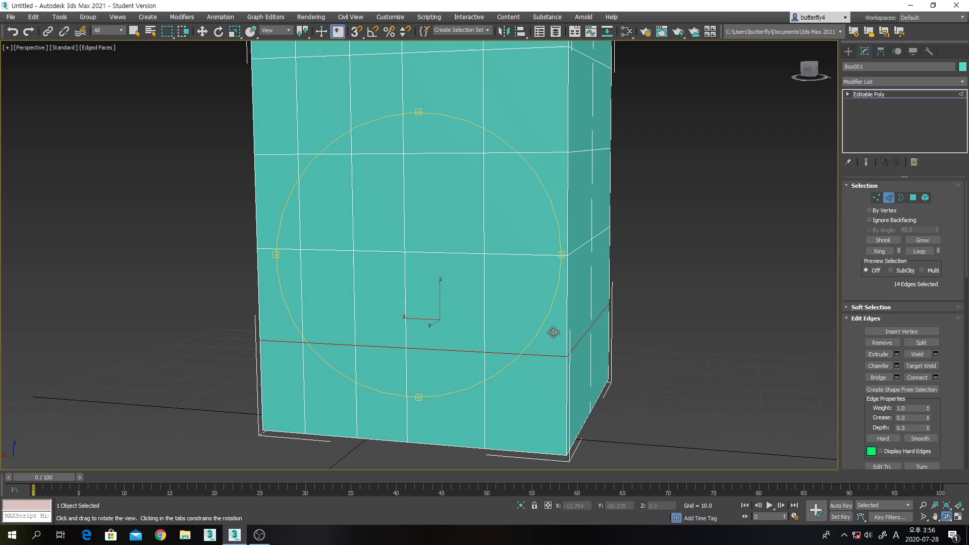
left_click(897, 354)
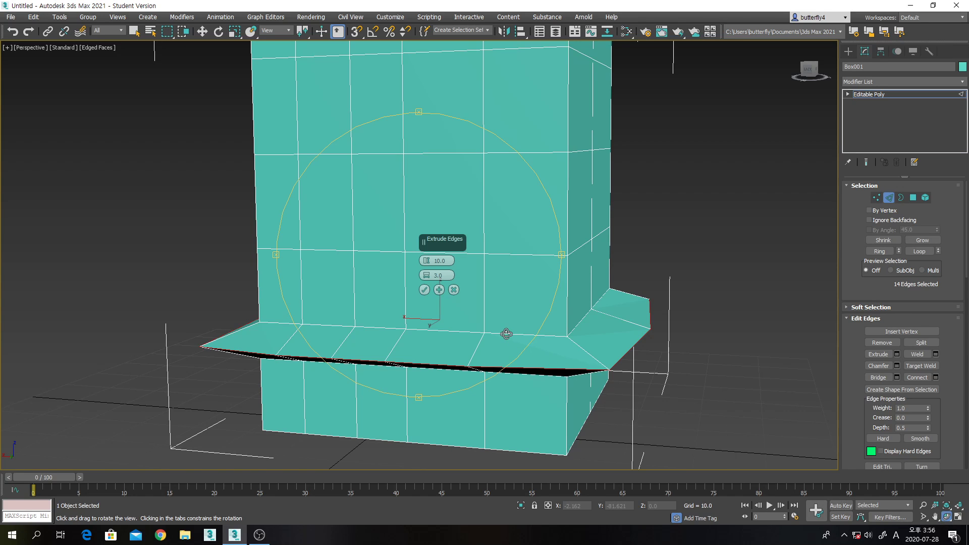
left_click_drag(506, 333, 525, 329)
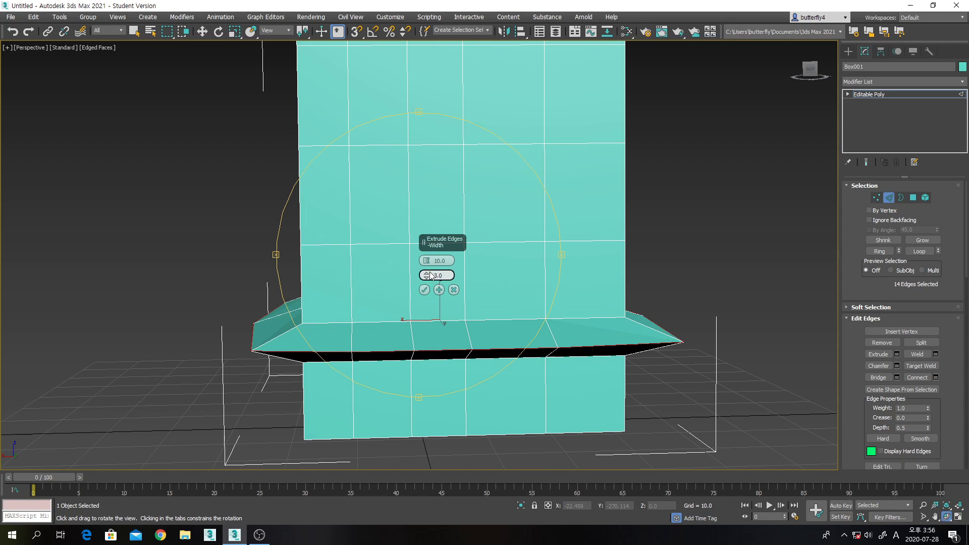
left_click_drag(428, 277, 430, 239)
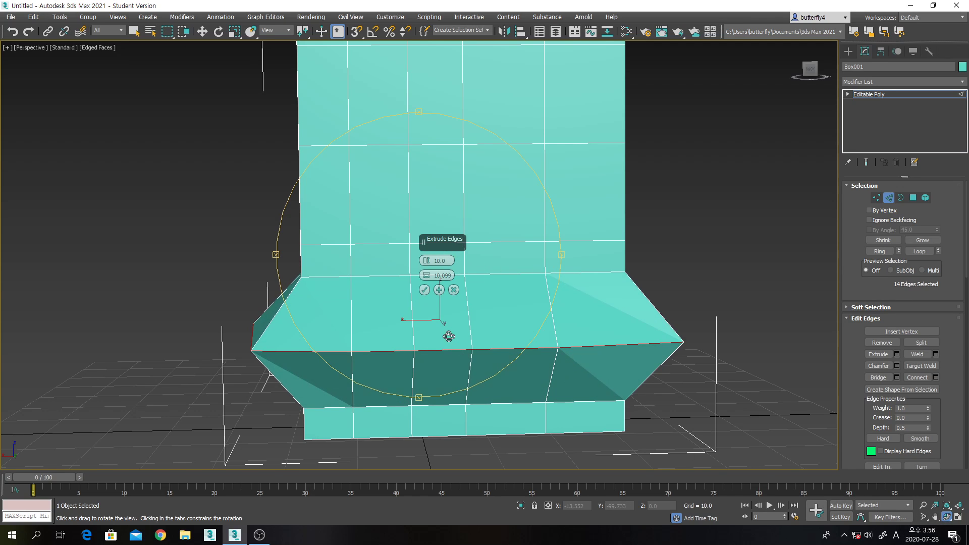
left_click_drag(449, 335, 517, 357)
Step: Try an inward groove on the lowest loop with an extrusion height of -6.199 and a width of 1.6
key("w")
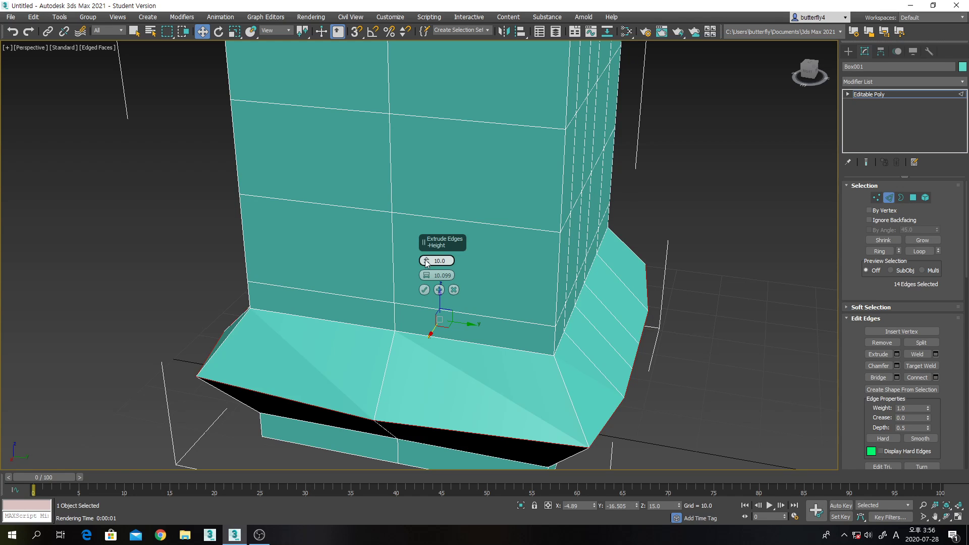
left_click_drag(426, 263, 435, 324)
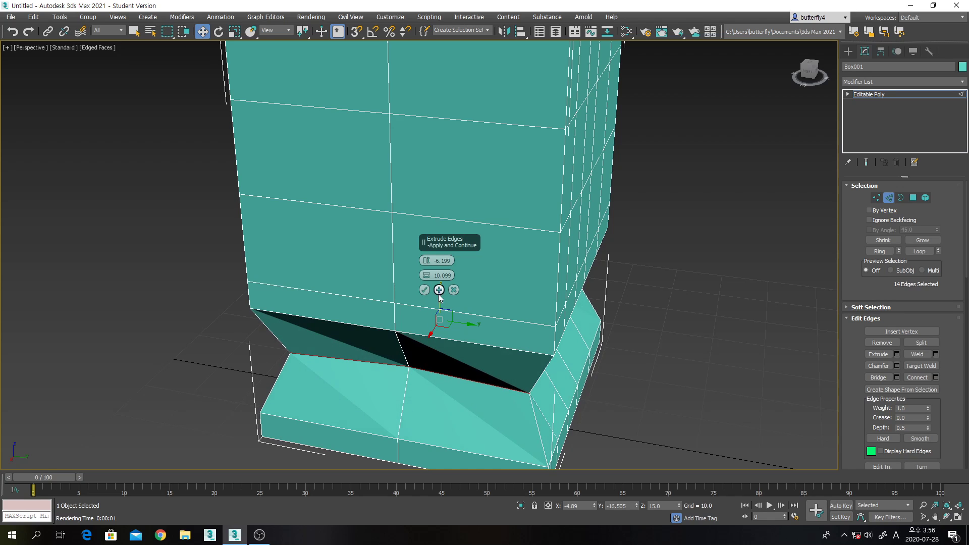
left_click_drag(425, 276, 435, 318)
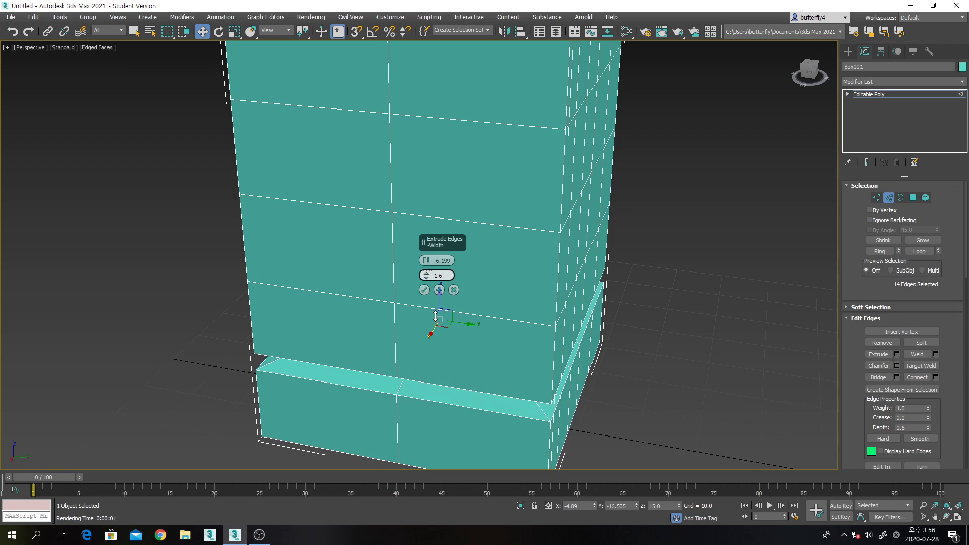
left_click(946, 517)
left_click_drag(460, 333, 486, 305)
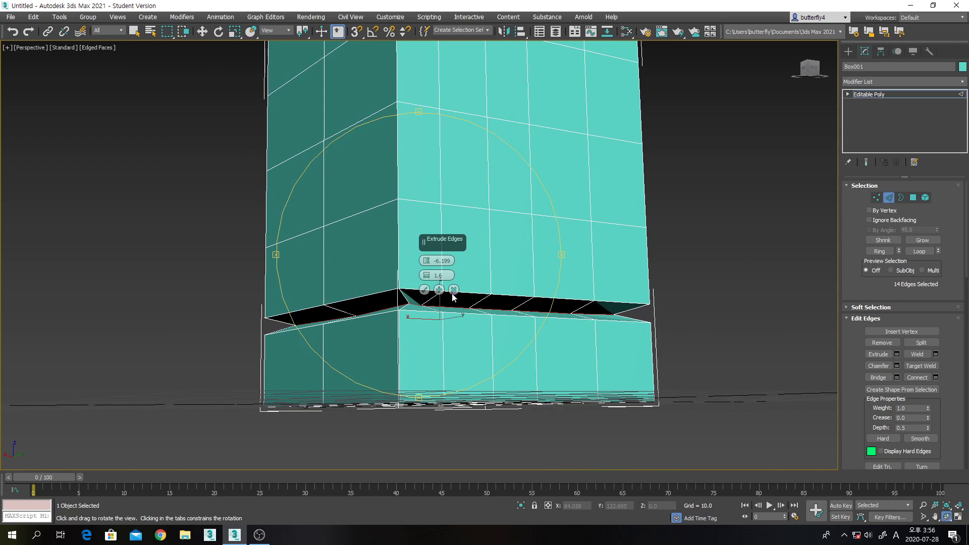
Step: Extrude the lowest edge loop outward with a height of 3.3 and a width of 6.0
left_click_drag(376, 246, 425, 209)
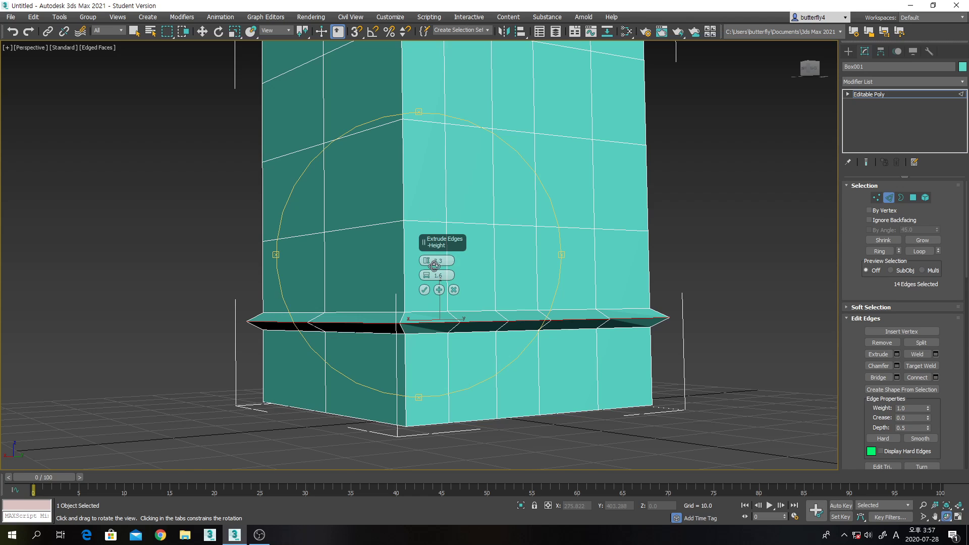
left_click_drag(430, 277, 434, 244)
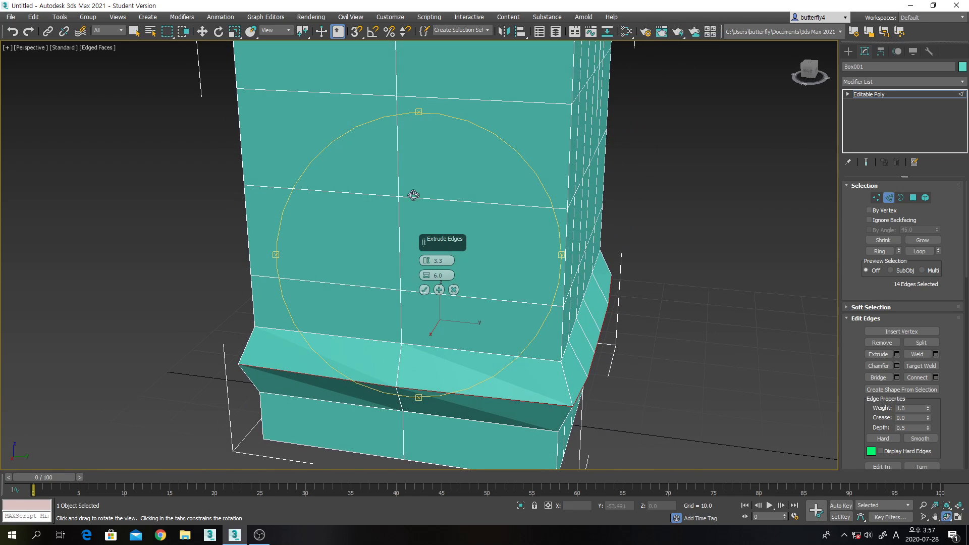
left_click(423, 291)
Step: Select the third horizontal edge loop above the base and extrude it inward with a width of 6.0
key("w")
left_click(370, 196)
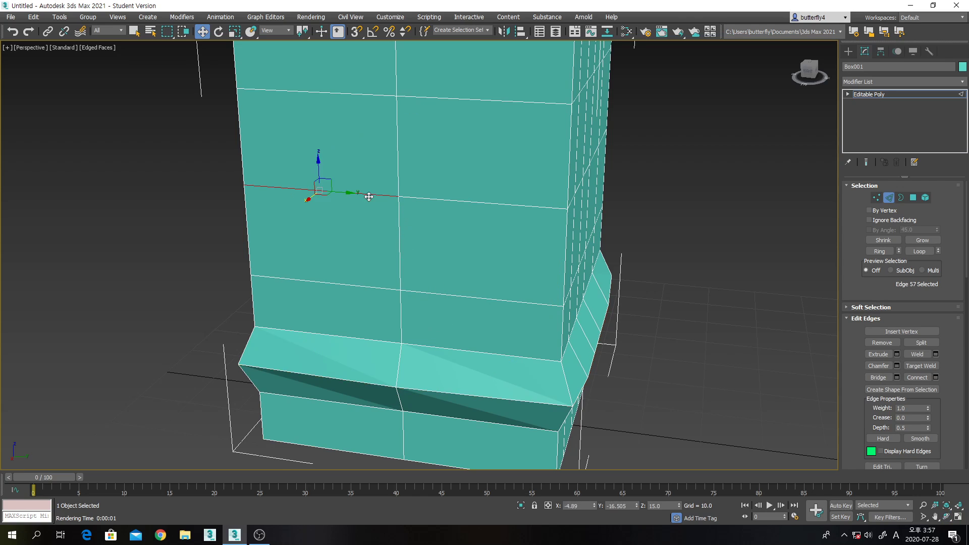
left_click(919, 250)
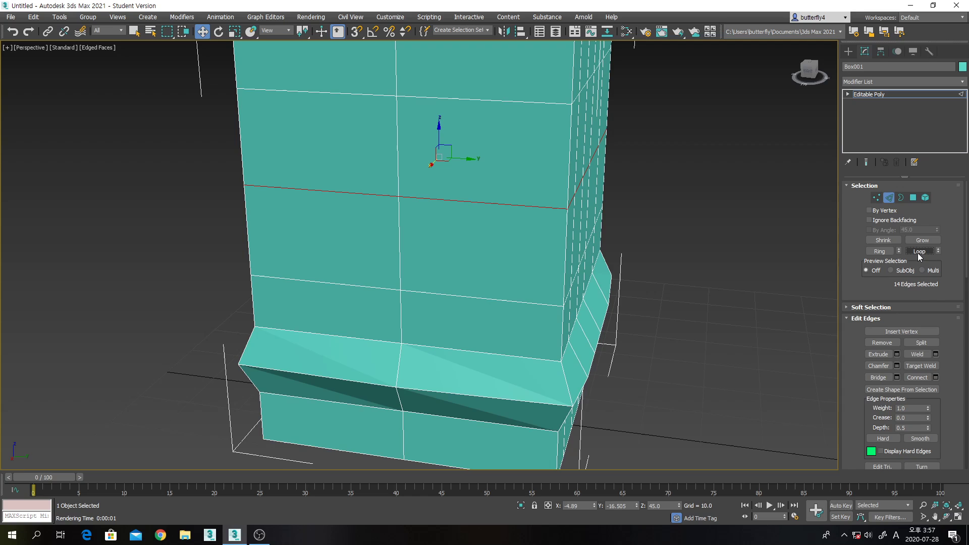
left_click(896, 354)
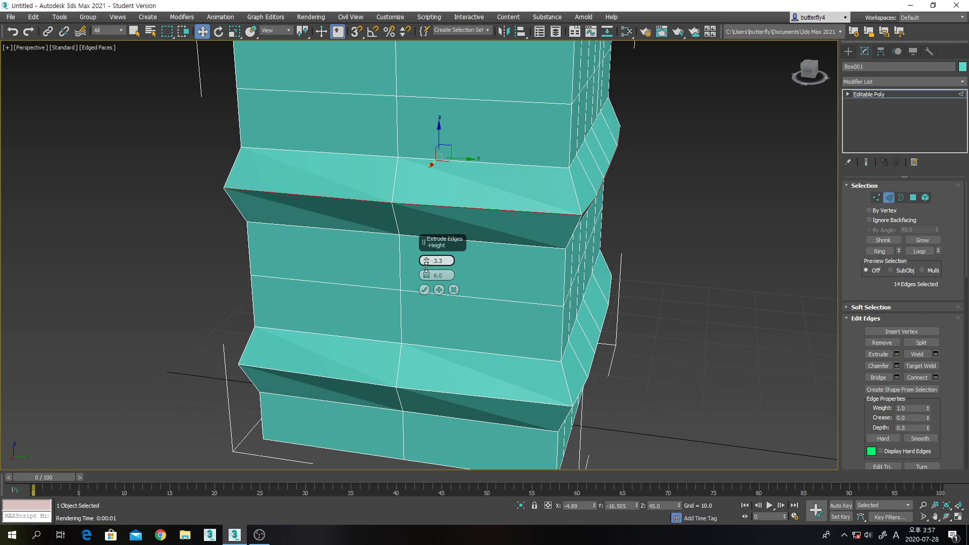
left_click_drag(427, 261, 437, 319)
left_click(424, 289)
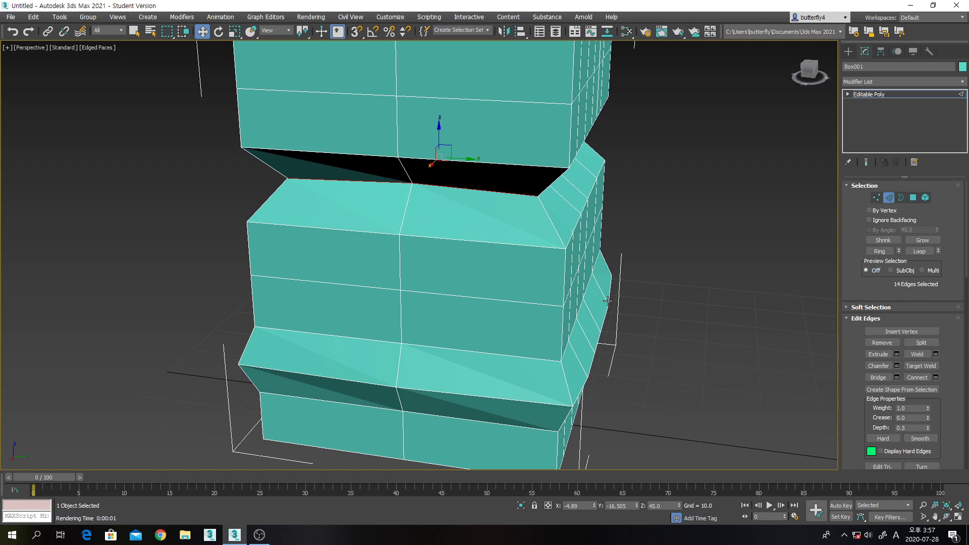
Step: Select the two collinear edges along one upper rim of the teal box's top block and open the Chamfer settings
middle_click_drag(605, 300, 641, 394)
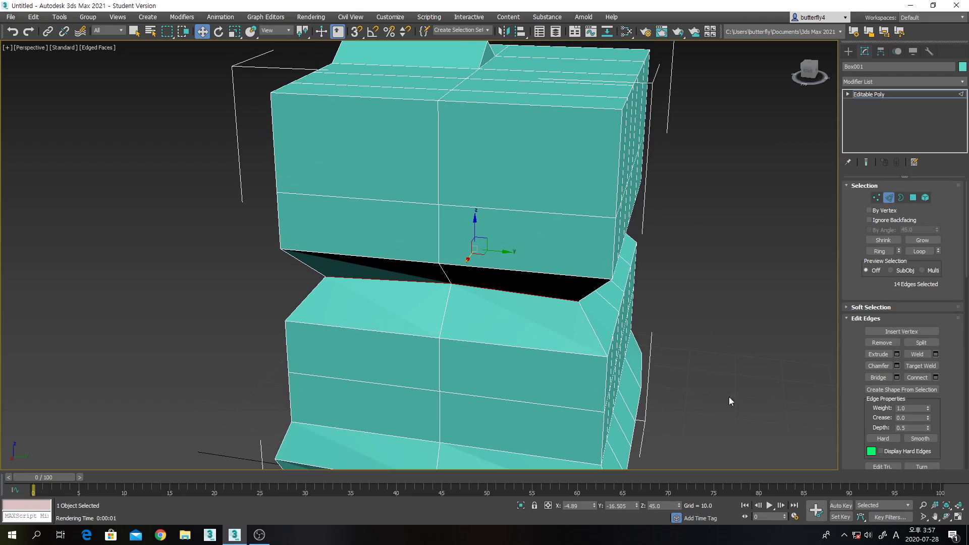
left_click(947, 516)
left_click_drag(499, 313, 443, 305)
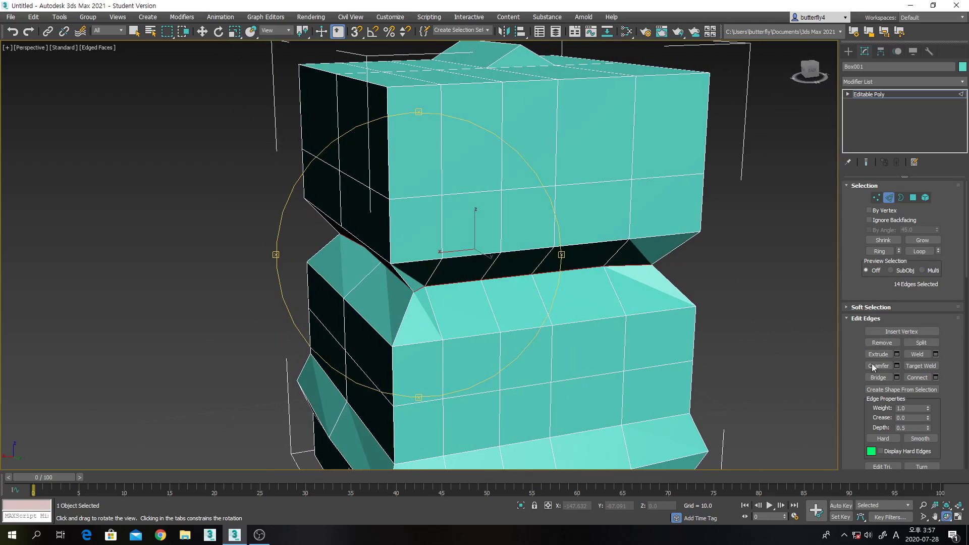
left_click_drag(465, 268, 486, 296)
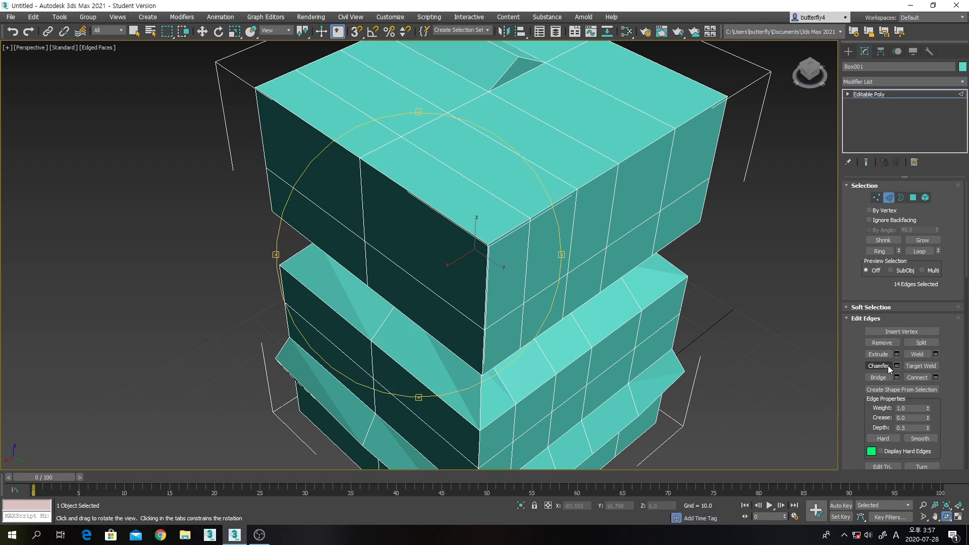
mouse_move(479, 302)
left_mouse_down()
mouse_move(482, 287)
mouse_move(477, 319)
left_mouse_up()
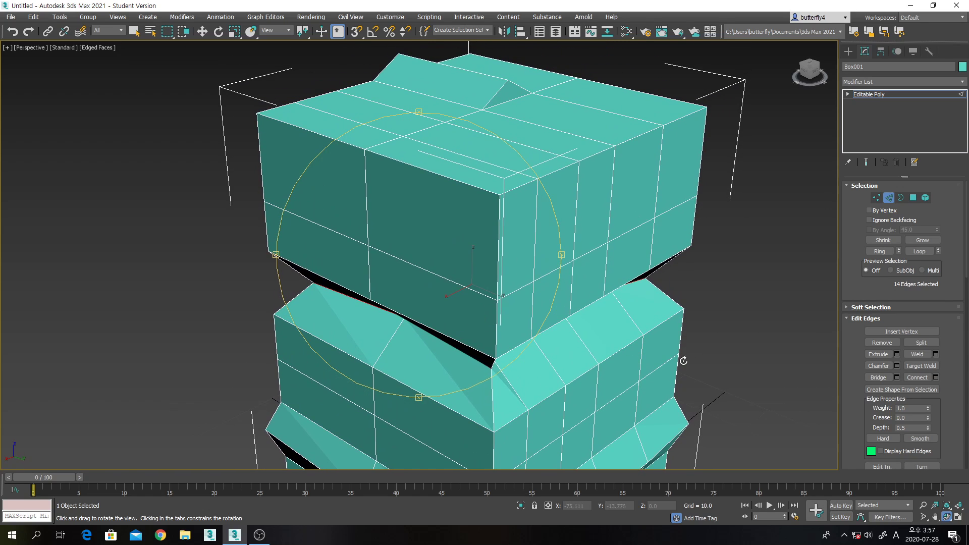
left_click_drag(703, 300, 705, 350)
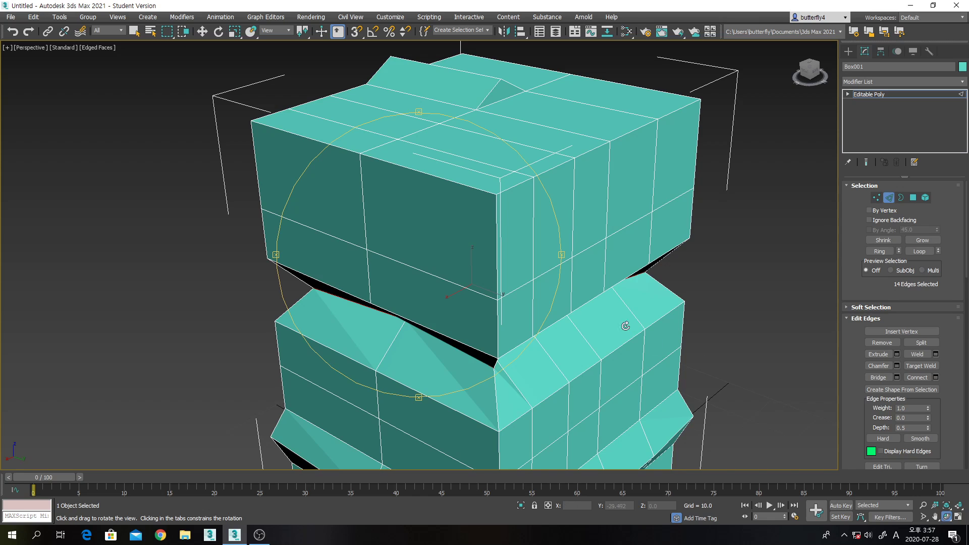
left_click_drag(545, 295, 540, 303)
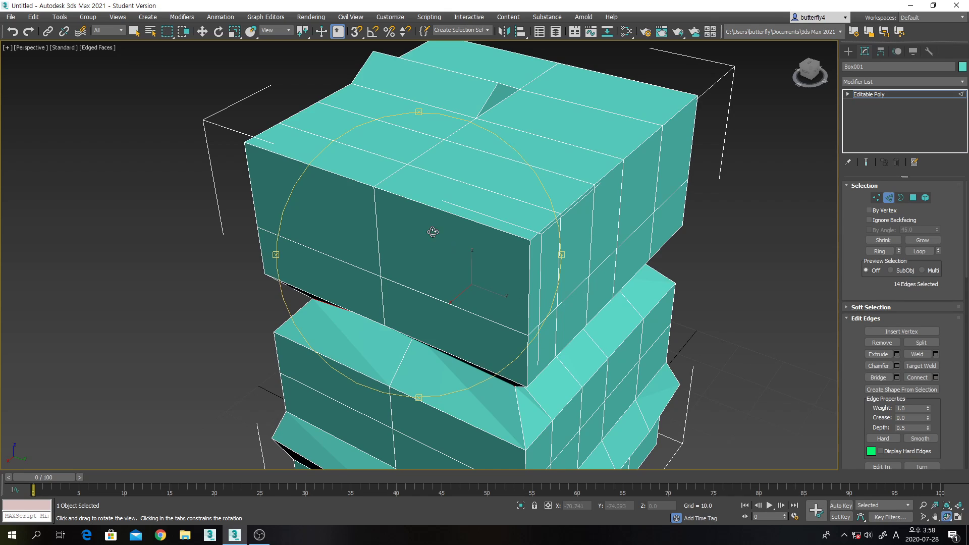
key("w")
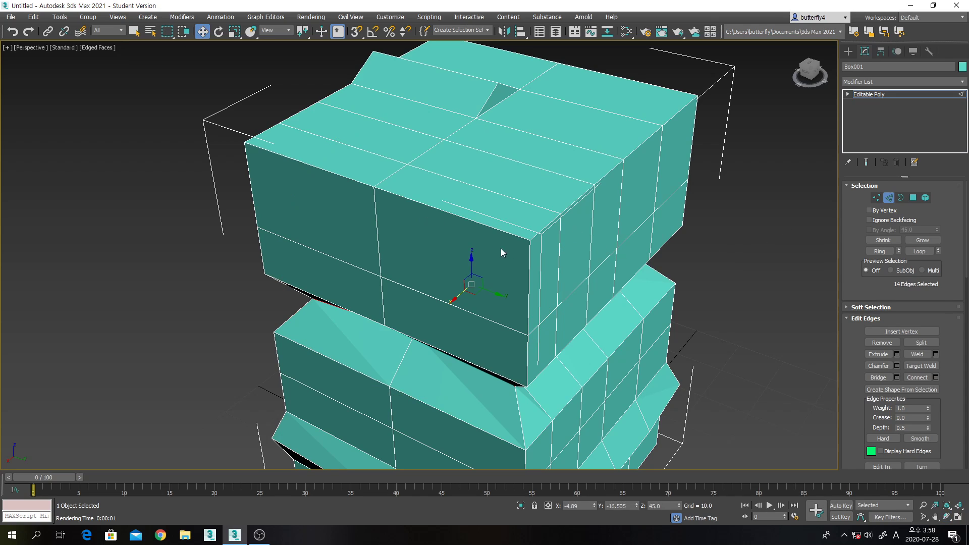
left_click(466, 220)
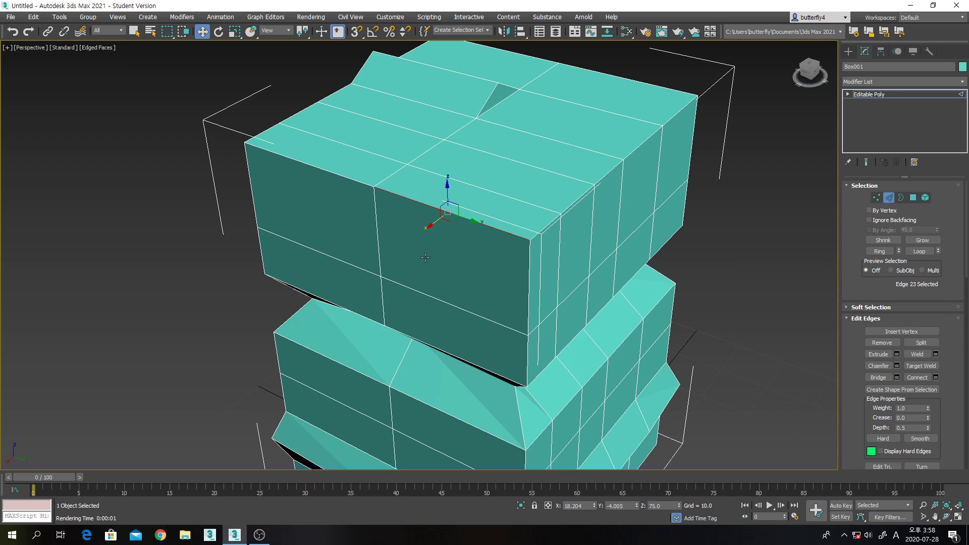
left_click(348, 179, "ctrl")
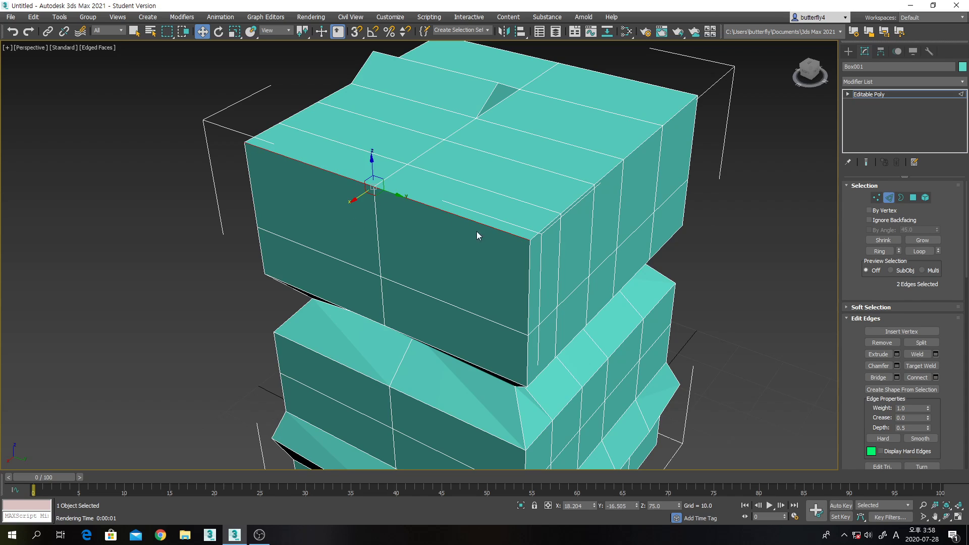
left_click(897, 366)
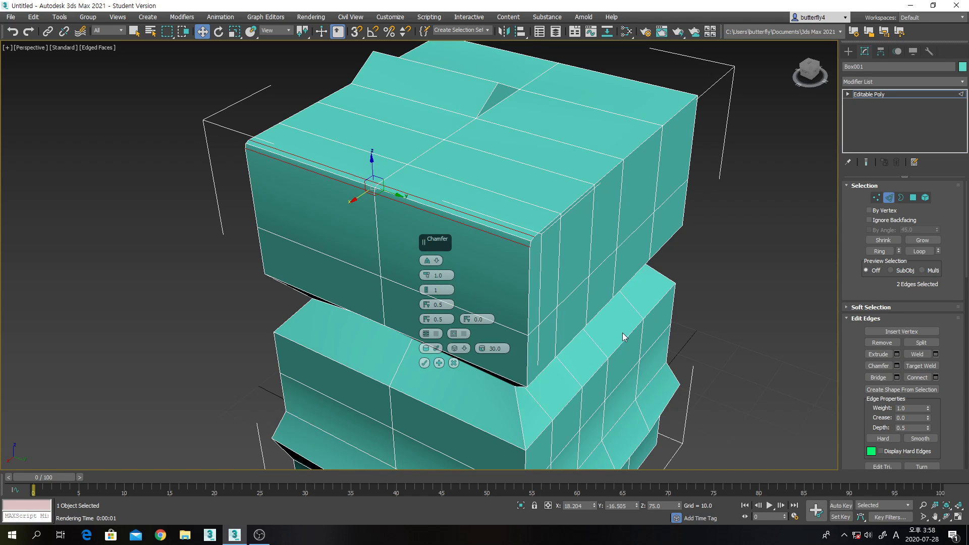
Step: Increase the chamfer amount on the selected top edges to 4.7
left_click(946, 516)
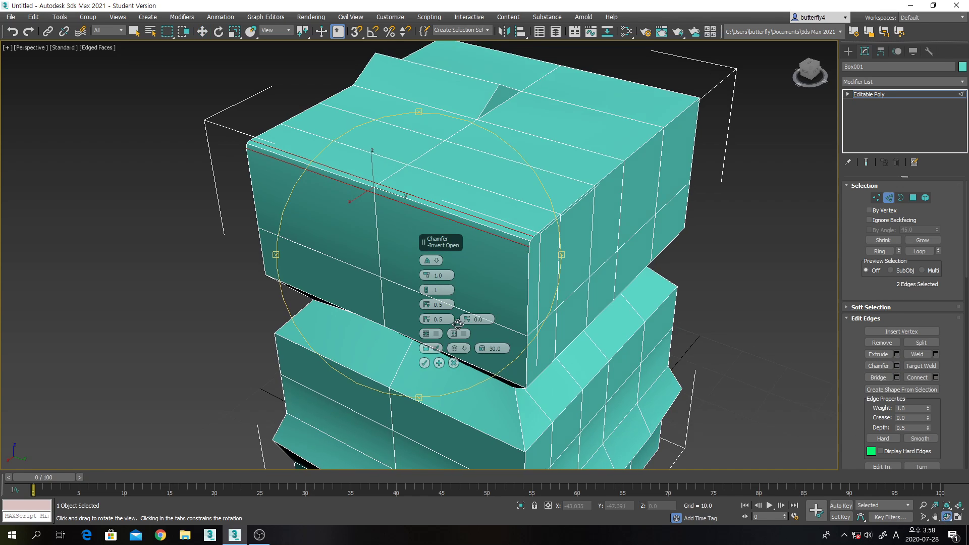
left_click_drag(434, 245, 438, 318)
scroll(447, 298, "up", 4)
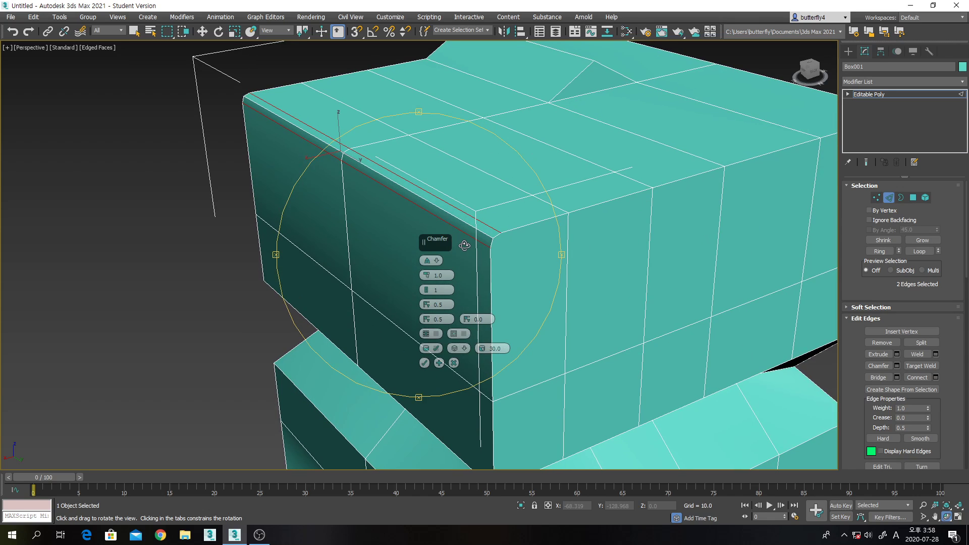
scroll(463, 238, "up", 2)
left_click_drag(463, 238, 529, 198)
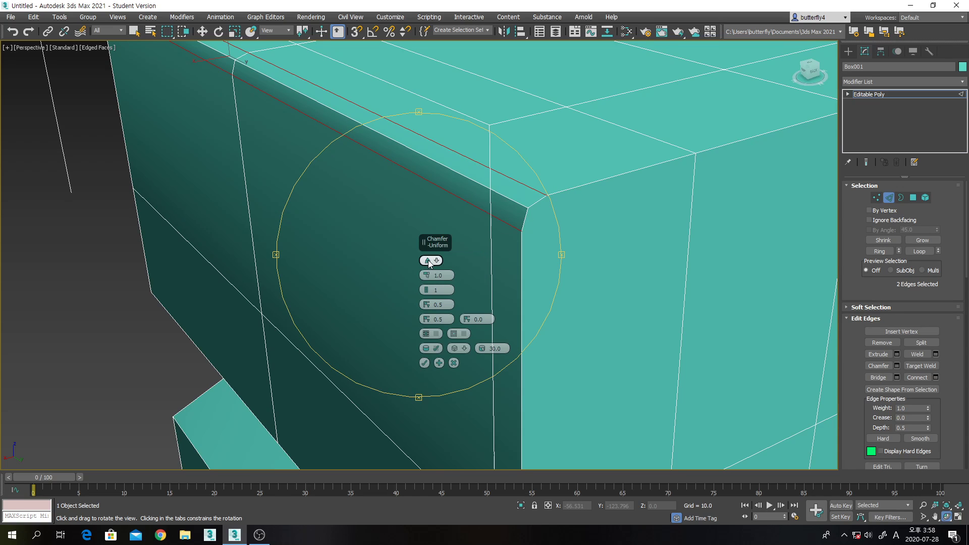
left_click_drag(428, 274, 428, 258)
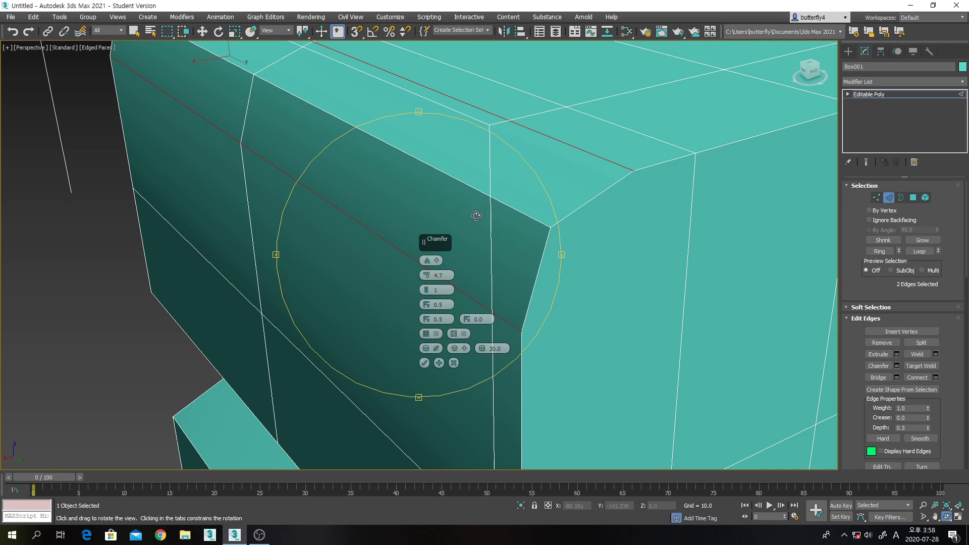
Step: Round the chamfer with 6 segments and apply it
left_click(428, 290)
left_click_drag(428, 291, 430, 263)
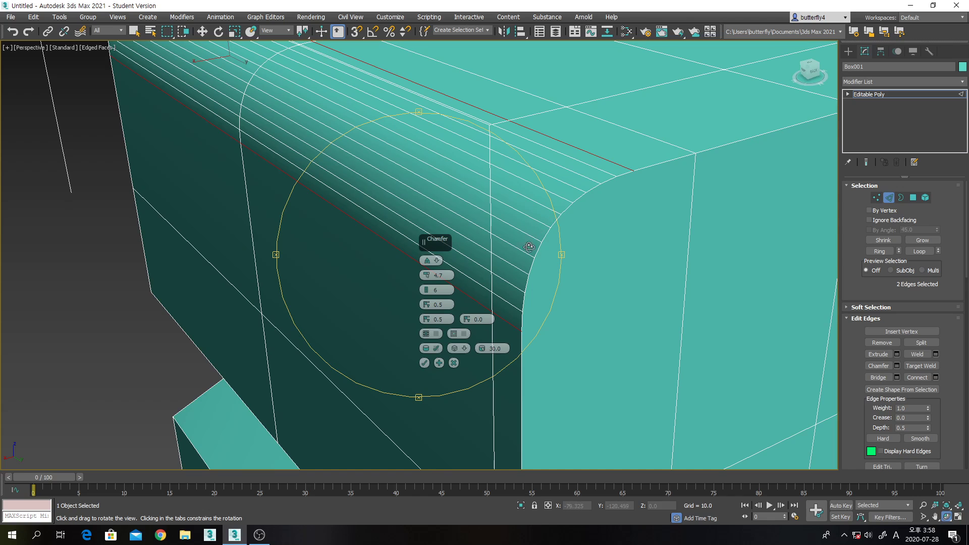
scroll(598, 186, "down", 5)
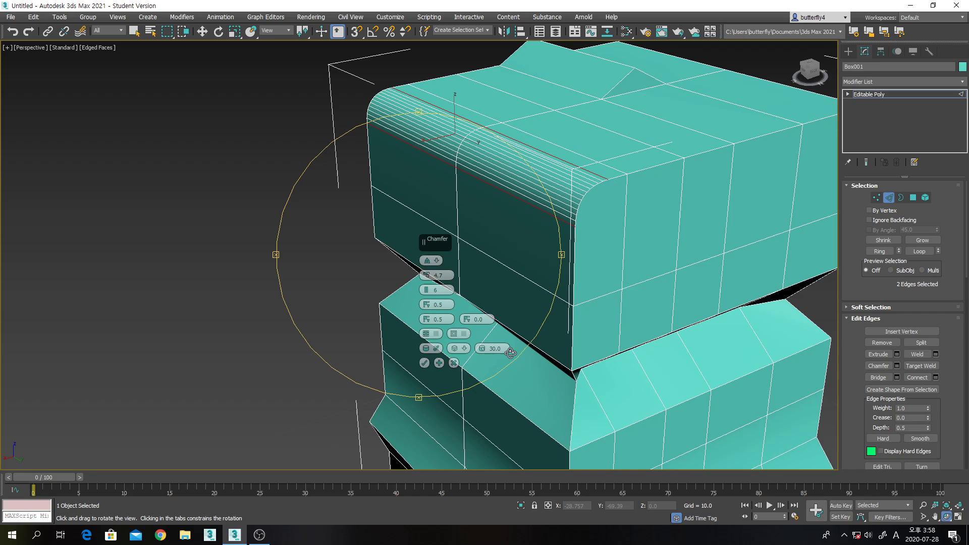
left_click(424, 363)
scroll(579, 335, "down", 5)
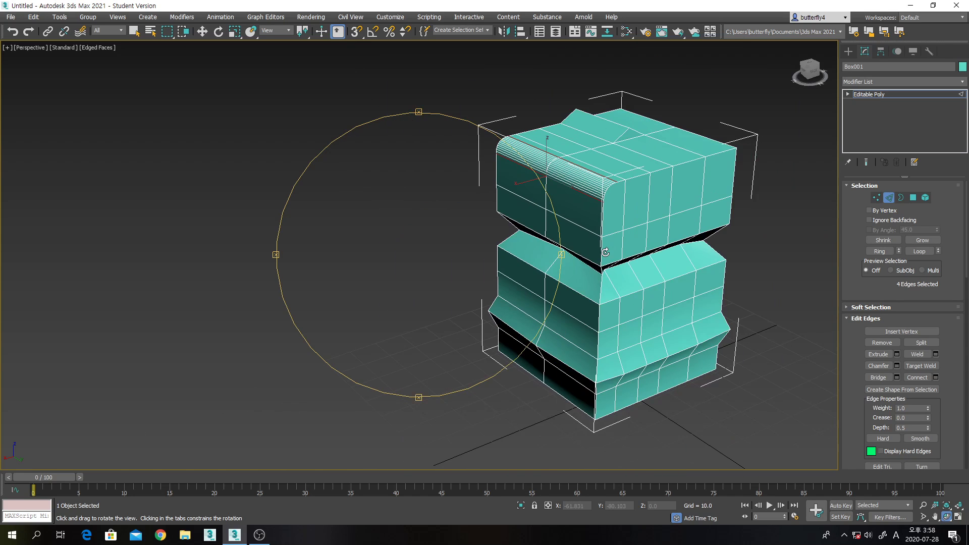
middle_click_drag(612, 255, 571, 261)
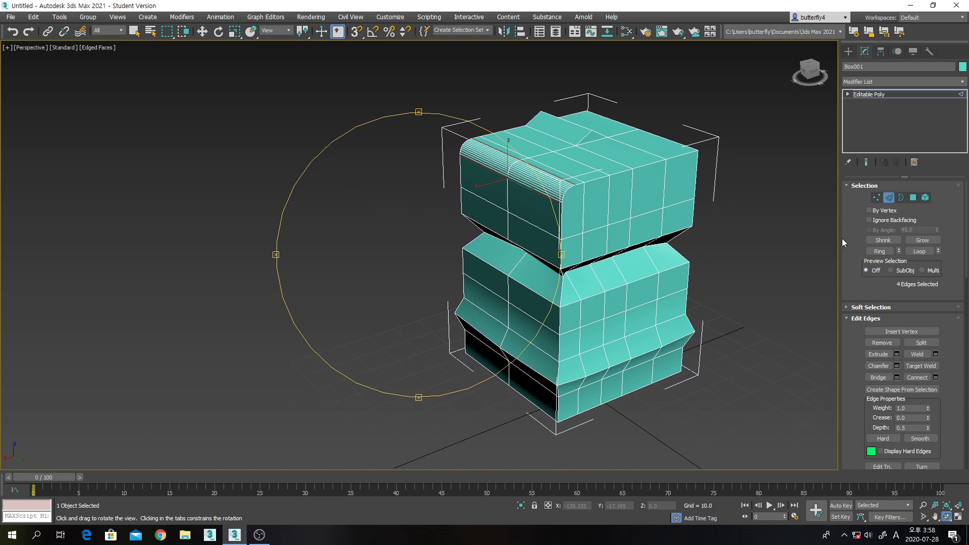
Step: Create a second box beside the teal one in the Top view, about 58.7 long, 61.2 wide and 54.9 high
left_click(848, 51)
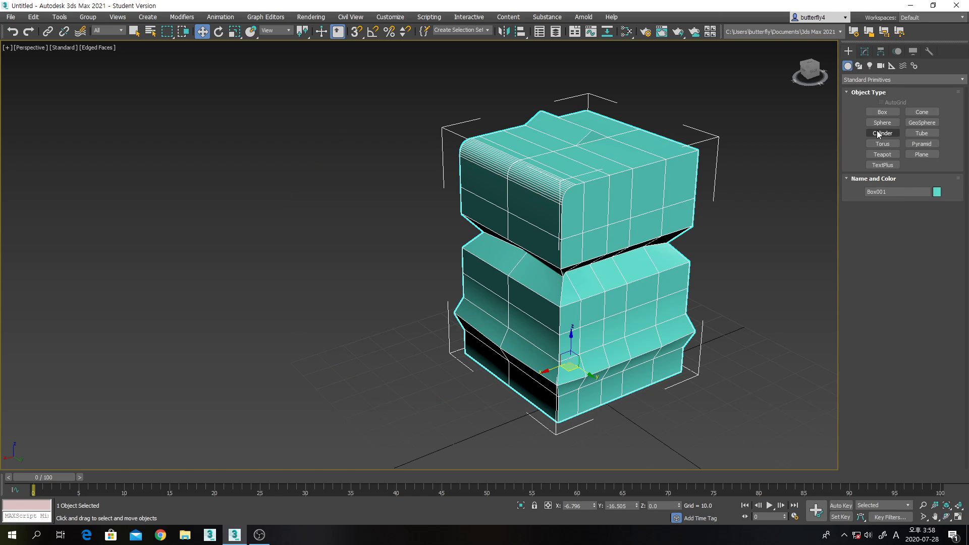
left_click(883, 111)
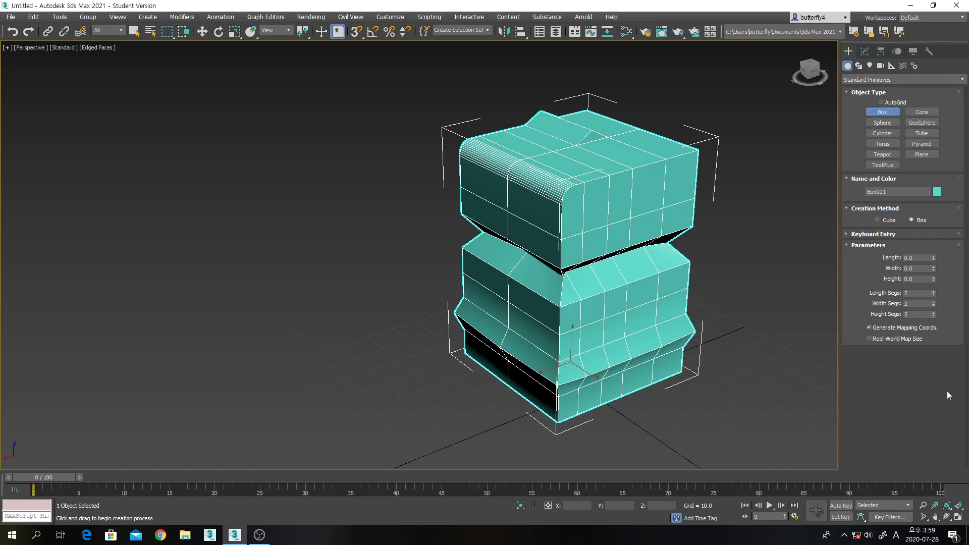
left_click(958, 516)
middle_click(155, 202)
middle_click_drag(155, 202, 240, 192)
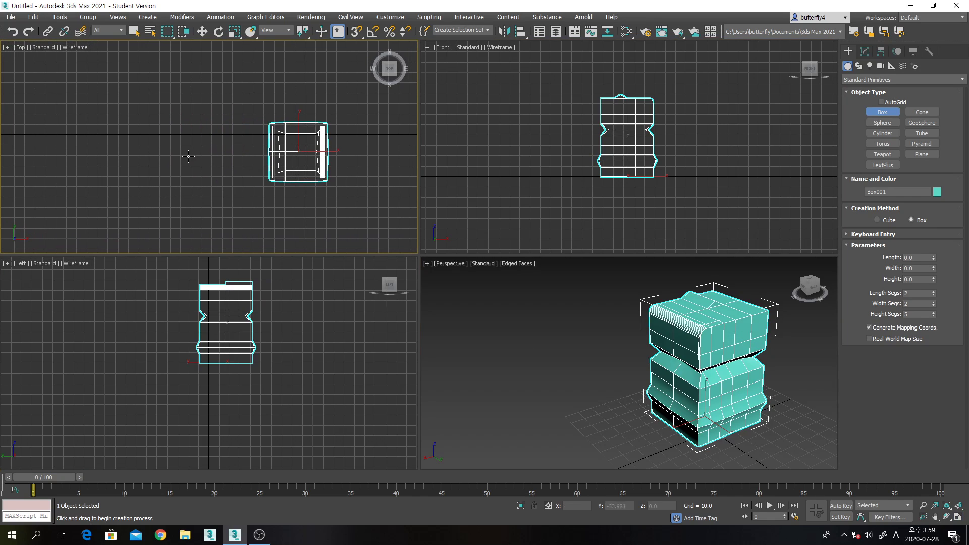
left_click_drag(177, 128, 242, 190)
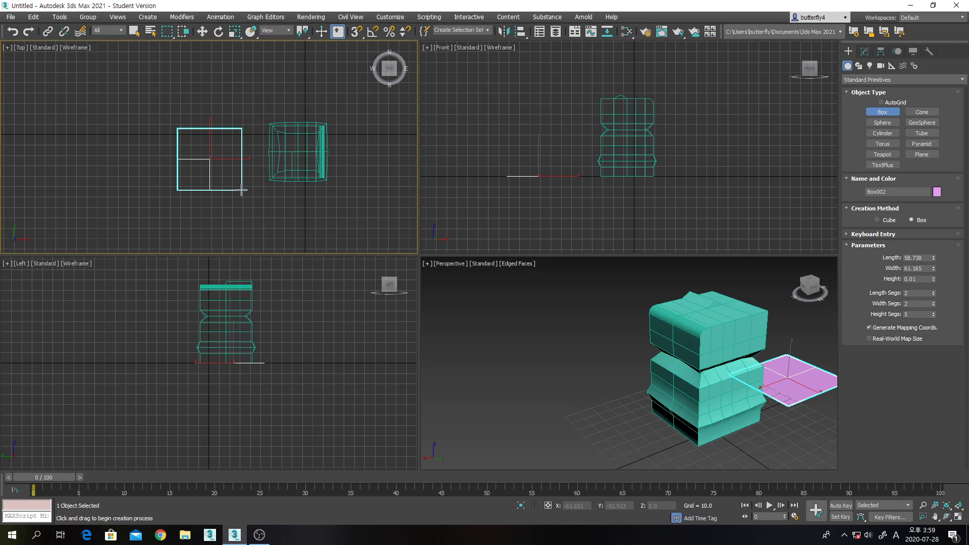
left_click(241, 134)
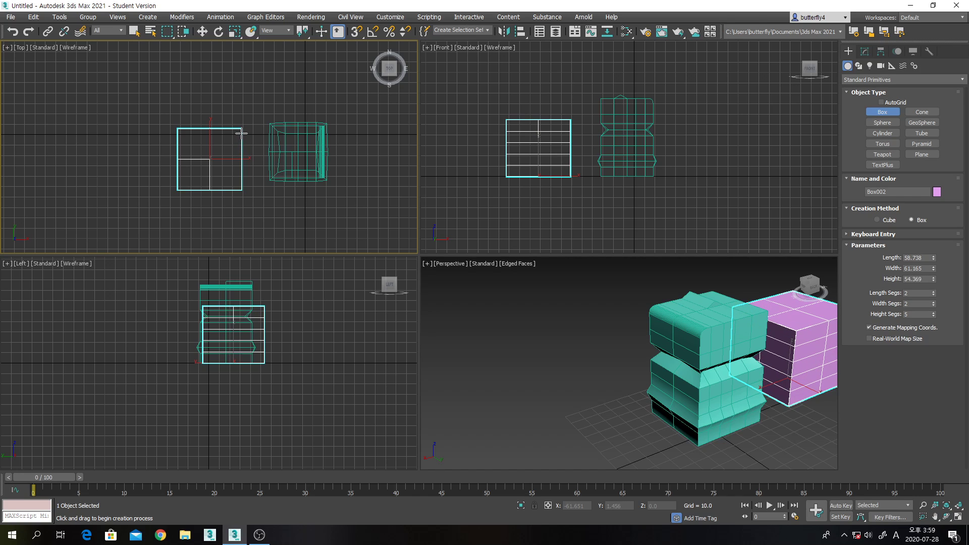
Step: Set the new box's length, width and height to 50 each
left_click(947, 517)
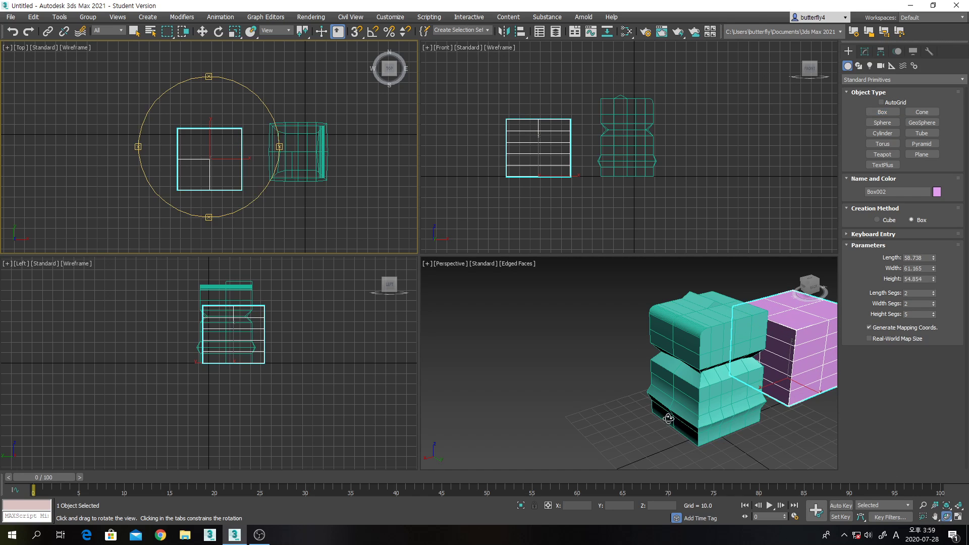
left_click(666, 394)
left_click_drag(666, 393, 501, 367)
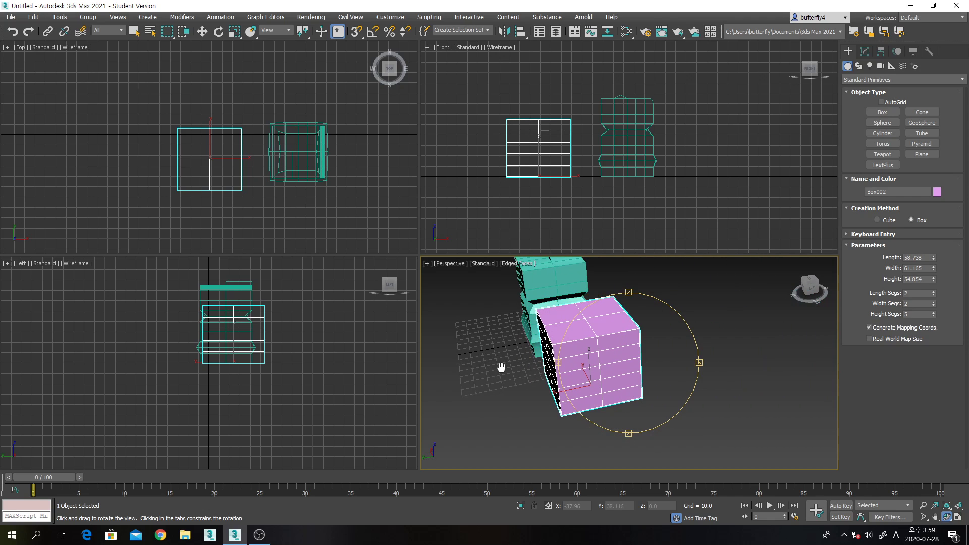
left_click_drag(594, 358, 689, 372)
left_click_drag(807, 408, 808, 425)
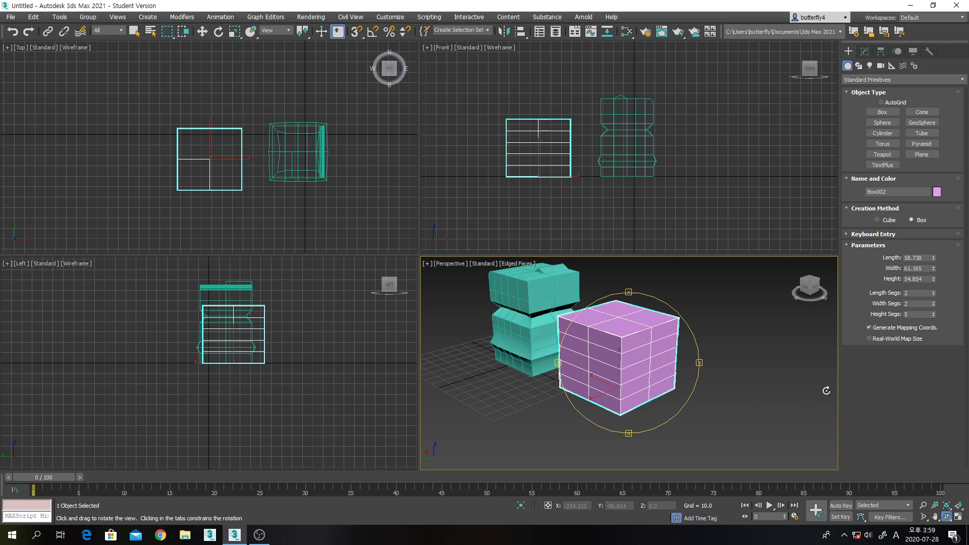
double_click(916, 258)
type("50")
key("Tab")
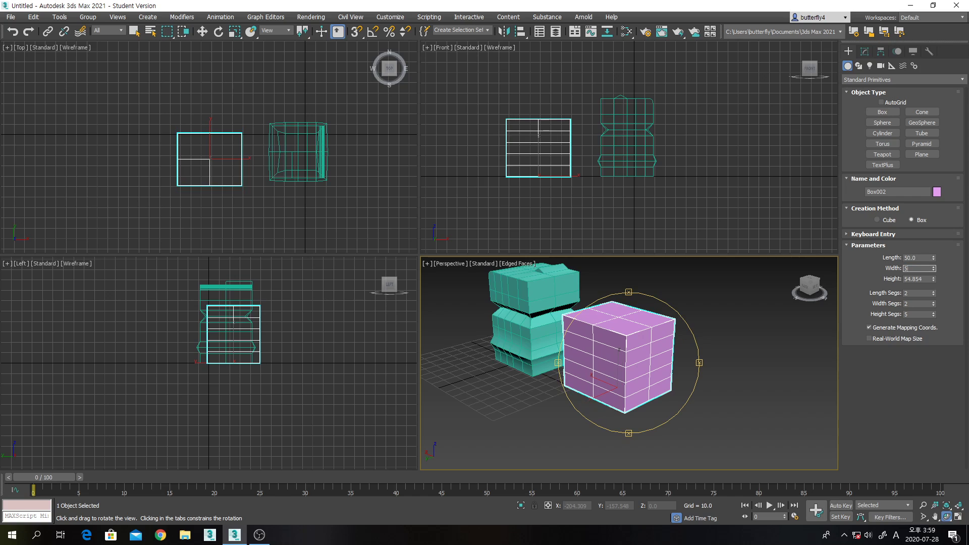
type("50")
key("Tab")
key("Tab")
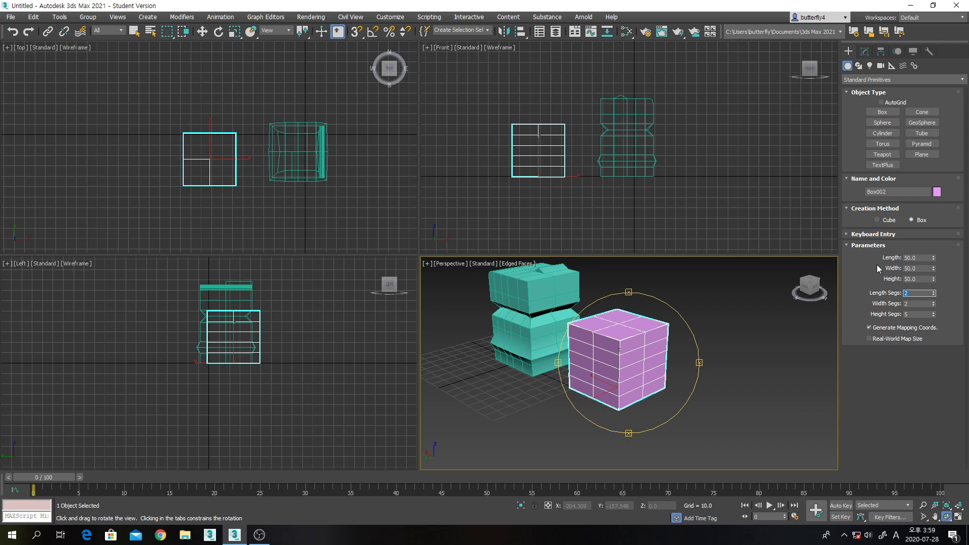
Step: Reduce the new box's length, width and height segments to 1 each
left_click(934, 295)
left_click(934, 305)
left_click(934, 317)
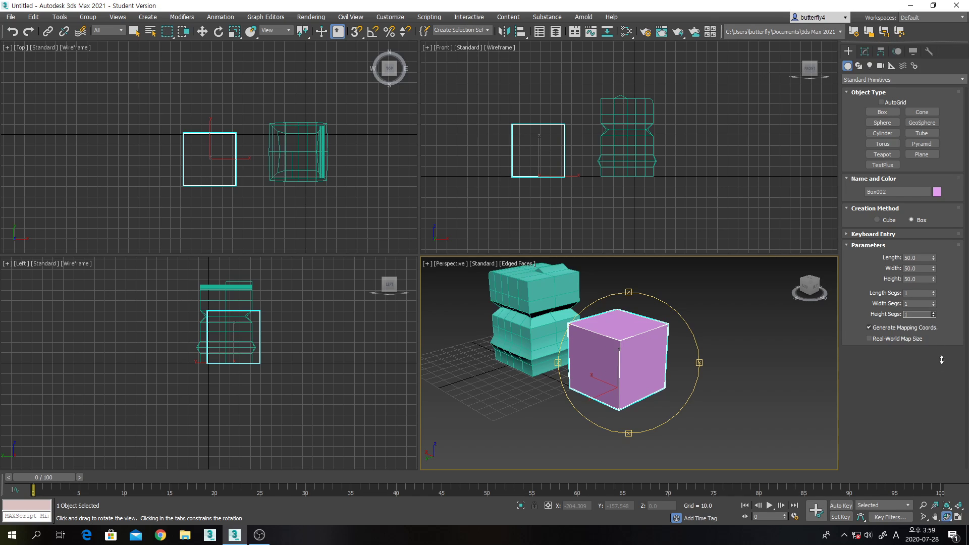
Step: Convert the pink cube to an Editable Poly in the maximized Perspective view
left_click(957, 516)
left_click_drag(516, 382, 646, 391)
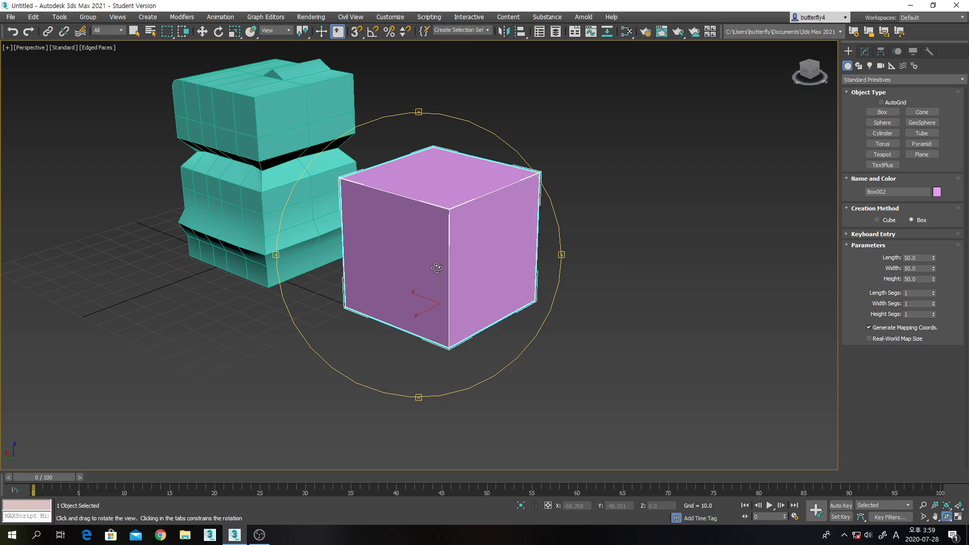
right_click(385, 260)
right_click(384, 260)
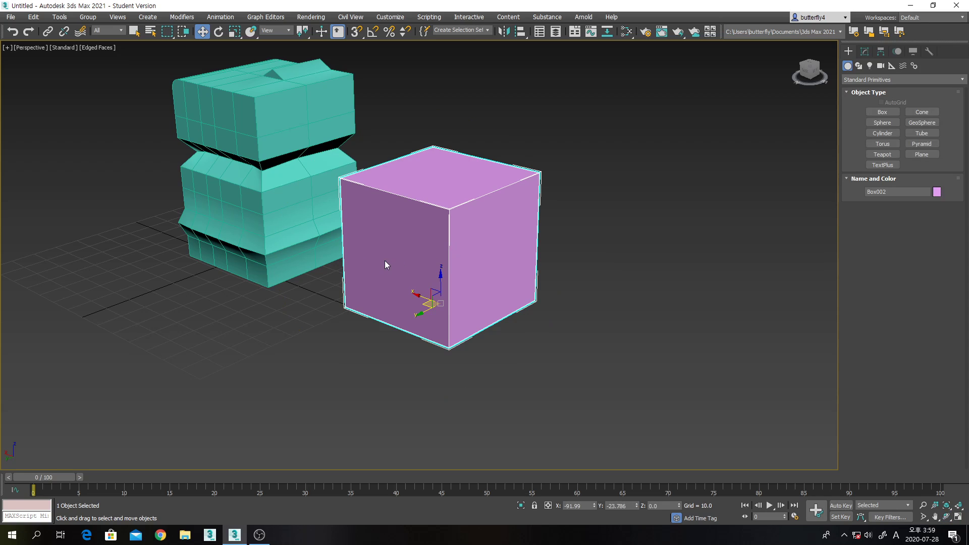
right_click(385, 260)
mouse_move(422, 369)
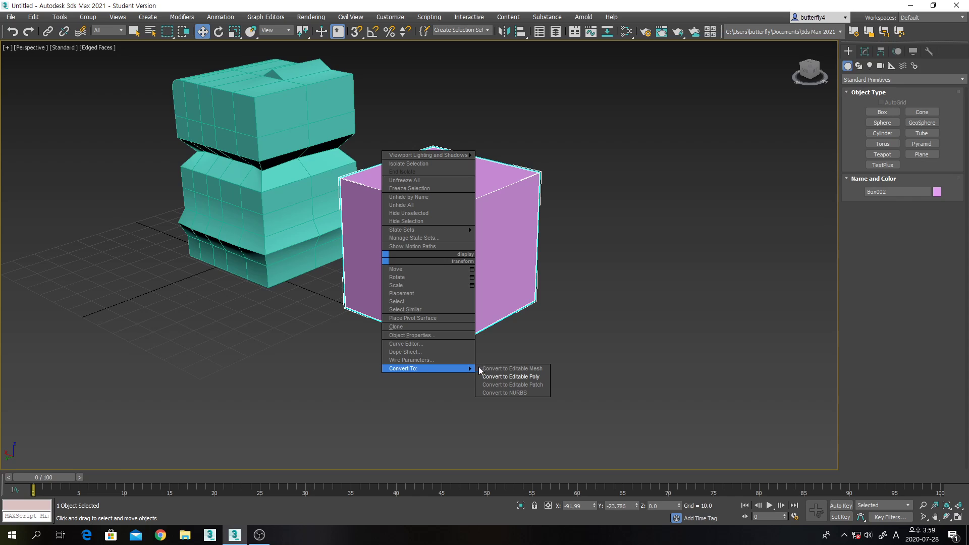
left_click(511, 377)
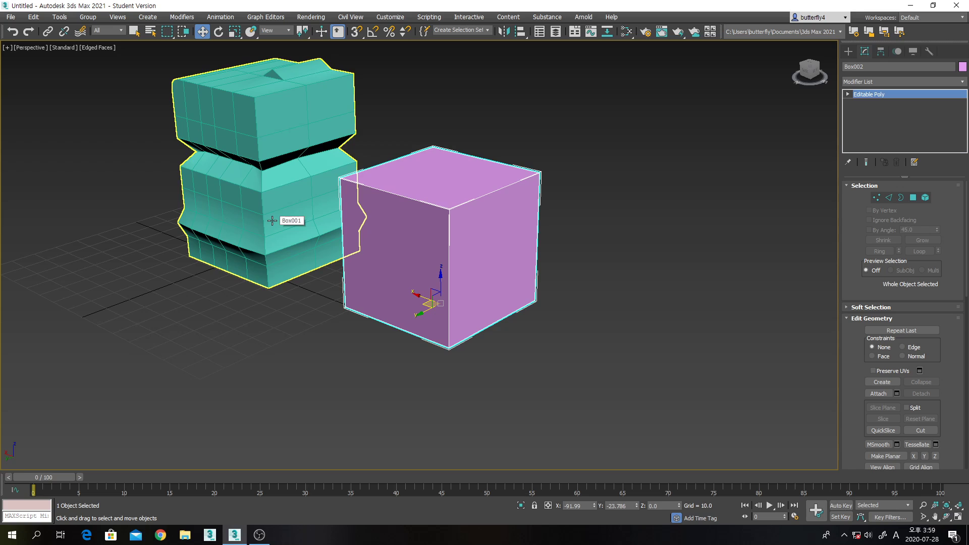
Step: Hide the teal segmented box so only the pink cube remains in the Perspective view
left_click(843, 52)
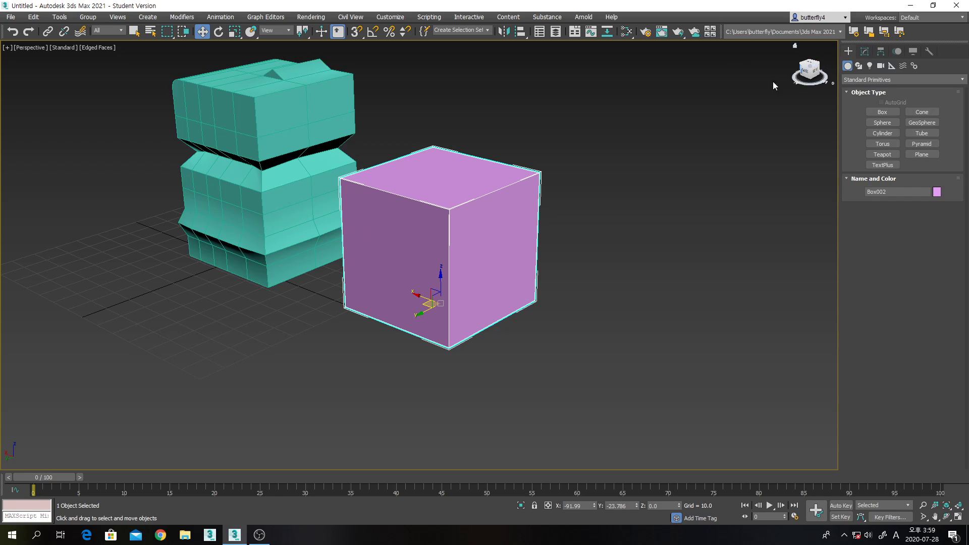
left_click(265, 170)
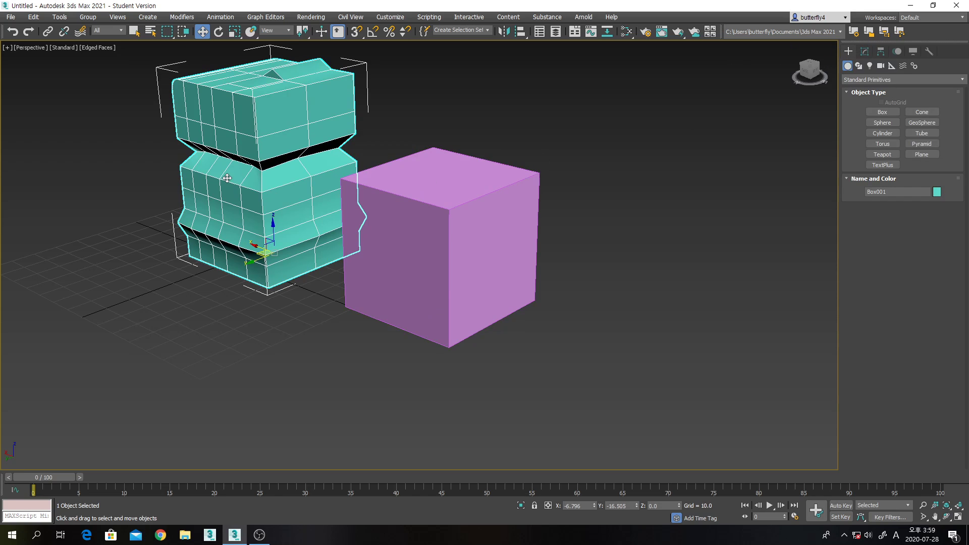
right_click(323, 129)
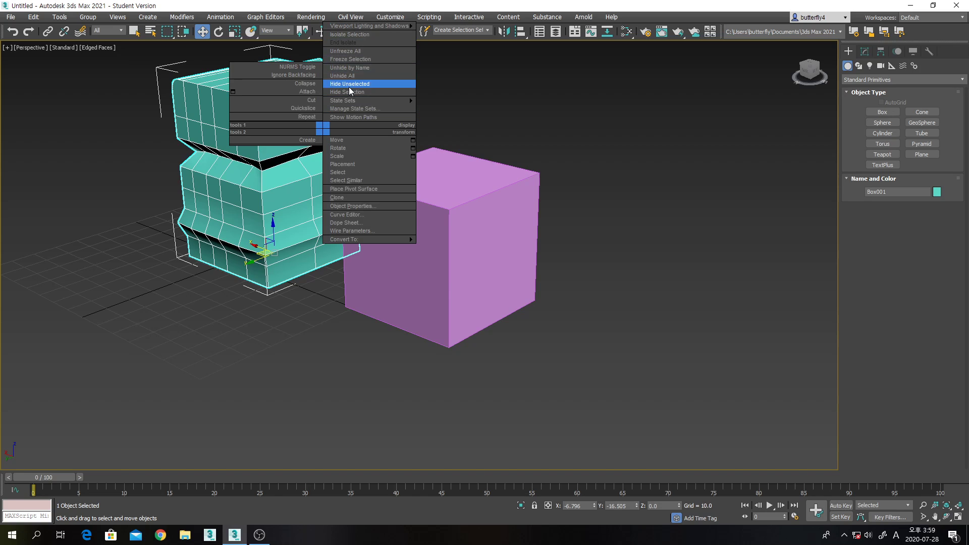
mouse_move(350, 102)
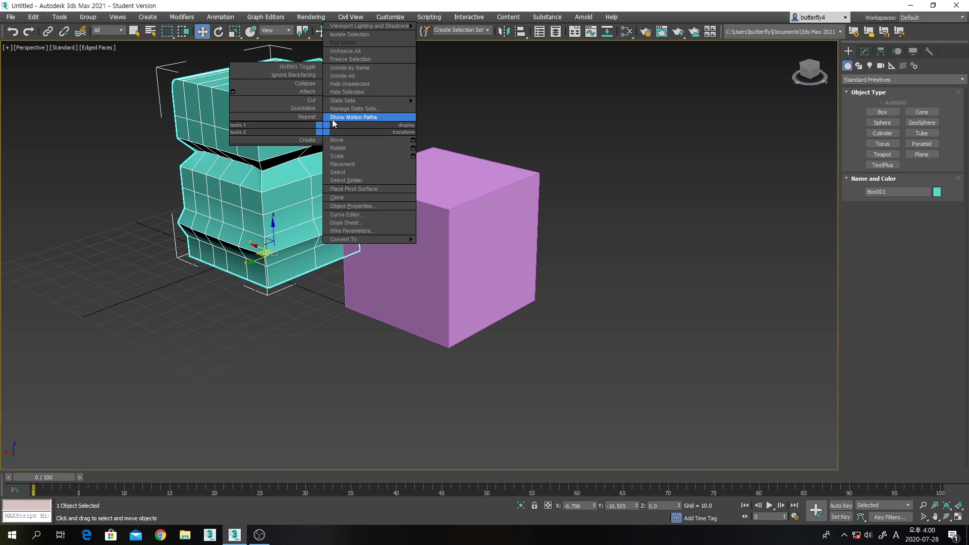
left_click(341, 92)
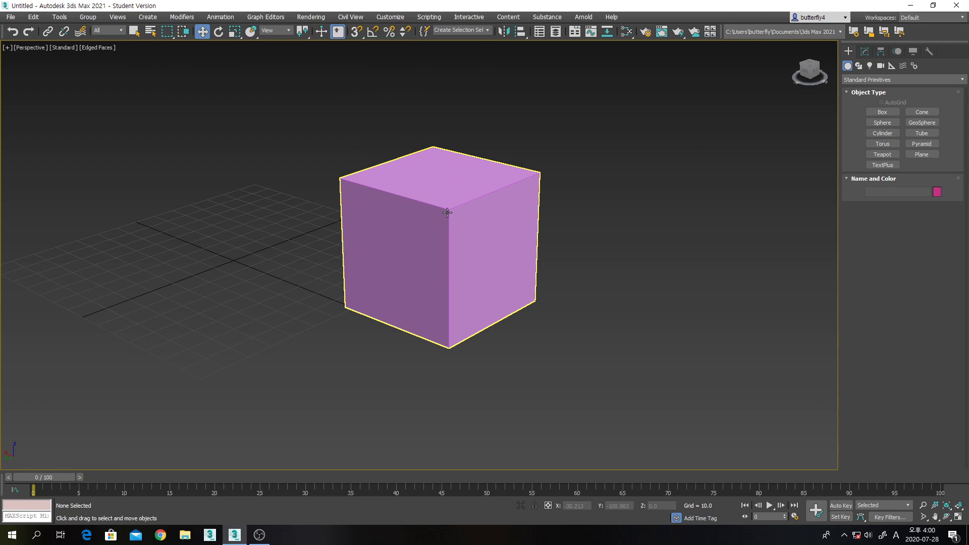
Step: Move the pink cube slightly within the ground plane to about X -97.1, Y -25.6
left_click(459, 227)
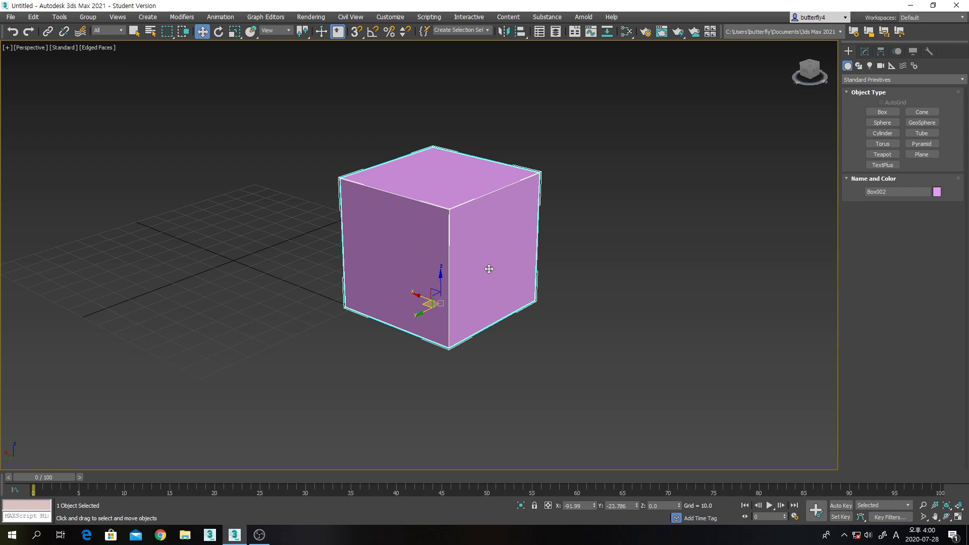
left_click_drag(488, 268, 512, 292)
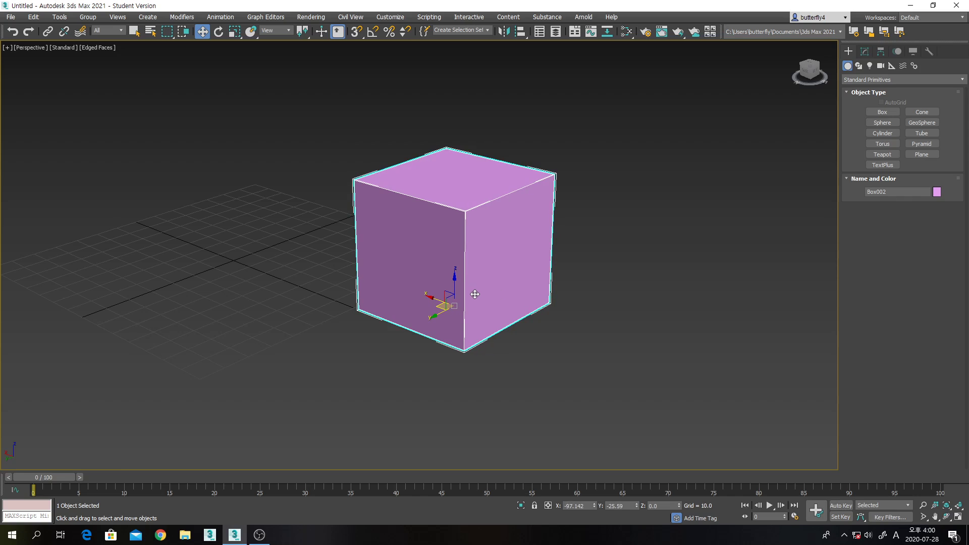
right_click(495, 272)
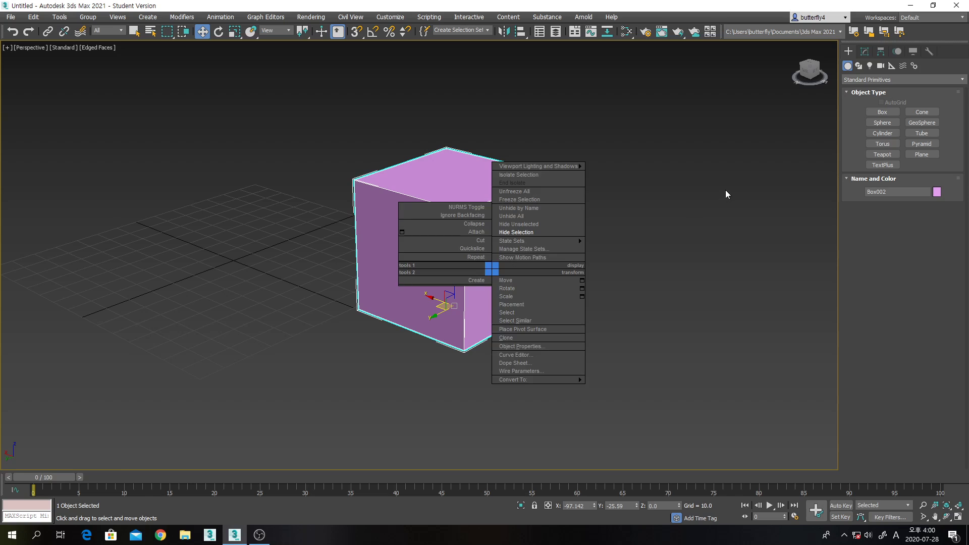
Step: Select all edges of the pink cube at the Edge sub-object level
left_click(865, 49)
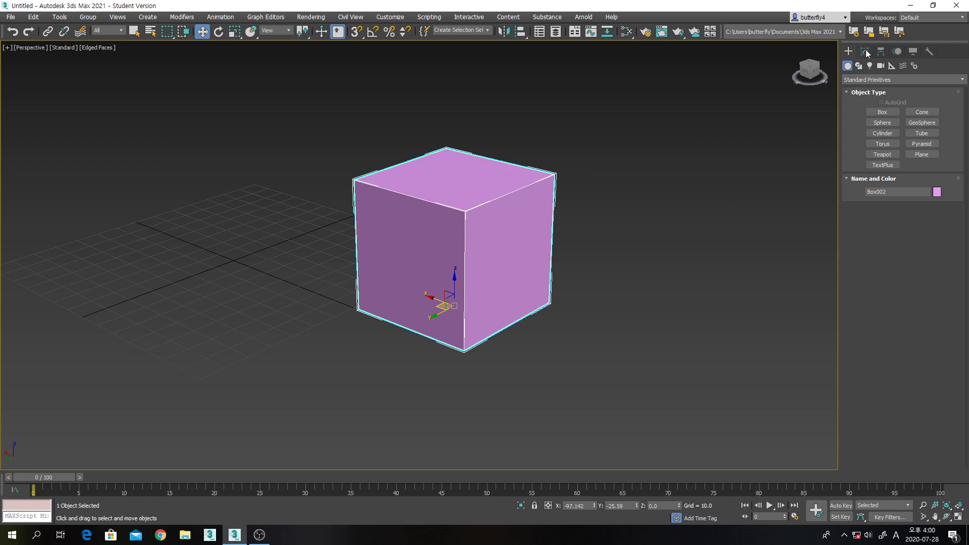
left_click(865, 50)
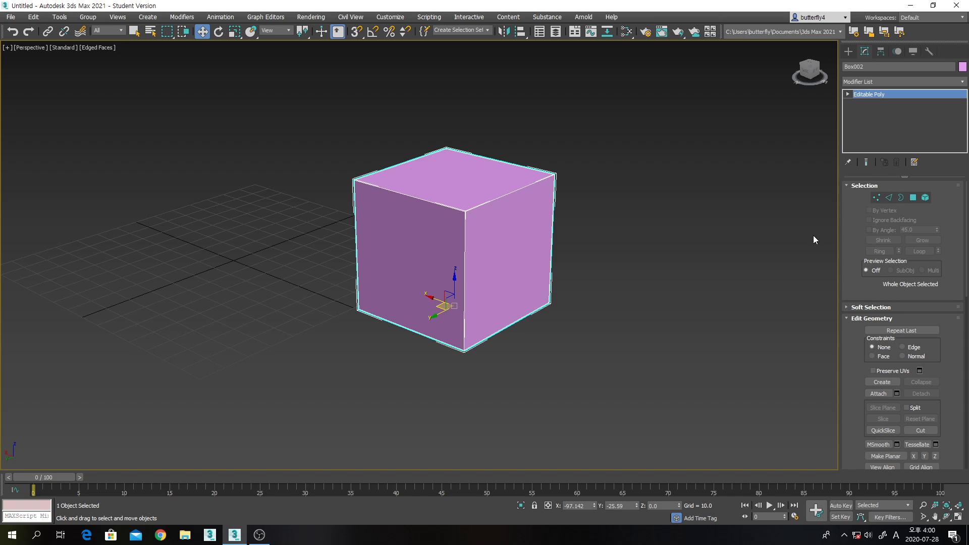
left_click(889, 198)
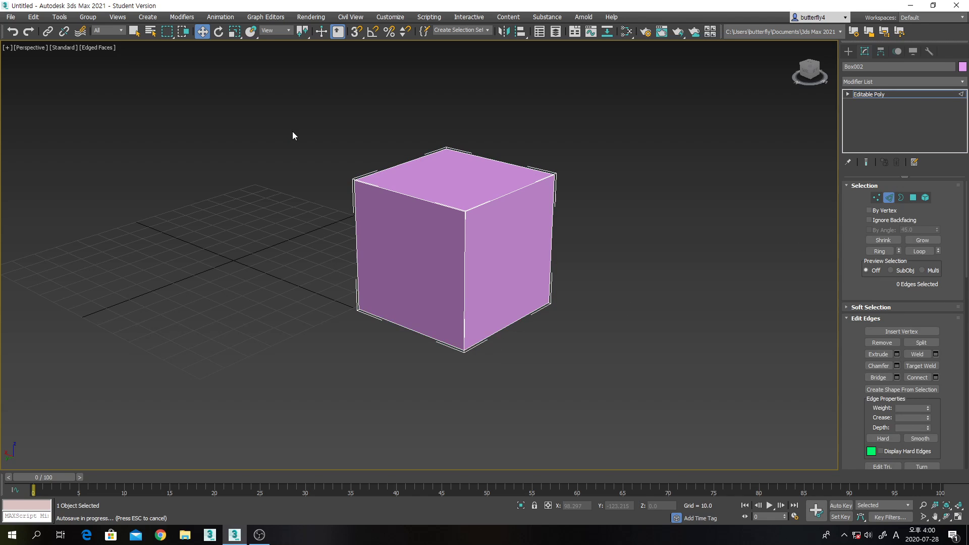
left_click_drag(292, 133, 617, 379)
middle_click_drag(616, 278, 649, 305)
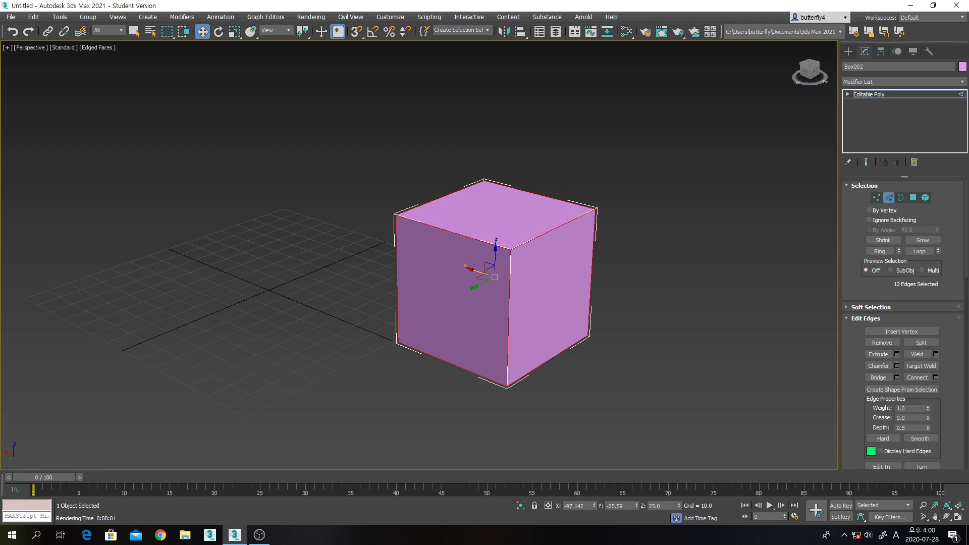
Step: Change the cube's object color to medium blue from the 3ds Max palette
left_click(962, 66)
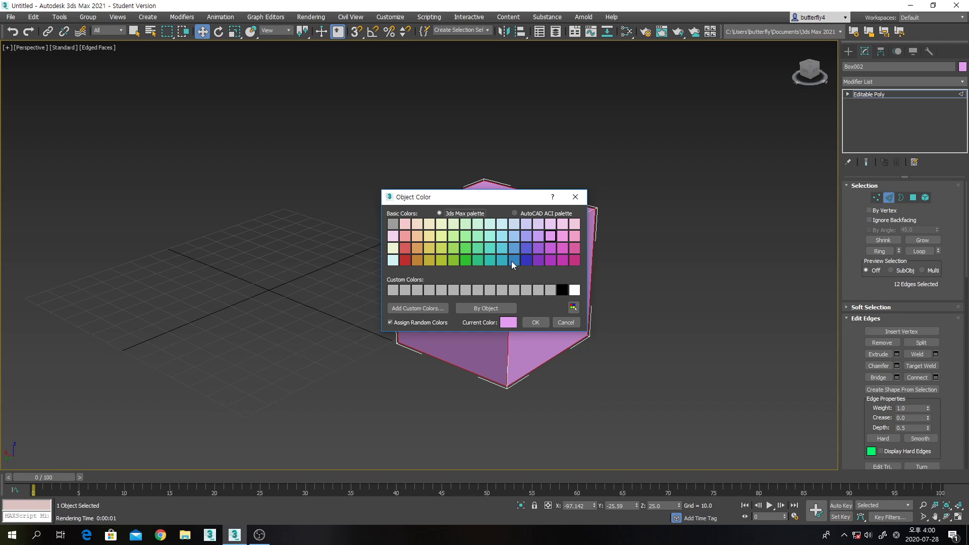
left_click(510, 247)
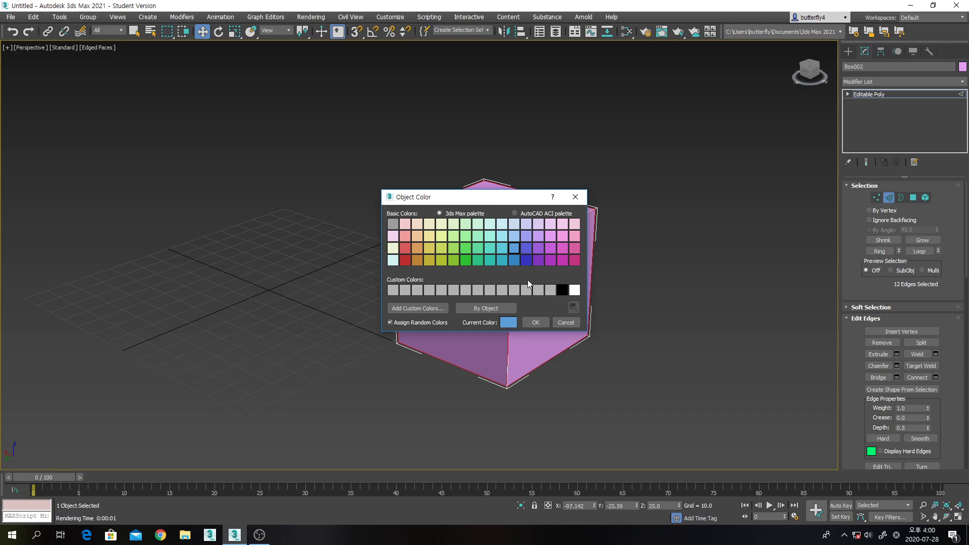
left_click(536, 322)
mouse_move(626, 287)
middle_mouse_down()
mouse_move(620, 262)
mouse_move(607, 288)
middle_mouse_up()
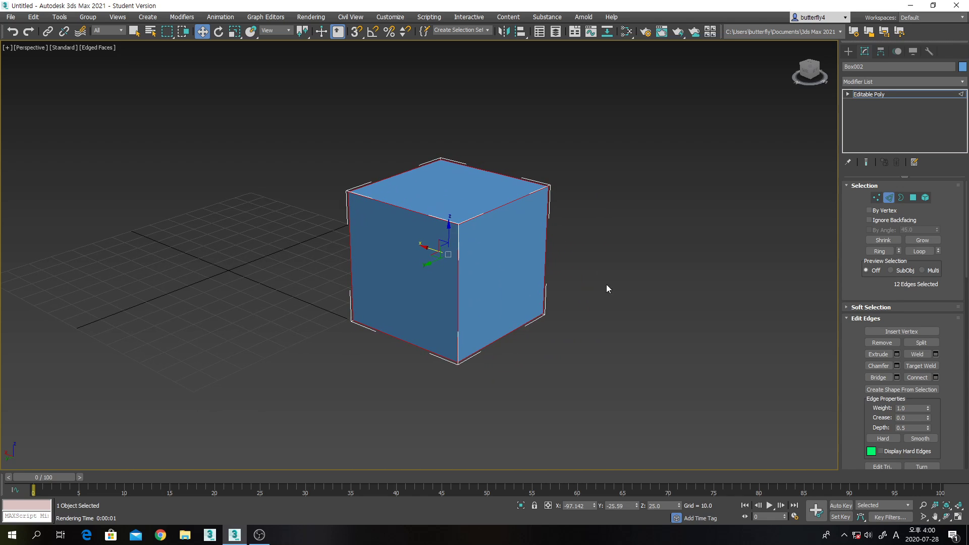
Step: Start a Uniform chamfer with adjustable settings on all selected cube edges and set the edge chamfer amount to 4.0
left_click(946, 516)
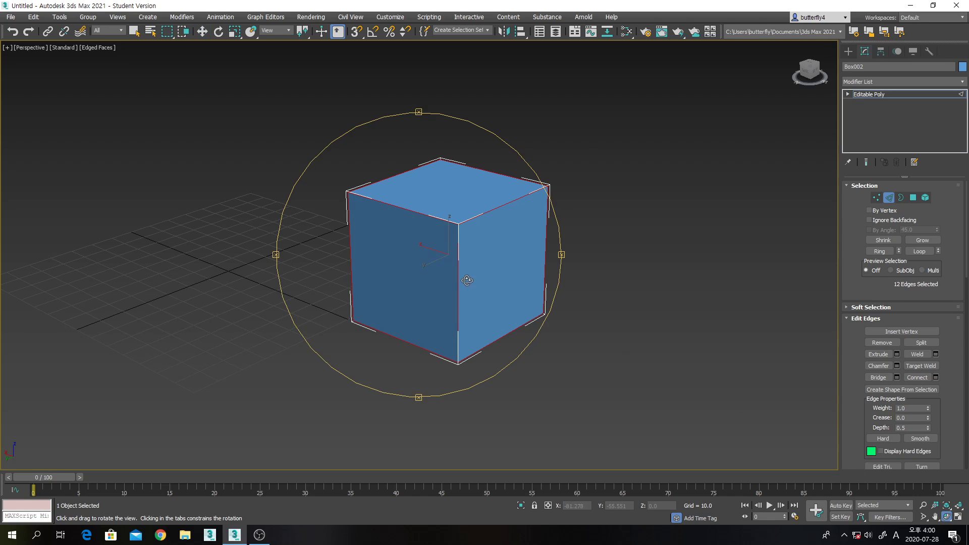
scroll(464, 277, "up", 3)
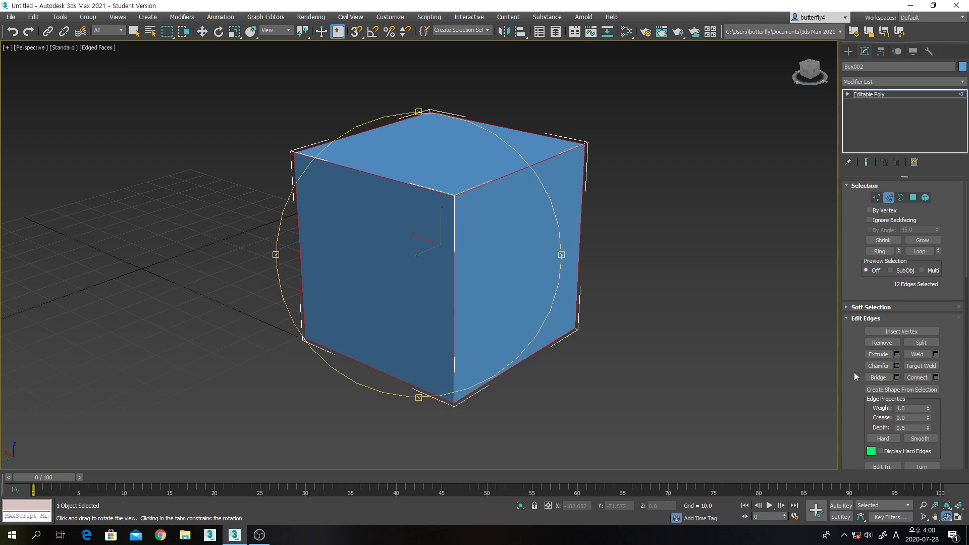
left_click(897, 366)
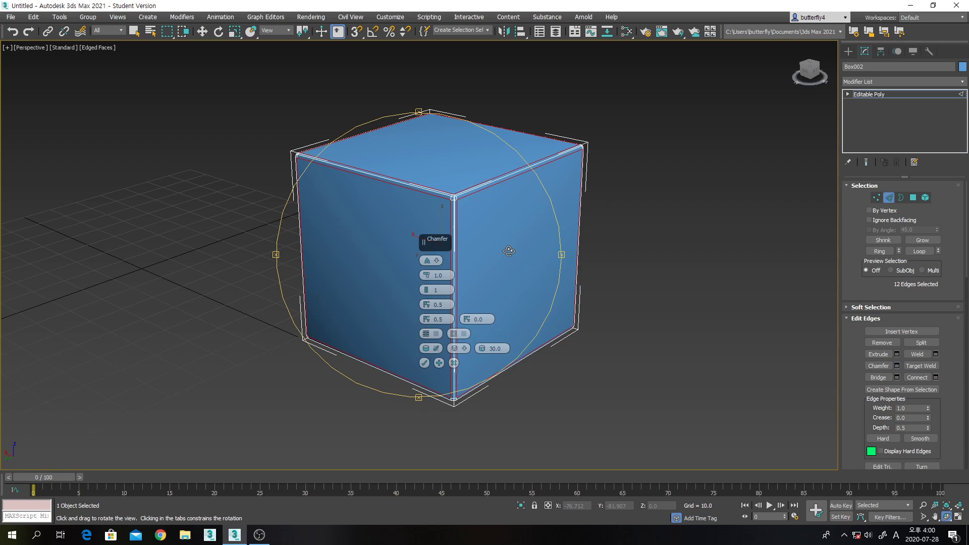
scroll(496, 245, "up", 5)
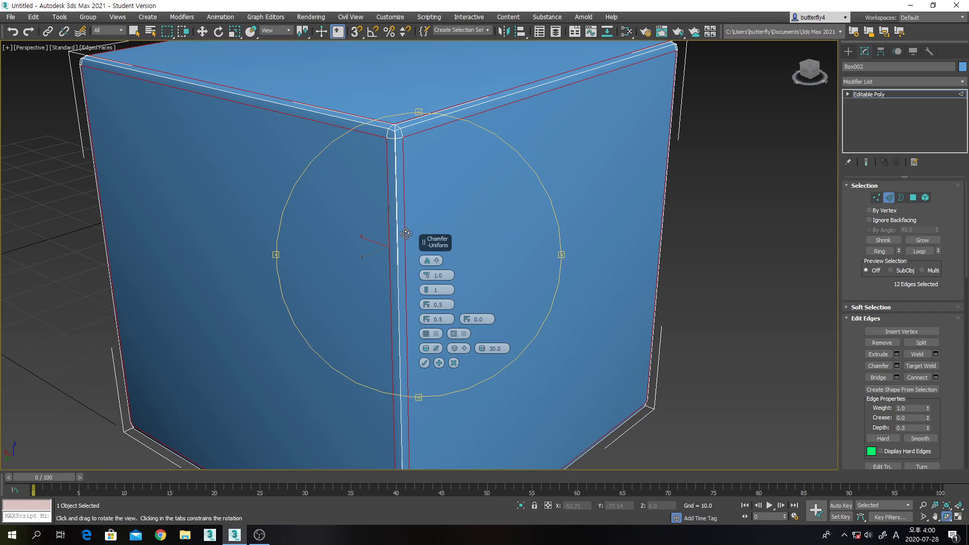
left_click_drag(426, 277, 425, 258)
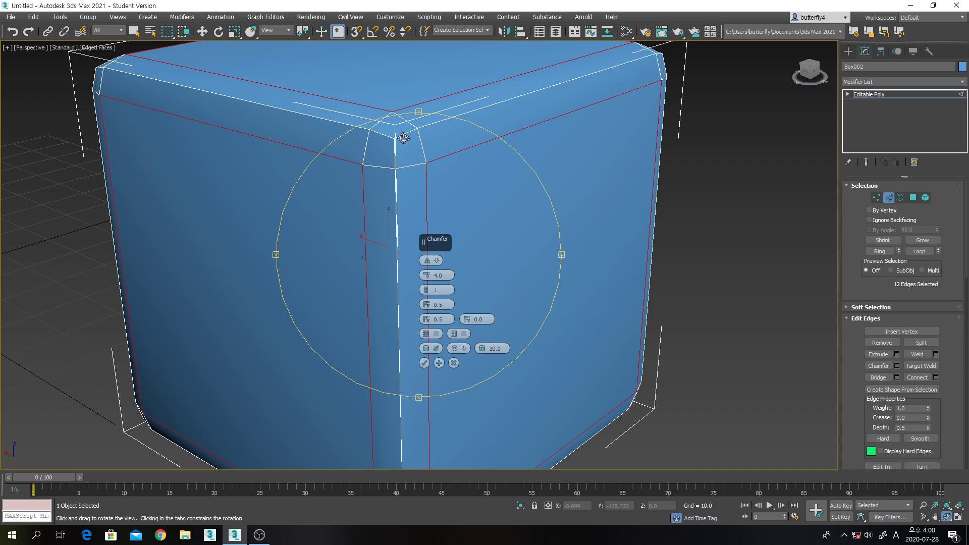
Step: Compare the chamfer types on the cube's corners by applying Quad, Tri, Uniform, Radial and Patch in turn
left_click(437, 260)
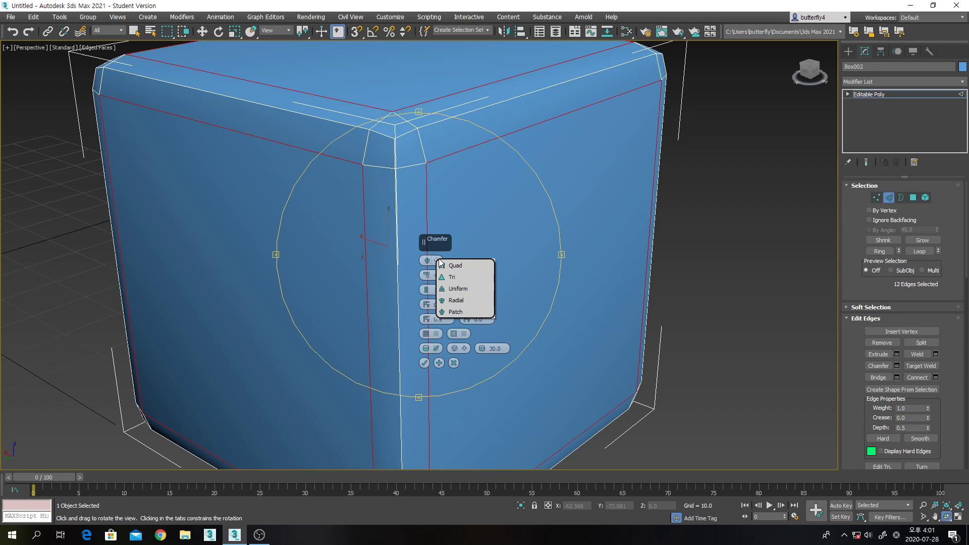
left_click(453, 265)
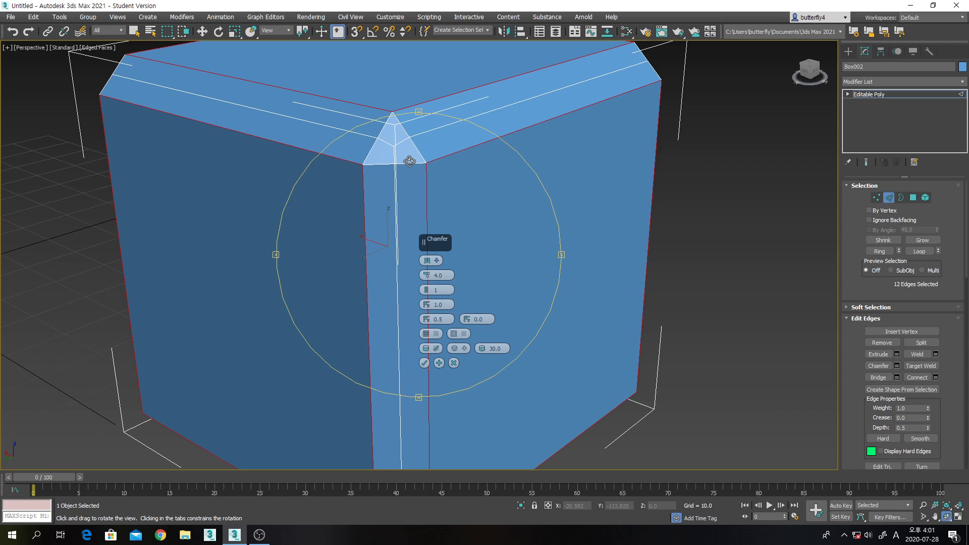
left_click(436, 262)
left_click(448, 276)
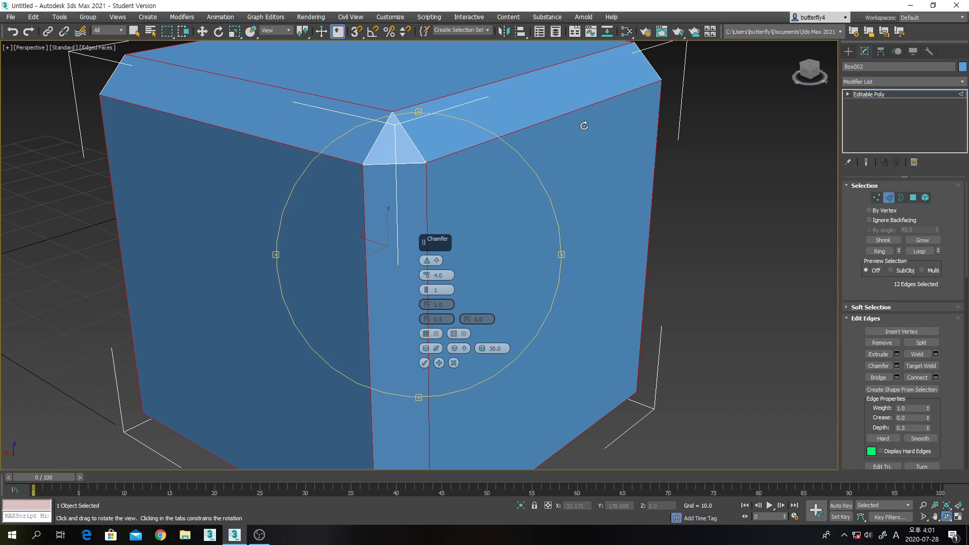
left_click(437, 262)
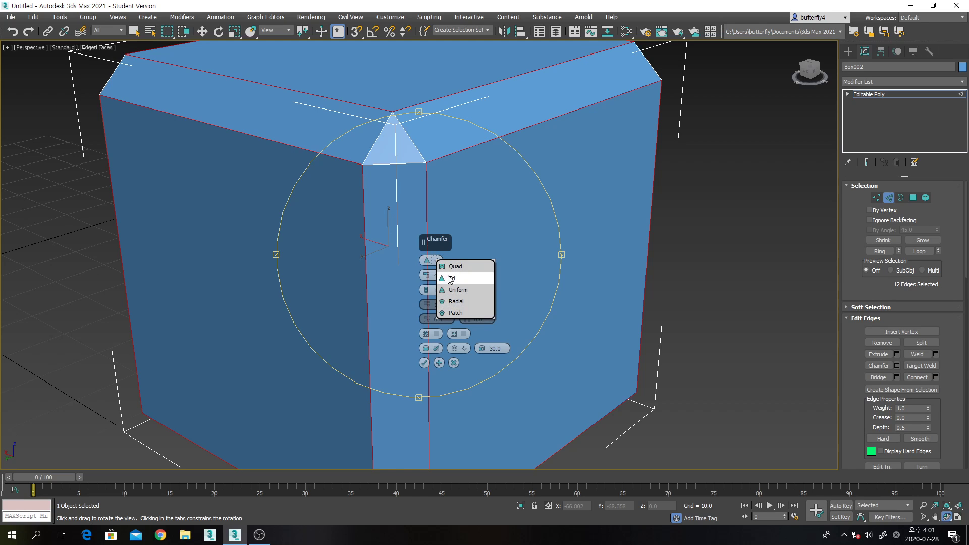
left_click(456, 291)
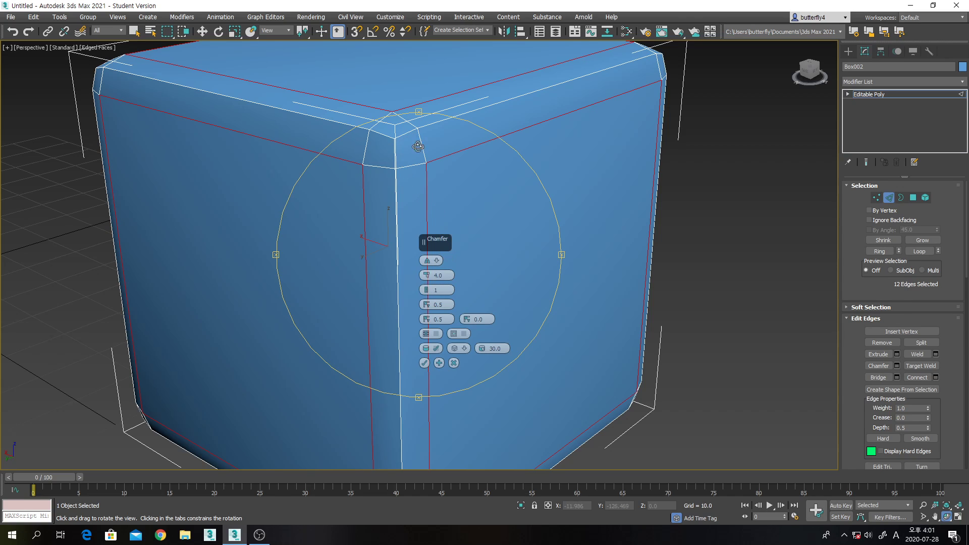
left_click(439, 260)
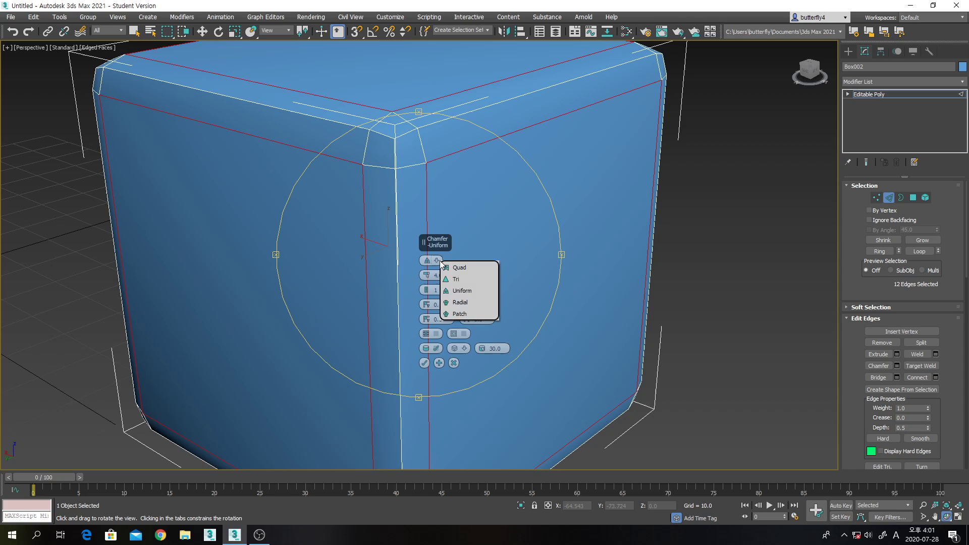
left_click(457, 302)
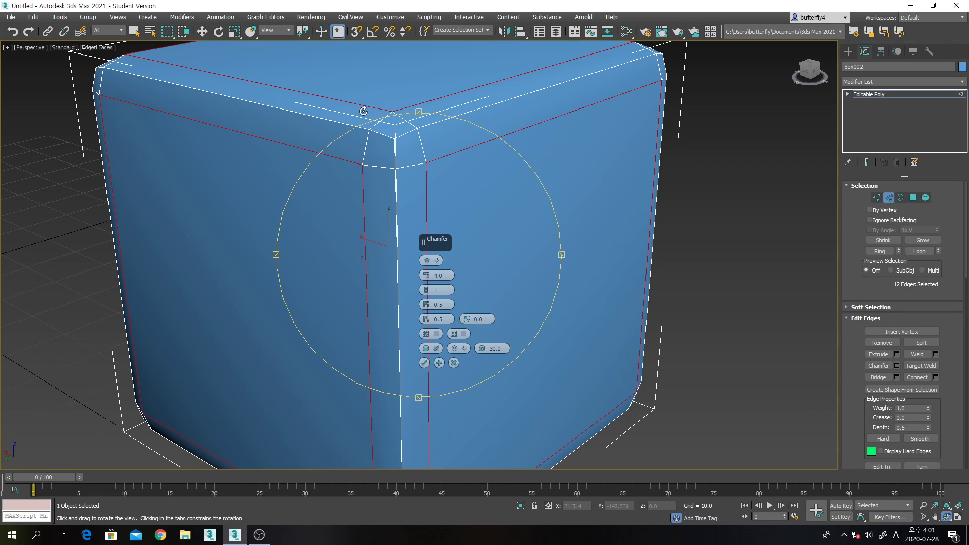
left_click(438, 260)
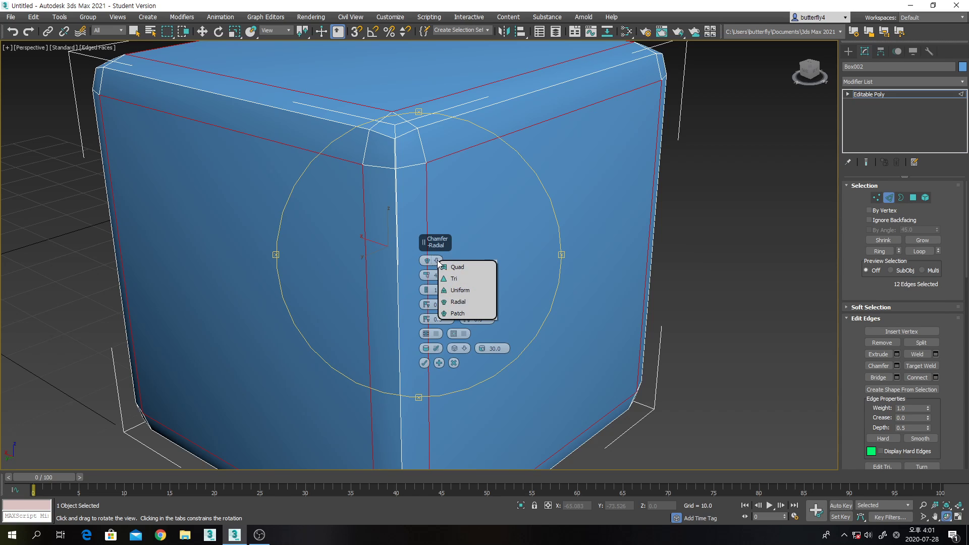
left_click(458, 313)
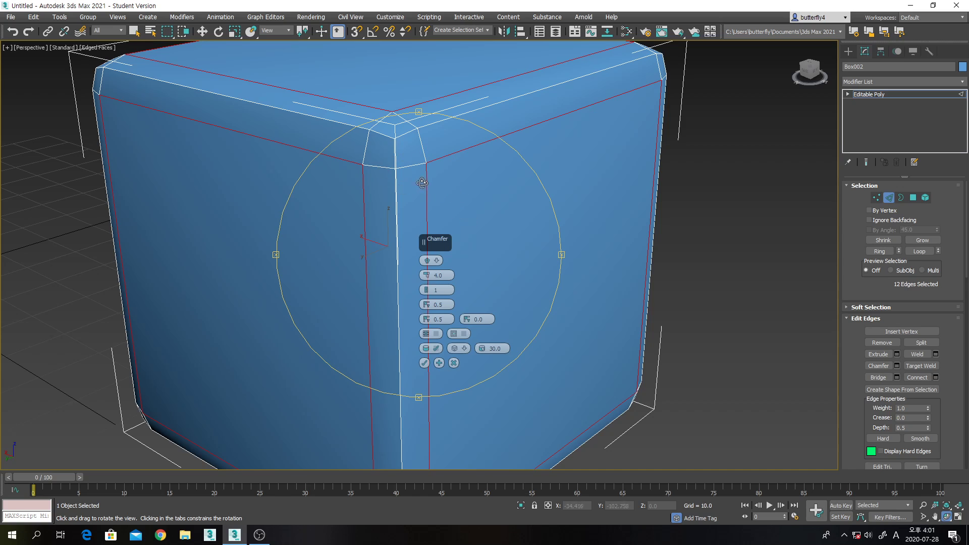
Step: Set the chamfer type to Tri with an edge chamfer amount of 3.2 and 4 connect edge segments
left_click(437, 260)
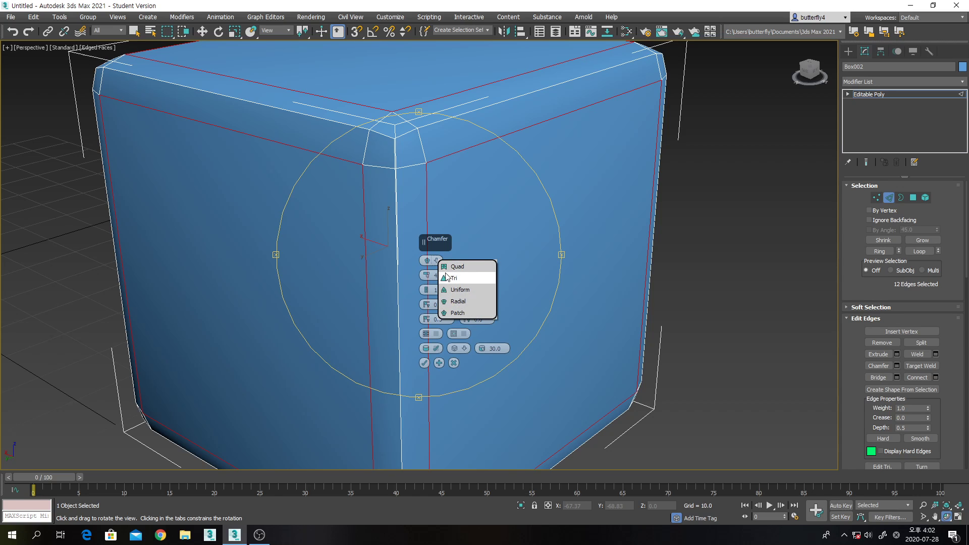
left_click(447, 277)
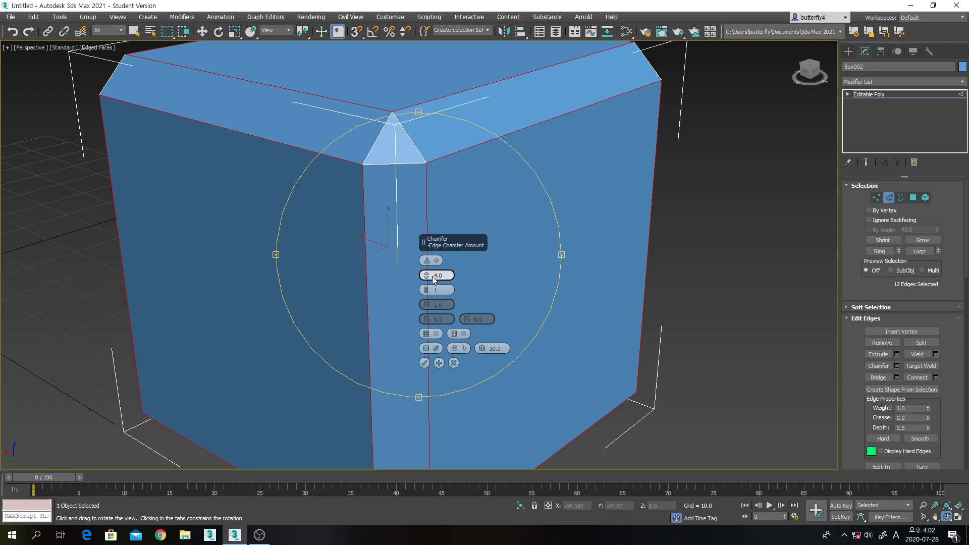
mouse_move(428, 276)
left_mouse_down()
mouse_move(426, 263)
mouse_move(425, 291)
mouse_move(426, 275)
left_mouse_up()
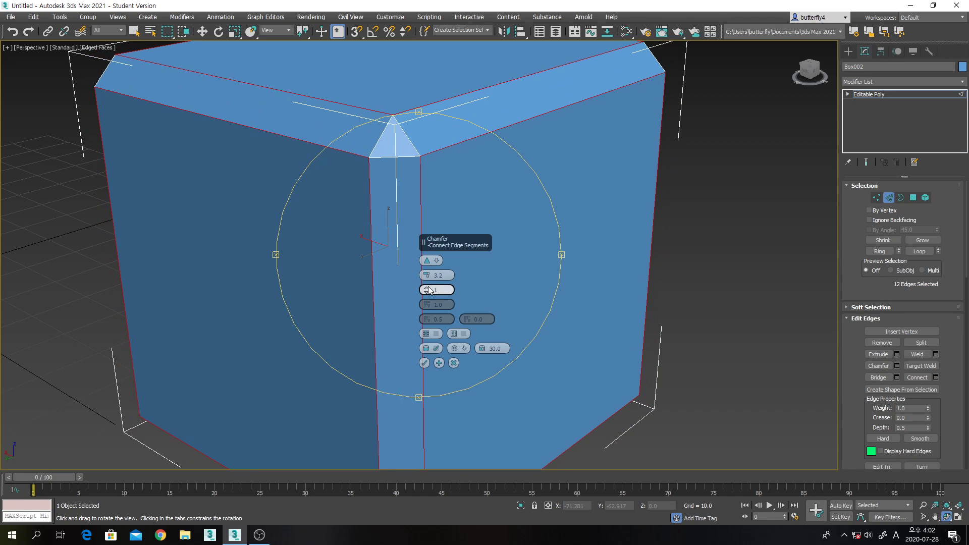
left_click(427, 290)
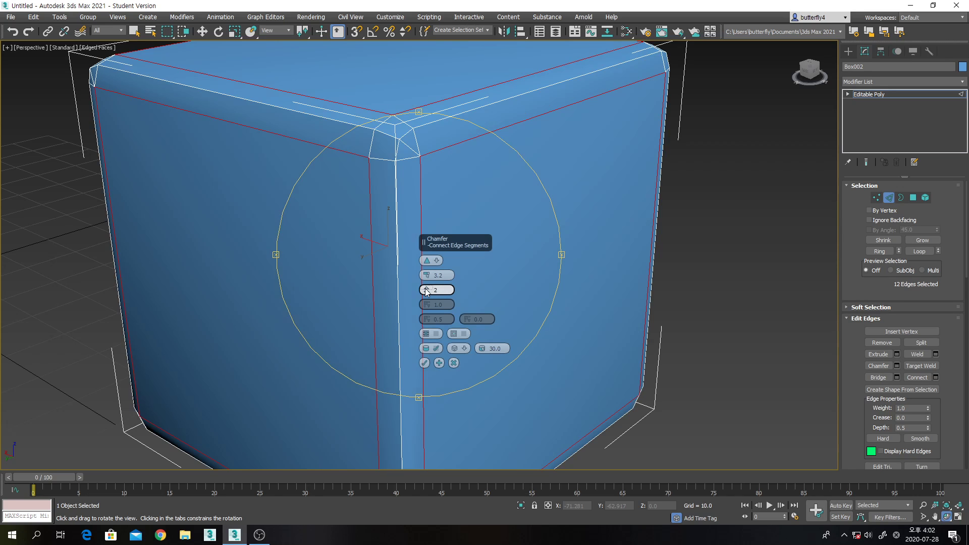
left_click(427, 291)
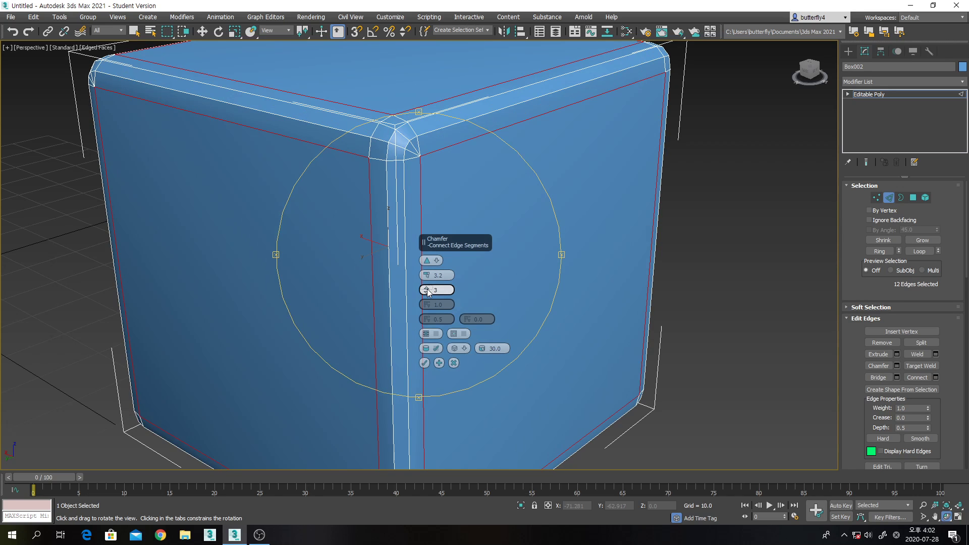
left_click(427, 291)
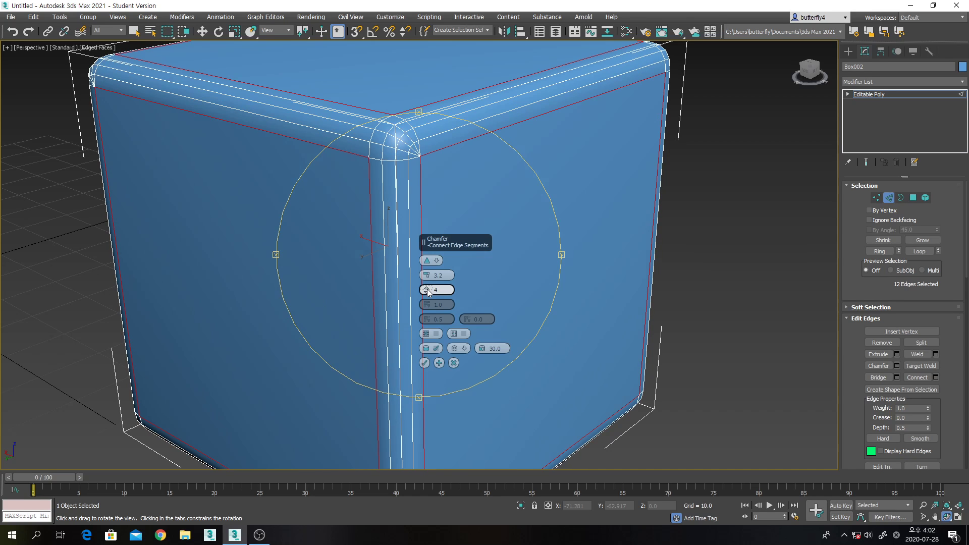
Step: Raise the connect edge segments to 6 and change the chamfer type to Radial on the cube's selected edges
left_click(427, 292)
left_click(427, 291)
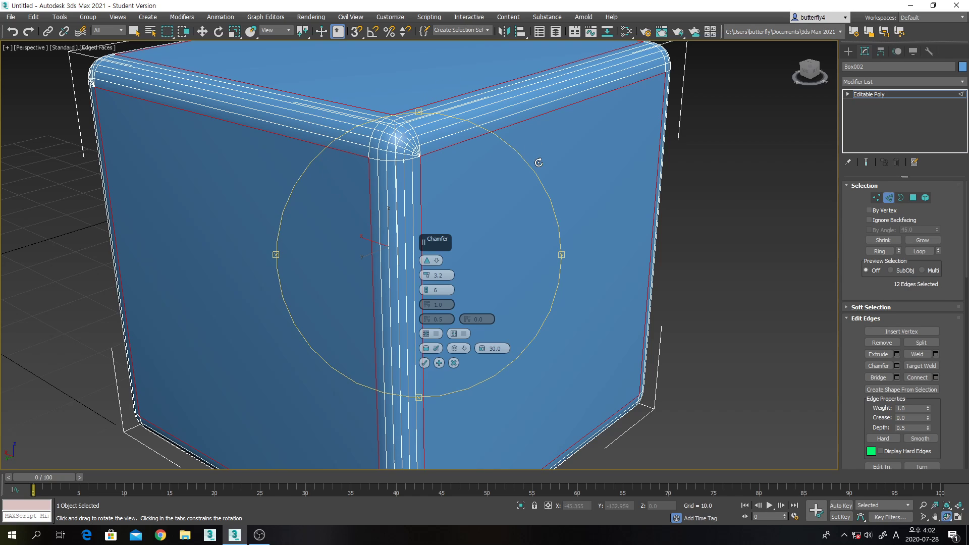
left_click(437, 261)
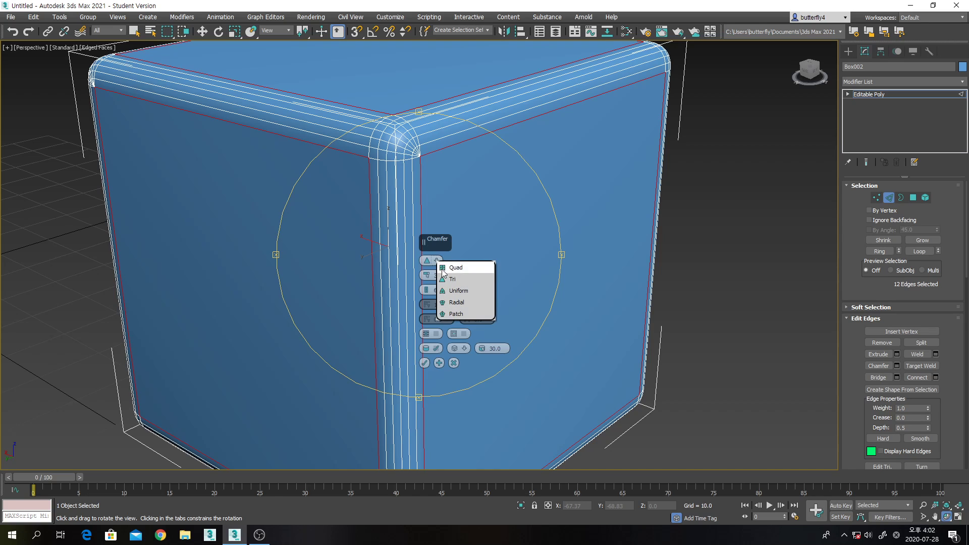
left_click(456, 303)
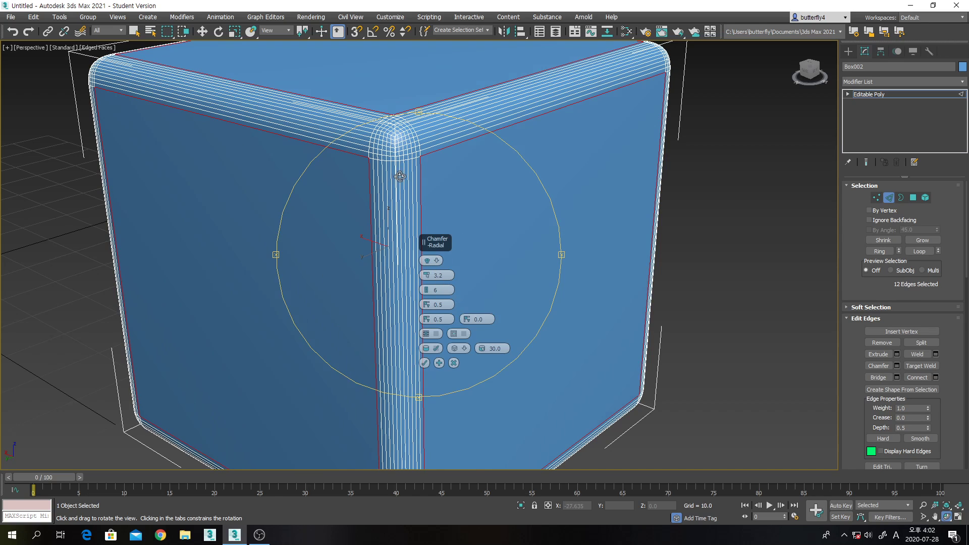
left_click_drag(391, 170, 623, 160)
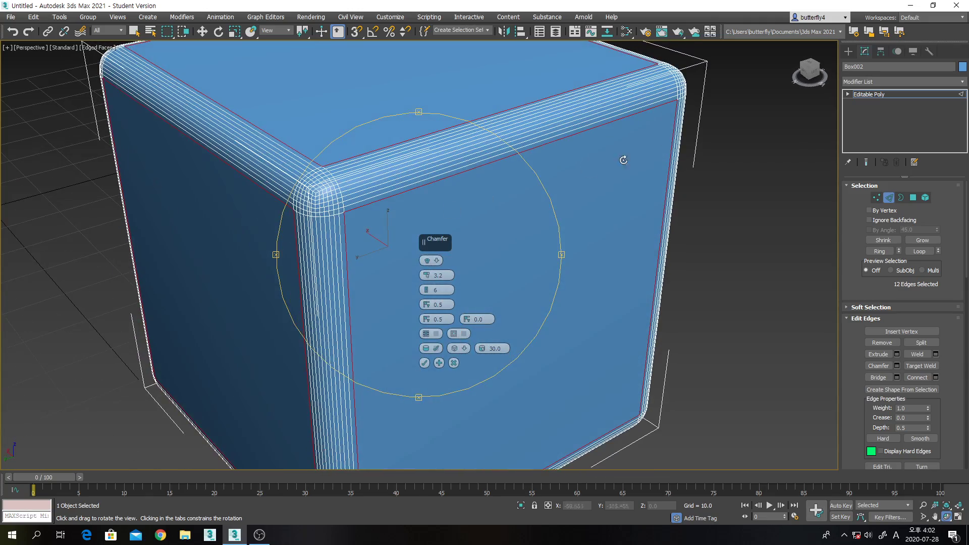
Step: Display the Extended Primitives object types available for creation, such as ChamferBox and ChamferCyl
left_click(848, 51)
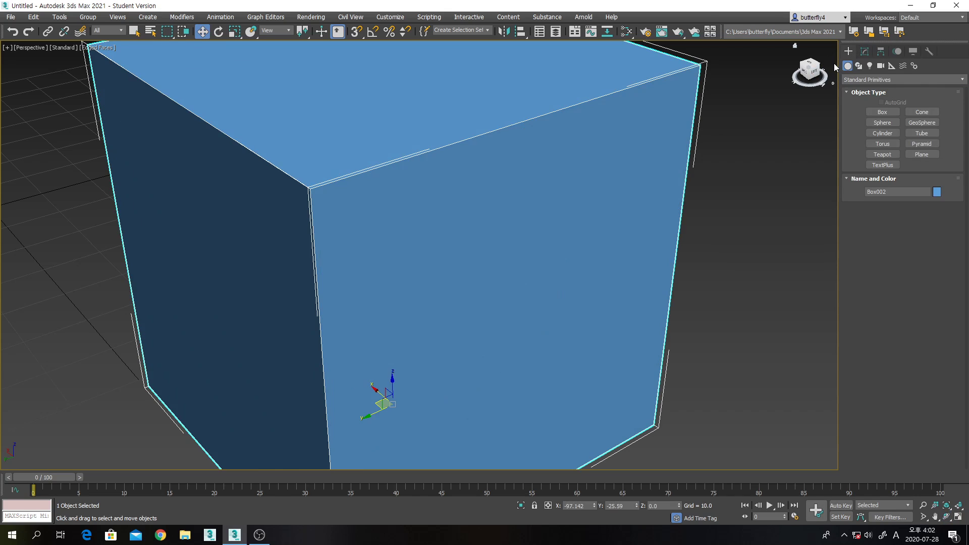
left_click(864, 81)
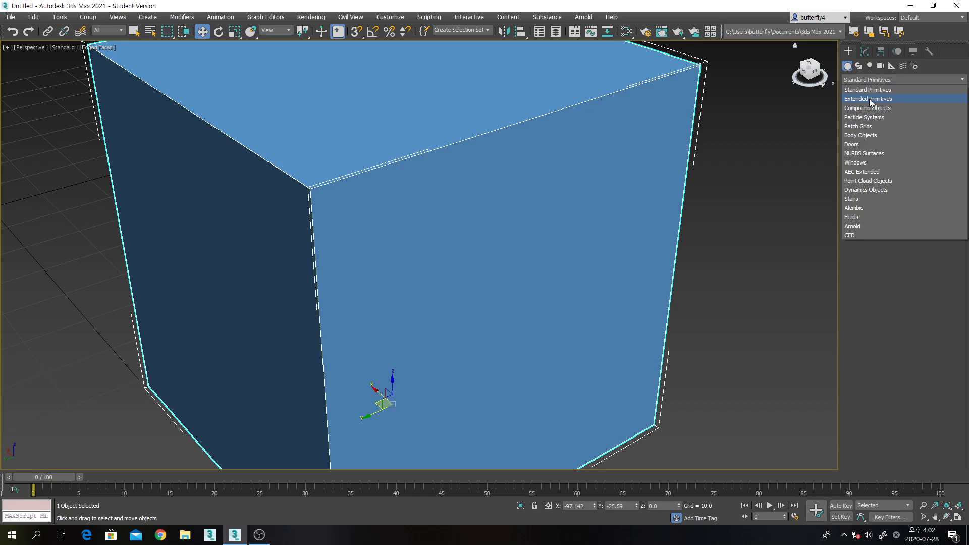
left_click(869, 99)
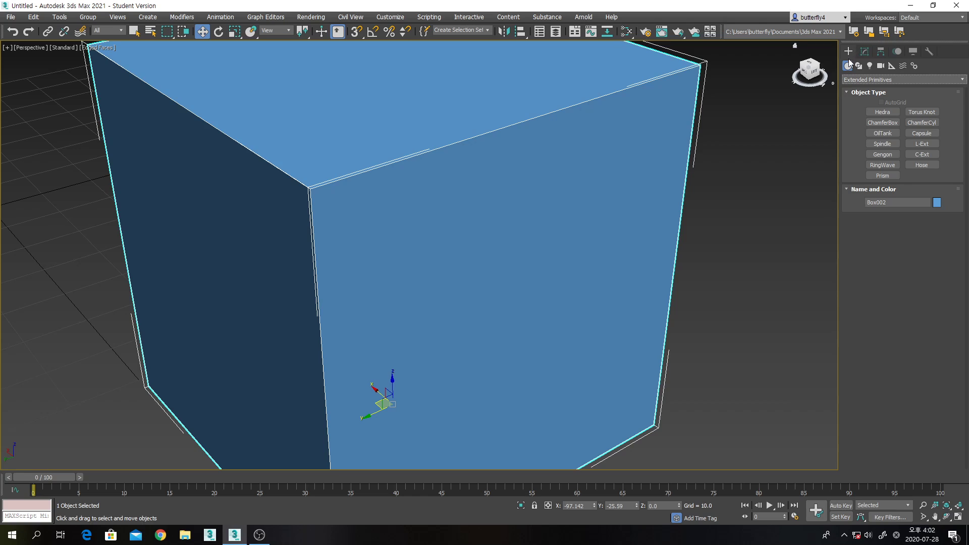
Step: Return to editing the cube's edges and reopen the adjustable chamfer settings for all selected edges
left_click(864, 52)
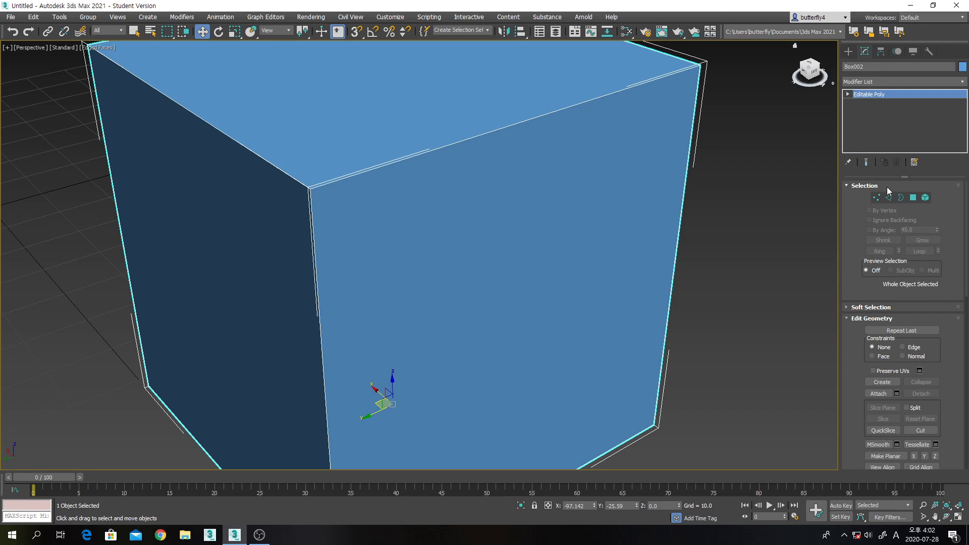
left_click(890, 198)
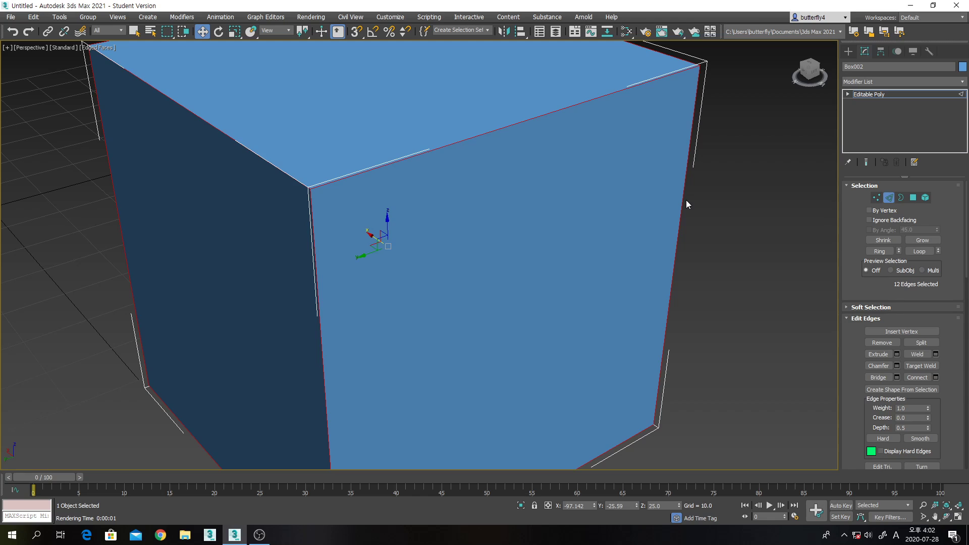
left_click(896, 365)
mouse_move(467, 300)
middle_mouse_down("alt")
mouse_move(480, 220)
mouse_move(474, 298)
middle_mouse_up("alt")
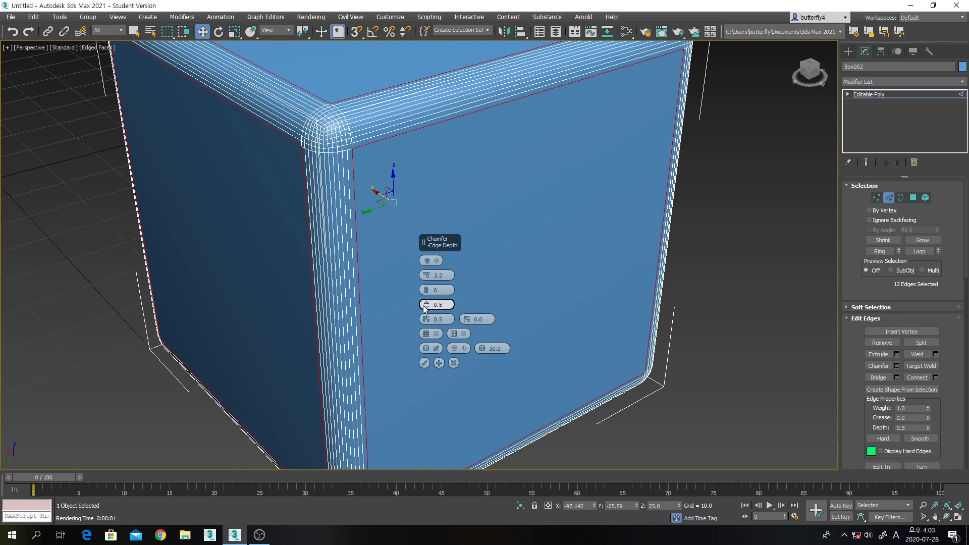
Step: Compare the Radial chamfer's corner shape at edge depths of 1.0, 0.295 and -0.335
left_click_drag(427, 305, 427, 248)
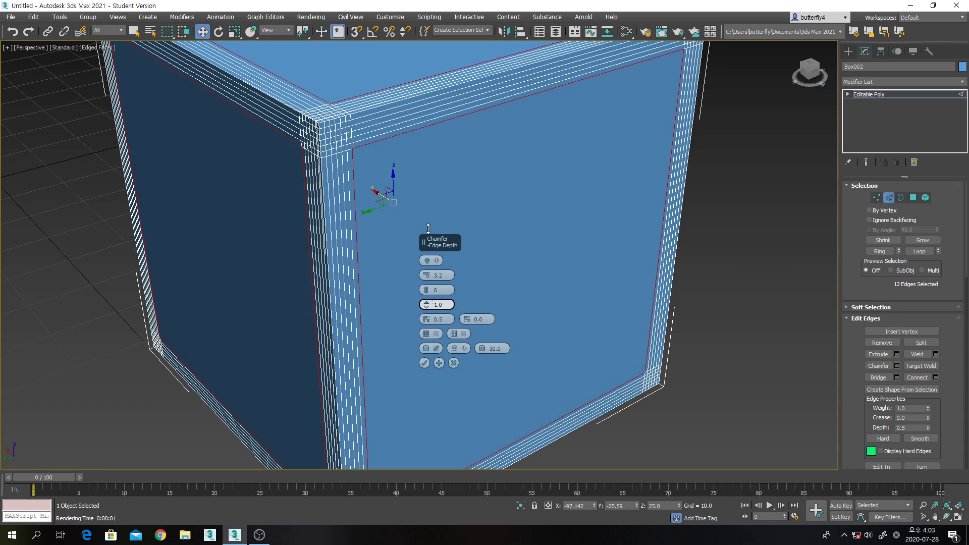
left_click(946, 516)
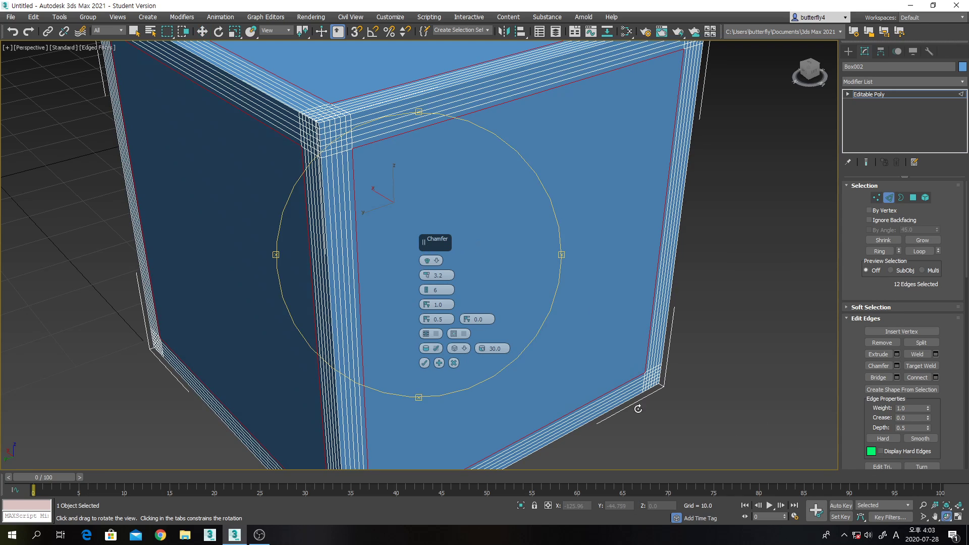
left_click_drag(475, 313, 457, 261)
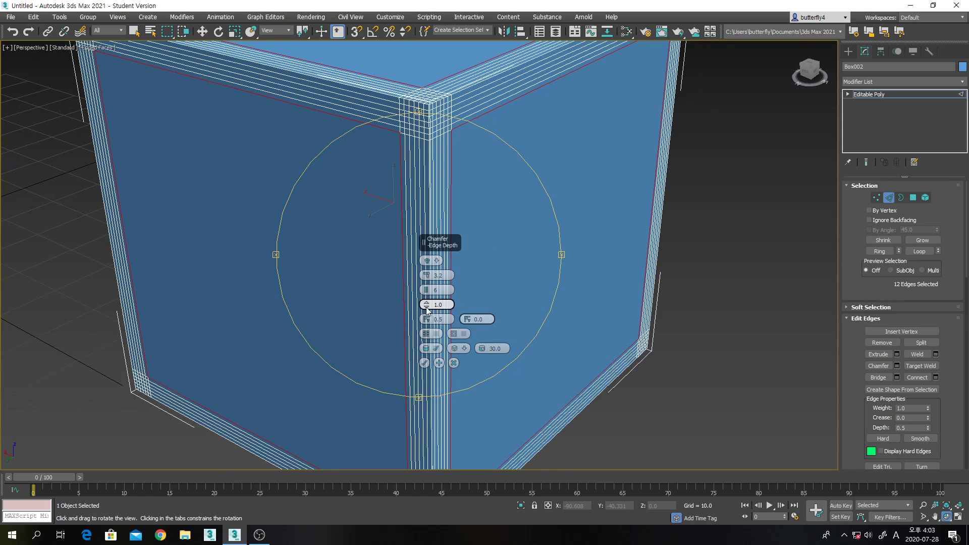
left_click_drag(428, 308, 433, 378)
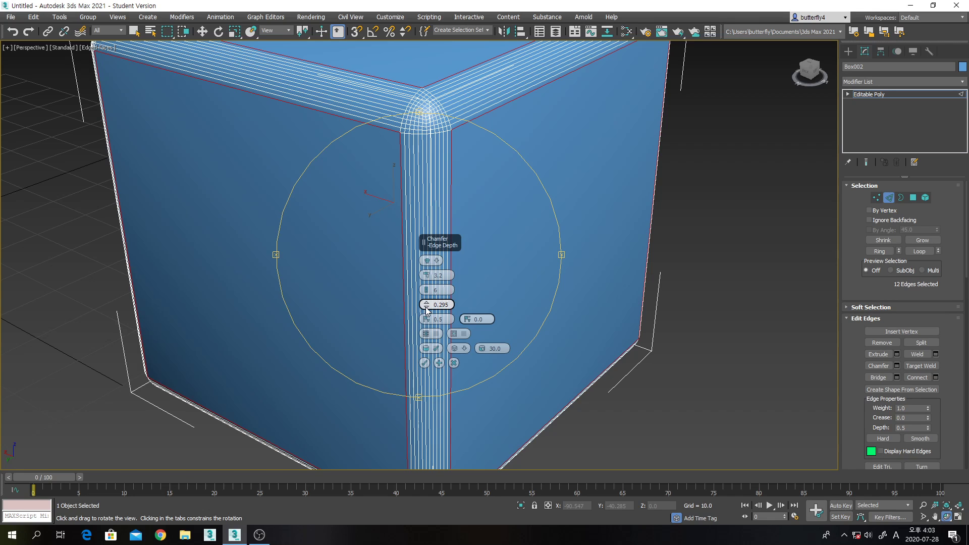
left_click_drag(427, 306, 447, 237)
left_click_drag(508, 274, 485, 268)
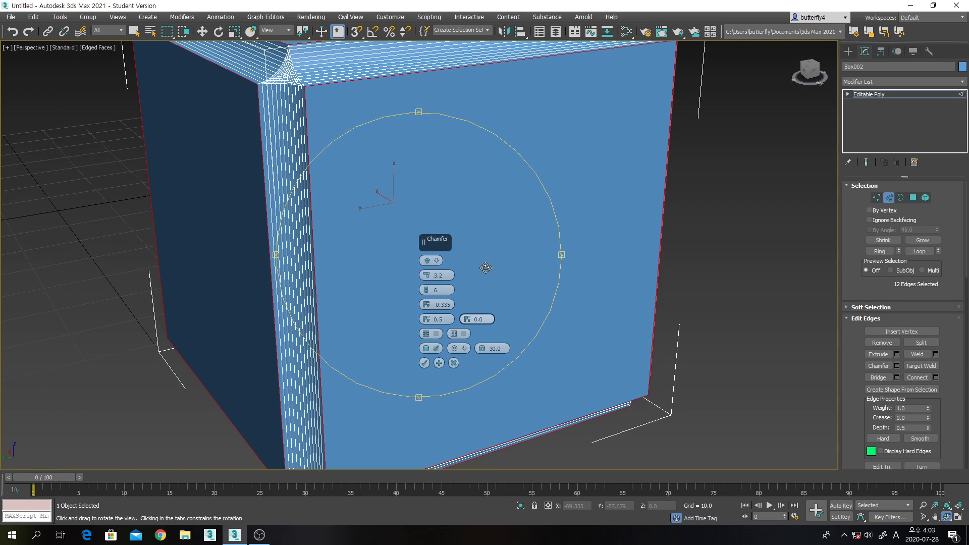
Step: Set the chamfer's edge depth to 0.5 and its edge end bias to 0.435
double_click(434, 305)
type("0")
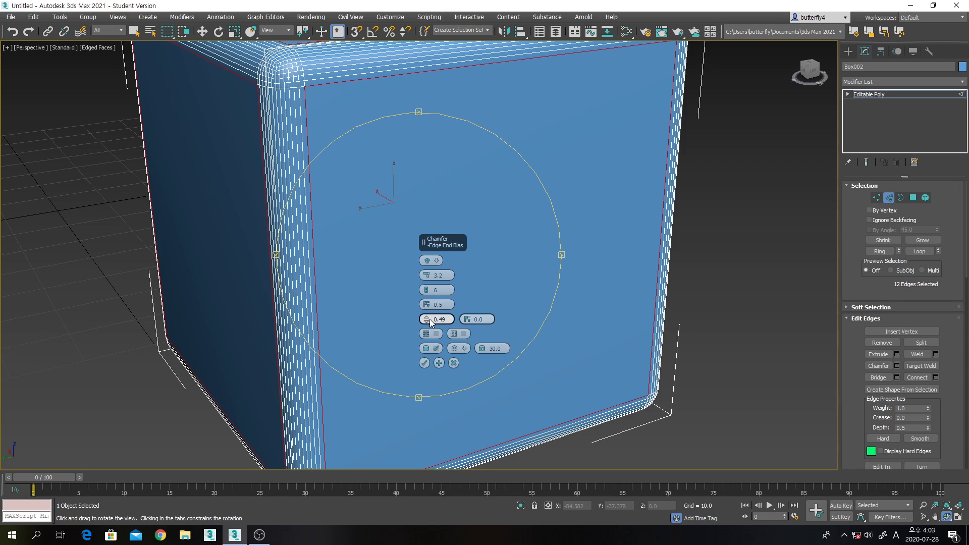
mouse_move(427, 320)
left_mouse_down()
mouse_move(424, 276)
mouse_move(436, 326)
left_mouse_up()
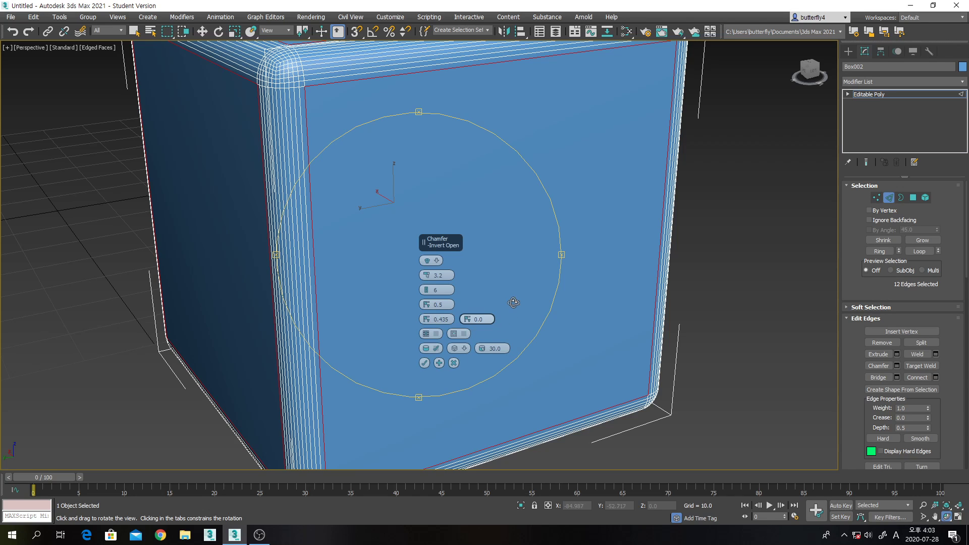
middle_click_drag(510, 282, 543, 285)
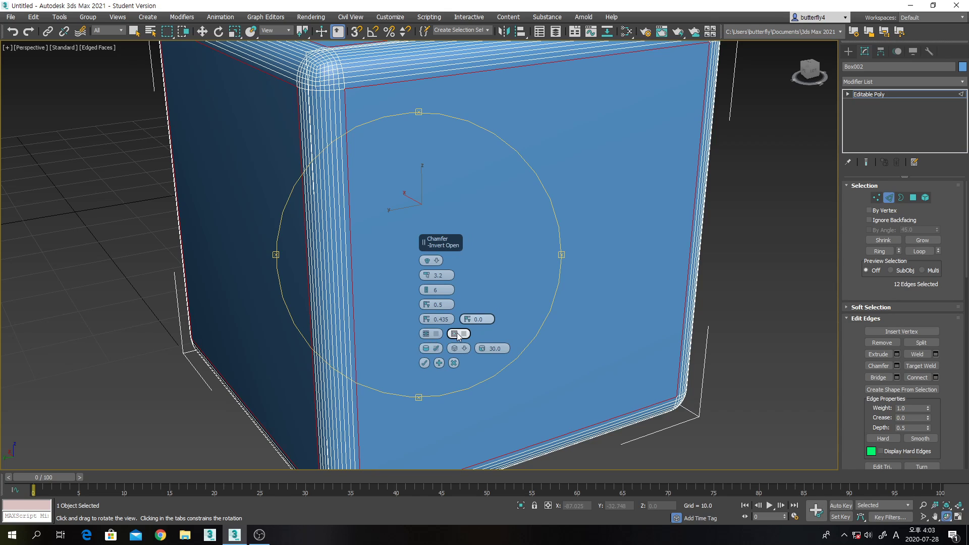
Step: Enable Open Chamfer to inspect the cube without its chamfer faces, and disable it again
left_click(427, 334)
middle_click_drag(494, 285, 497, 286)
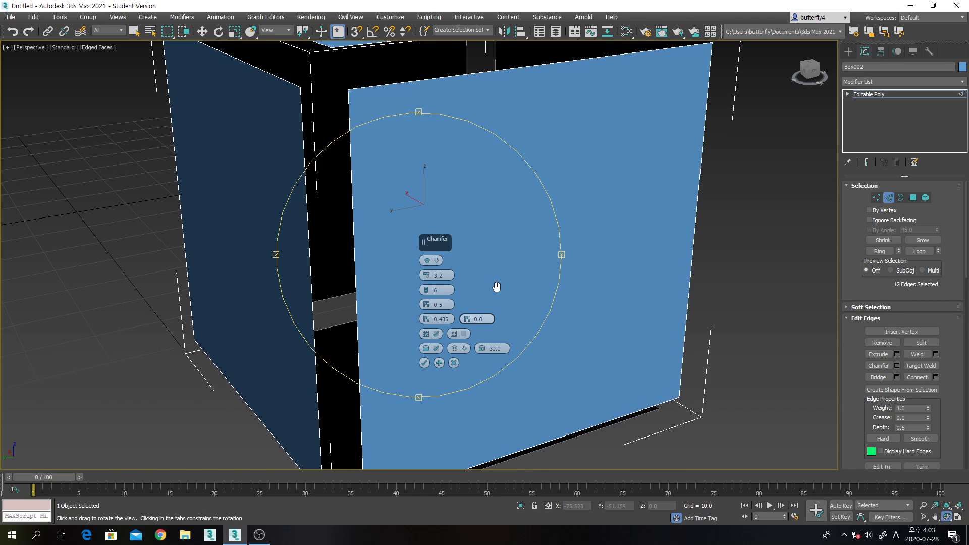
left_click_drag(497, 286, 504, 290)
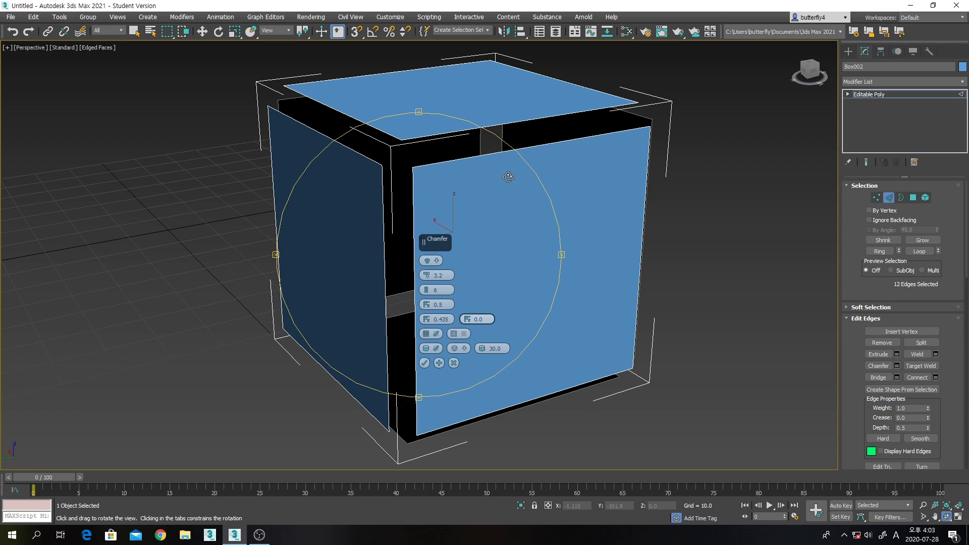
left_click(426, 335)
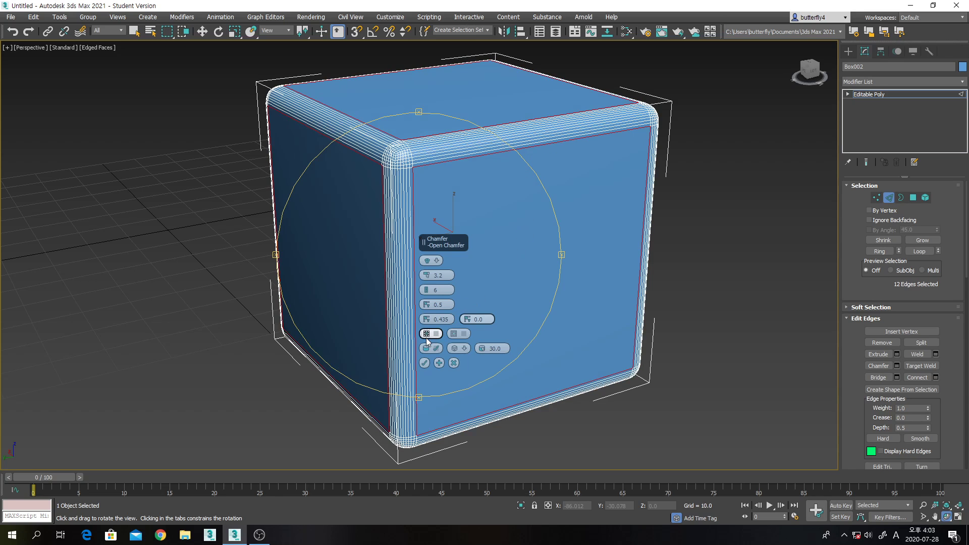
Step: Enable Invert Open to inspect only the cube's chamfer faces, and disable it again
left_click(454, 335)
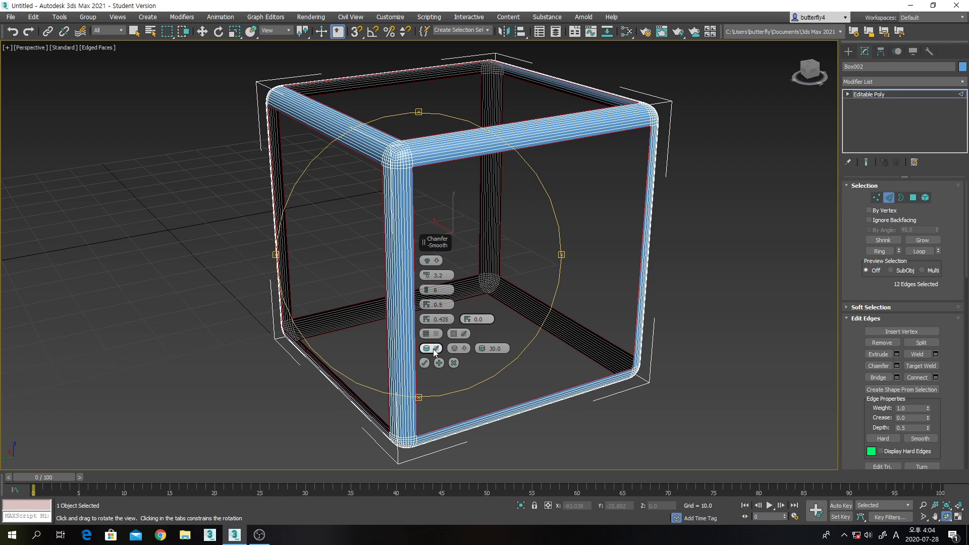
left_click(460, 334)
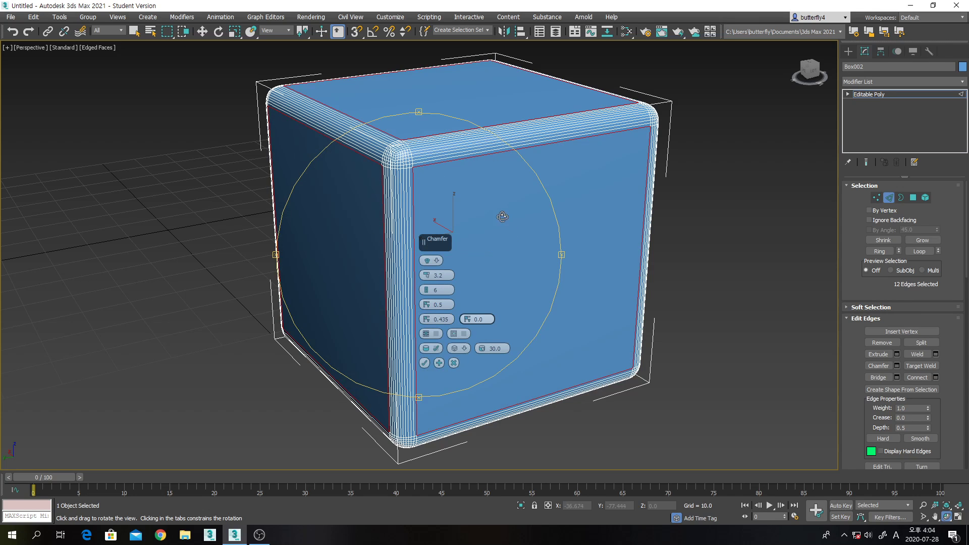
left_click_drag(500, 242, 510, 216)
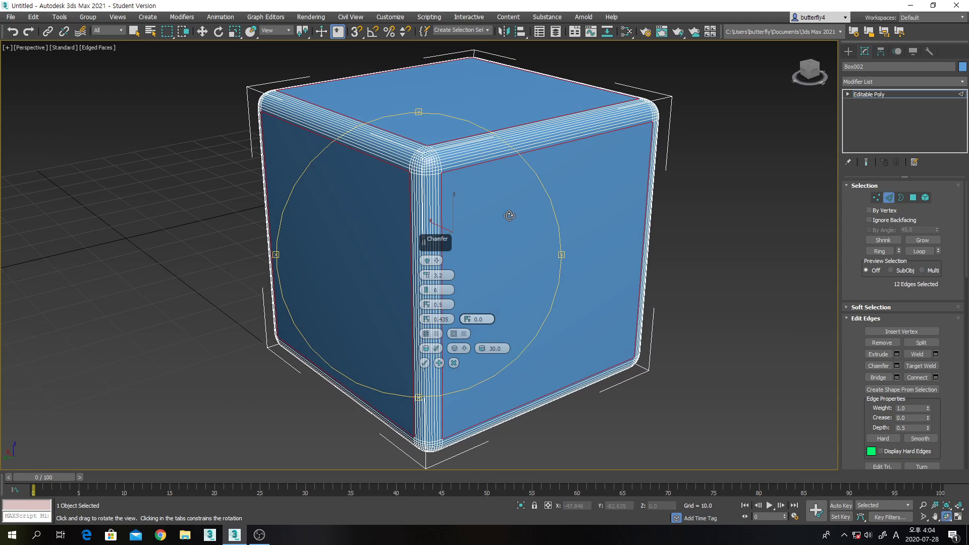
Step: Compare the chamfer with Smooth off and on, and apply Smooth Entire Object
left_click(427, 350)
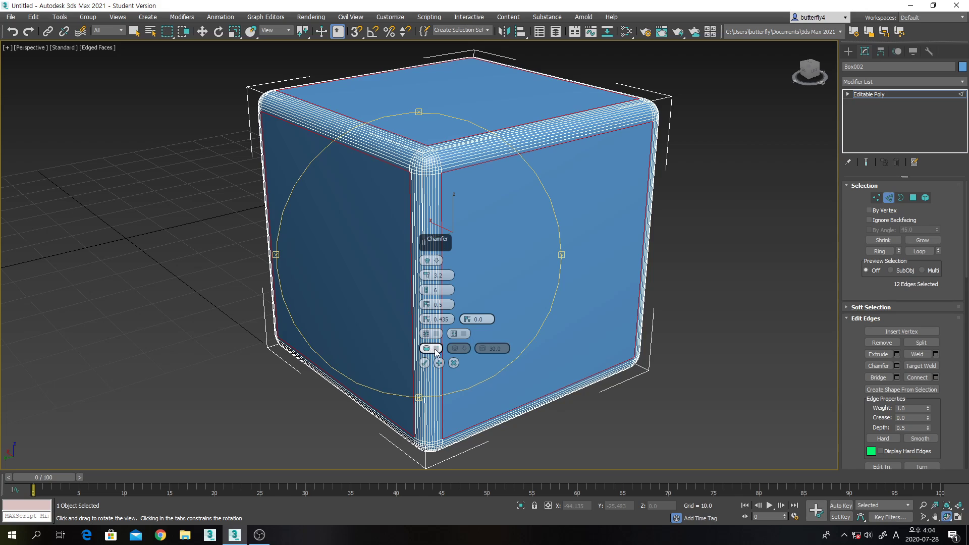
left_click(437, 351)
left_click(437, 352)
left_click(438, 350)
mouse_move(460, 348)
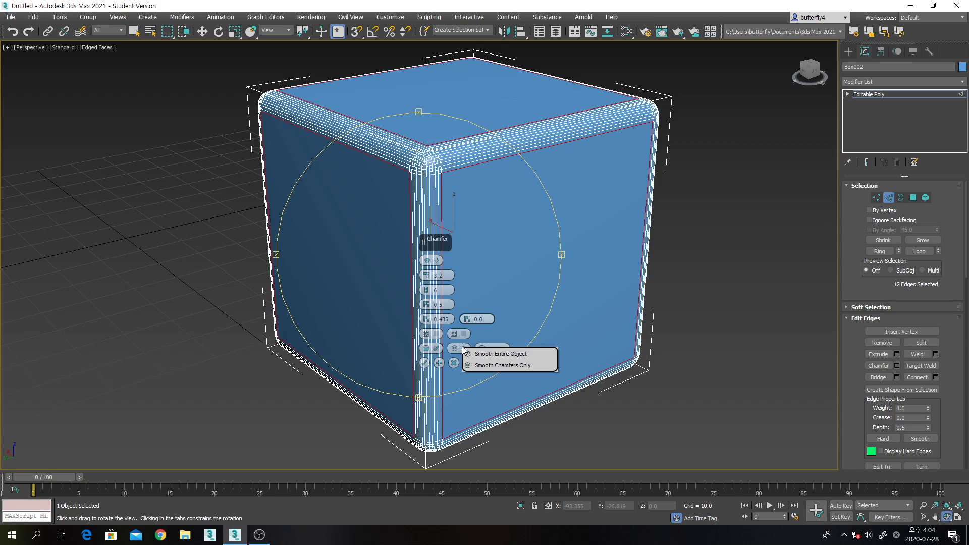
left_click(496, 354)
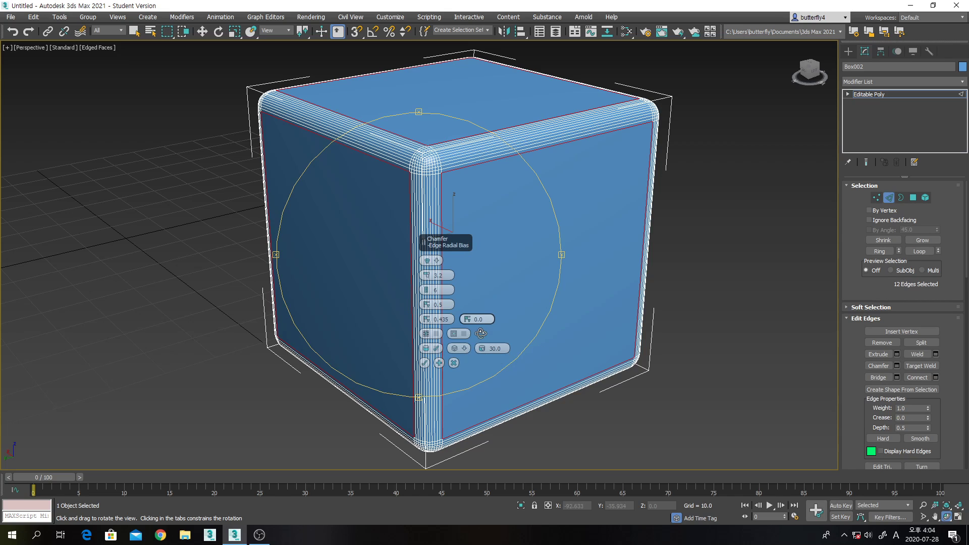
Step: Set the smooth threshold to 0.0 with Smooth Entire Object and check the cube in a Perspective render
left_click_drag(483, 347, 491, 405)
left_click_drag(492, 322, 502, 420)
left_click_drag(506, 234, 512, 252)
left_click(467, 350)
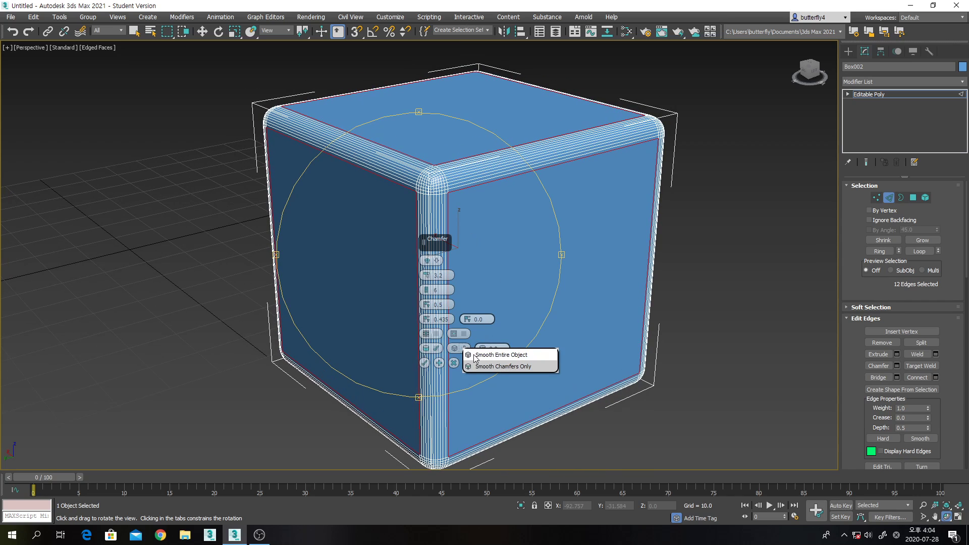
left_click(497, 355)
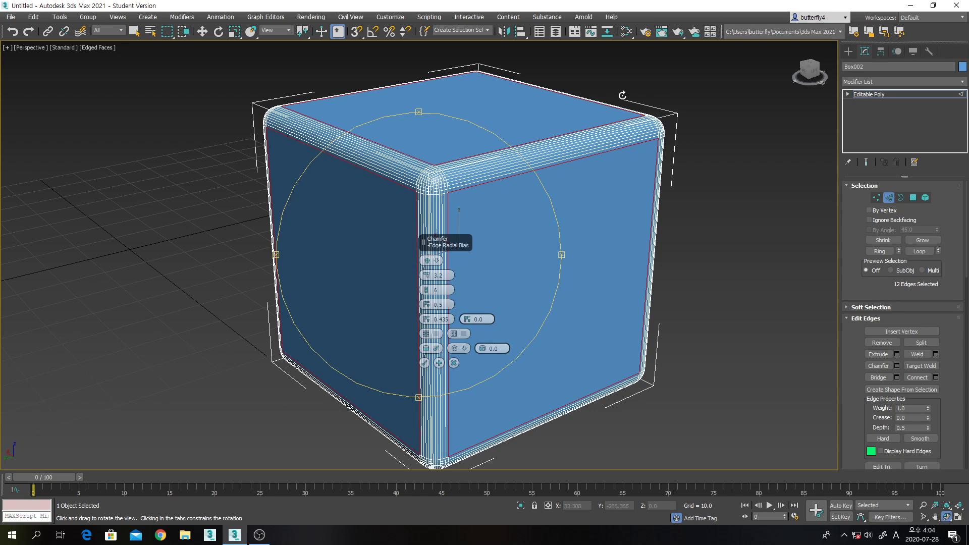
left_click(678, 32)
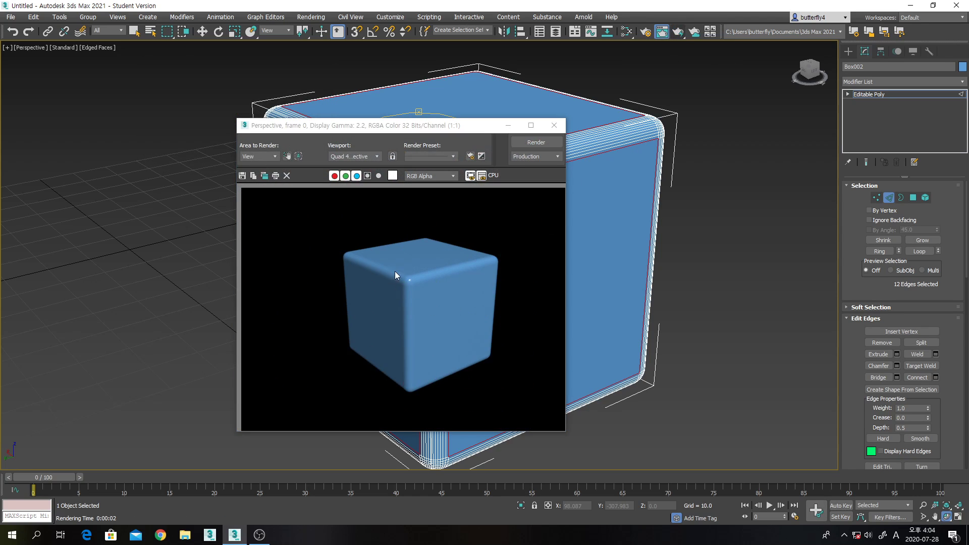
left_click(554, 126)
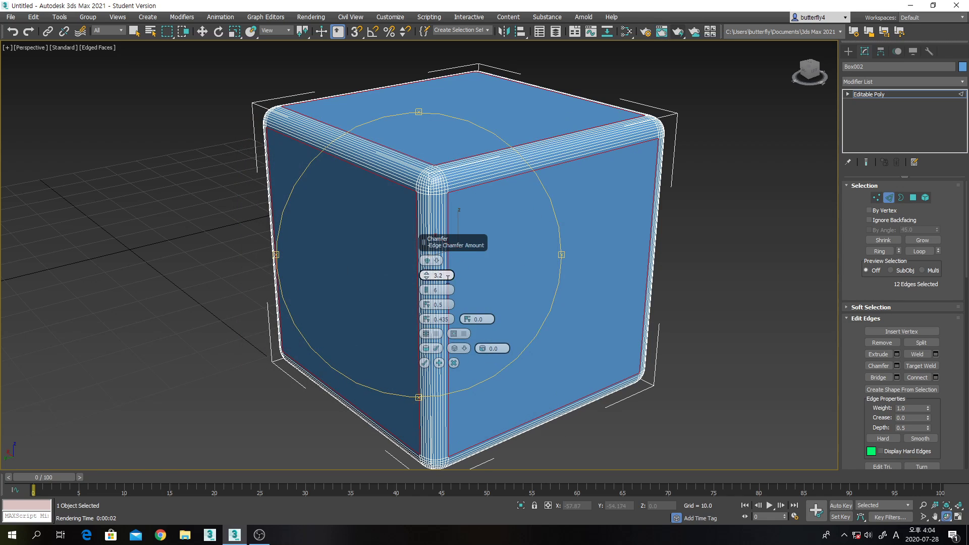
Step: Set the edge chamfer amount to 8.6 with 10 connect edge segments and check the cube in a render
left_click_drag(425, 290, 472, 209)
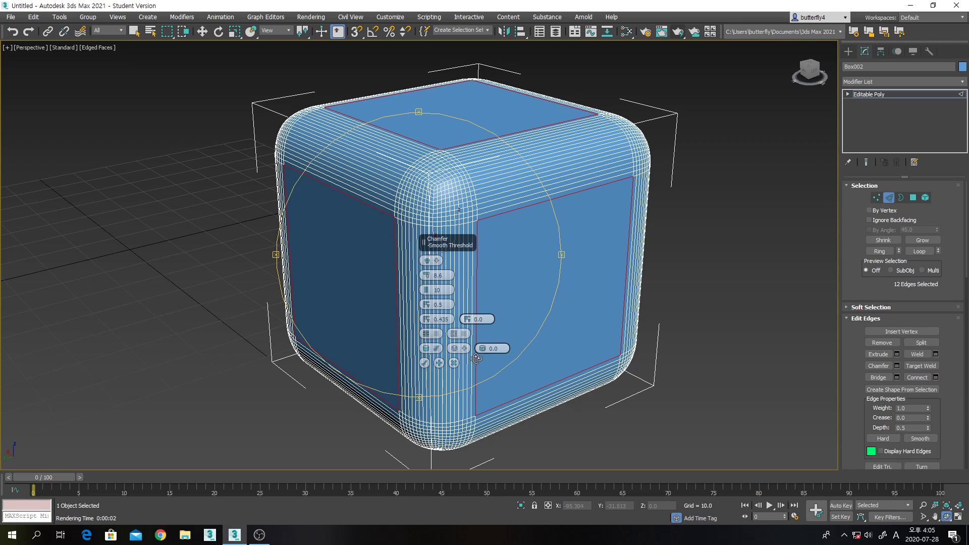
left_click(677, 31)
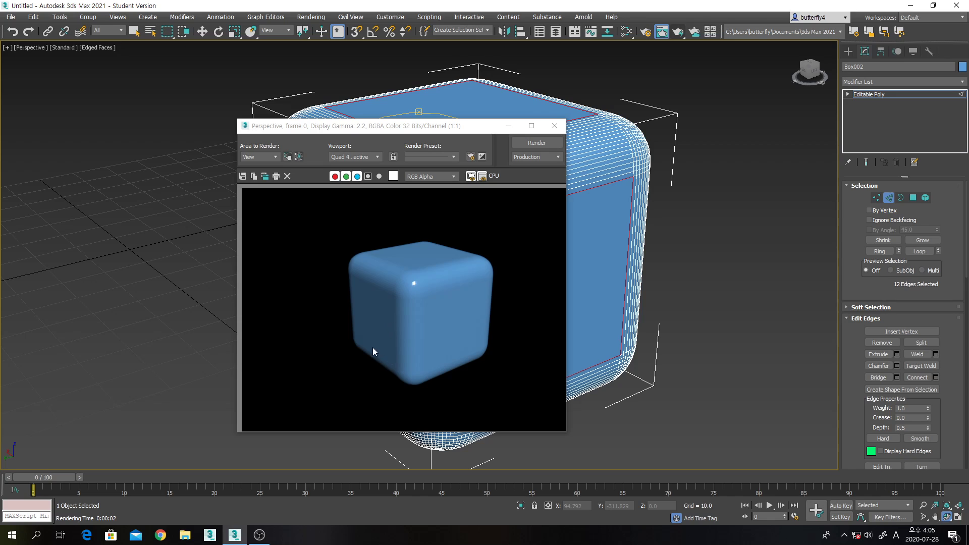
left_click(554, 126)
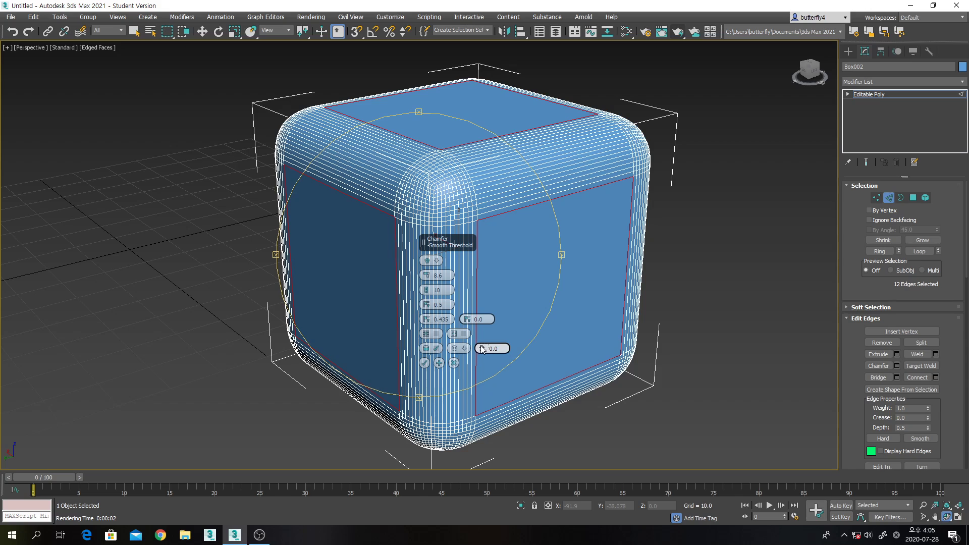
Step: Raise the chamfer's smooth threshold and render the Perspective view again to compare the shading
left_click_drag(482, 350, 487, 293)
left_click_drag(487, 259, 488, 230)
left_click(677, 31)
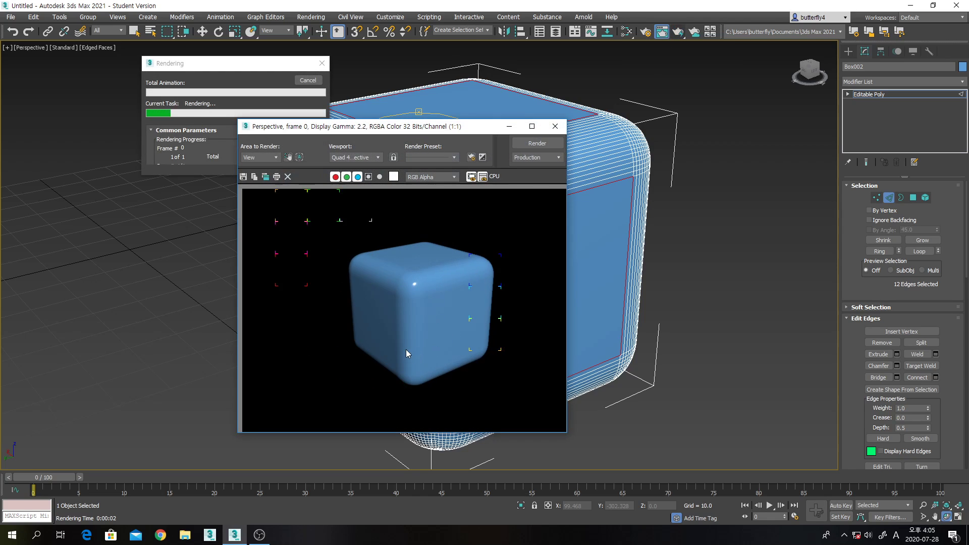
Step: Set the chamfer's smooth threshold to 171.5 and check the cube in a Perspective render
left_click(555, 127)
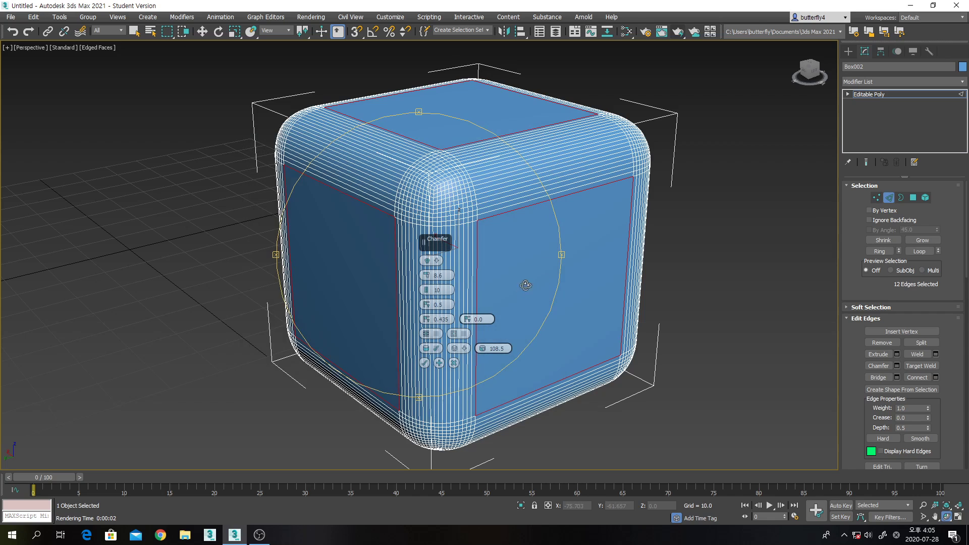
middle_click_drag(535, 348, 504, 342, "alt")
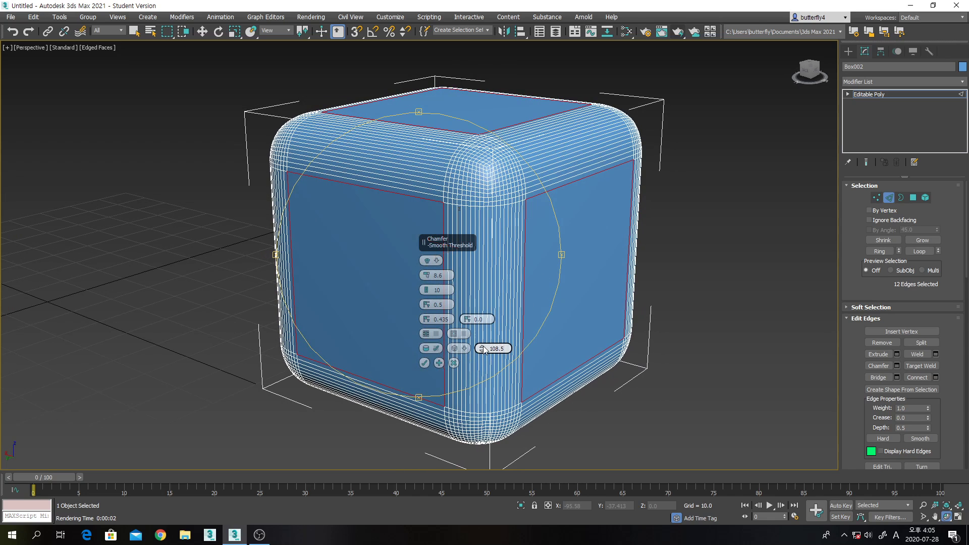
left_click_drag(484, 349, 484, 323)
left_click_drag(489, 287, 489, 281)
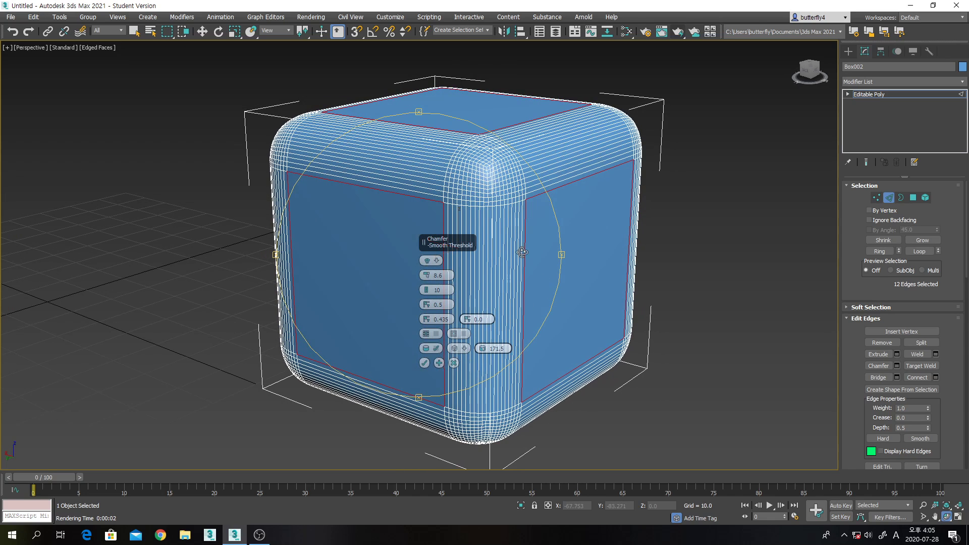
left_click(678, 36)
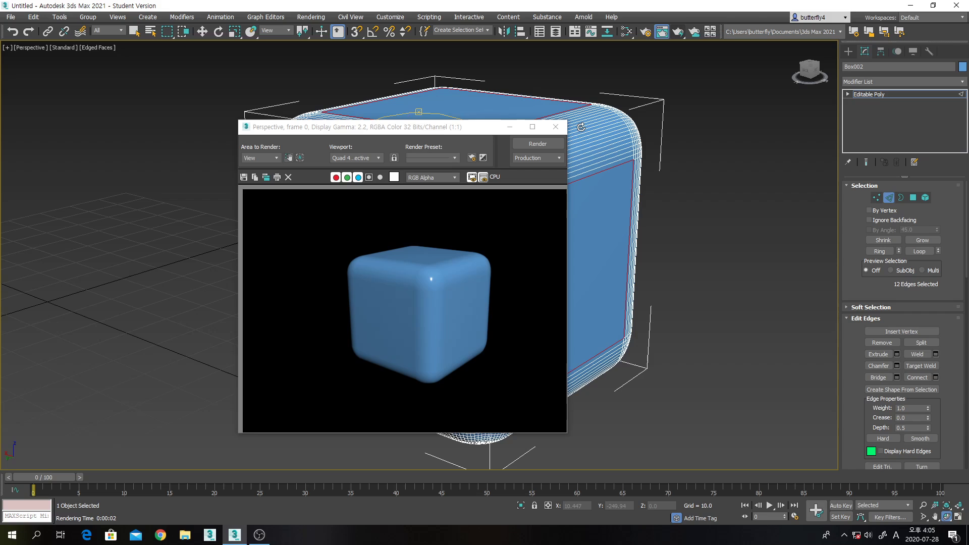
left_click(555, 127)
Step: Switch the chamfer to Smooth Chamfers Only with a smooth threshold of 180.0 and check the shading in a render
left_click_drag(559, 274, 546, 278)
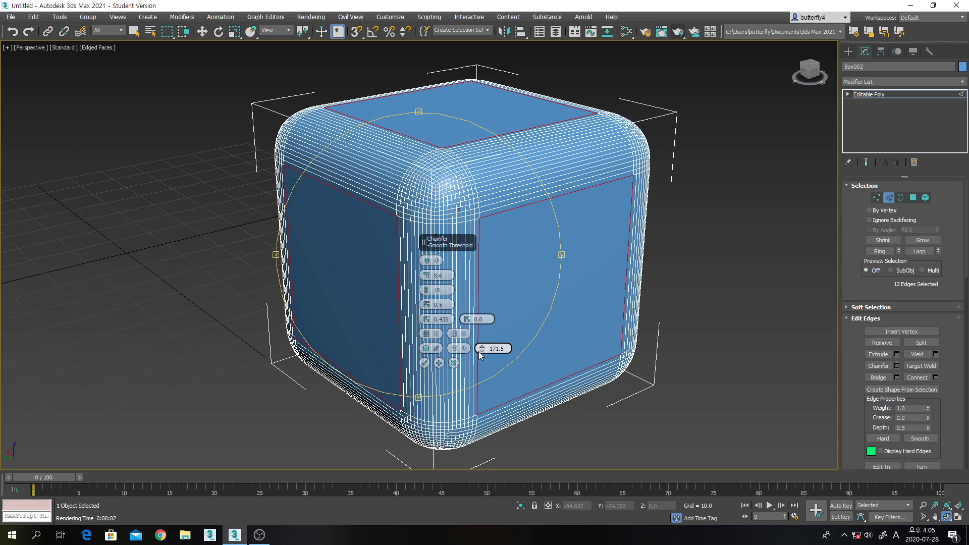
left_click_drag(483, 384, 492, 426)
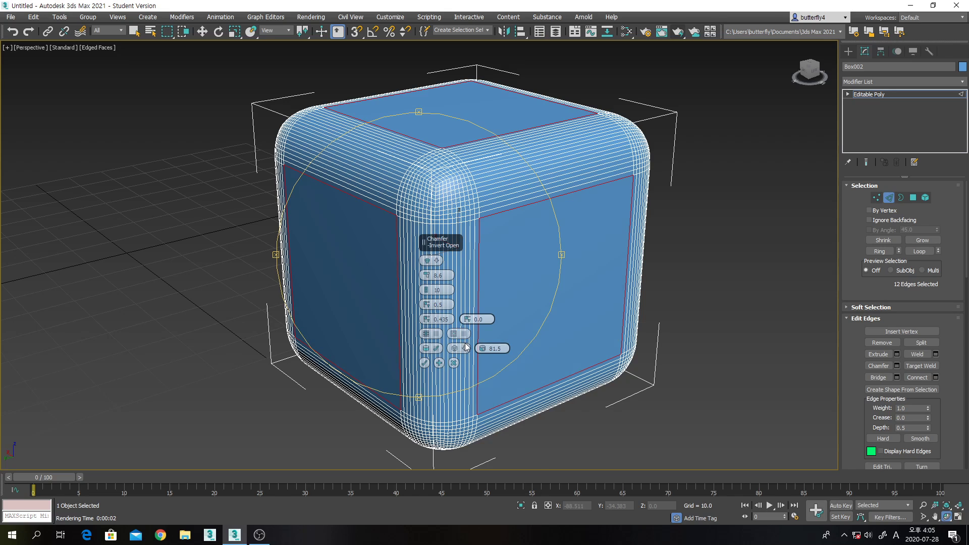
left_click(458, 348)
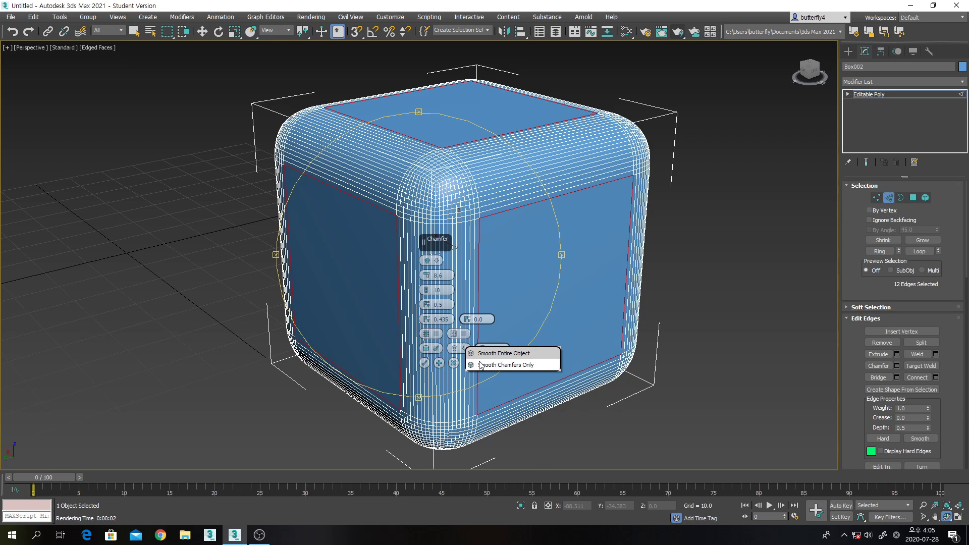
left_click(479, 364)
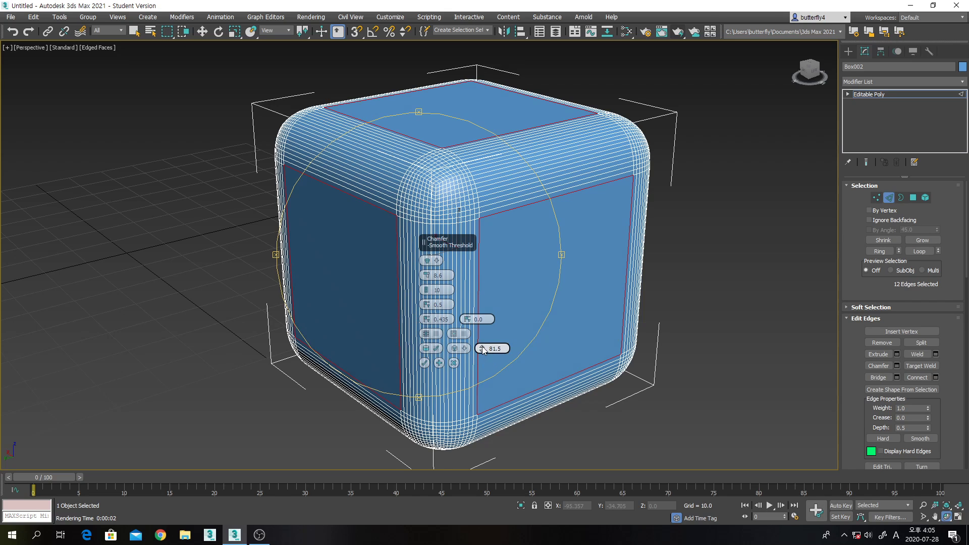
left_click_drag(482, 348, 488, 251)
left_click(661, 32)
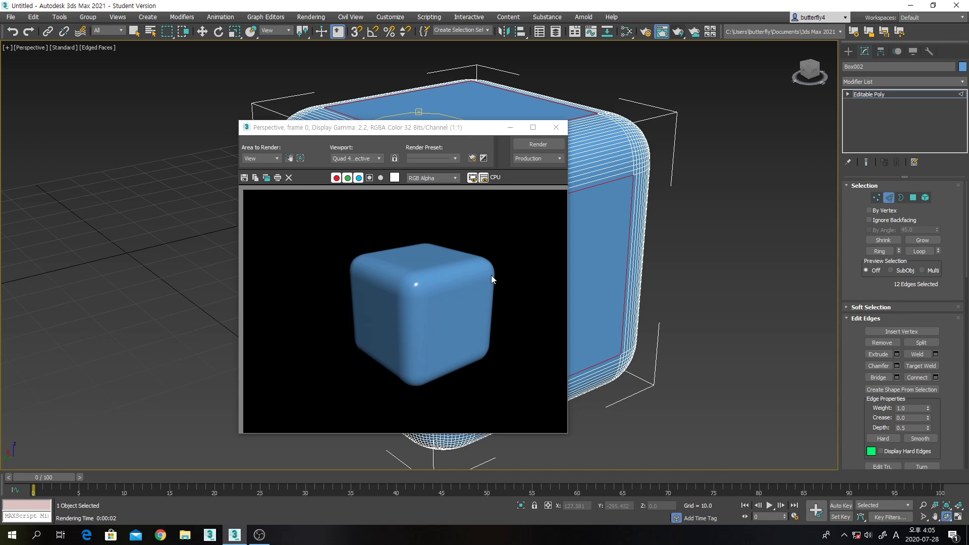
left_click(557, 128)
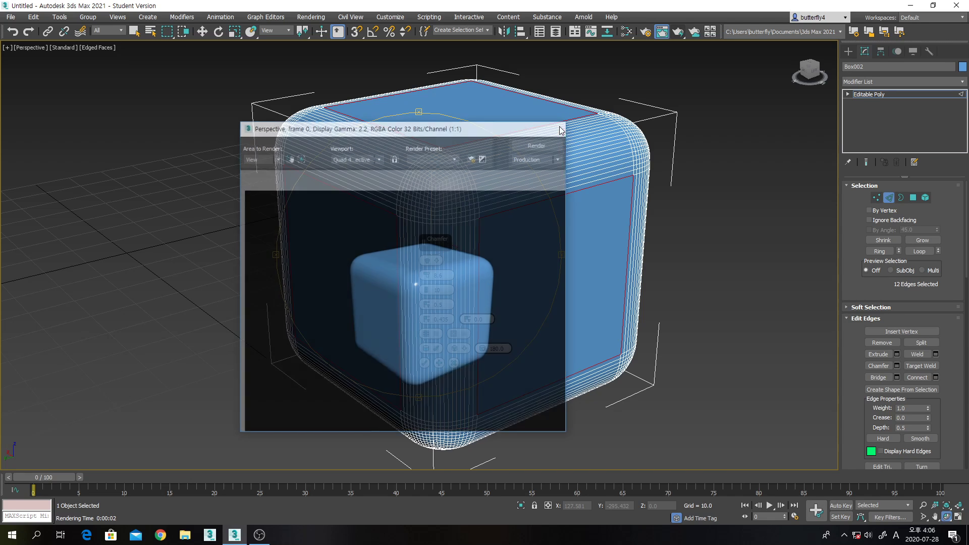
Step: Apply the edge chamfer with Smooth Entire Object, Open and Invert Open enabled, removing the cube's flat faces
left_click(464, 349)
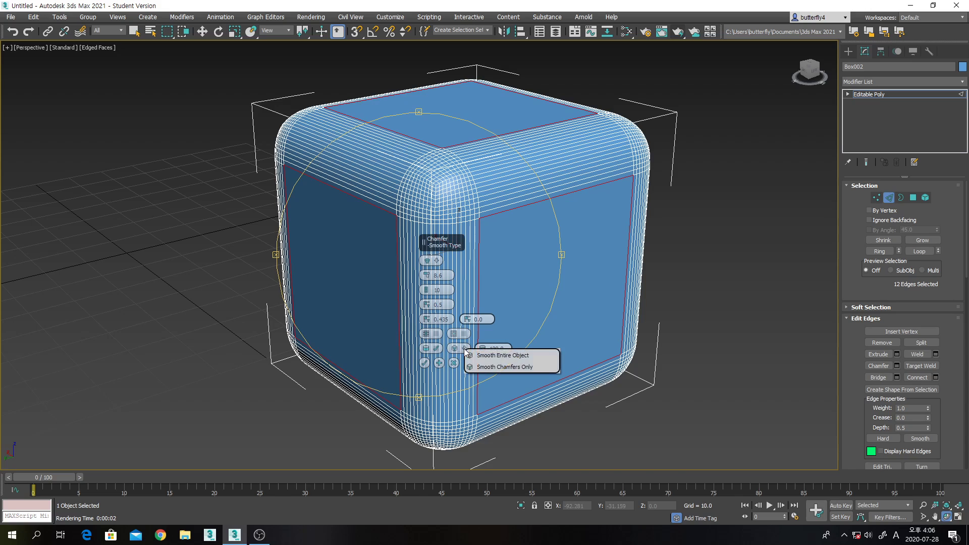
left_click(480, 356)
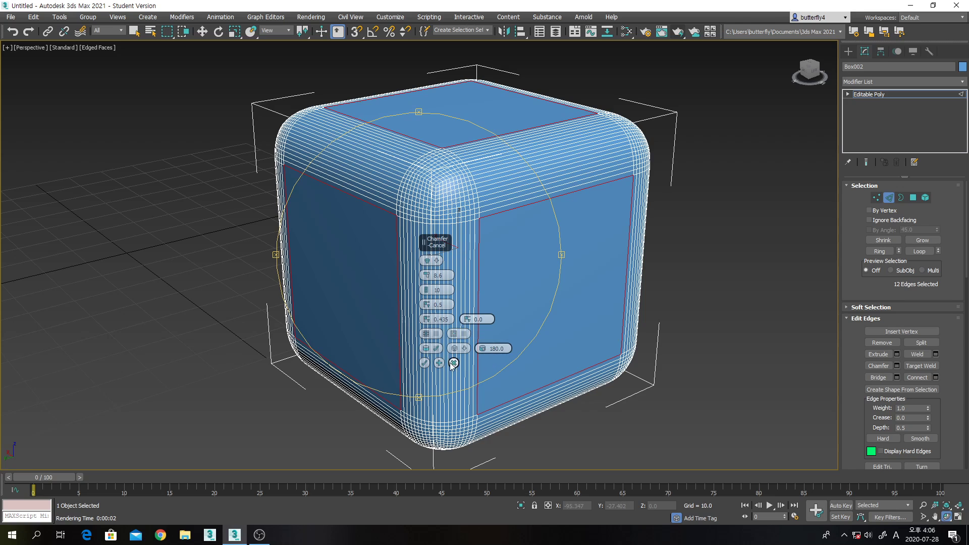
left_click(437, 334)
left_click(464, 335)
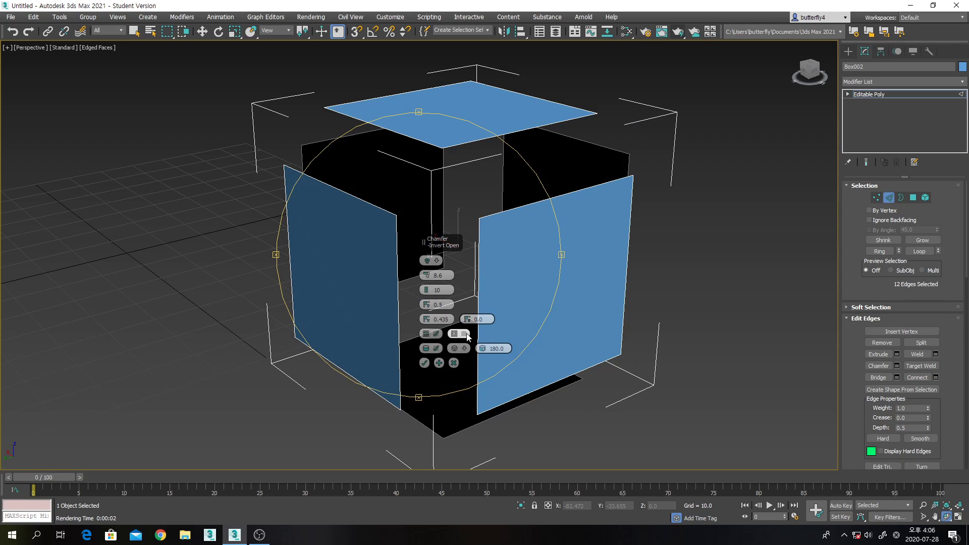
mouse_move(527, 300)
left_mouse_down()
mouse_move(573, 259)
mouse_move(591, 282)
mouse_move(518, 307)
left_mouse_up()
left_click(424, 363)
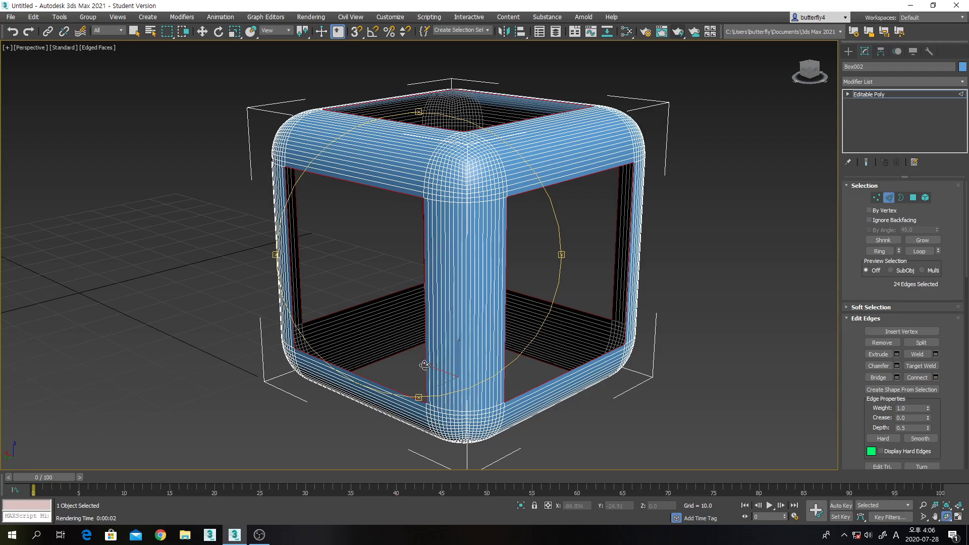
Step: Add a Shell modifier to the opened cube with an outer amount of 0.0 and an inner amount of 1.0
left_click_drag(570, 350, 569, 318)
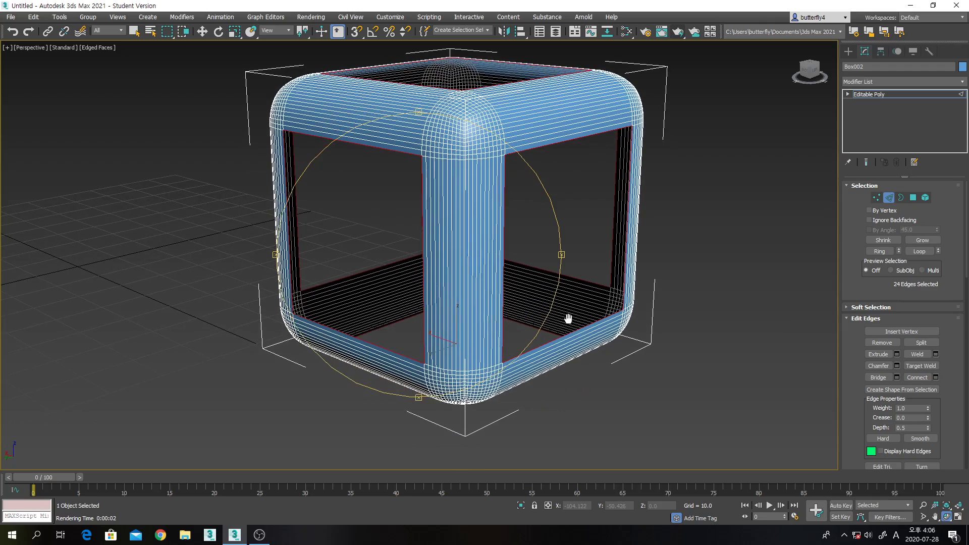
left_click_drag(513, 288, 474, 281)
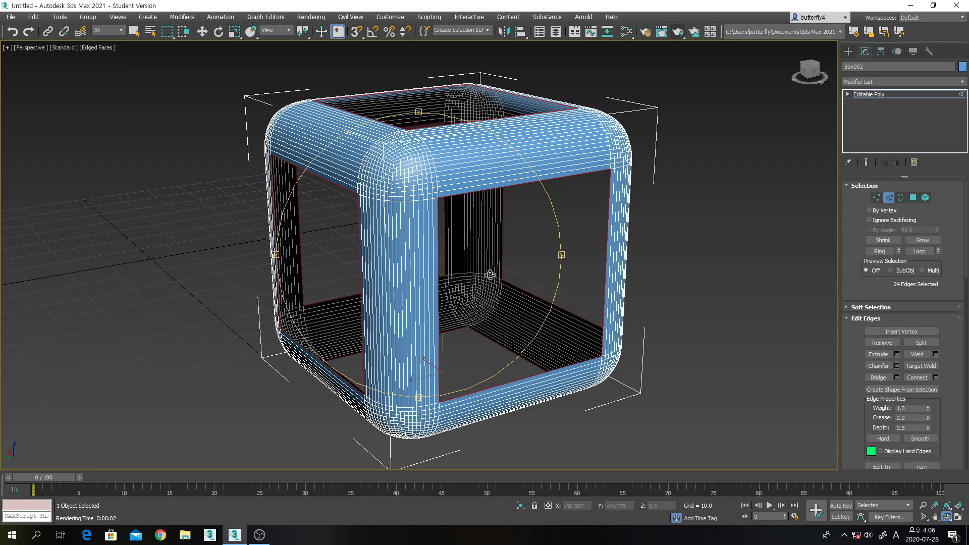
left_click_drag(504, 267, 549, 264)
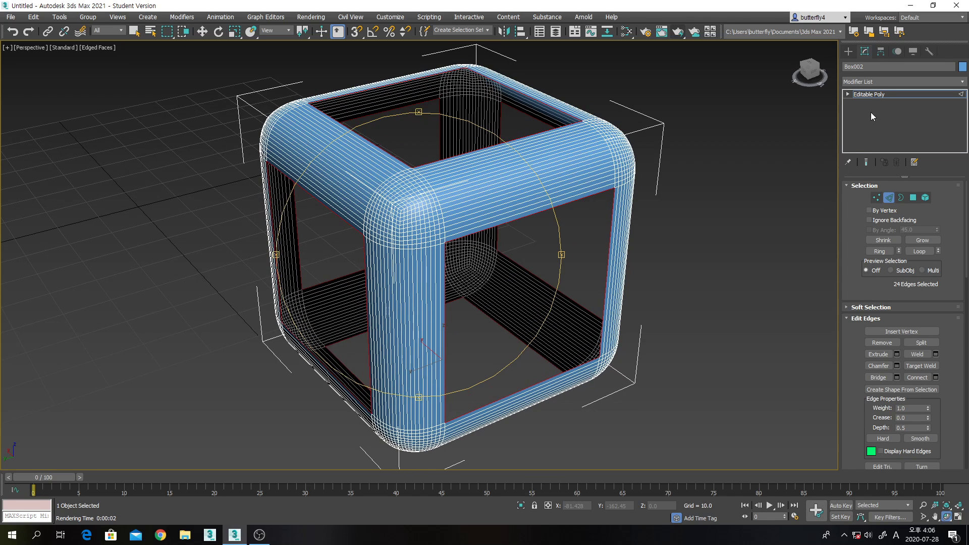
left_click(872, 82)
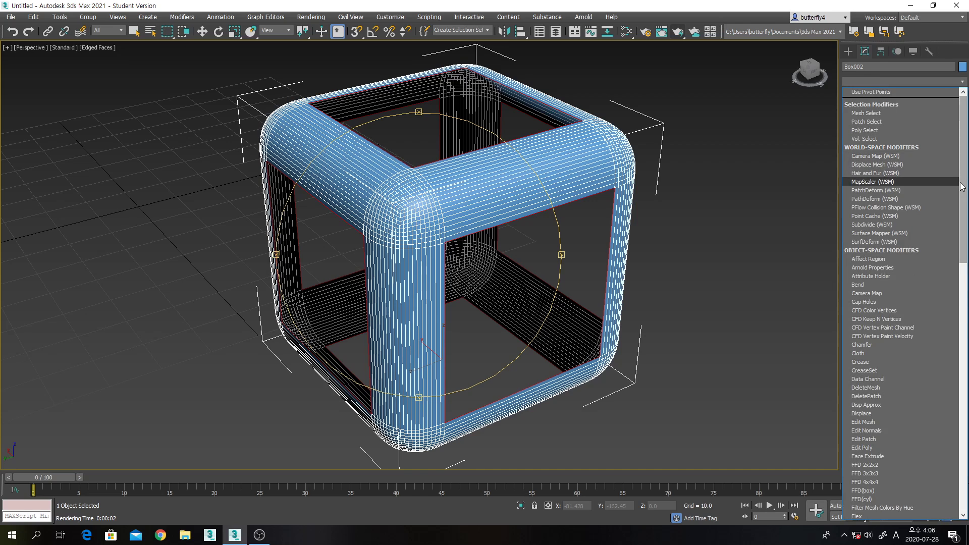
left_click_drag(964, 187, 964, 356)
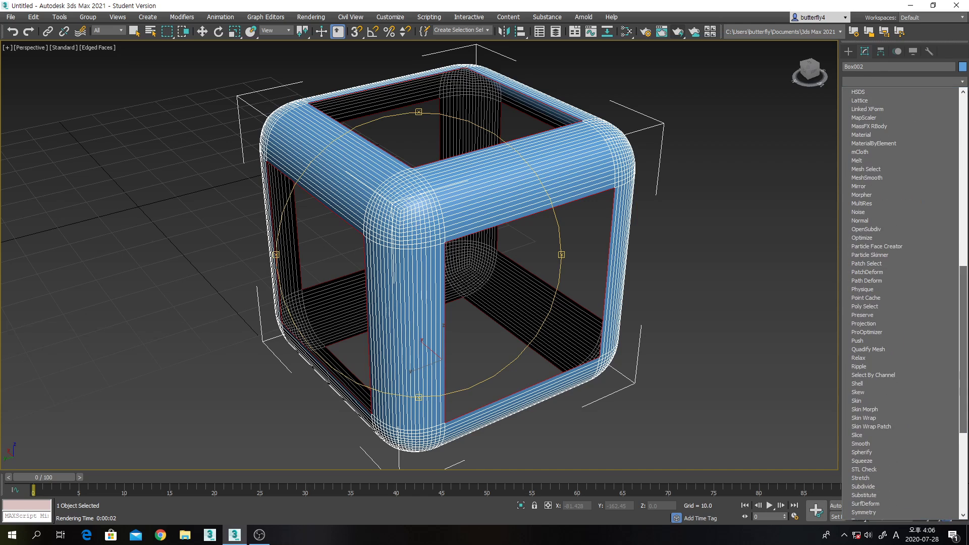
left_click(907, 386)
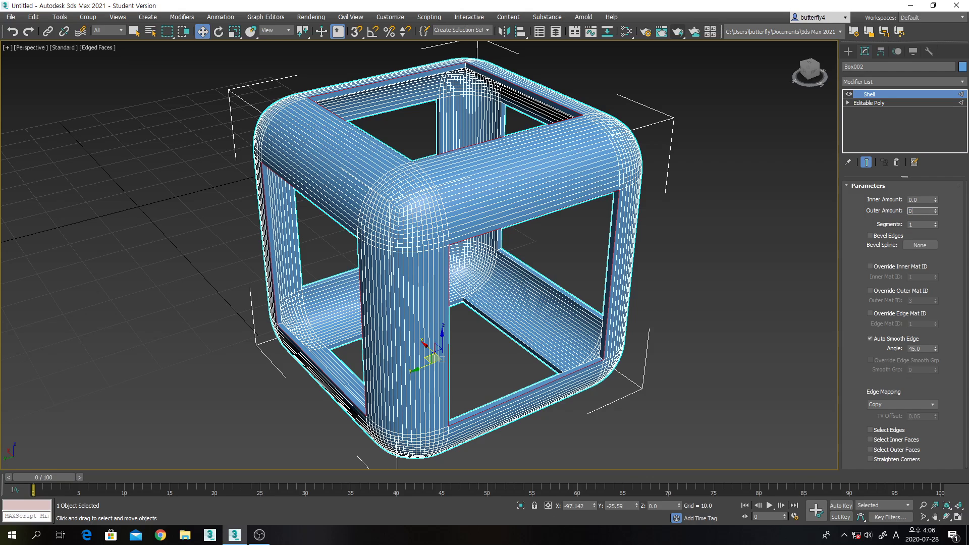
key("Return")
left_click_drag(924, 201, 912, 200)
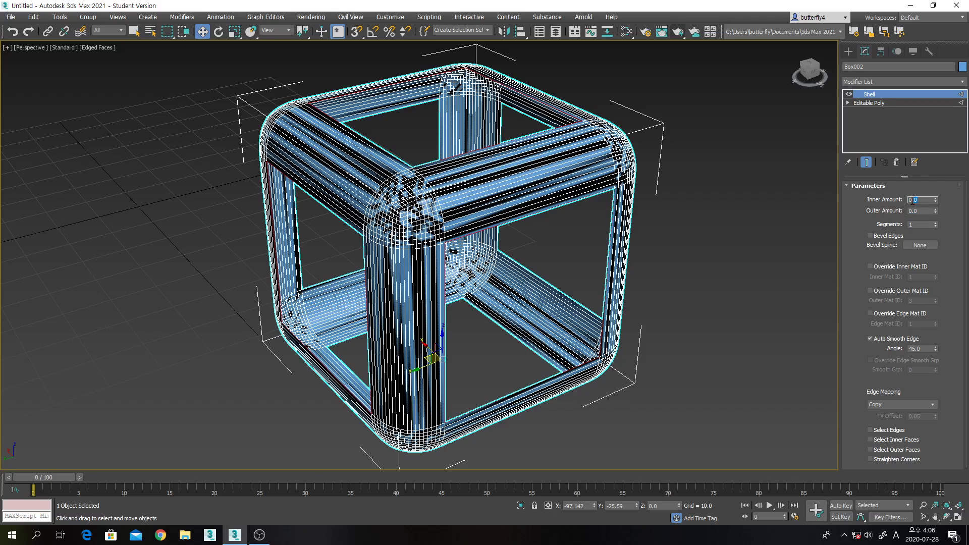
key("Return")
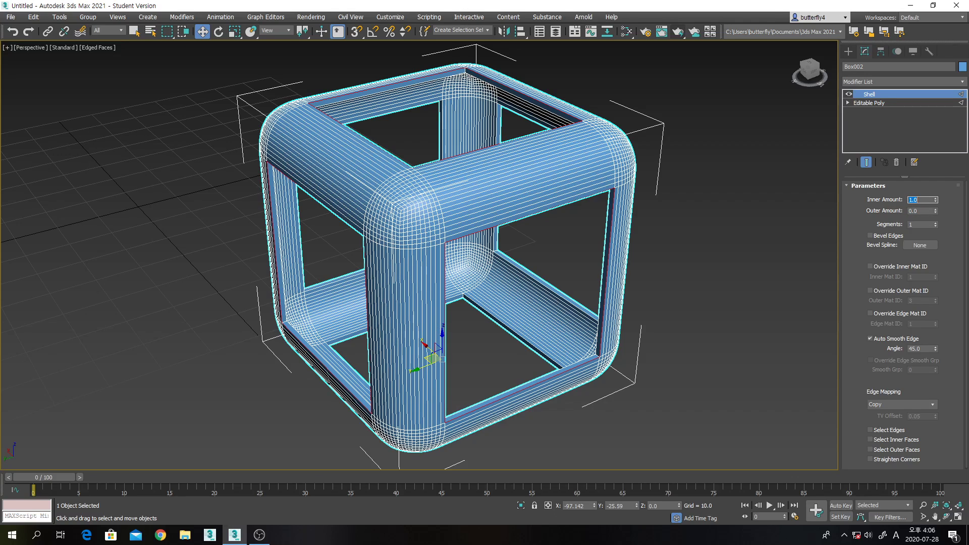
Step: Set the Shell modifier's segments to 3 to subdivide the thickness of the cube frame
scroll(514, 291, "up", 6)
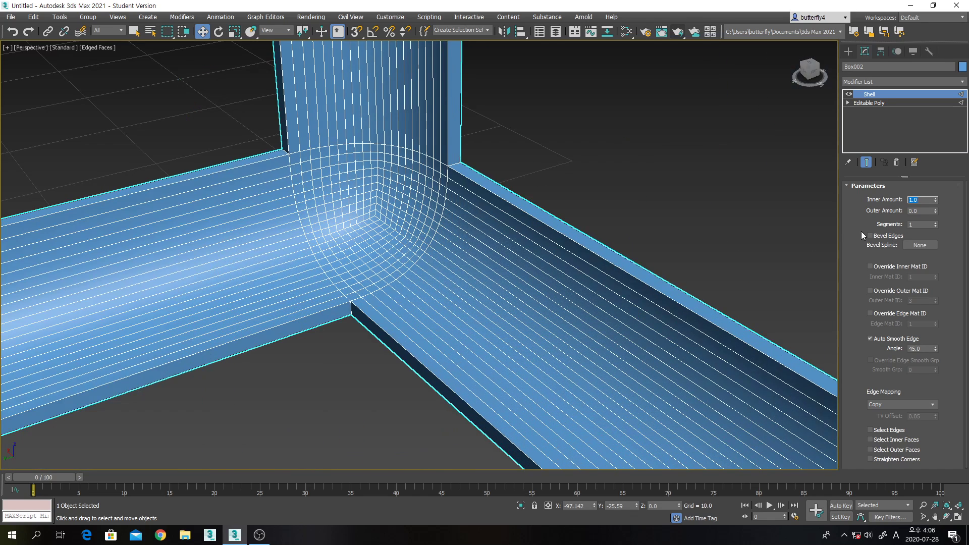
left_click(935, 223)
left_click(935, 223)
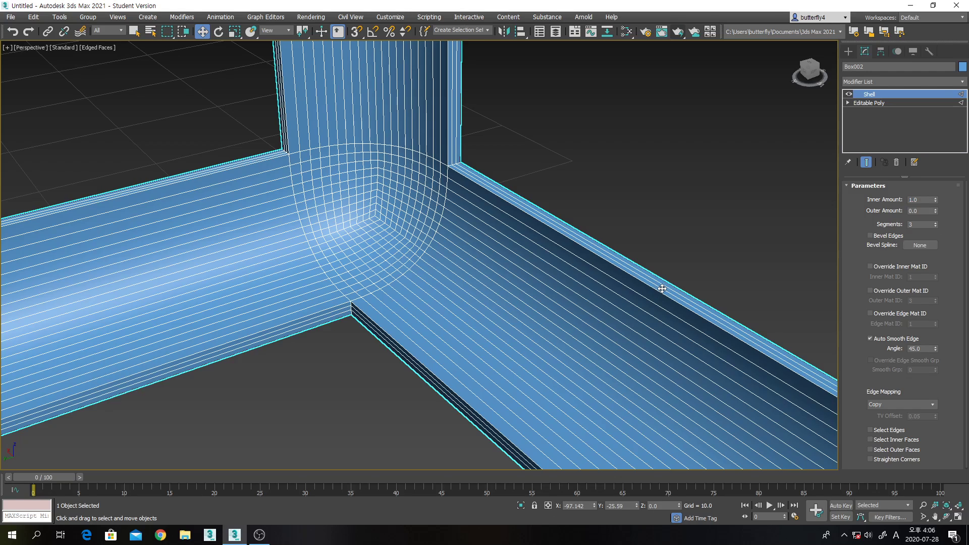
key("z")
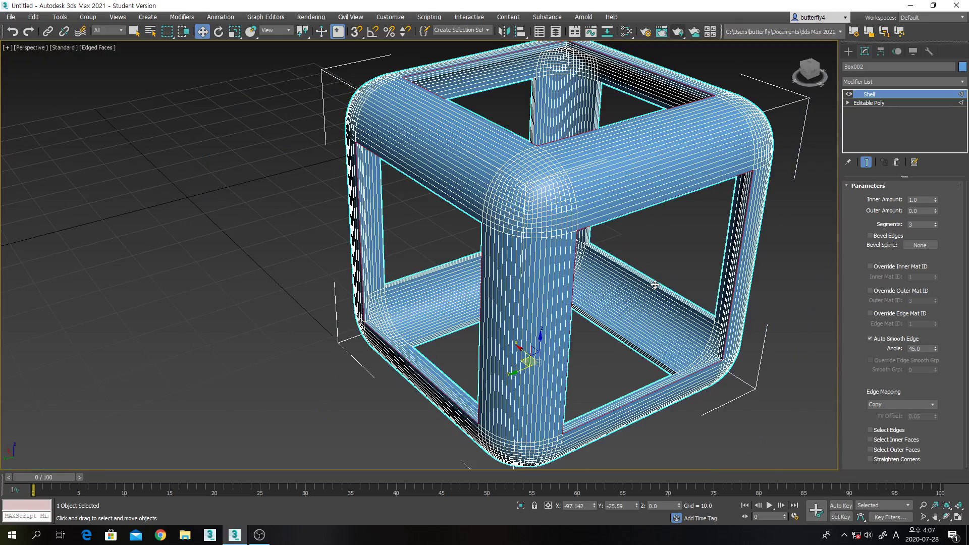
middle_click_drag(654, 286, 570, 285)
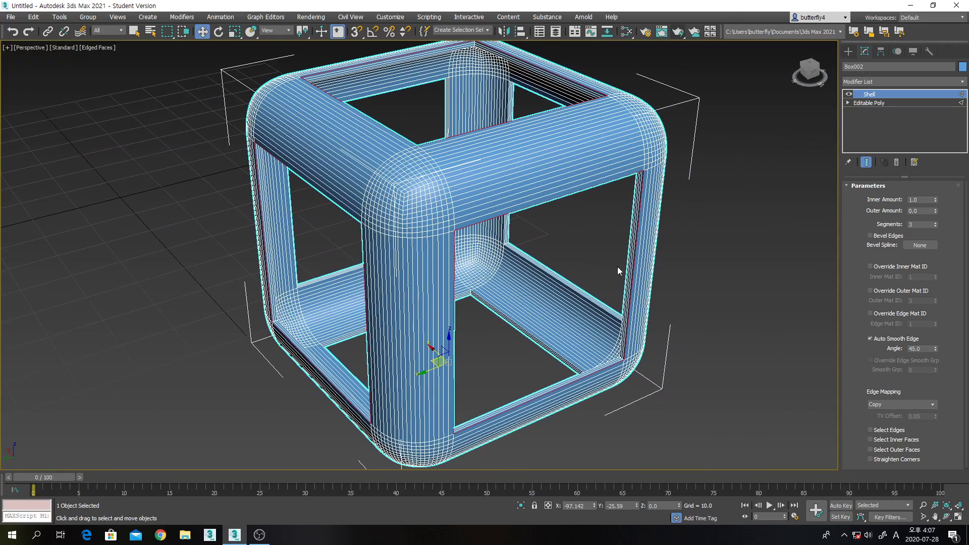
Step: Add a MeshSmooth modifier above Shell and set its subdivision iterations to 3
left_click(946, 517)
left_click_drag(548, 339, 645, 372)
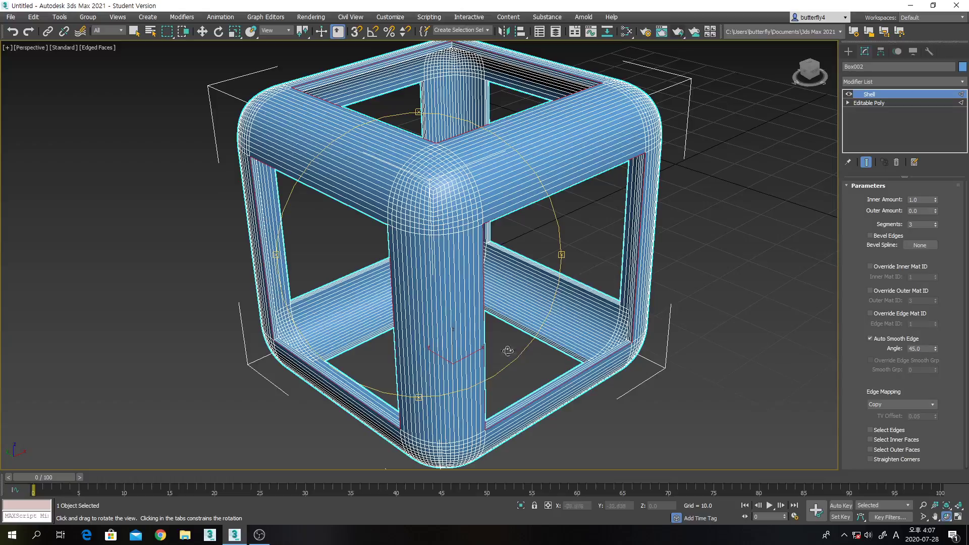
mouse_move(469, 324)
left_mouse_down()
mouse_move(456, 335)
mouse_move(449, 318)
mouse_move(470, 322)
left_mouse_up()
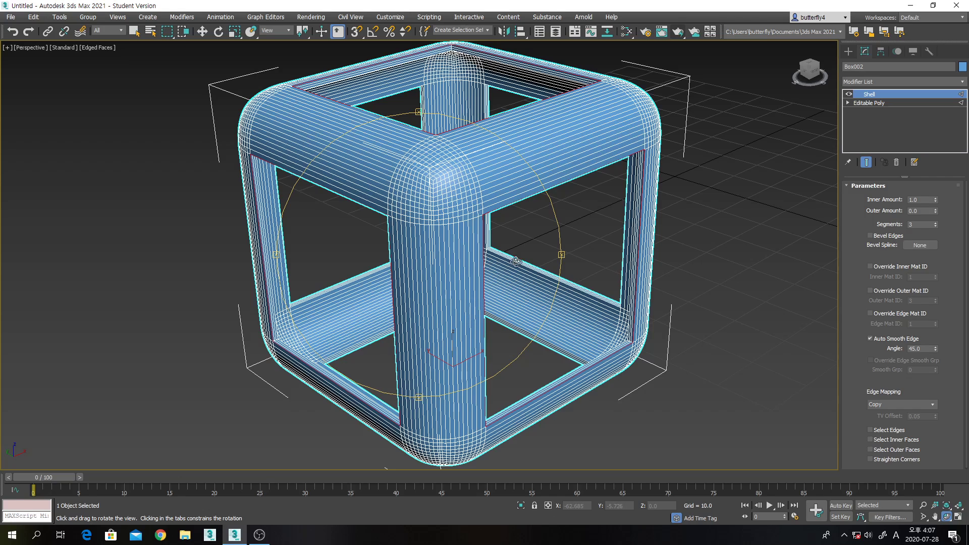
left_click(889, 82)
scroll(901, 303, "down", 10)
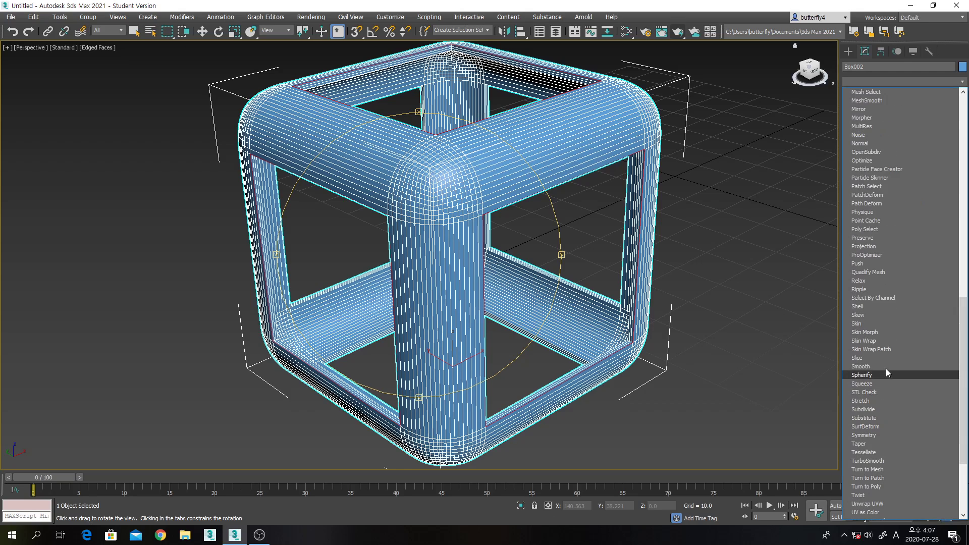
scroll(891, 222, "up", 3)
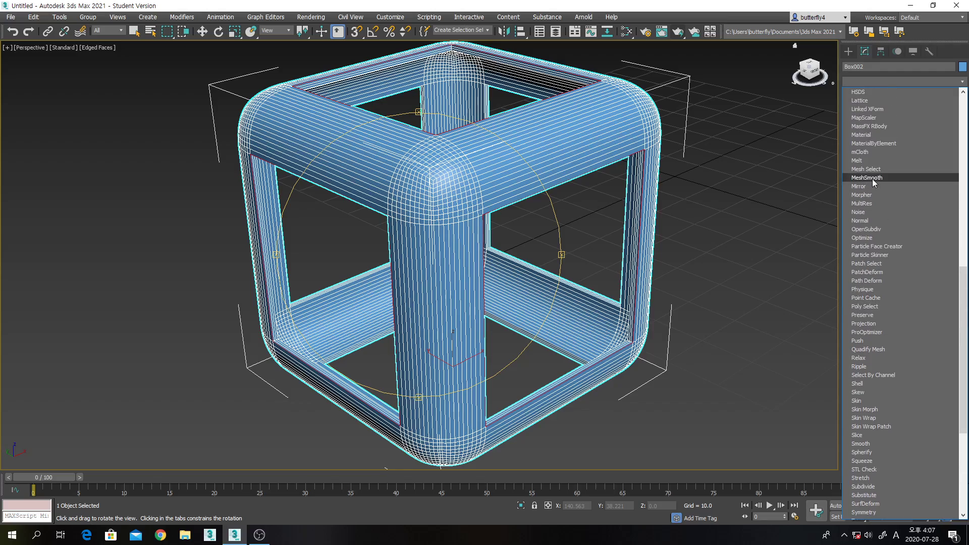
left_click(871, 179)
left_click_drag(384, 283, 559, 260)
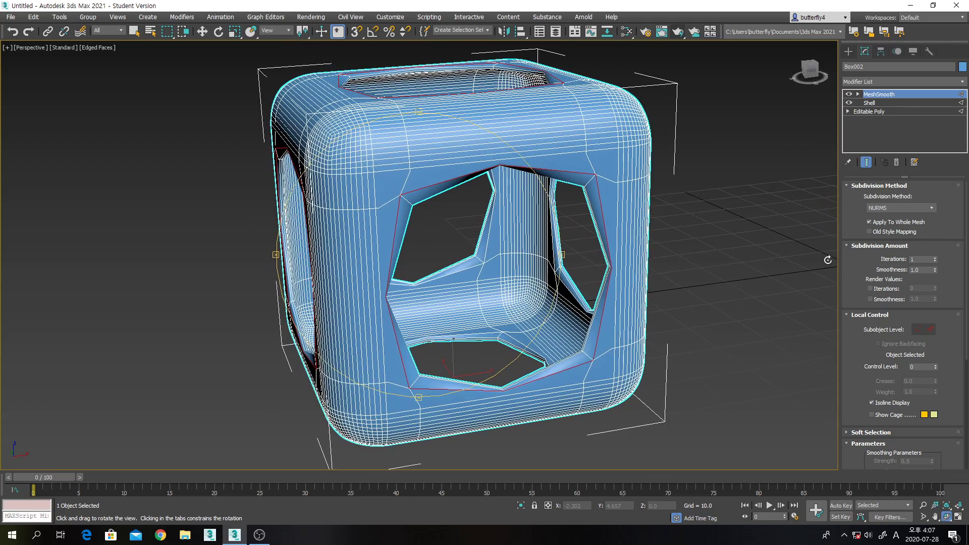
left_click(935, 258)
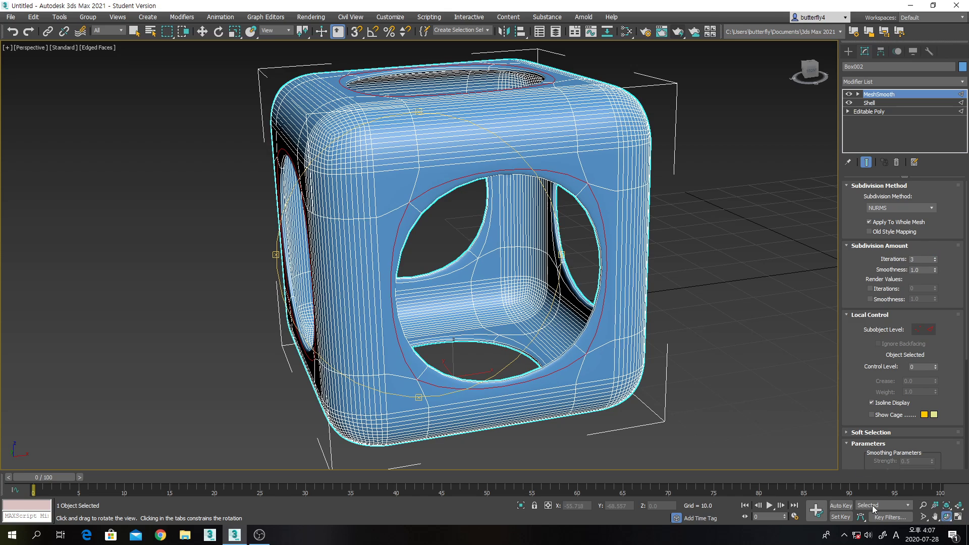
Step: Render the Perspective view to check the mesh-smoothed cube with its round openings
left_click_drag(521, 333, 472, 293)
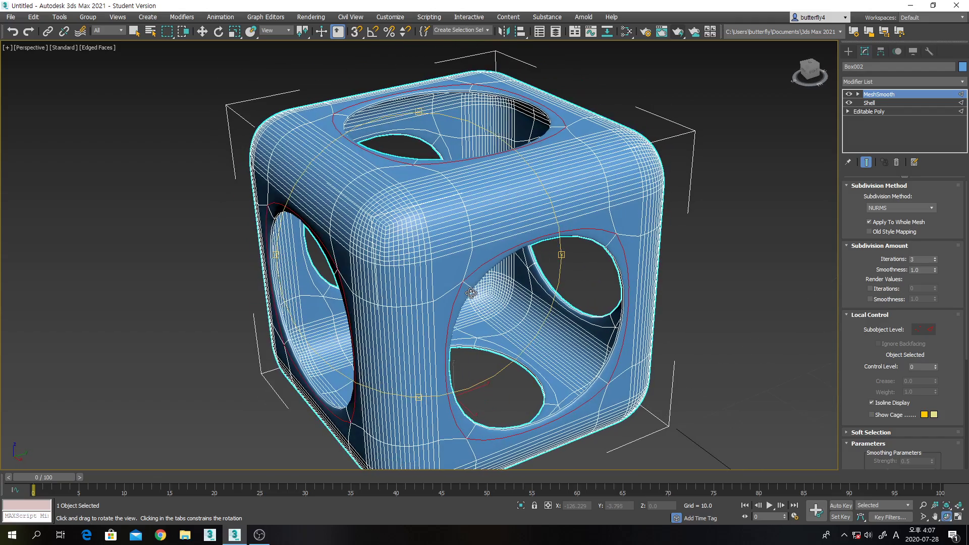
left_click(678, 31)
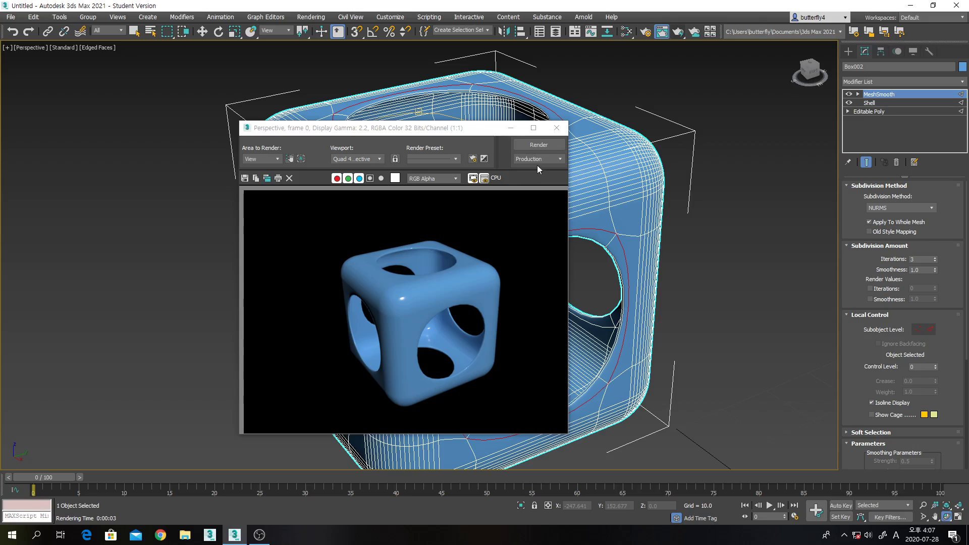
left_click(555, 128)
middle_click_drag(539, 268, 573, 276, "alt")
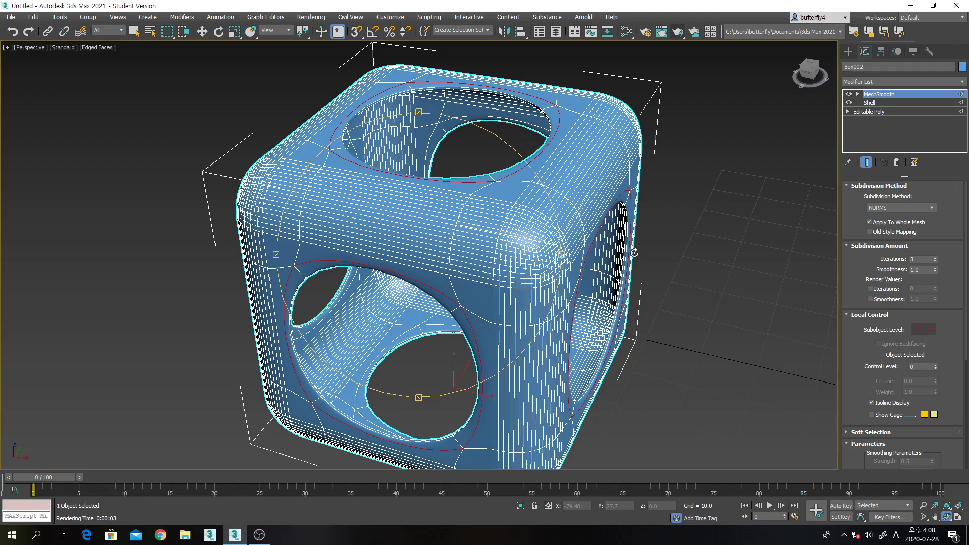
Step: Unhide all hidden objects in the scene and fit both the hollow cube and the green box in the Perspective view
middle_click_drag(579, 256, 456, 230, "alt")
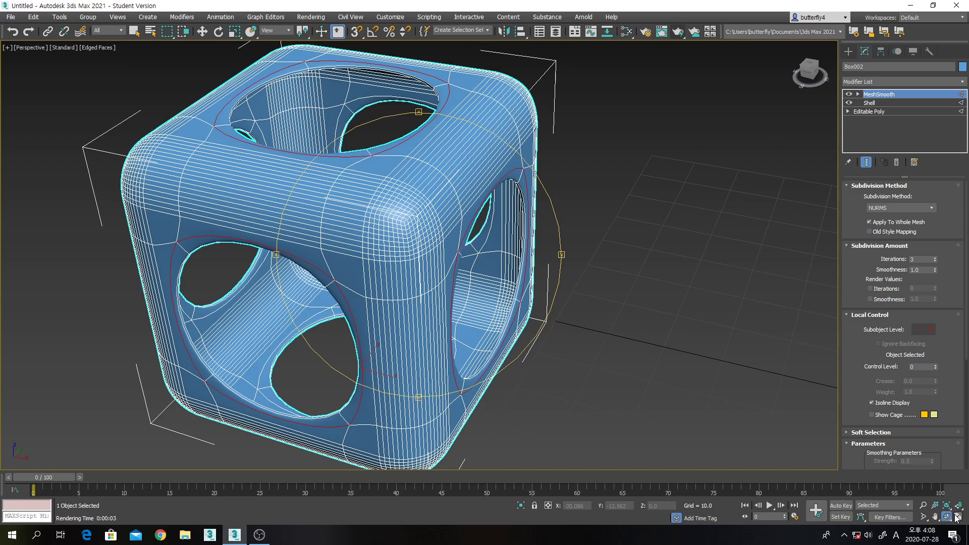
key("w")
right_click(722, 198)
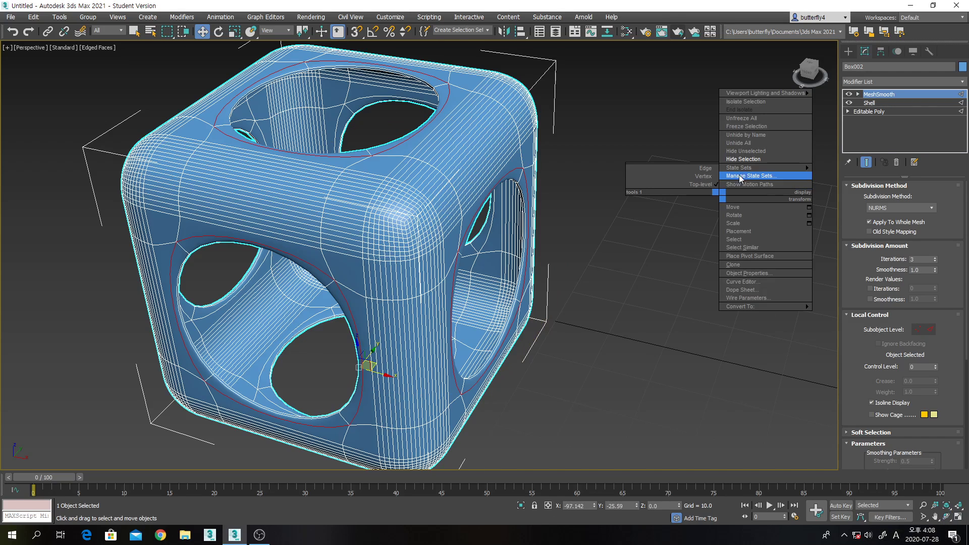
mouse_move(744, 172)
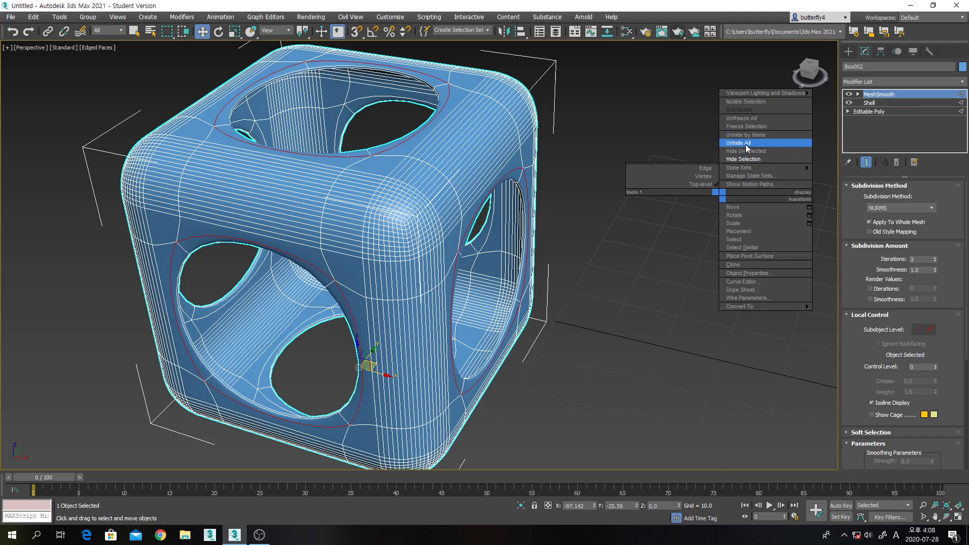
left_click(745, 144)
key("ctrl+shift+z")
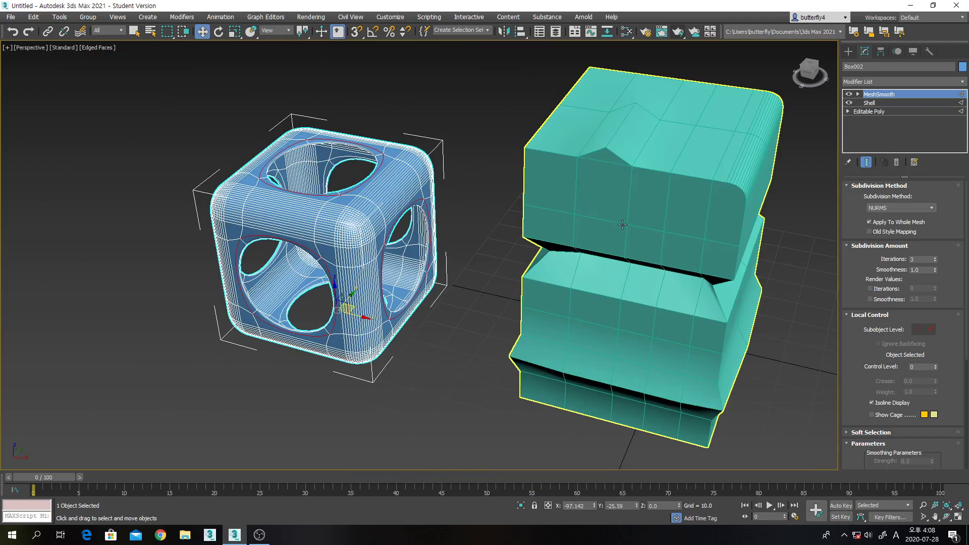
Step: Render the Perspective view to check the unsmoothed green box beside the hollow cube, and close the render window
middle_click_drag(622, 224, 557, 273, "alt")
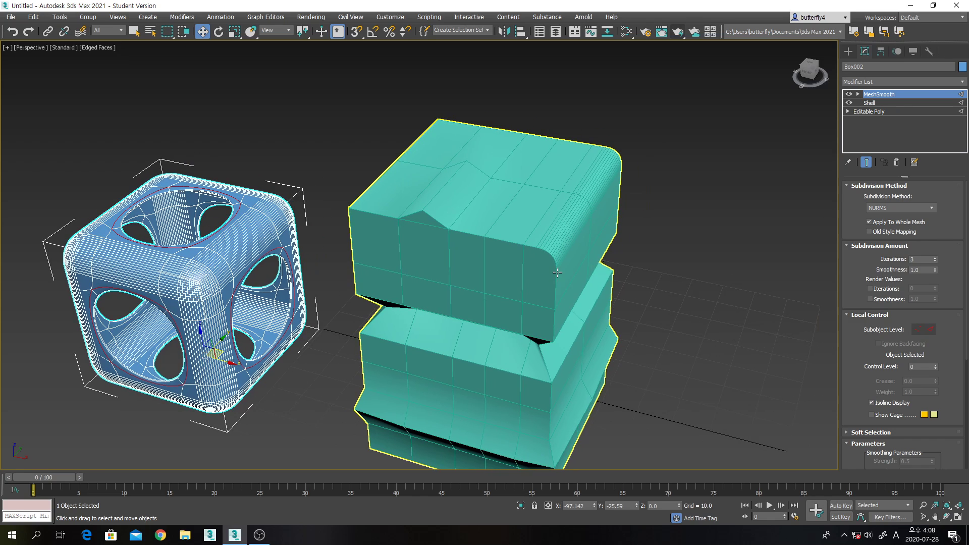
scroll(557, 273, "up", 2)
right_click(495, 235)
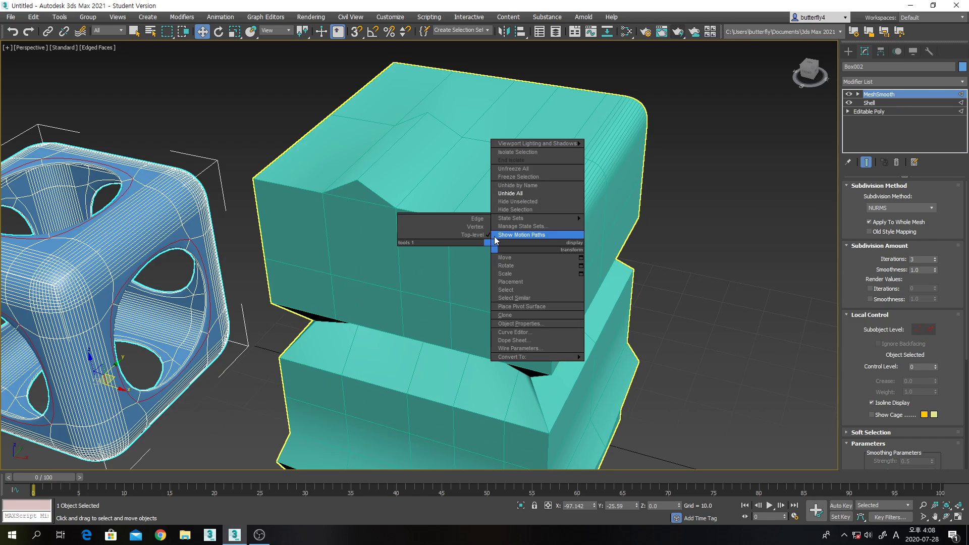
key("Escape")
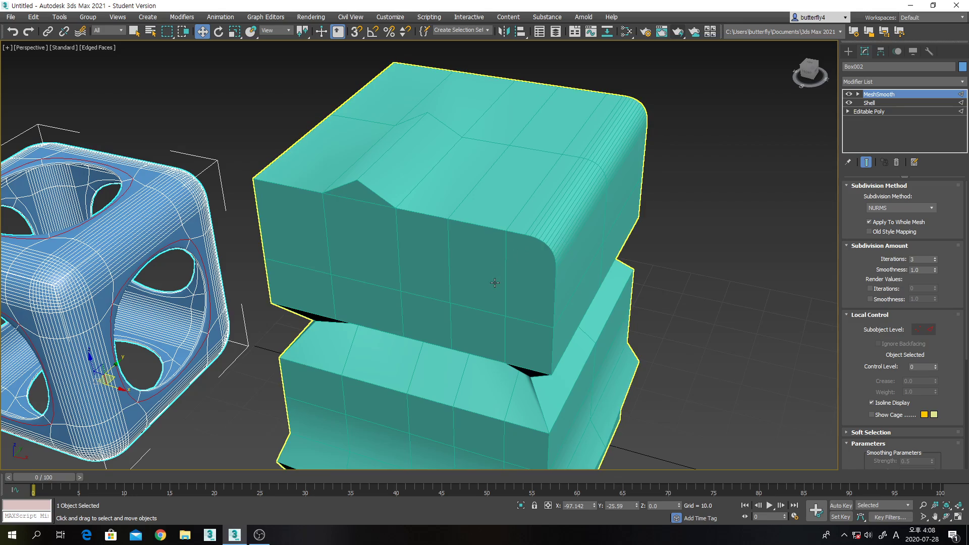
middle_click_drag(494, 282, 531, 304, "alt")
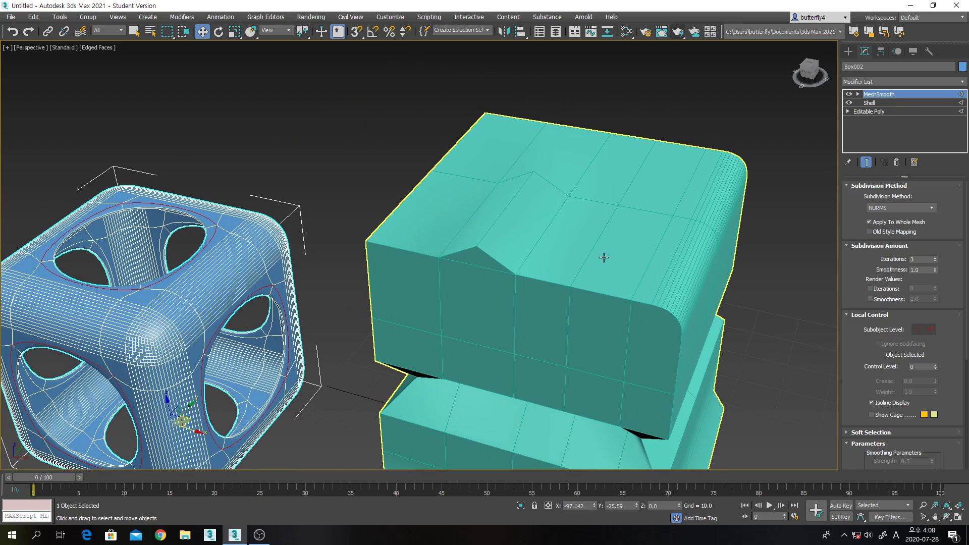
left_click(676, 33)
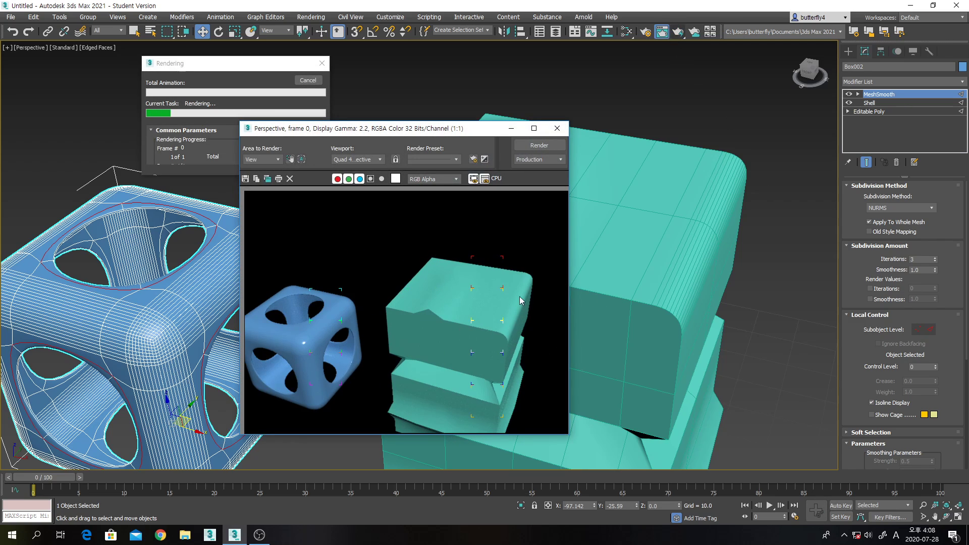
left_click(557, 129)
Step: Add a MeshSmooth modifier to the green box and set its subdivision iterations to 2
left_click(620, 183)
left_click(899, 82)
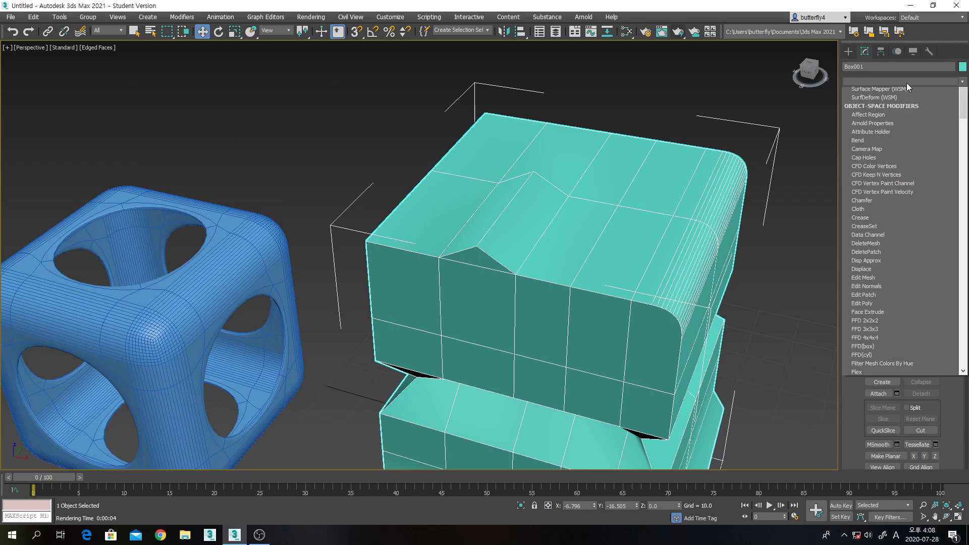
scroll(903, 227, "down", 15)
scroll(904, 303, "down", 5)
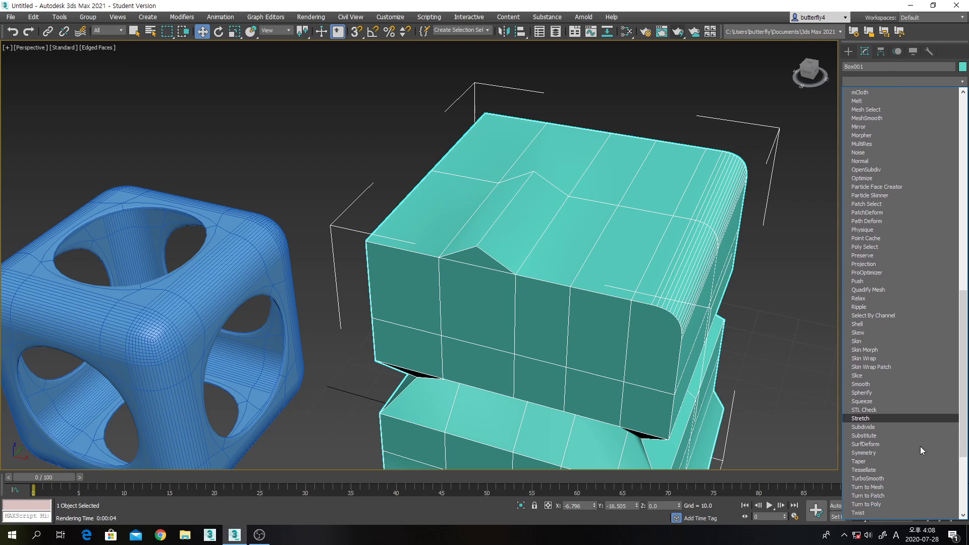
scroll(920, 446, "down", 5)
scroll(897, 218, "up", 3)
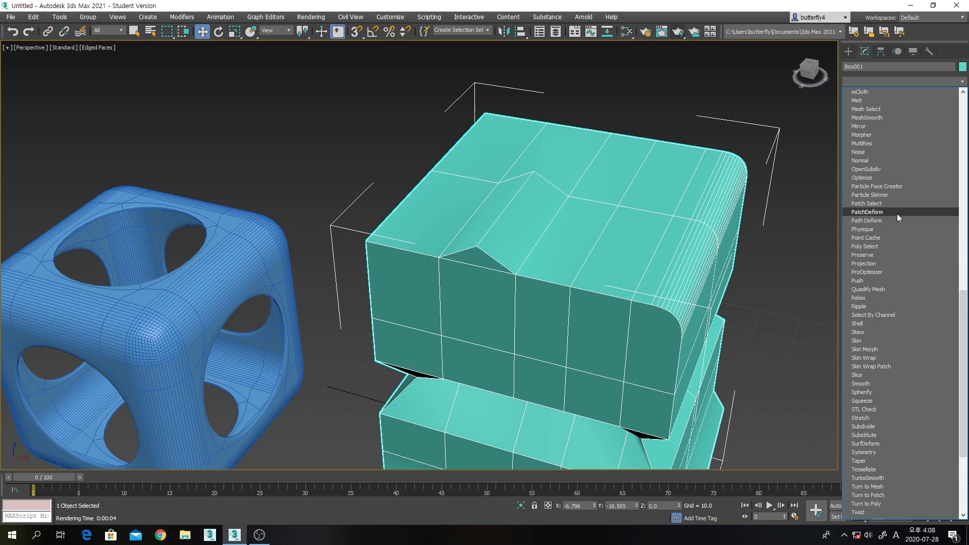
left_click(876, 119)
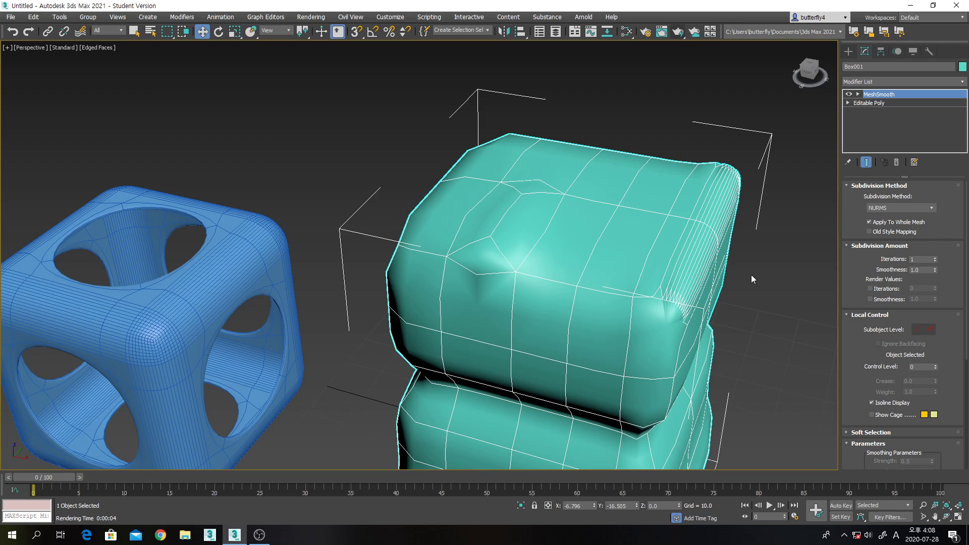
left_click(935, 258)
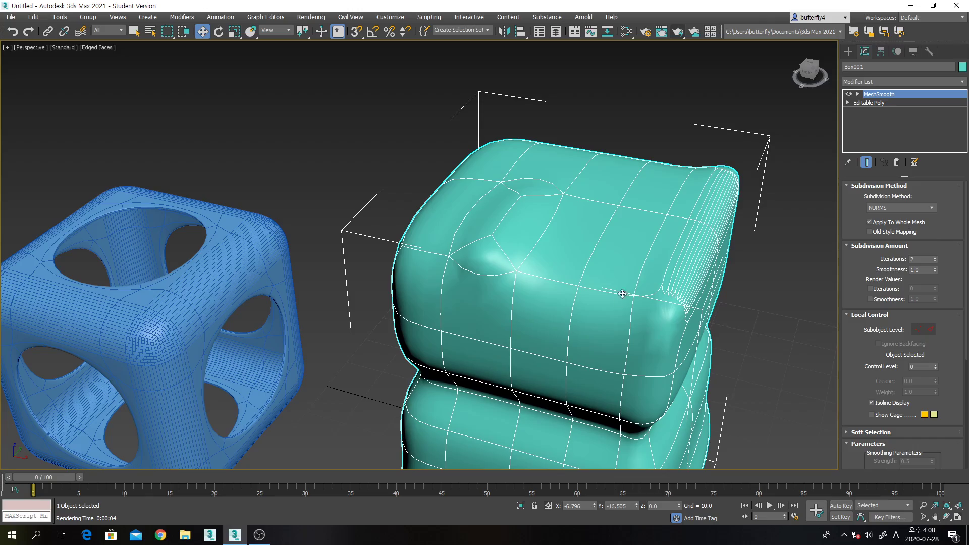
Step: At the green box's Editable Poly edge level, select the upper block's vertical front corner edge and extend it to a loop
left_click(946, 516)
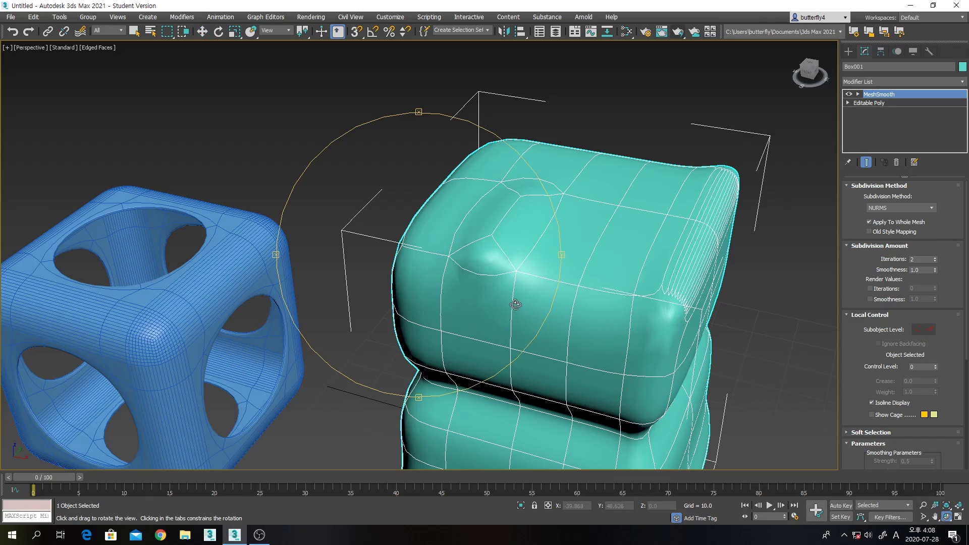
mouse_move(512, 296)
left_mouse_down()
mouse_move(590, 279)
mouse_move(568, 294)
mouse_move(483, 274)
mouse_move(499, 295)
left_mouse_up()
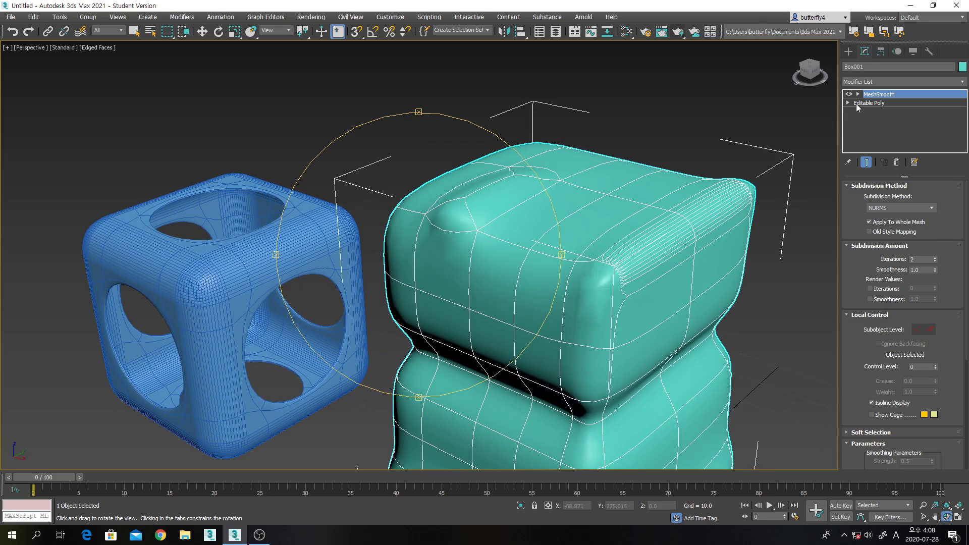
left_click(856, 103)
left_click_drag(690, 312, 696, 250)
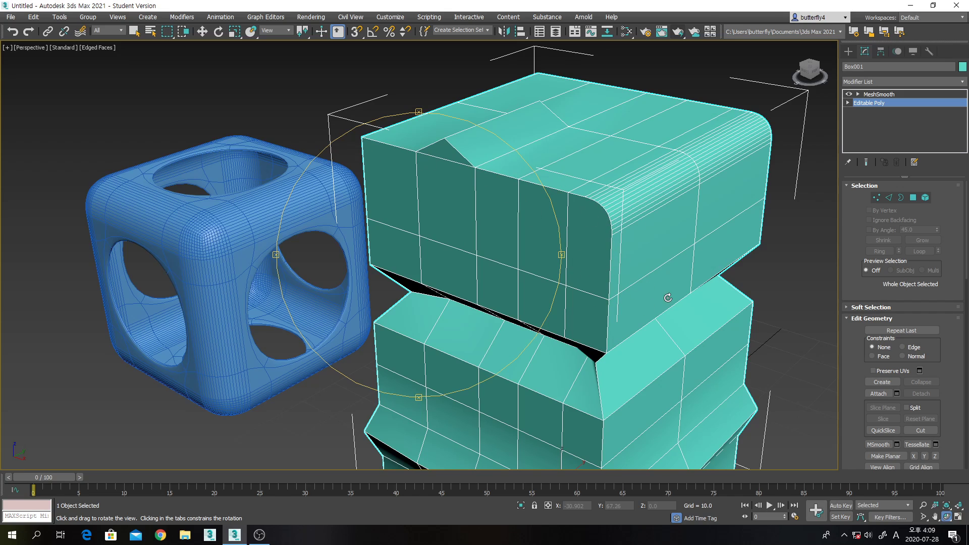
key("w")
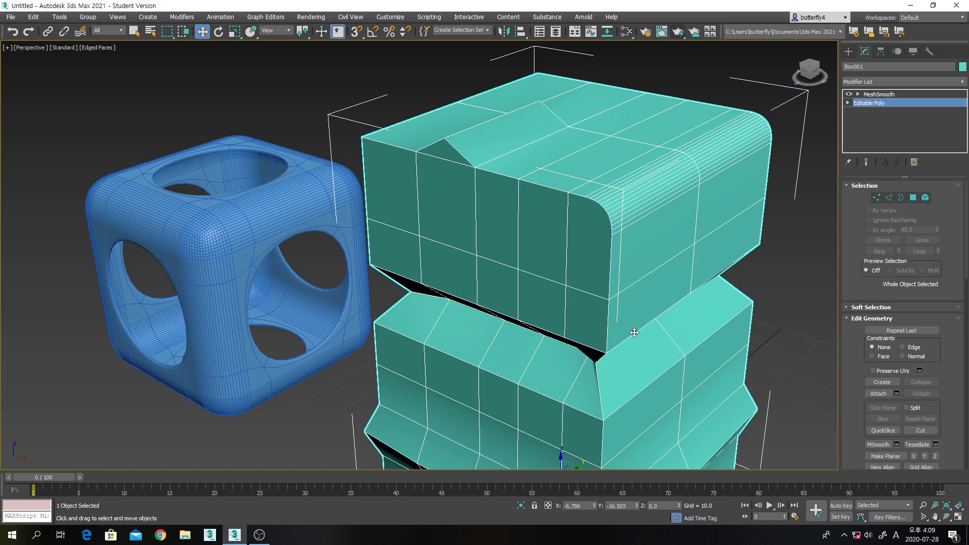
left_click(888, 198)
left_click(608, 323)
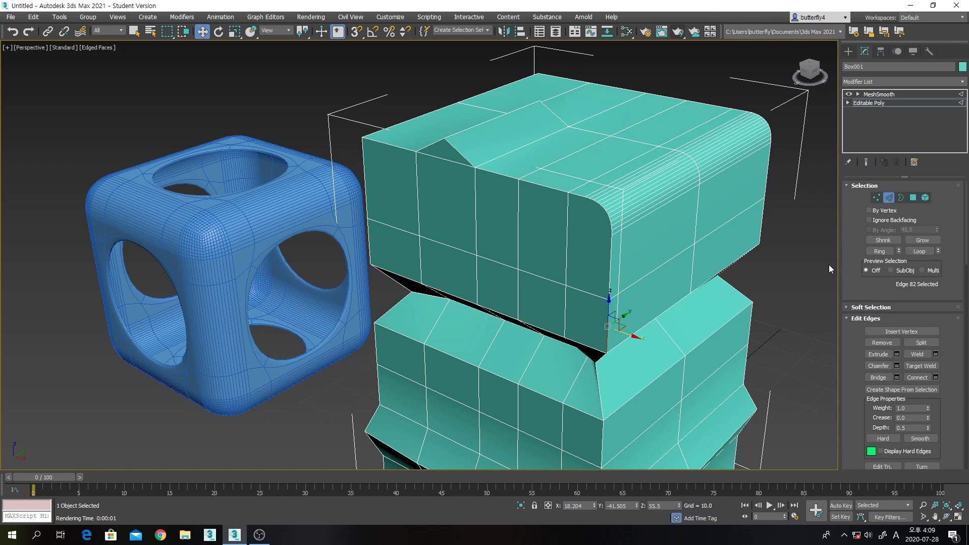
left_click(919, 251)
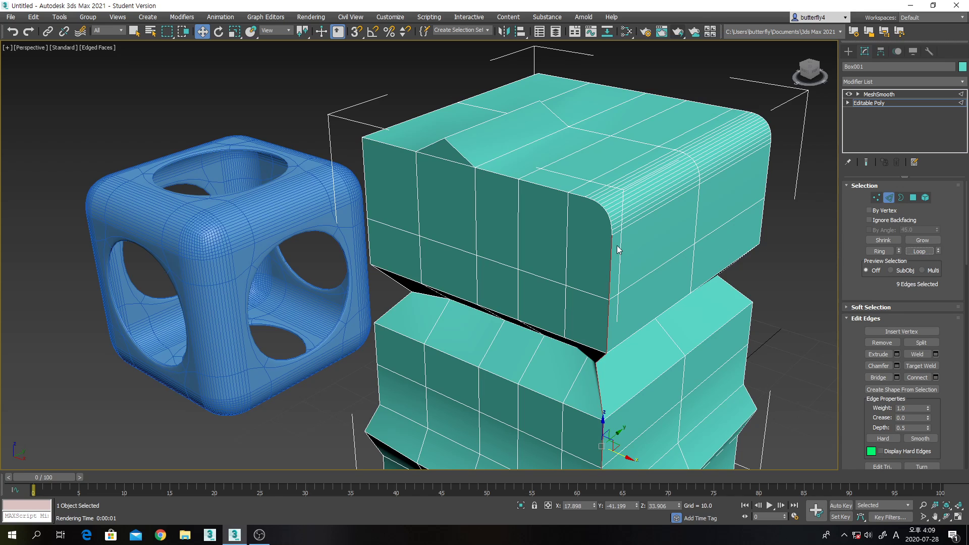
Step: Add the short edges along the front face's rounded upper corner to the edge selection
scroll(617, 245, "up", 5)
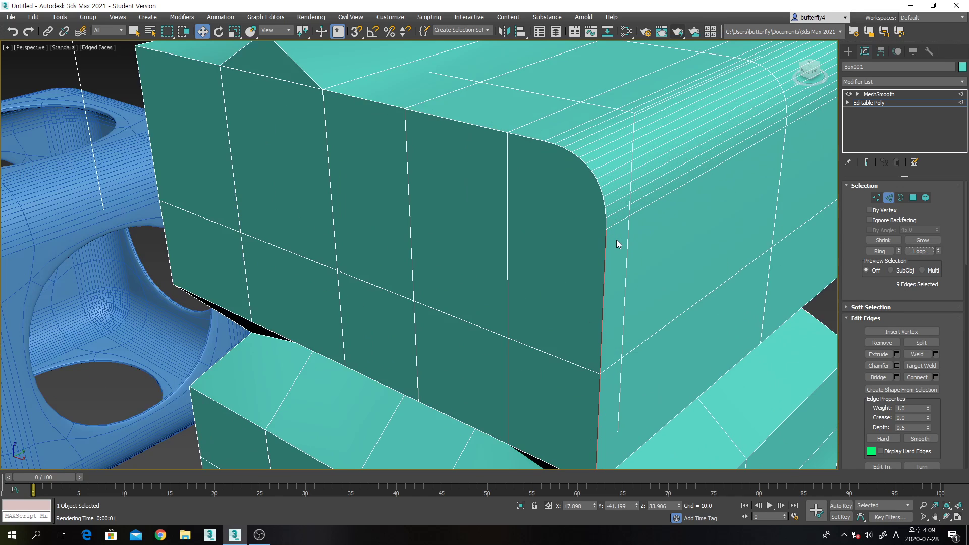
left_click(605, 217, "ctrl")
left_click(604, 206, "ctrl")
left_click(602, 197, "ctrl")
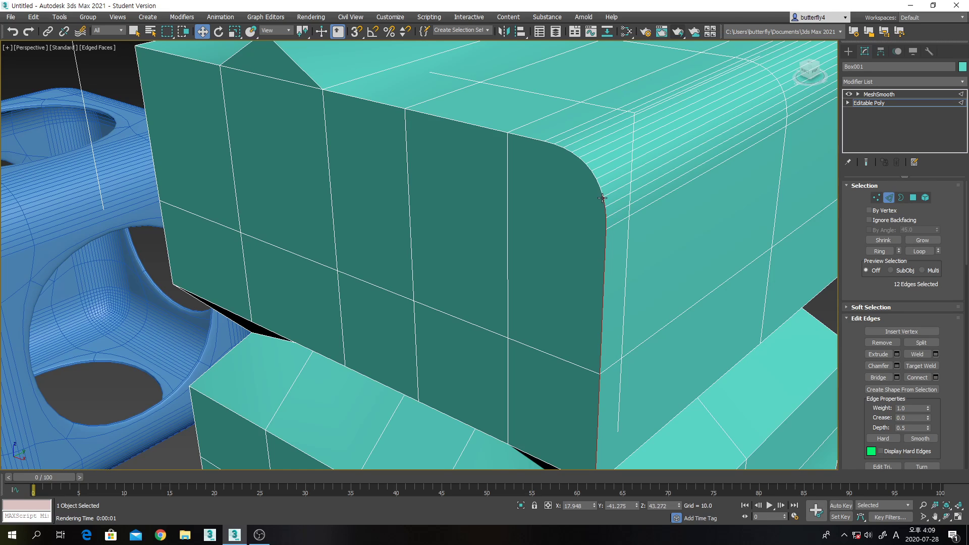
left_click(596, 173, "ctrl")
left_click(587, 165, "ctrl")
left_click(583, 163, "ctrl")
left_click(575, 160, "ctrl")
left_click(571, 155, "ctrl")
left_click(560, 151, "ctrl")
left_click(550, 146, "ctrl")
left_click(548, 144, "ctrl")
Step: Extend the edge selection along the front face's top border, including both edges of the raised peak, to the far corner
left_click(529, 140, "ctrl")
left_click(464, 124, "ctrl")
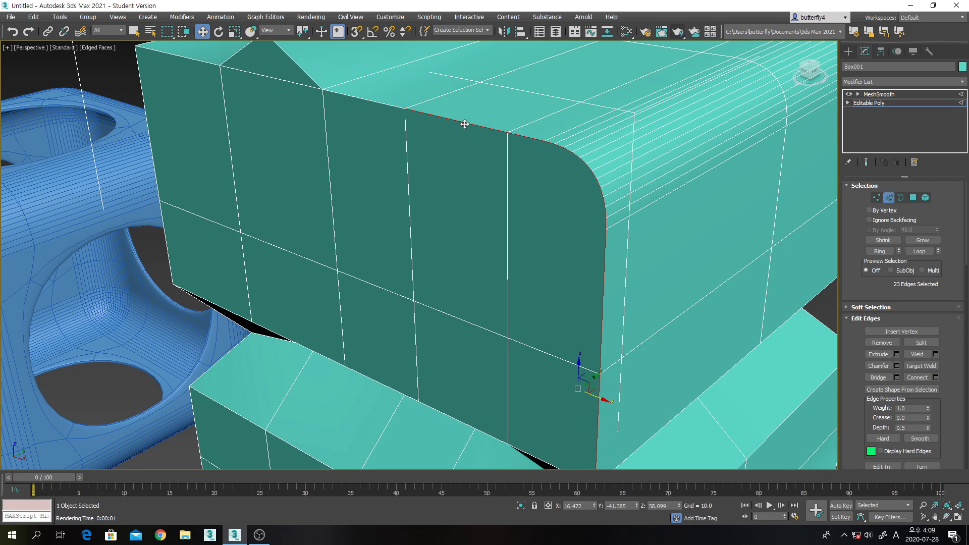
left_click(358, 98, "ctrl")
scroll(278, 75, "down", 5)
scroll(432, 227, "up", 3)
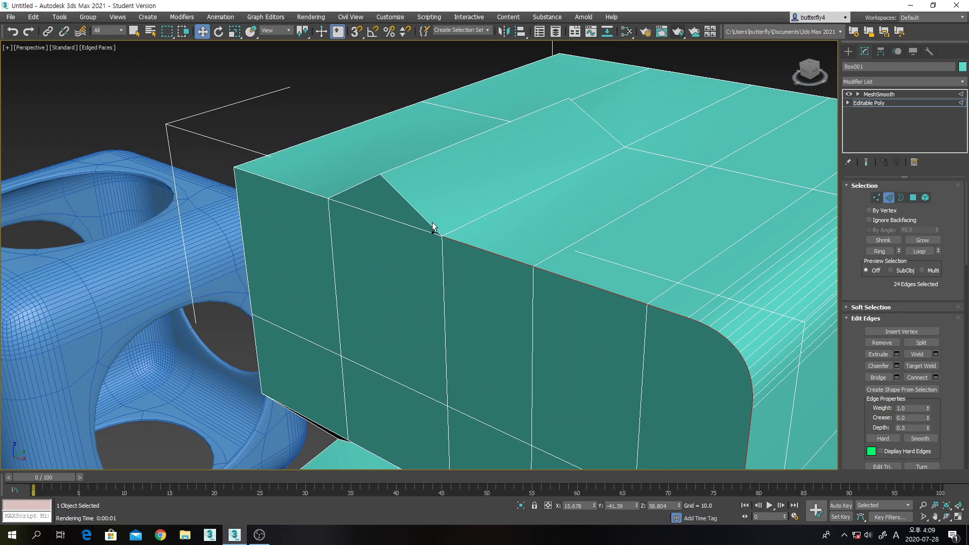
left_click(416, 210, "ctrl")
left_click(353, 187, "ctrl")
left_click(298, 190, "ctrl")
Step: Chamfer the selected border edges with an amount of 0.2 and 1 connect edge segment
scroll(485, 262, "up", 2)
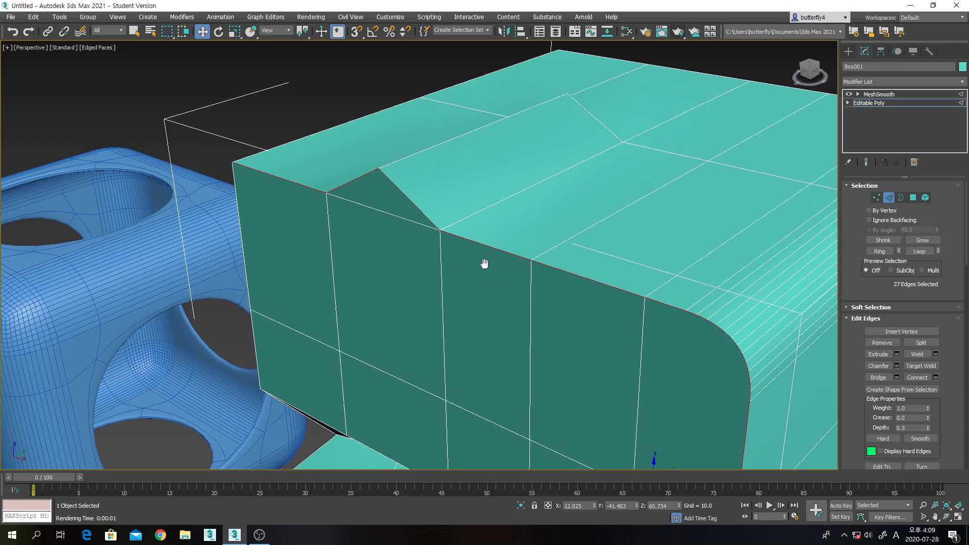
middle_click_drag(613, 314, 603, 284)
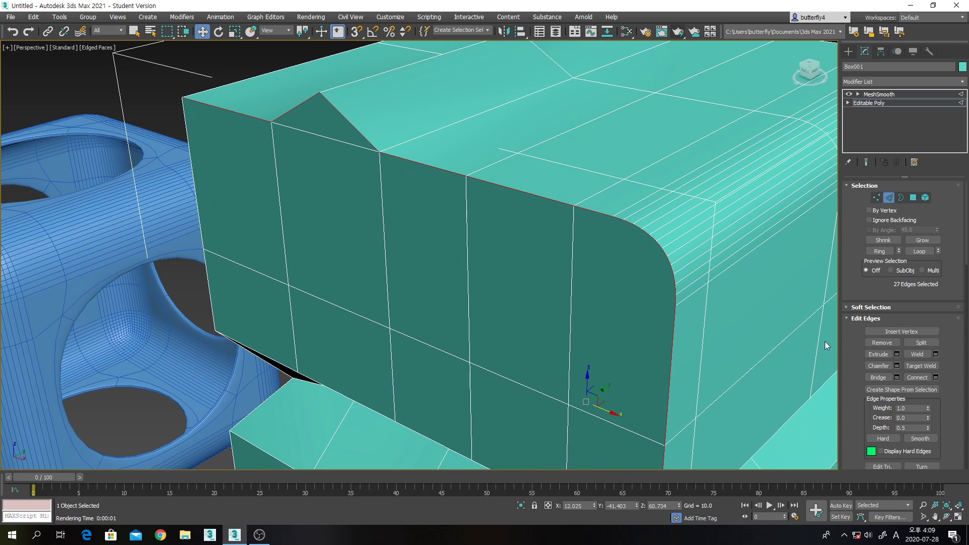
left_click(897, 366)
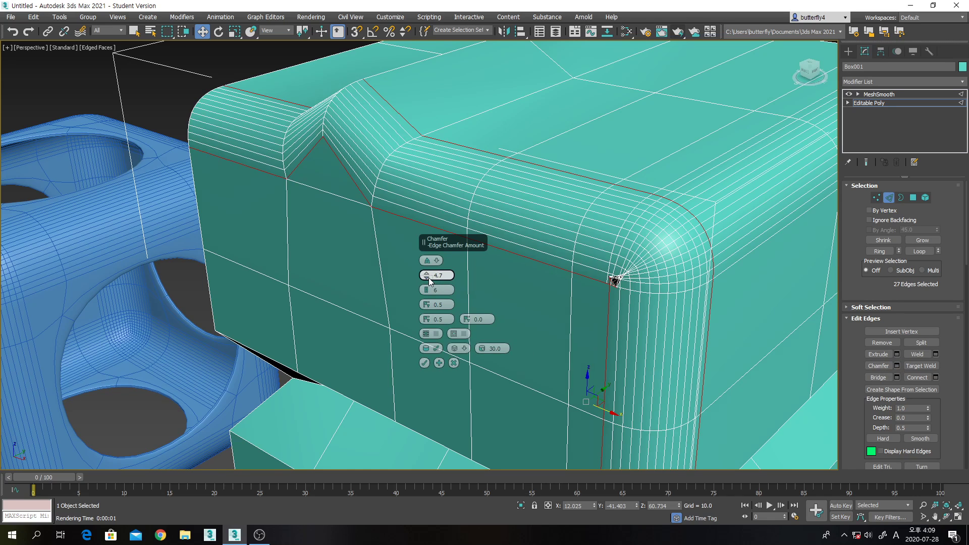
left_click_drag(429, 277, 418, 295)
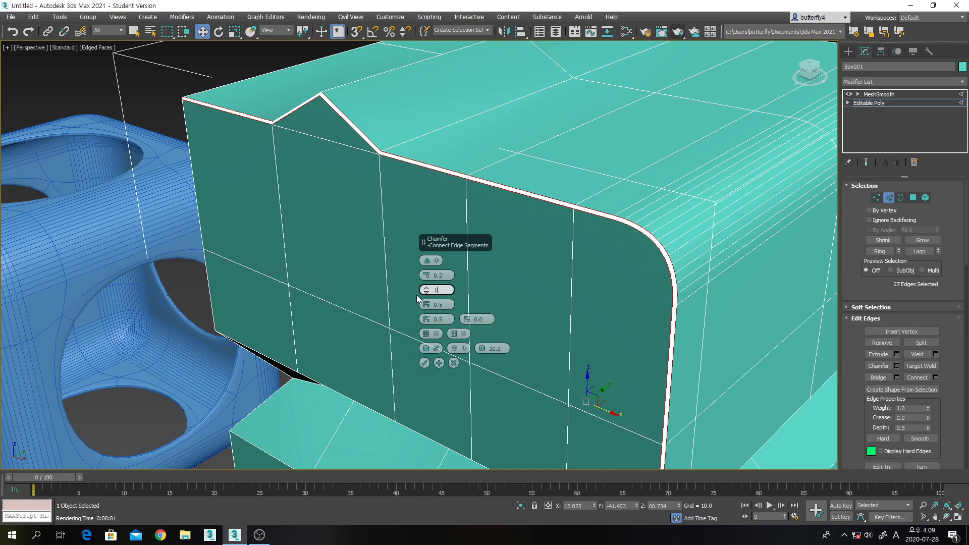
type("1")
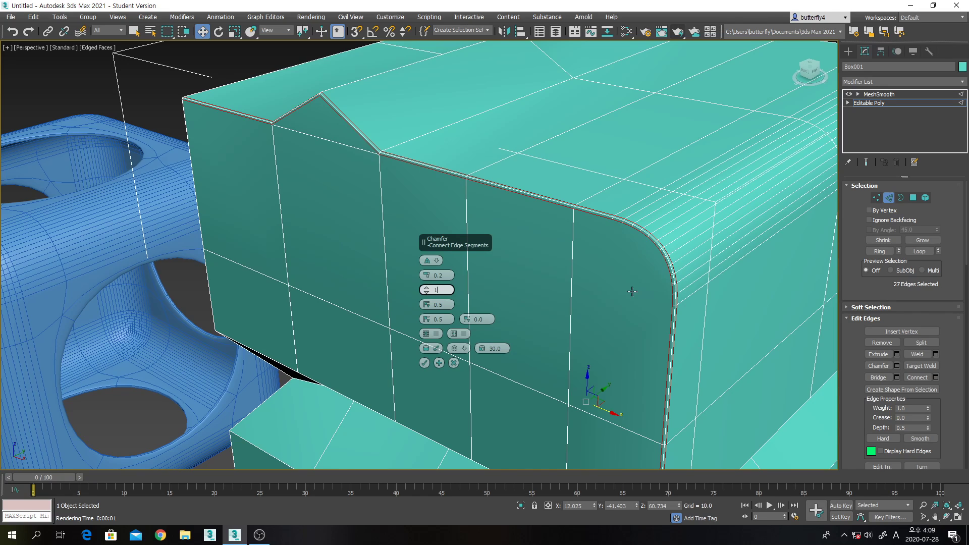
left_click(421, 364)
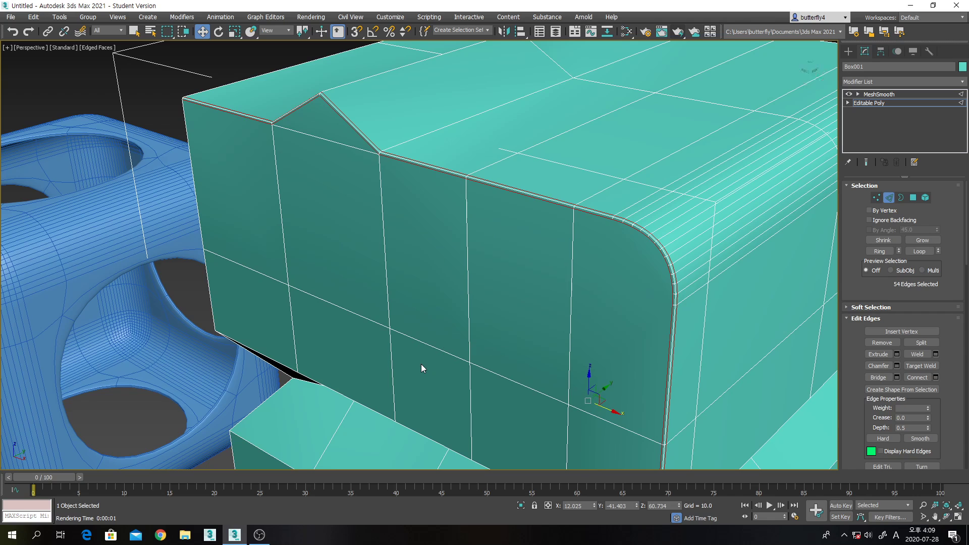
Step: Return to the MeshSmooth level and render the Perspective view to check the sharpened front border, closing the render window
left_click(879, 94)
middle_click_drag(689, 302, 612, 238)
left_click(679, 32)
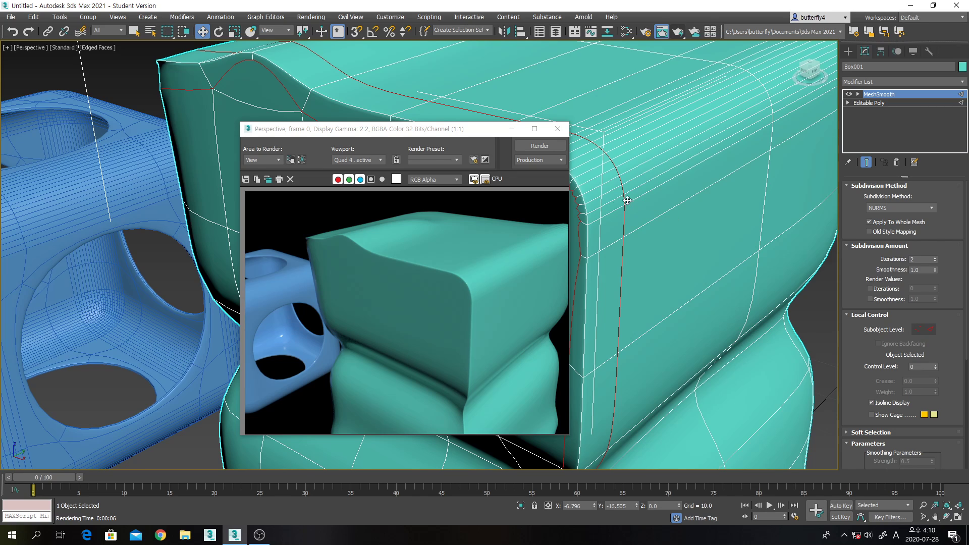
left_click_drag(473, 131, 376, 102)
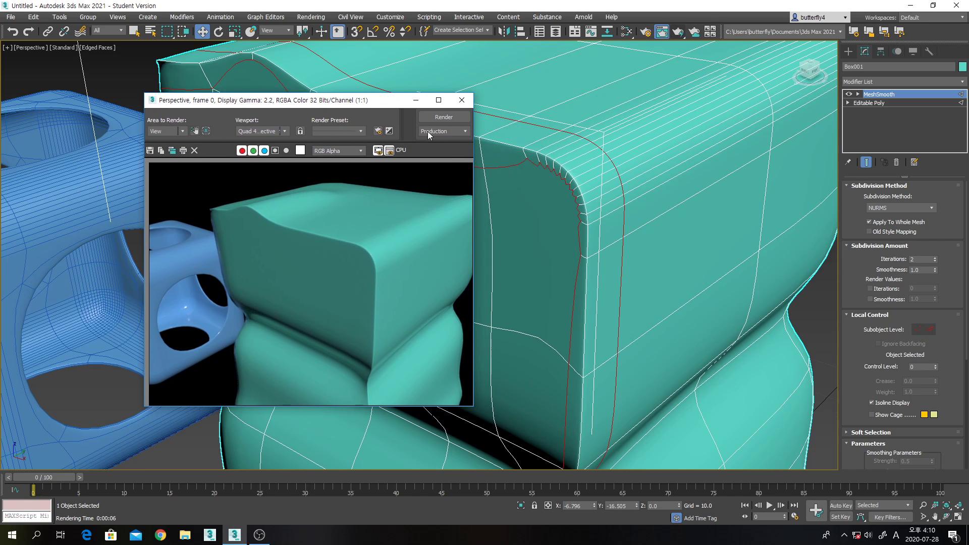
left_click(462, 101)
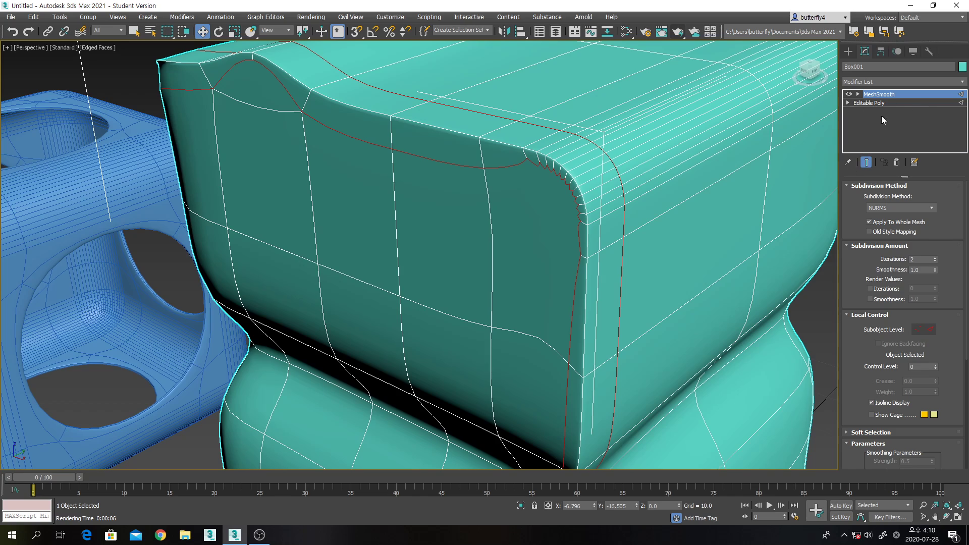
Step: Return to the box's Editable Poly edge level, bring both objects fully into view and clear the edge selection
left_click(866, 103)
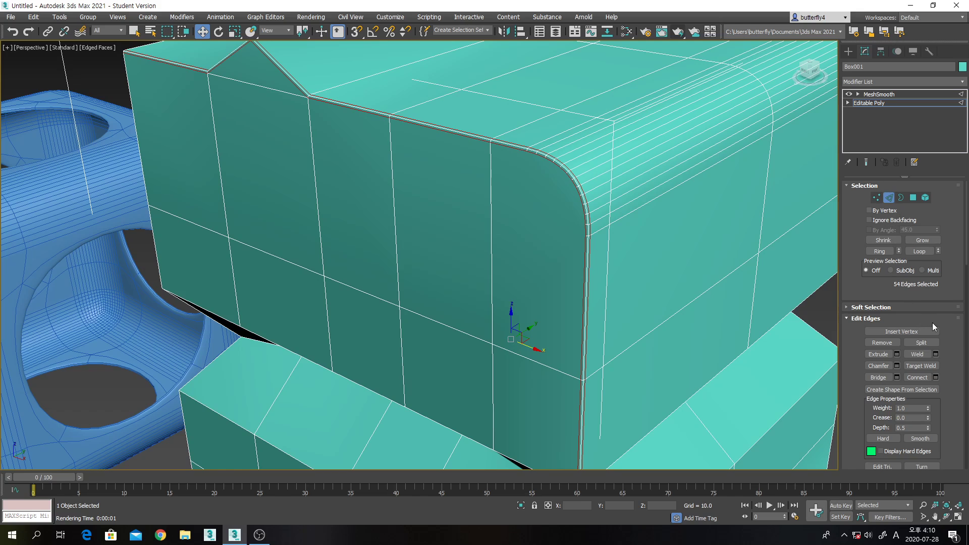
left_click_drag(937, 286, 948, 231)
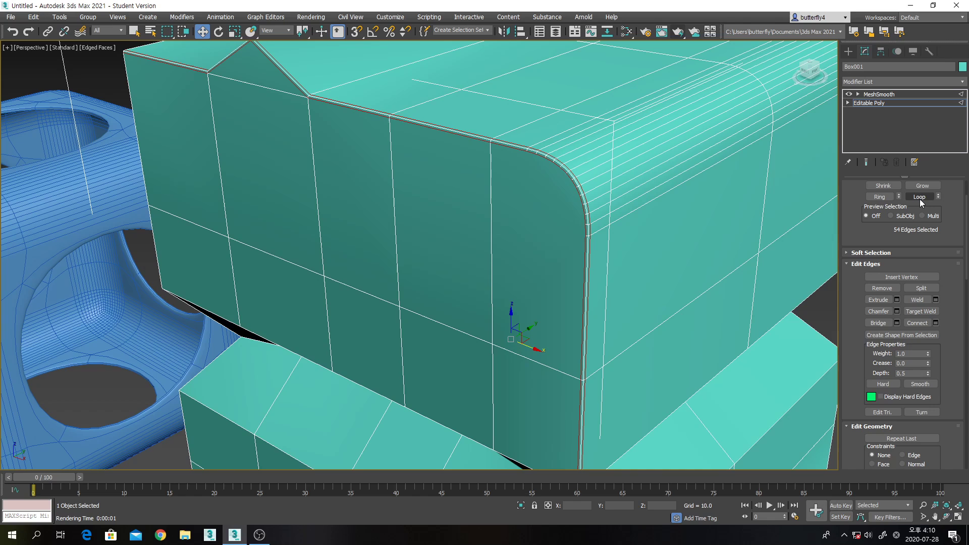
scroll(722, 284, "down", 5)
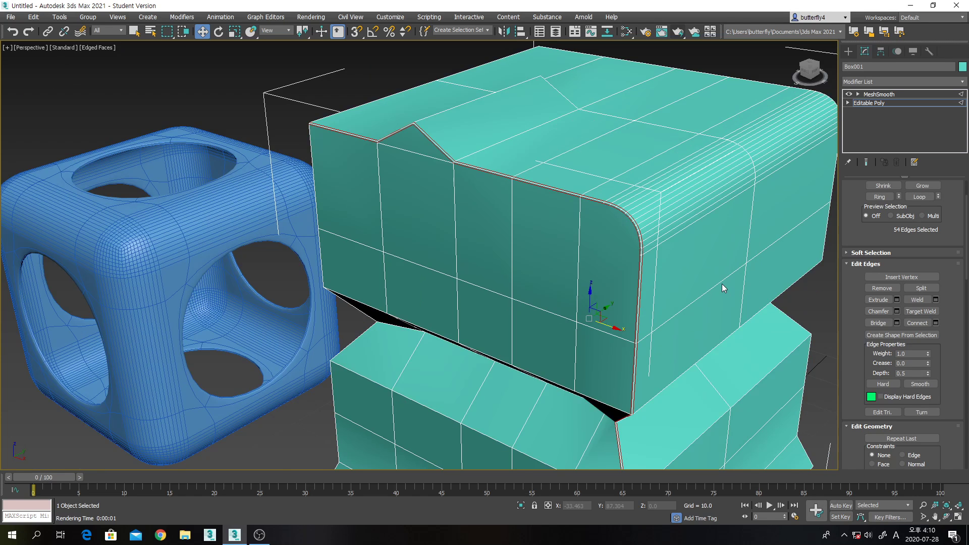
middle_click_drag(721, 283, 692, 274)
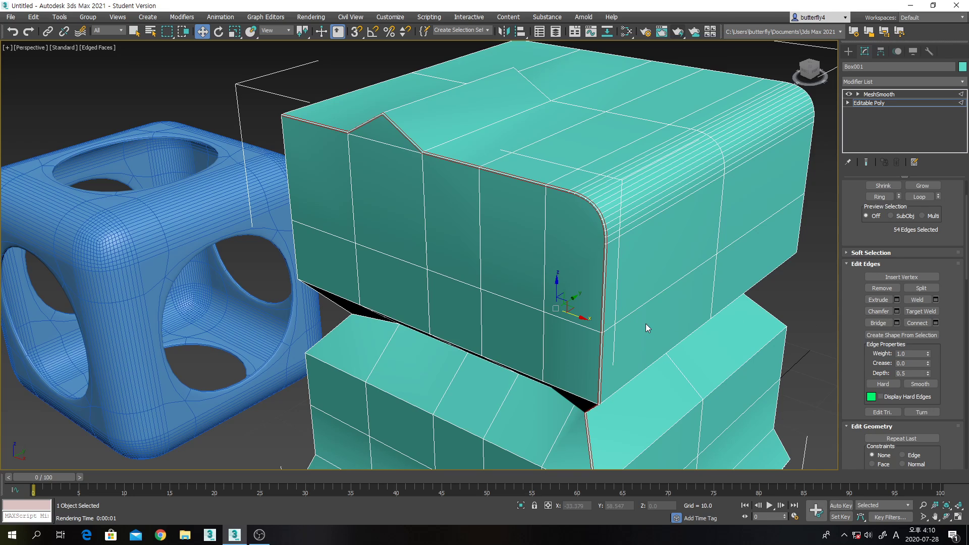
scroll(483, 303, "down", 5)
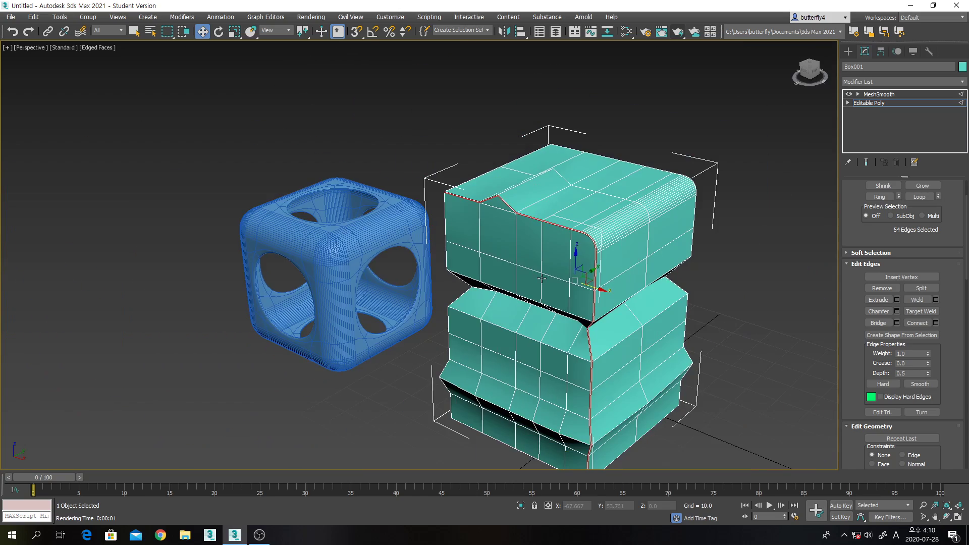
middle_click_drag(541, 278, 517, 258)
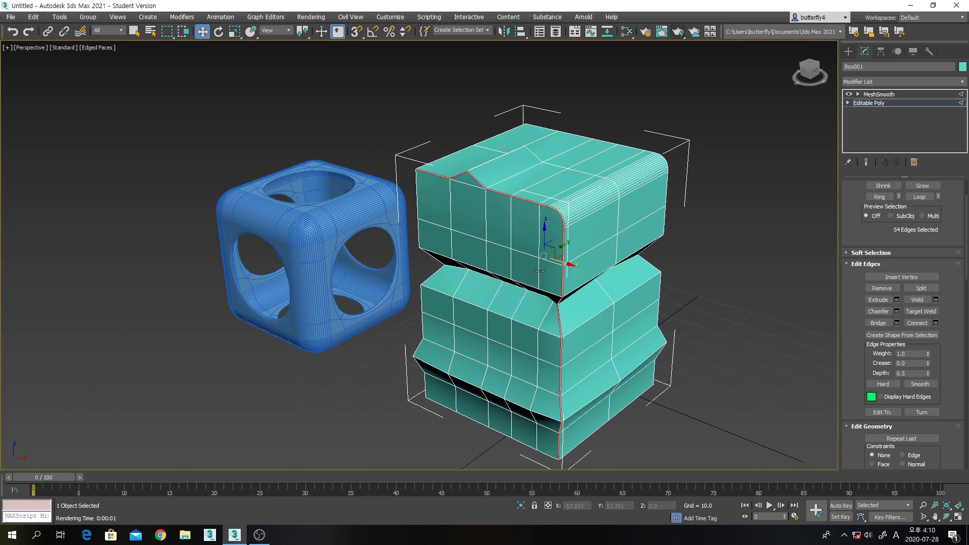
left_click(718, 291)
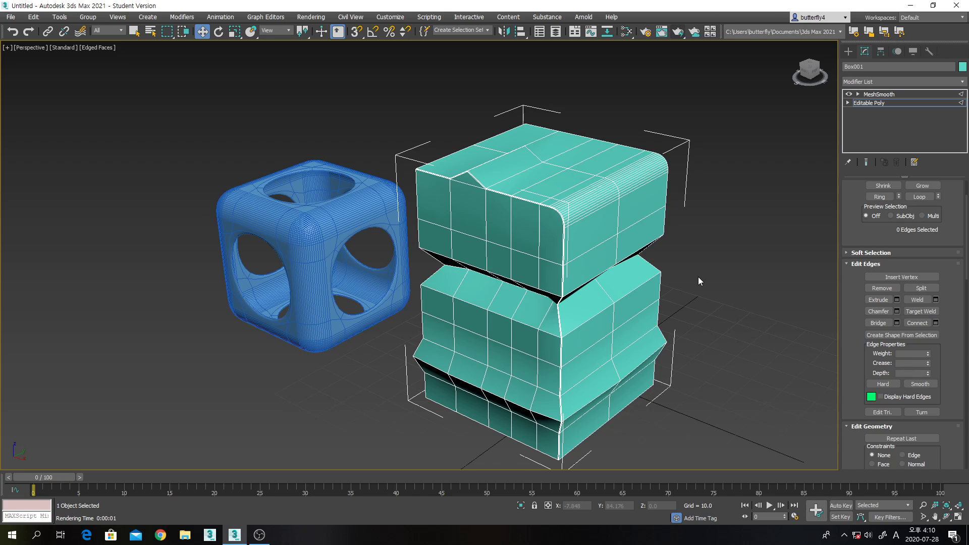
Step: Leave edge sub-object editing on the box and expand the Editable Poly entry to list its sub-object levels
left_click(858, 104)
left_click(848, 103)
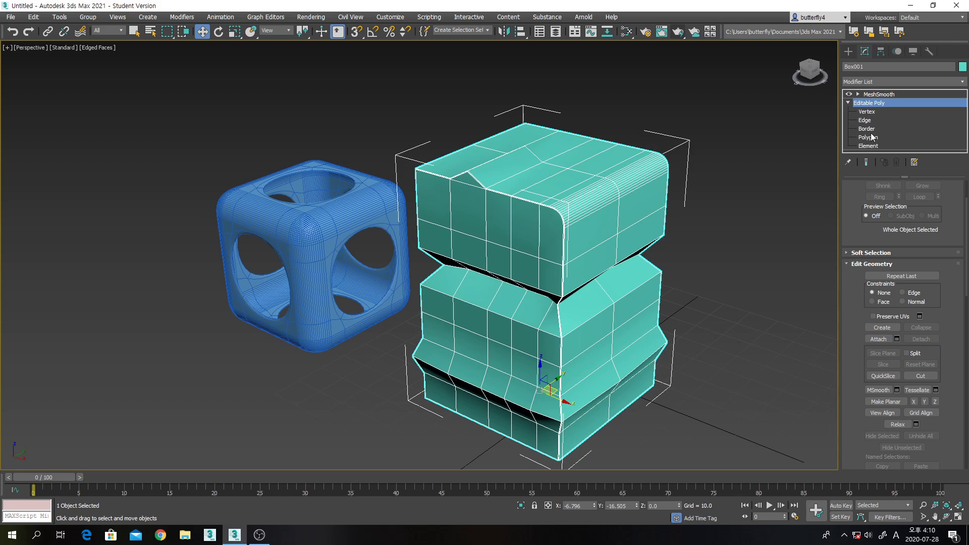
scroll(862, 263, "up", 2)
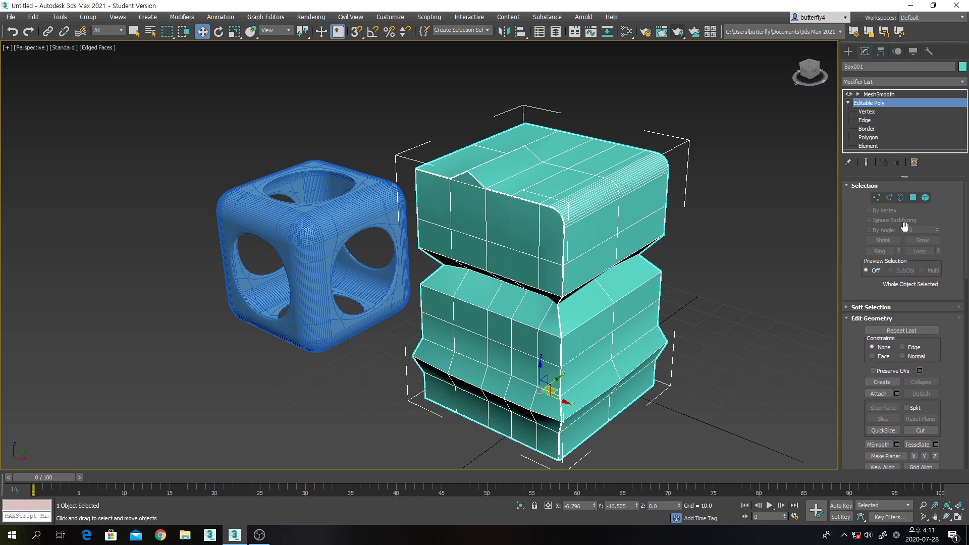